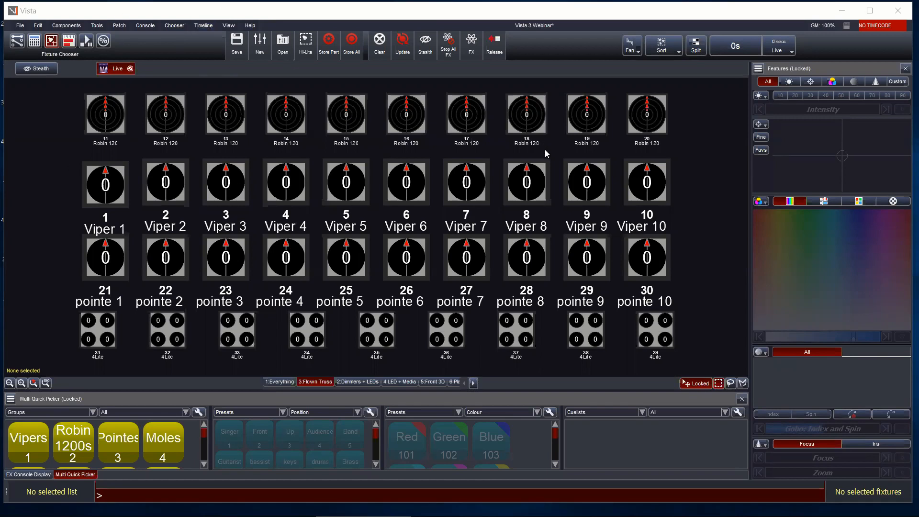
Select the ten Vipers, examine them in the Front 3D view, and return to the Flown Truss view with the selection cleared.
{"action": "left_click_drag", "start_coordinate": [71, 167], "coordinate": [254, 167]}
{"action": "left_click_drag", "start_coordinate": [618, 191], "coordinate": [697, 185]}
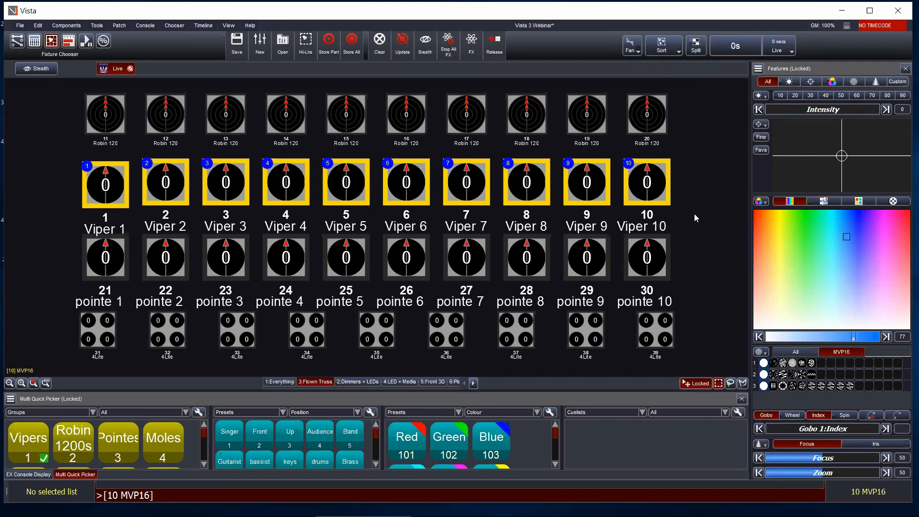
{"action": "left_click", "coordinate": [432, 381]}
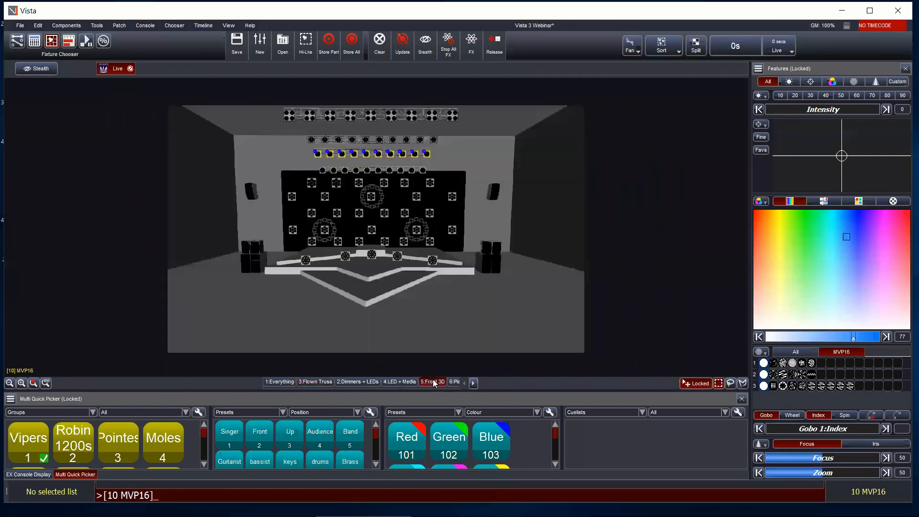
{"action": "left_click", "coordinate": [315, 382]}
{"action": "left_click", "coordinate": [58, 160]}
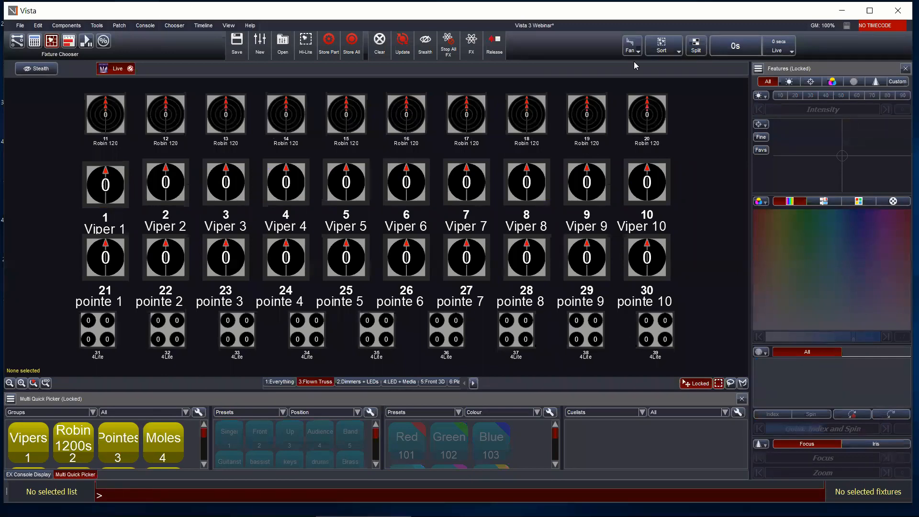
Select the Viper row in order from 1 to 10 and in reverse from 10 to 1, clearing each selection.
{"action": "left_click", "coordinate": [633, 47]}
{"action": "left_click_drag", "start_coordinate": [59, 163], "coordinate": [696, 193]}
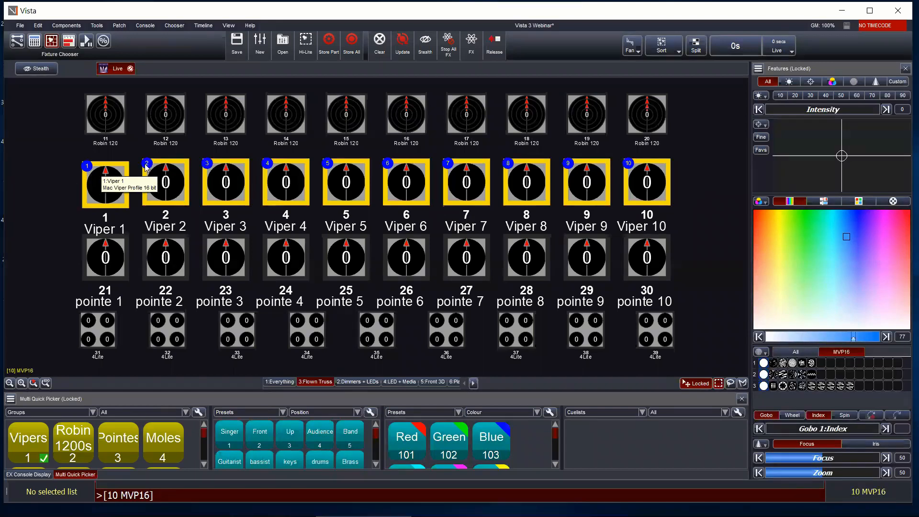
{"action": "left_click", "coordinate": [702, 195]}
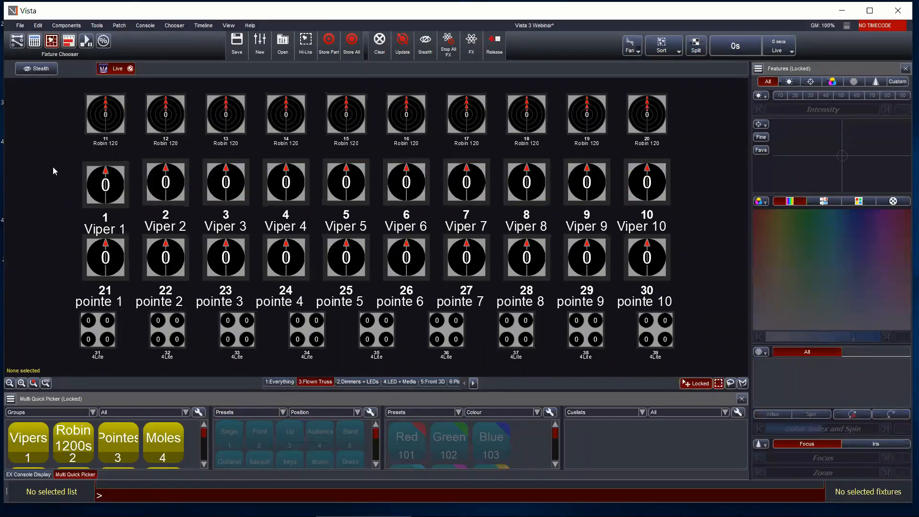
{"action": "left_click_drag", "start_coordinate": [52, 165], "coordinate": [686, 183]}
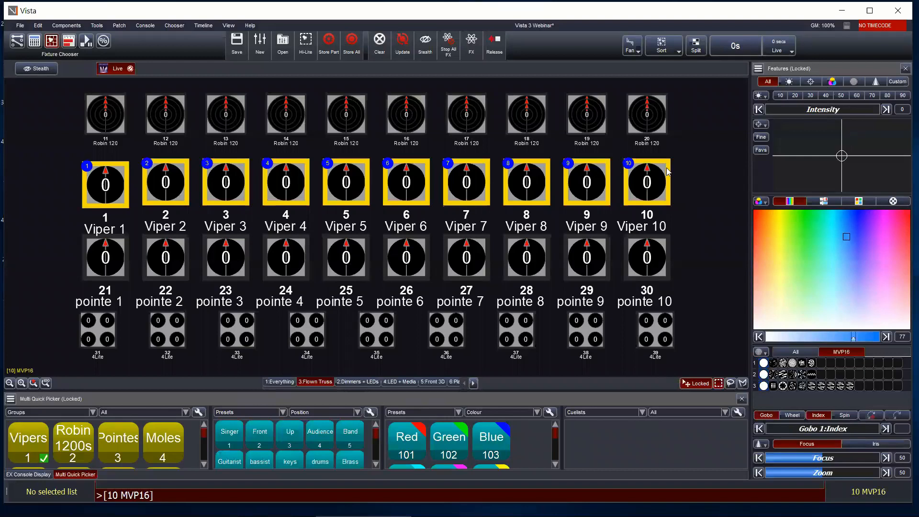
{"action": "left_click", "coordinate": [703, 190]}
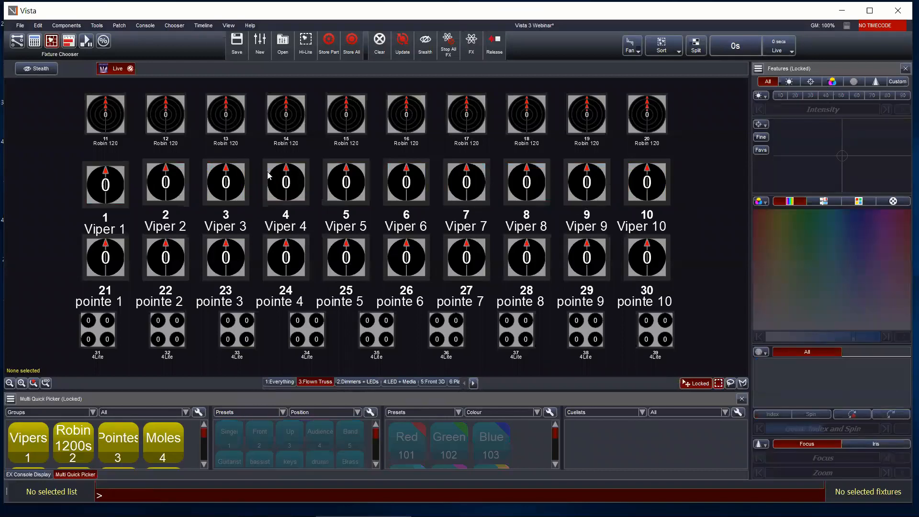
{"action": "left_click_drag", "start_coordinate": [691, 189], "coordinate": [38, 176]}
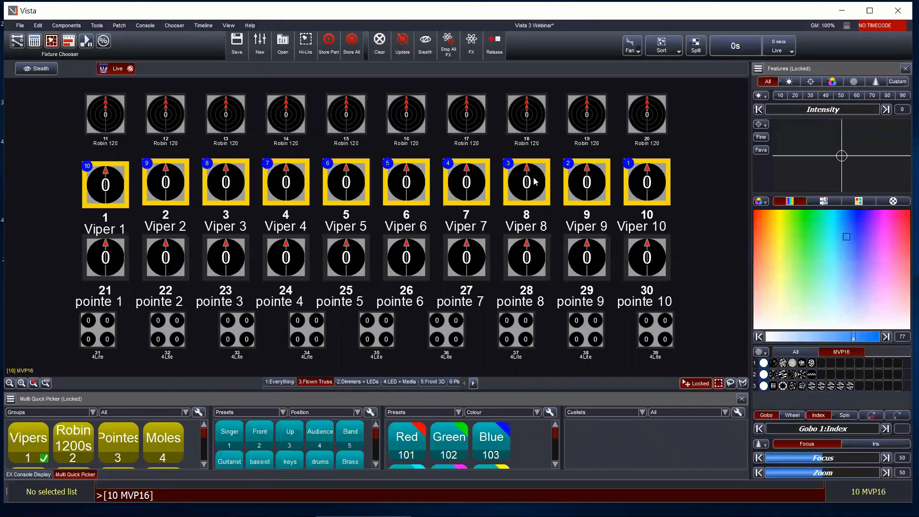
{"action": "left_click", "coordinate": [710, 193]}
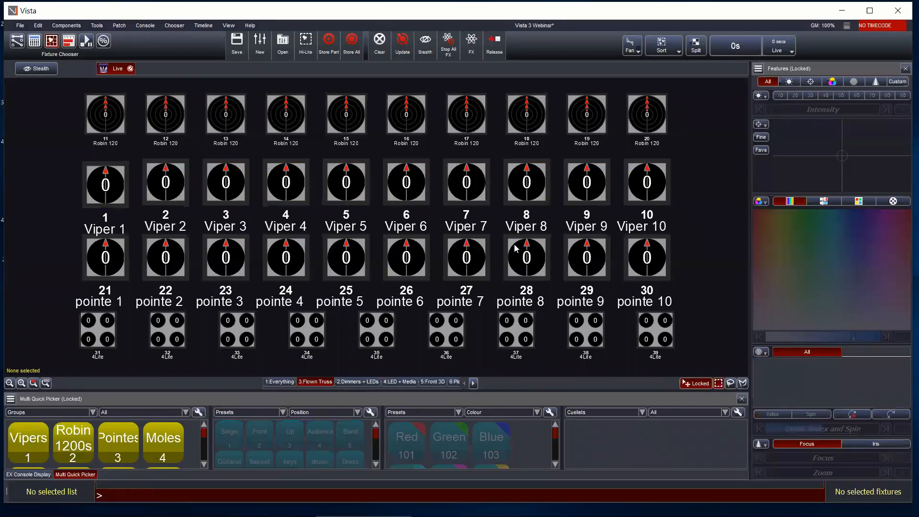
Rubberband-select the Viper row alone and the Viper and pointe rows together, clearing each selection.
{"action": "left_click_drag", "start_coordinate": [55, 182], "coordinate": [672, 184]}
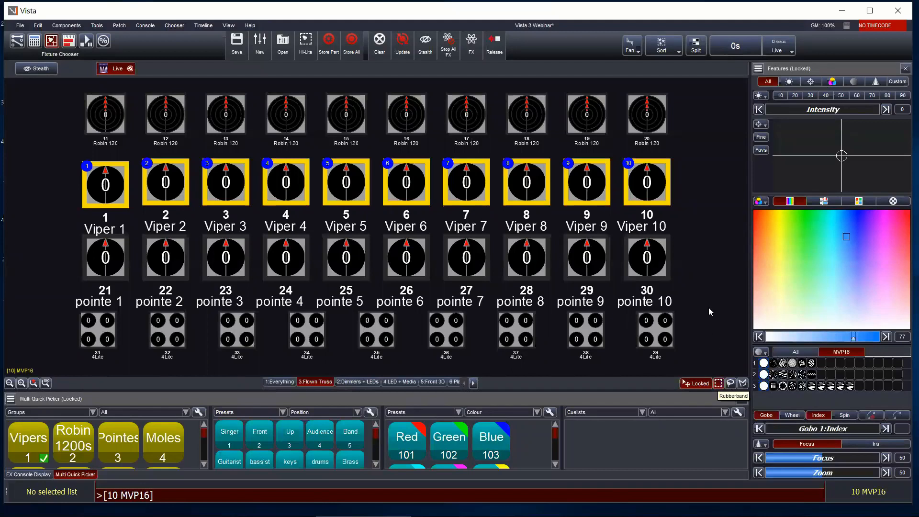
{"action": "left_click", "coordinate": [50, 210]}
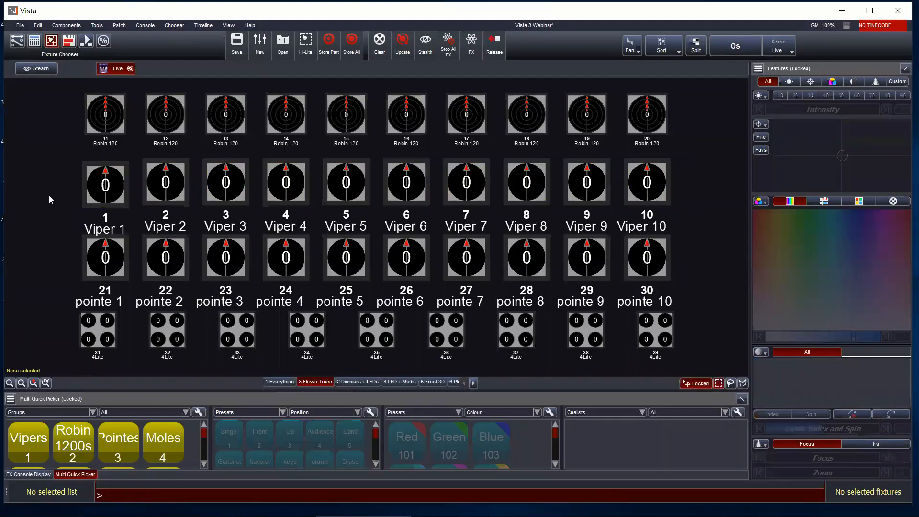
{"action": "left_click_drag", "start_coordinate": [33, 158], "coordinate": [702, 280]}
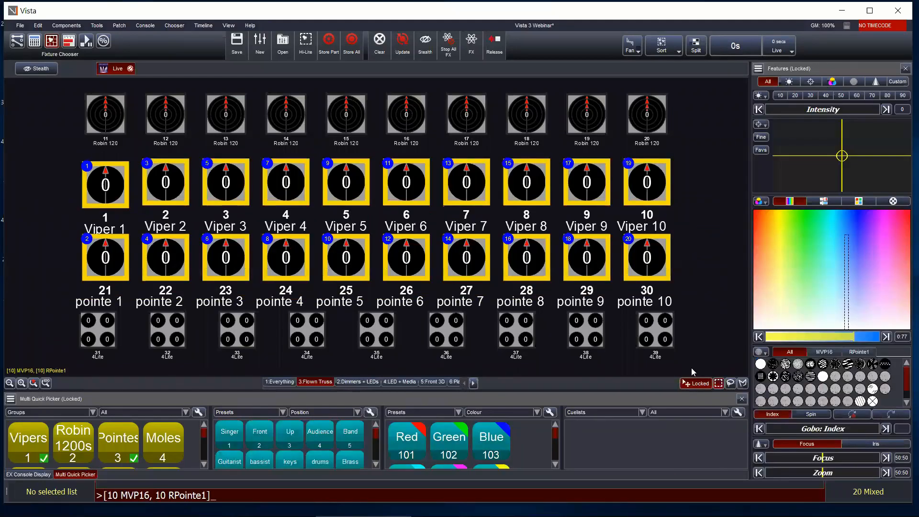
{"action": "left_click", "coordinate": [692, 372]}
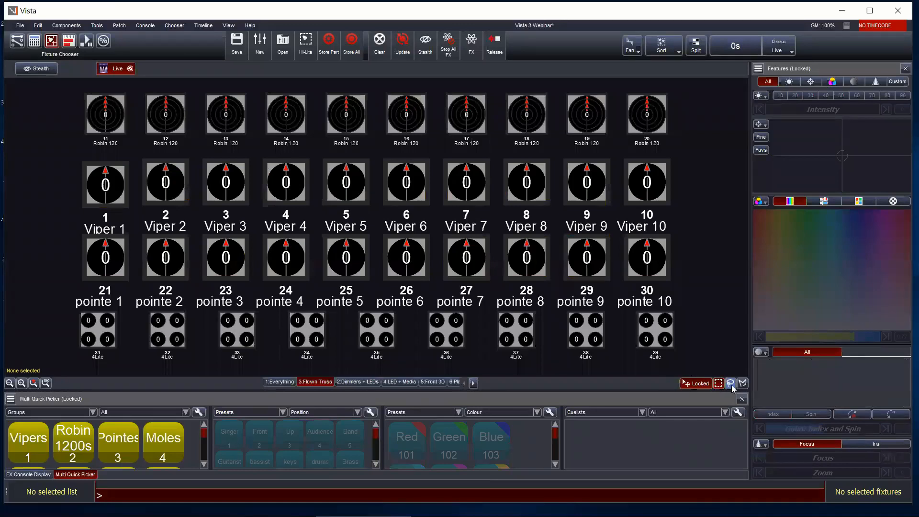
Lasso pointes 8 to 10 together with 4Lites 38 and 39, and clear the selection.
{"action": "left_click", "coordinate": [731, 383]}
{"action": "mouse_move", "coordinate": [706, 307]}
{"action": "left_mouse_down"}
{"action": "mouse_move", "coordinate": [666, 336]}
{"action": "mouse_move", "coordinate": [547, 311]}
{"action": "mouse_move", "coordinate": [508, 246]}
{"action": "mouse_move", "coordinate": [584, 190]}
{"action": "mouse_move", "coordinate": [661, 212]}
{"action": "mouse_move", "coordinate": [696, 282]}
{"action": "mouse_move", "coordinate": [694, 329]}
{"action": "left_mouse_up"}
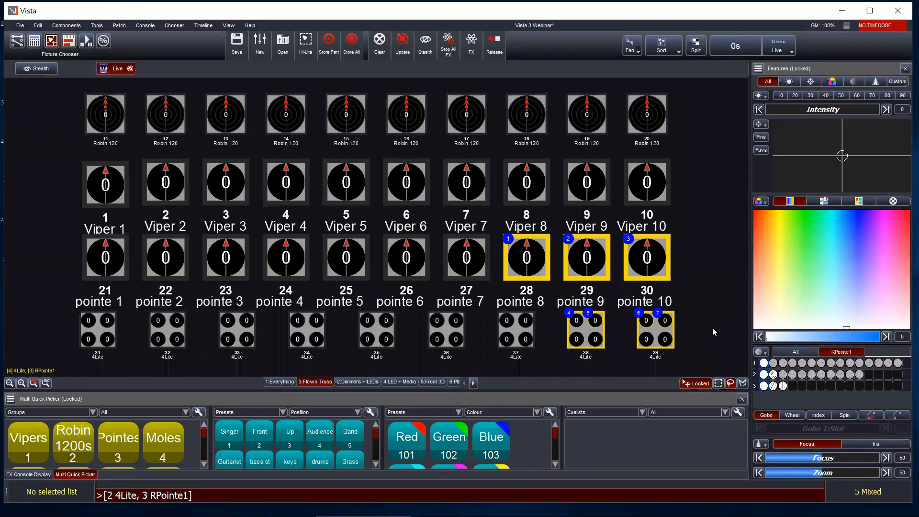
{"action": "left_click", "coordinate": [712, 328]}
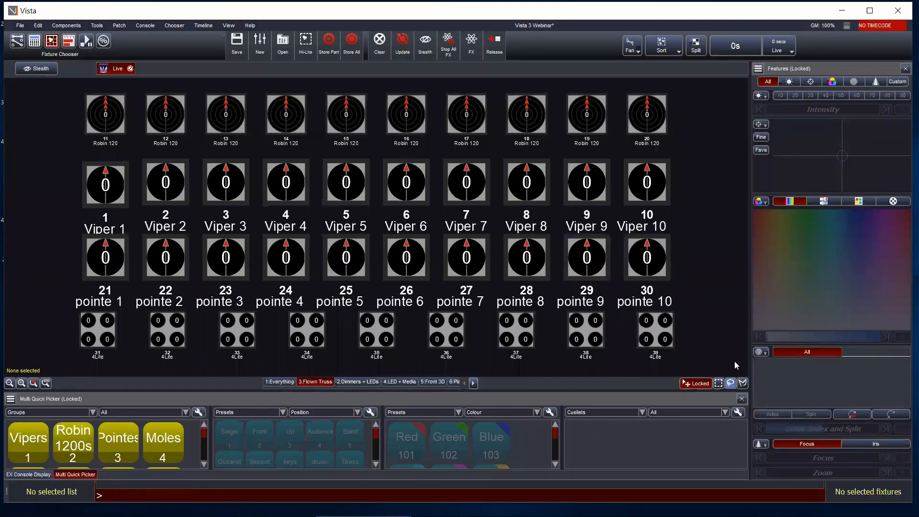
Select fixtures along drawn paths, first zigzagging through Vipers and pointes 5 to 10, then winding across all four rows, clearing each selection.
{"action": "left_click", "coordinate": [742, 383]}
{"action": "mouse_move", "coordinate": [695, 259]}
{"action": "left_mouse_down"}
{"action": "mouse_move", "coordinate": [668, 266]}
{"action": "mouse_move", "coordinate": [651, 187]}
{"action": "mouse_move", "coordinate": [638, 181]}
{"action": "mouse_move", "coordinate": [597, 182]}
{"action": "mouse_move", "coordinate": [584, 201]}
{"action": "mouse_move", "coordinate": [581, 266]}
{"action": "mouse_move", "coordinate": [546, 273]}
{"action": "mouse_move", "coordinate": [528, 248]}
{"action": "mouse_move", "coordinate": [516, 186]}
{"action": "mouse_move", "coordinate": [502, 176]}
{"action": "mouse_move", "coordinate": [466, 191]}
{"action": "mouse_move", "coordinate": [458, 262]}
{"action": "mouse_move", "coordinate": [425, 259]}
{"action": "mouse_move", "coordinate": [390, 174]}
{"action": "mouse_move", "coordinate": [350, 175]}
{"action": "mouse_move", "coordinate": [339, 220]}
{"action": "mouse_move", "coordinate": [348, 256]}
{"action": "left_mouse_up"}
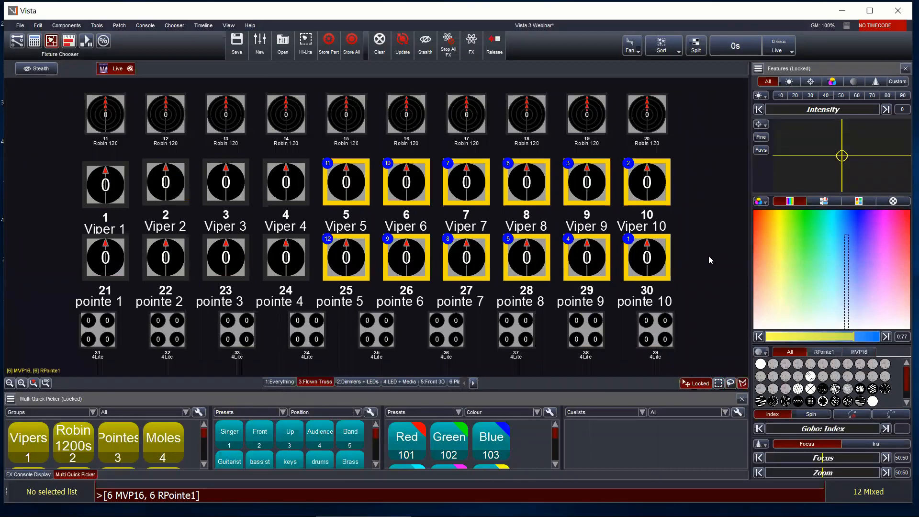
{"action": "left_click", "coordinate": [716, 276]}
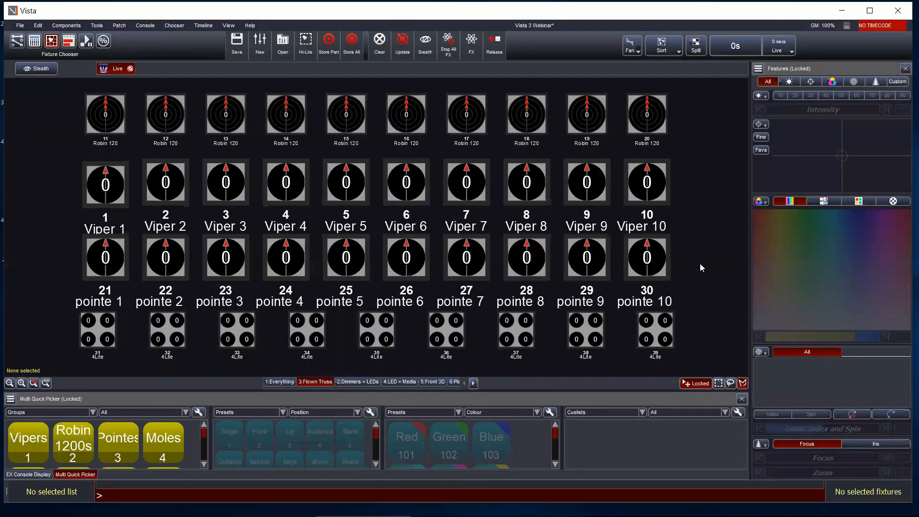
{"action": "mouse_move", "coordinate": [700, 263]}
{"action": "left_mouse_down"}
{"action": "mouse_move", "coordinate": [519, 244]}
{"action": "mouse_move", "coordinate": [544, 206]}
{"action": "mouse_move", "coordinate": [641, 176]}
{"action": "mouse_move", "coordinate": [653, 162]}
{"action": "mouse_move", "coordinate": [643, 126]}
{"action": "mouse_move", "coordinate": [585, 113]}
{"action": "mouse_move", "coordinate": [533, 130]}
{"action": "mouse_move", "coordinate": [520, 174]}
{"action": "mouse_move", "coordinate": [461, 185]}
{"action": "mouse_move", "coordinate": [353, 185]}
{"action": "mouse_move", "coordinate": [333, 215]}
{"action": "mouse_move", "coordinate": [344, 243]}
{"action": "mouse_move", "coordinate": [344, 289]}
{"action": "mouse_move", "coordinate": [319, 326]}
{"action": "mouse_move", "coordinate": [281, 285]}
{"action": "mouse_move", "coordinate": [272, 162]}
{"action": "mouse_move", "coordinate": [205, 154]}
{"action": "mouse_move", "coordinate": [178, 168]}
{"action": "mouse_move", "coordinate": [165, 213]}
{"action": "mouse_move", "coordinate": [178, 341]}
{"action": "left_mouse_up"}
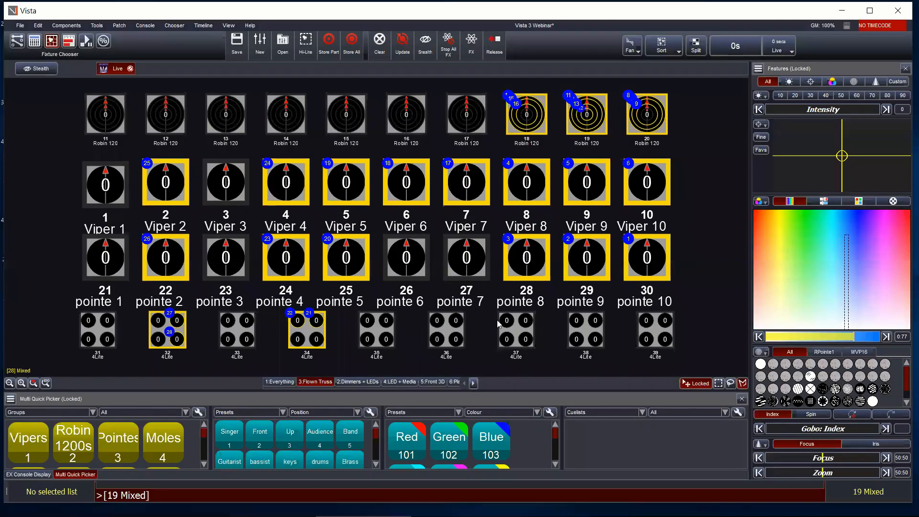
{"action": "left_click", "coordinate": [744, 383]}
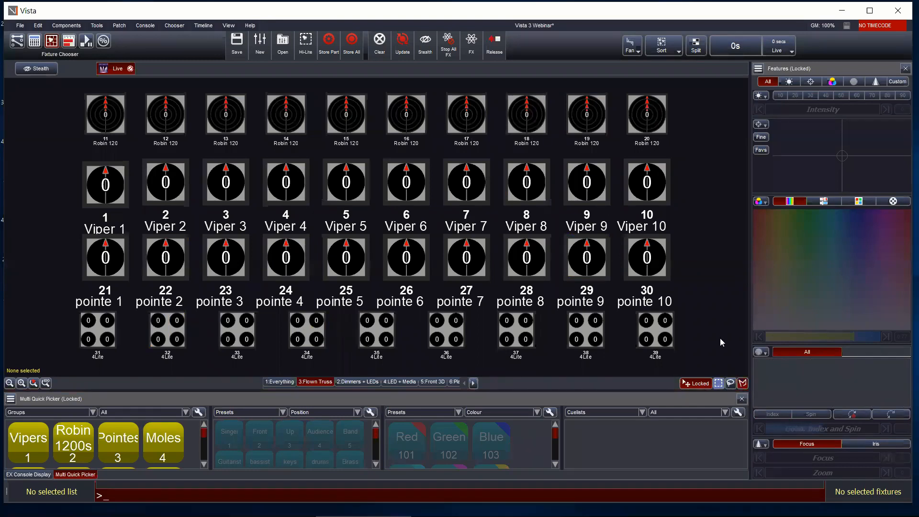
Switch back to Rubberband selection, select Vipers 1 to 10, and clear the selection.
{"action": "left_click", "coordinate": [719, 385]}
{"action": "left_click_drag", "start_coordinate": [48, 157], "coordinate": [710, 232]}
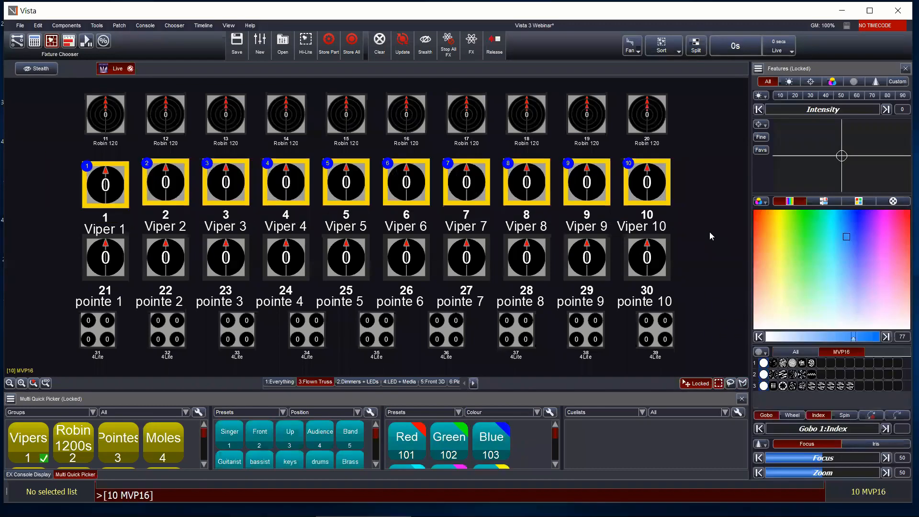
{"action": "left_click", "coordinate": [705, 229]}
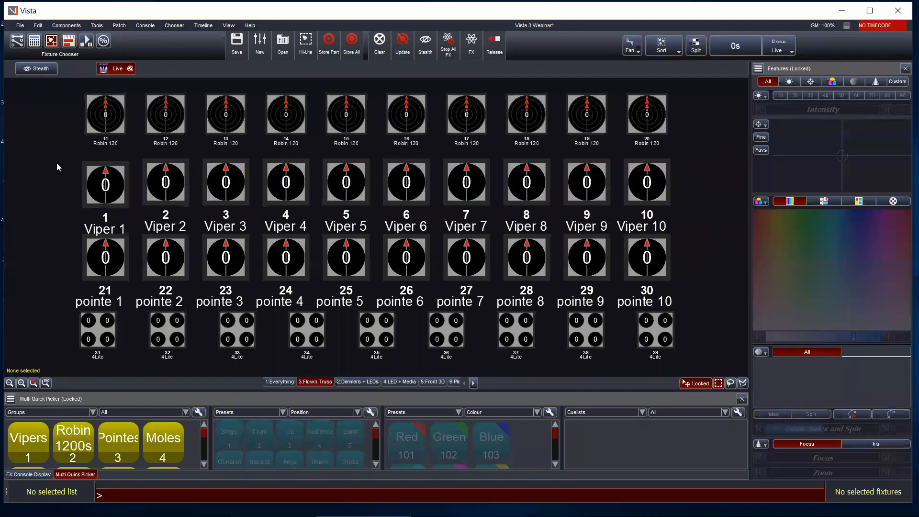
Select Vipers 1 to 10, set the fixture sort order to ID, and clear the selection.
{"action": "left_click_drag", "start_coordinate": [57, 163], "coordinate": [681, 199]}
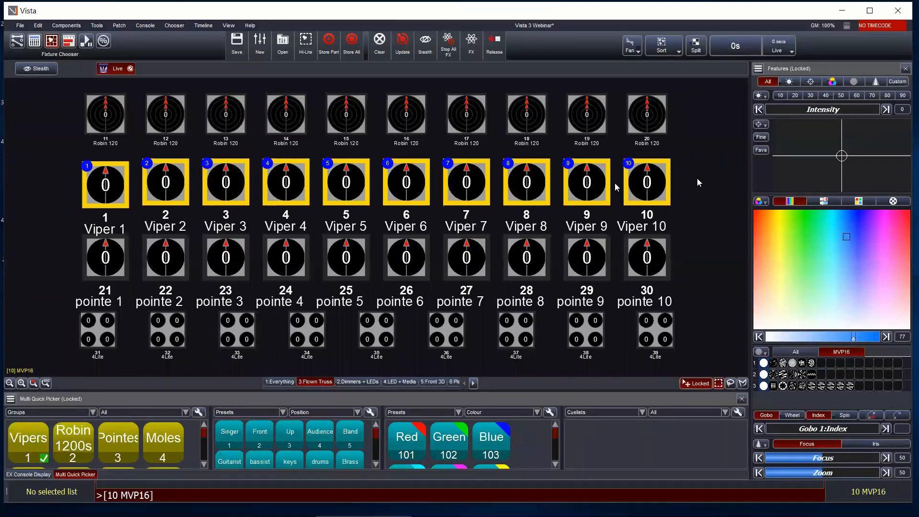
{"action": "left_click", "coordinate": [680, 45]}
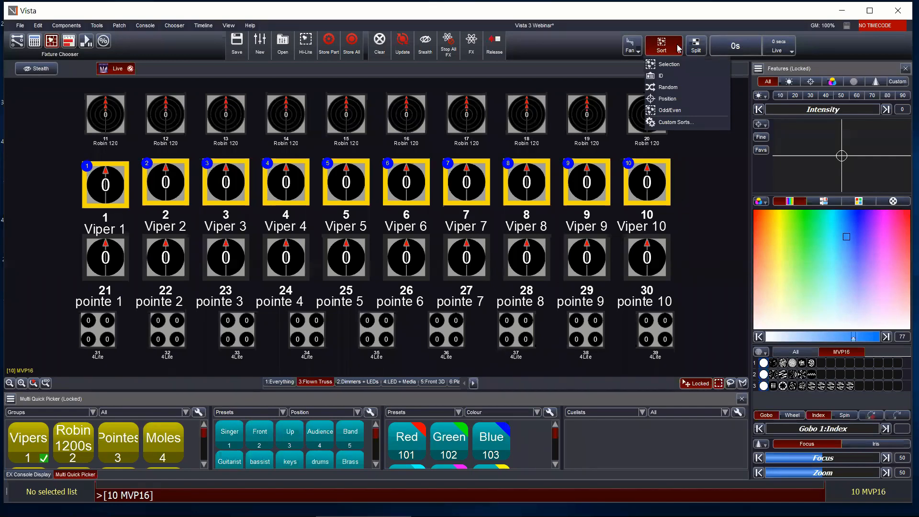
{"action": "left_click", "coordinate": [668, 76]}
{"action": "left_click", "coordinate": [694, 186]}
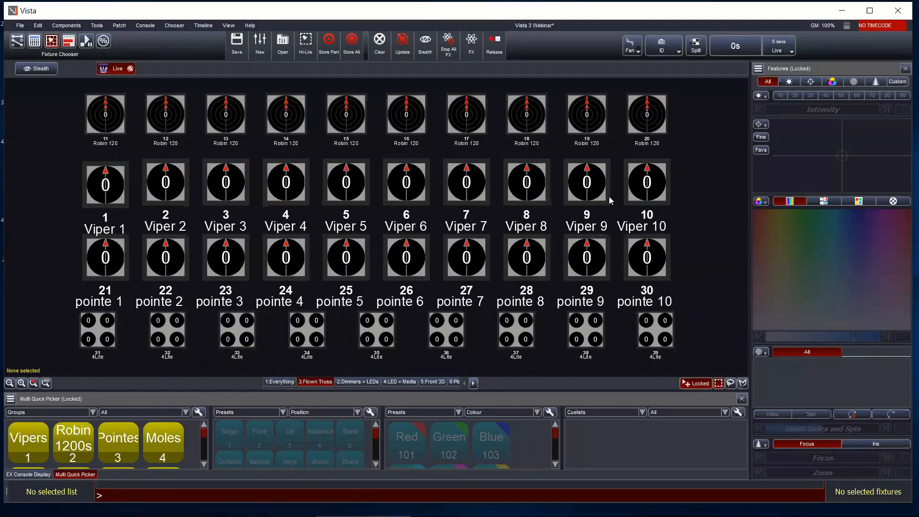
With ID sorting active, select the Vipers from 10 back to 1, extend the selection to the pointe row, and clear it.
{"action": "left_click_drag", "start_coordinate": [697, 188], "coordinate": [56, 161]}
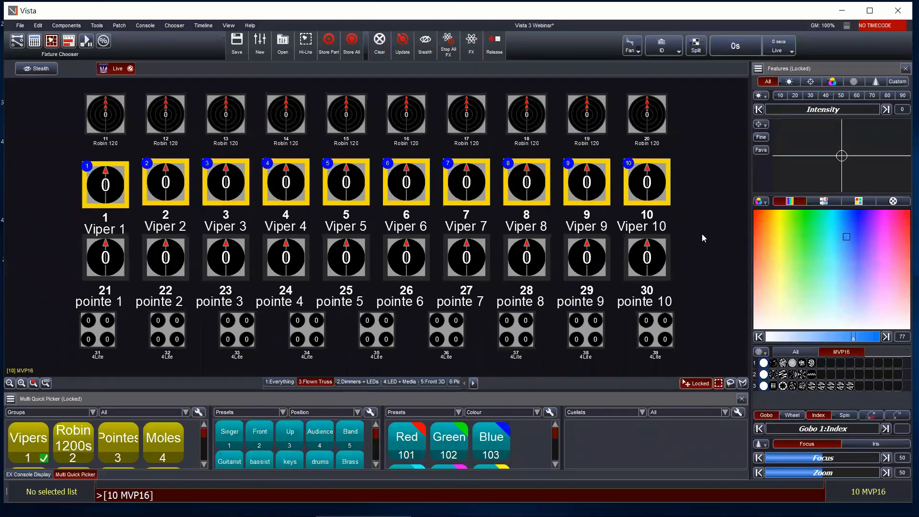
{"action": "left_click_drag", "start_coordinate": [692, 271], "coordinate": [66, 175]}
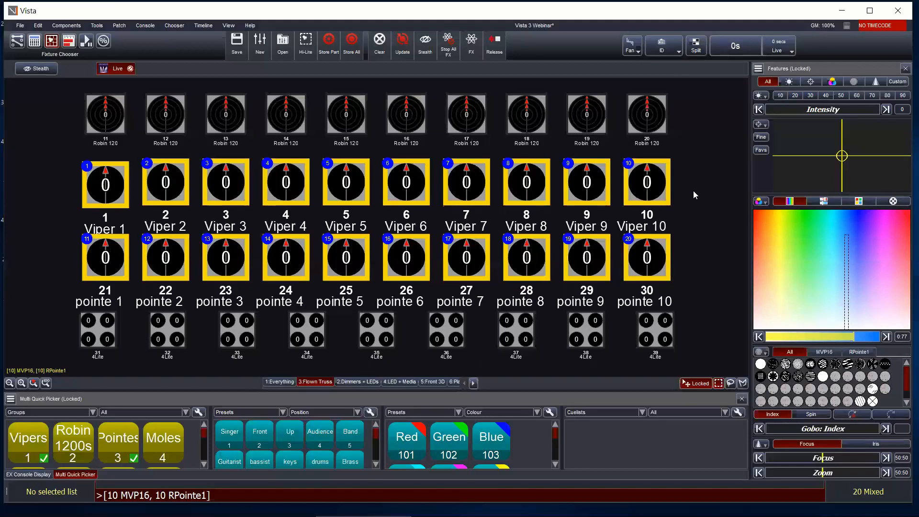
{"action": "key", "text": "Escape"}
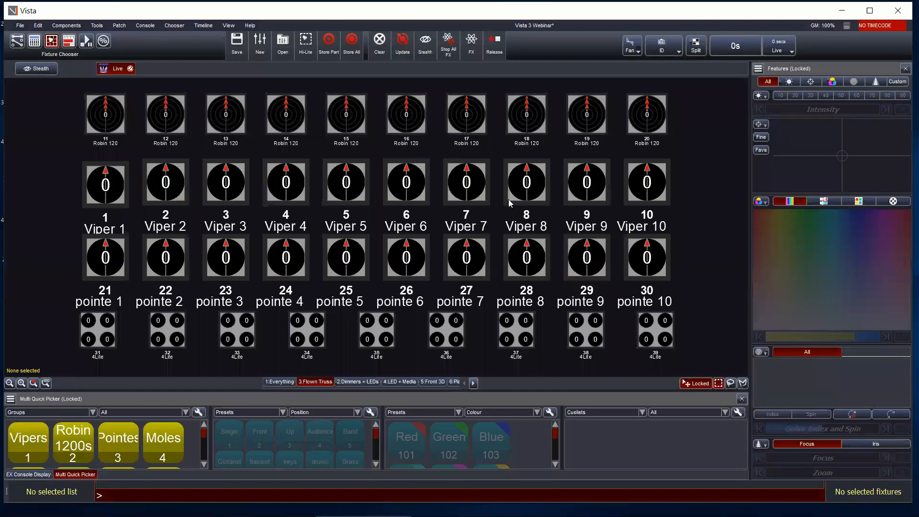
Set the fixture sort order to Random and select Vipers 1 to 10.
{"action": "left_click", "coordinate": [678, 52]}
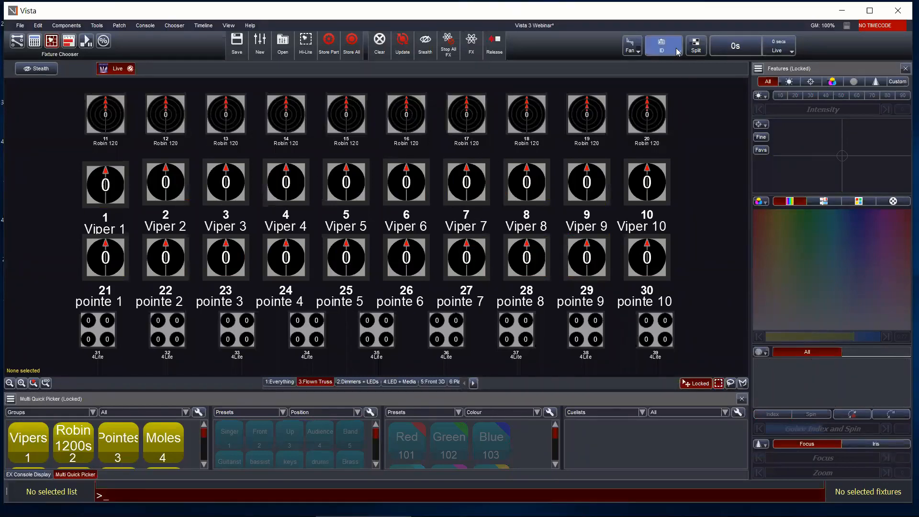
{"action": "left_click", "coordinate": [679, 53]}
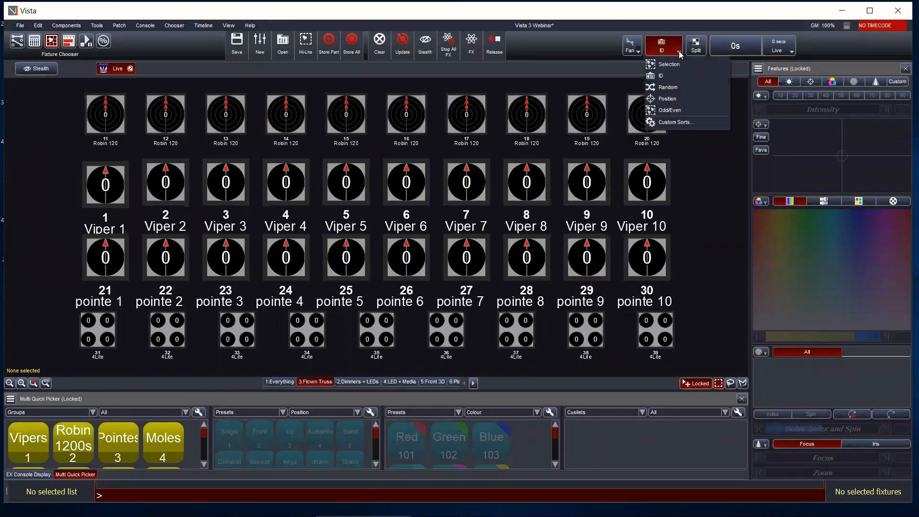
{"action": "left_click", "coordinate": [672, 89]}
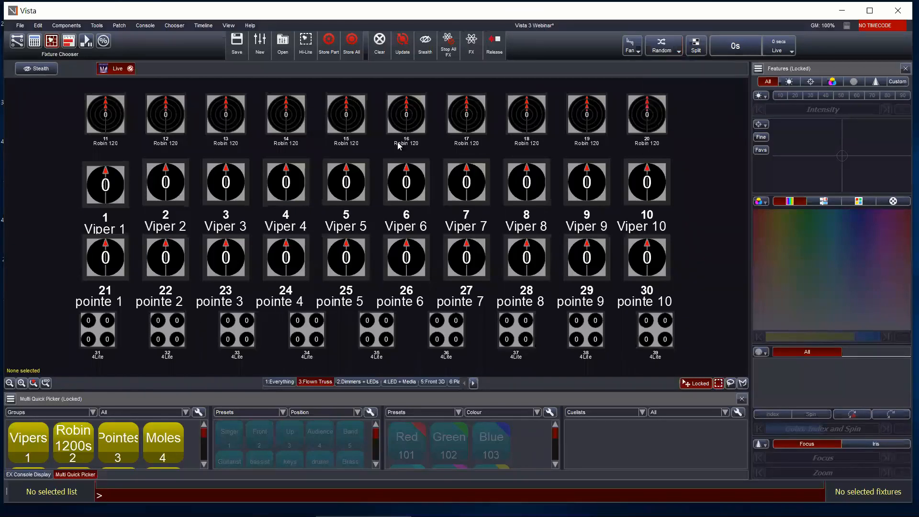
{"action": "left_click_drag", "start_coordinate": [40, 162], "coordinate": [682, 201]}
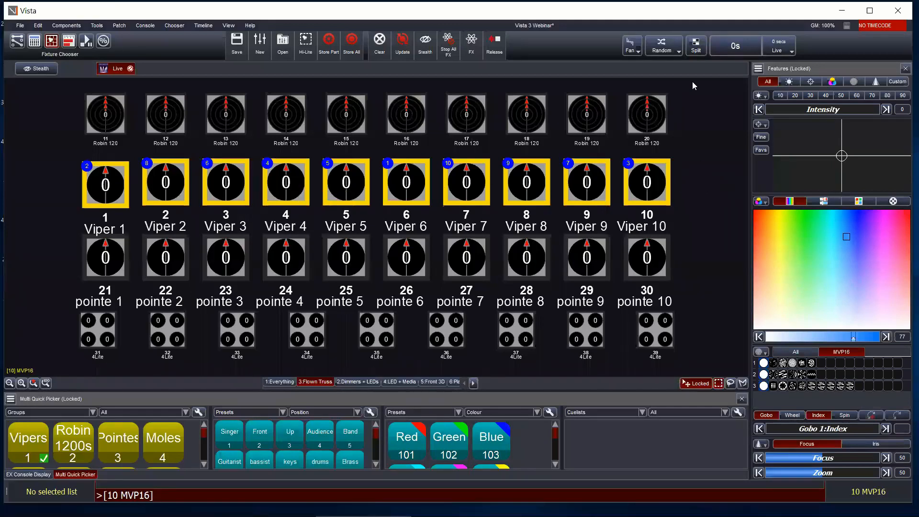
Change the sort order to Position and reselect the Viper row starting from Viper 10.
{"action": "left_click", "coordinate": [679, 50]}
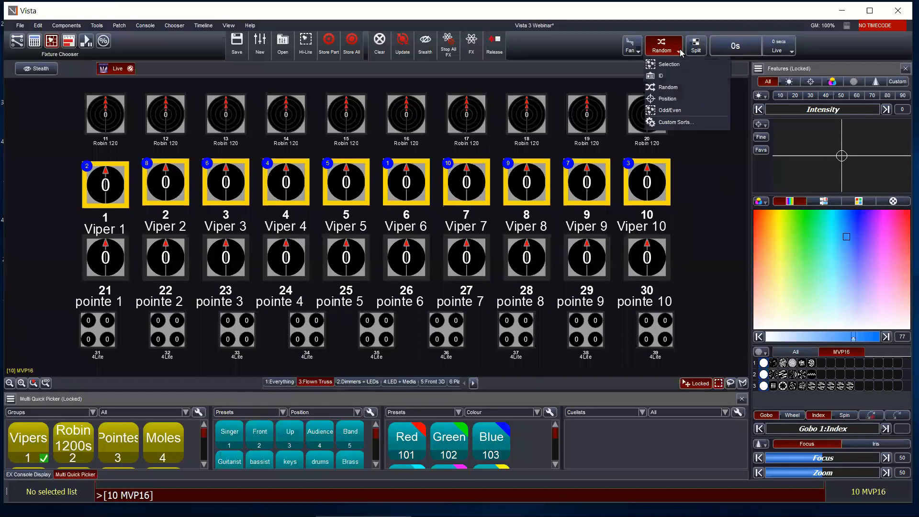
{"action": "left_click", "coordinate": [667, 99]}
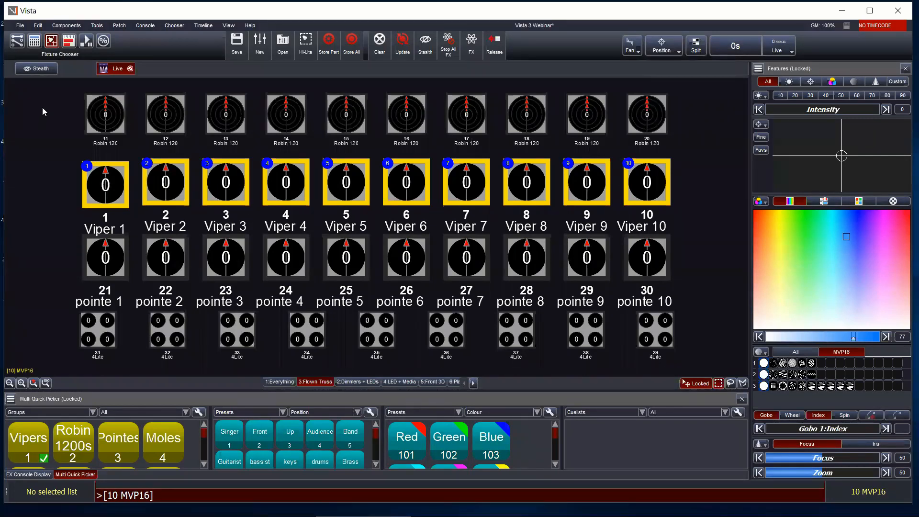
{"action": "left_click", "coordinate": [47, 143]}
{"action": "left_click_drag", "start_coordinate": [710, 203], "coordinate": [71, 166]}
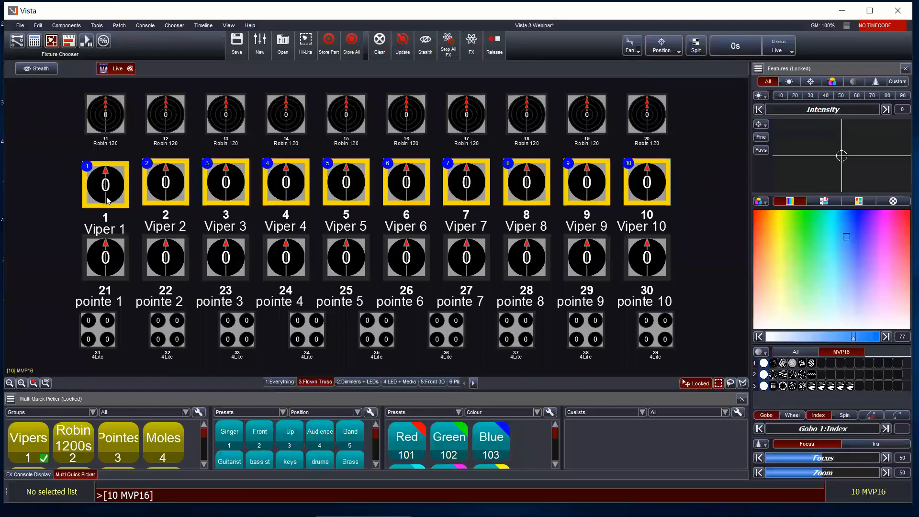
With Position sorting active, clear the Viper selection, select the Robin and Viper rows together from both directions, and clear the selection.
{"action": "left_click", "coordinate": [679, 51]}
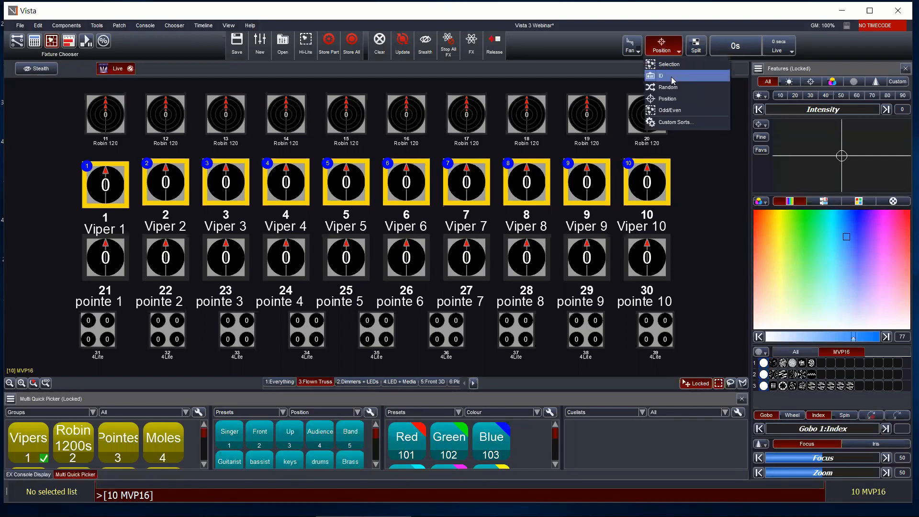
{"action": "left_click", "coordinate": [701, 216]}
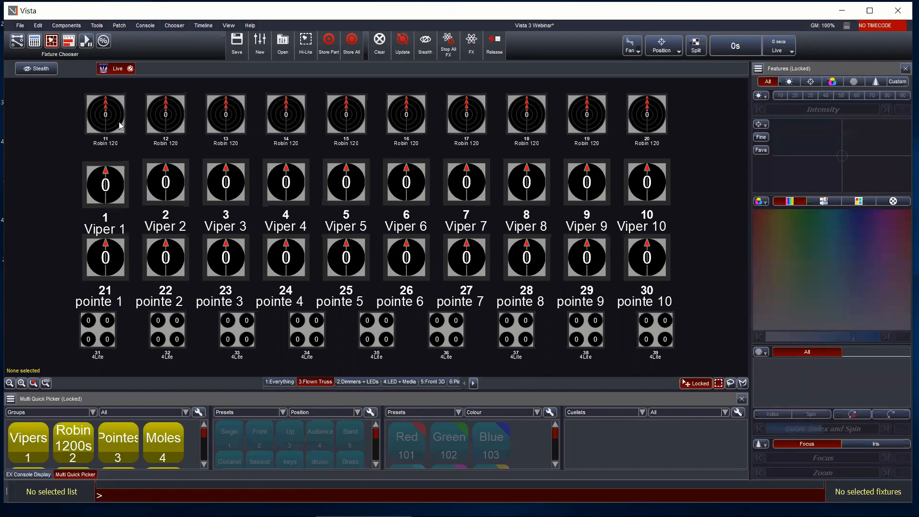
{"action": "left_click_drag", "start_coordinate": [76, 92], "coordinate": [711, 145]}
{"action": "left_click_drag", "start_coordinate": [54, 91], "coordinate": [698, 211]}
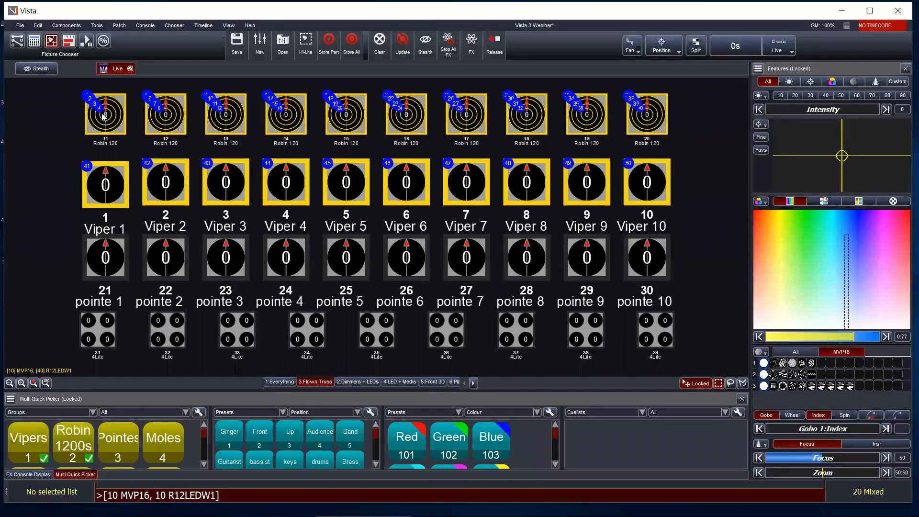
{"action": "left_click_drag", "start_coordinate": [697, 196], "coordinate": [74, 119]}
{"action": "left_click", "coordinate": [307, 222]}
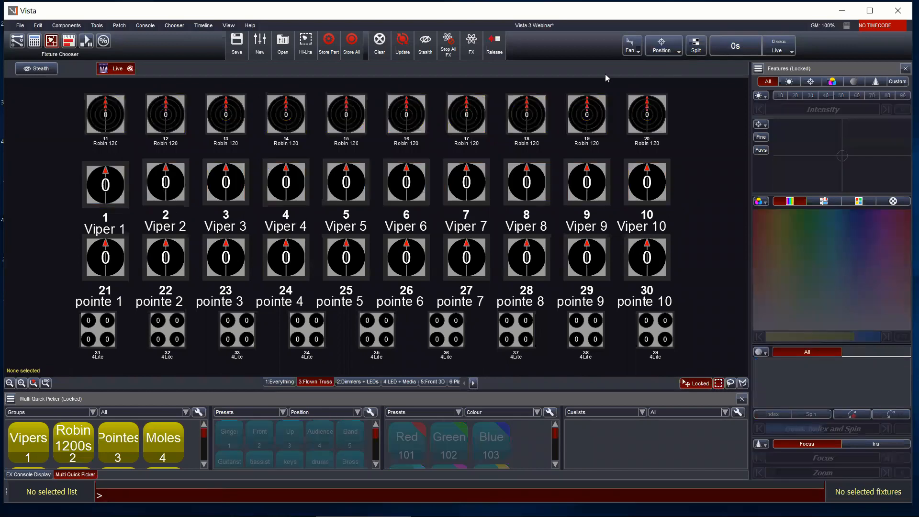
Set the fixture sort order to Odd/Even and select Vipers 1 to 10.
{"action": "left_click", "coordinate": [678, 52]}
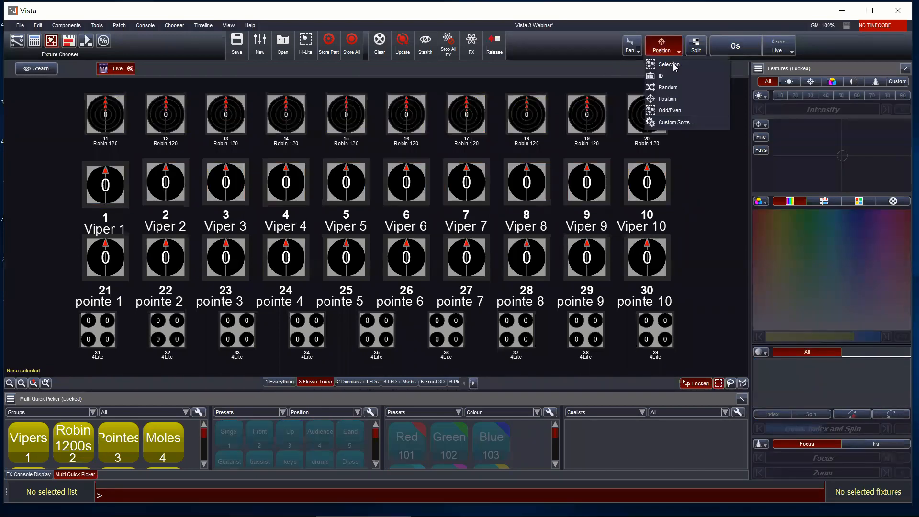
{"action": "left_click", "coordinate": [674, 111]}
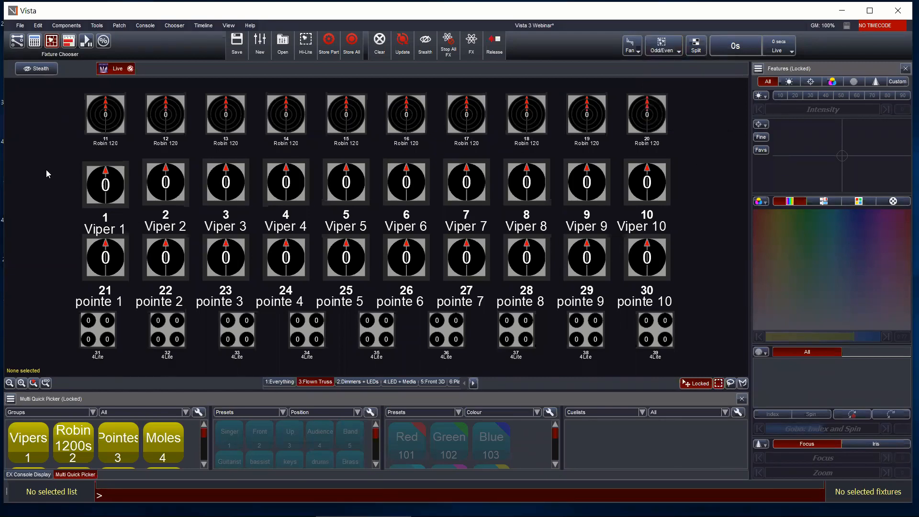
{"action": "left_click_drag", "start_coordinate": [45, 167], "coordinate": [675, 195]}
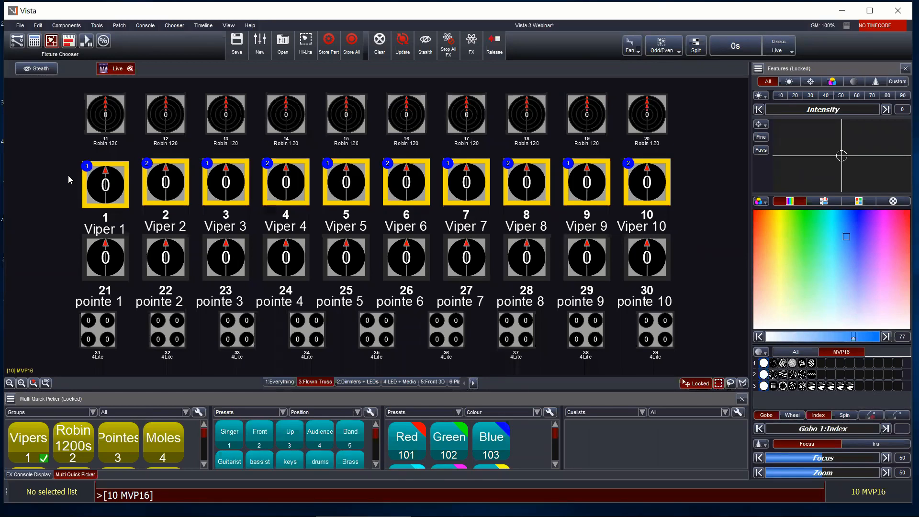
Step through the odd and even subsets back to the odd Vipers, and give them intensity 100 and a green colour.
{"action": "key", "text": "Right"}
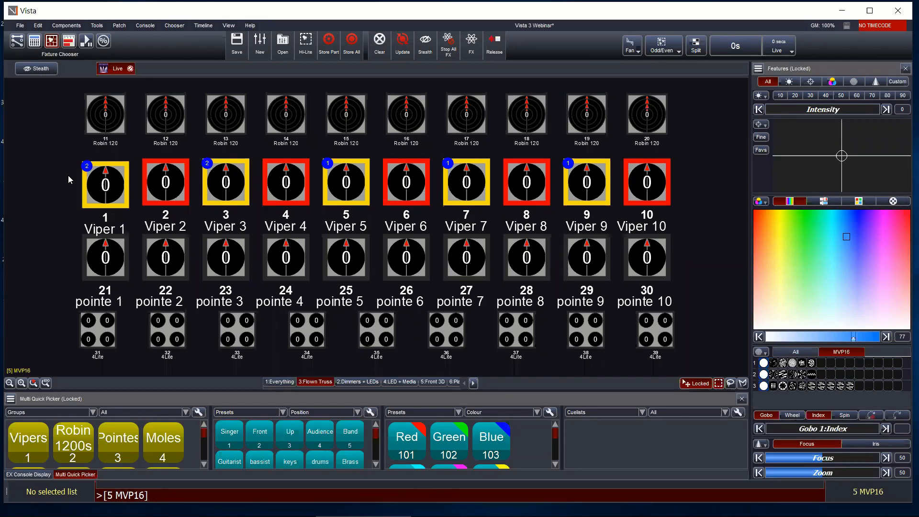
{"action": "key", "text": "Right"}
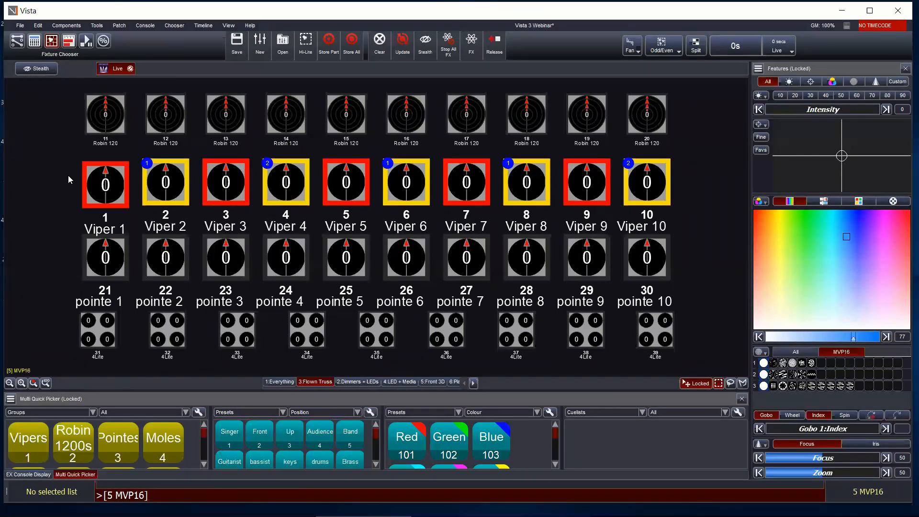
{"action": "key", "text": "Right"}
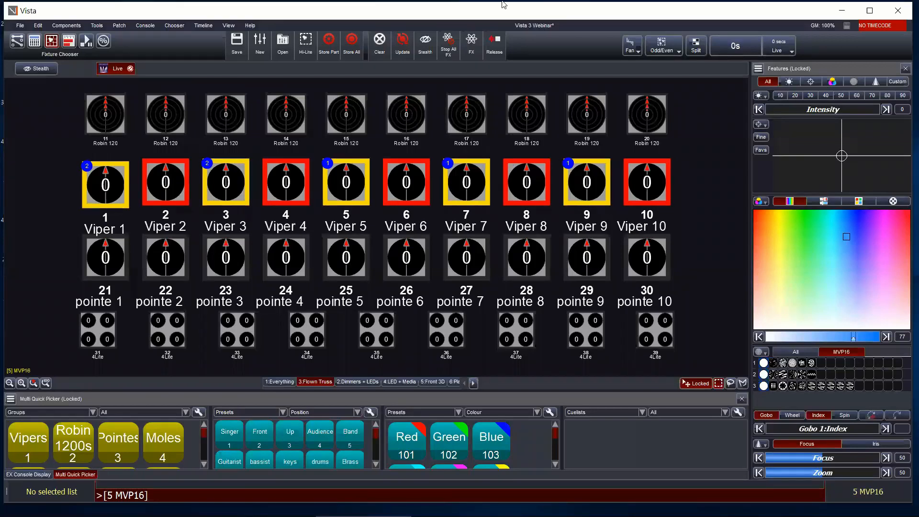
{"action": "left_click_drag", "start_coordinate": [777, 110], "coordinate": [906, 118]}
{"action": "left_click_drag", "start_coordinate": [831, 232], "coordinate": [812, 199]}
Step to the even Vipers and give them intensity 100 and a yellow colour.
{"action": "key", "text": "Right"}
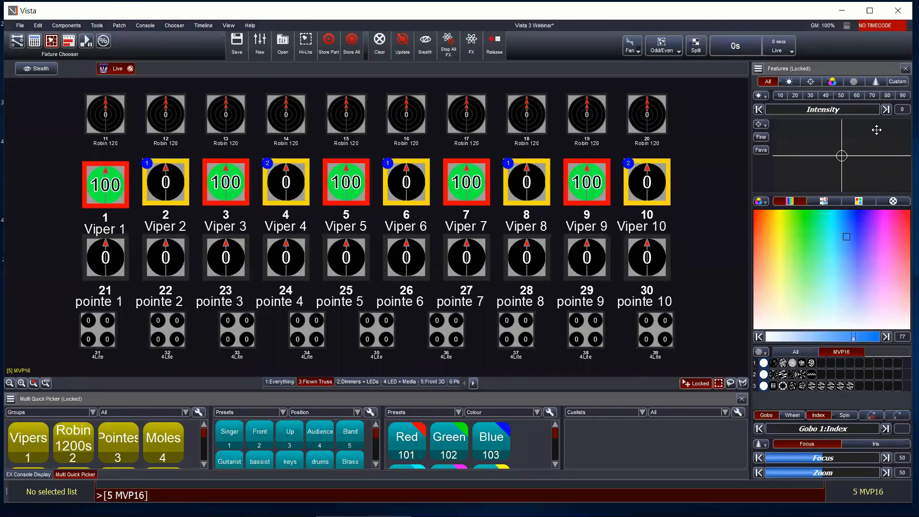
{"action": "left_click", "coordinate": [885, 109]}
{"action": "left_click", "coordinate": [776, 211]}
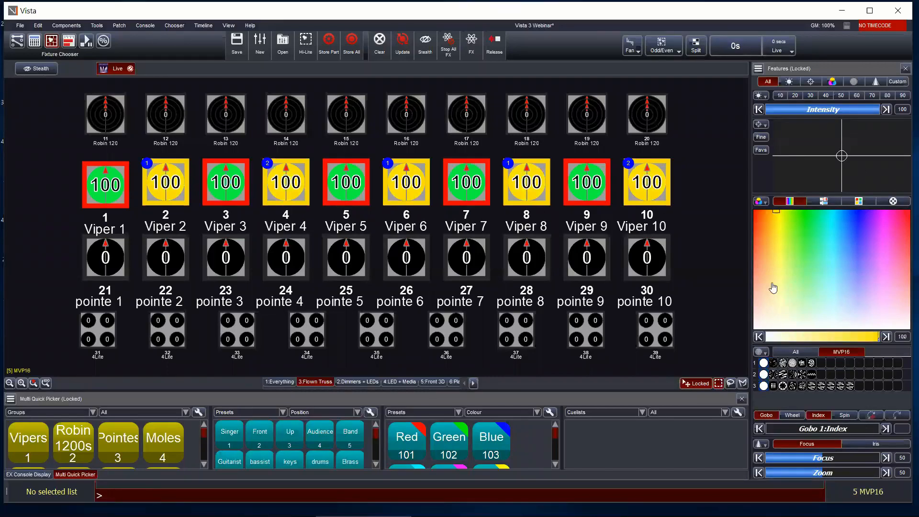
Step back to the odd Vipers, view the console layout's previous and next controls, and return to the fixture chooser.
{"action": "key", "text": "Right"}
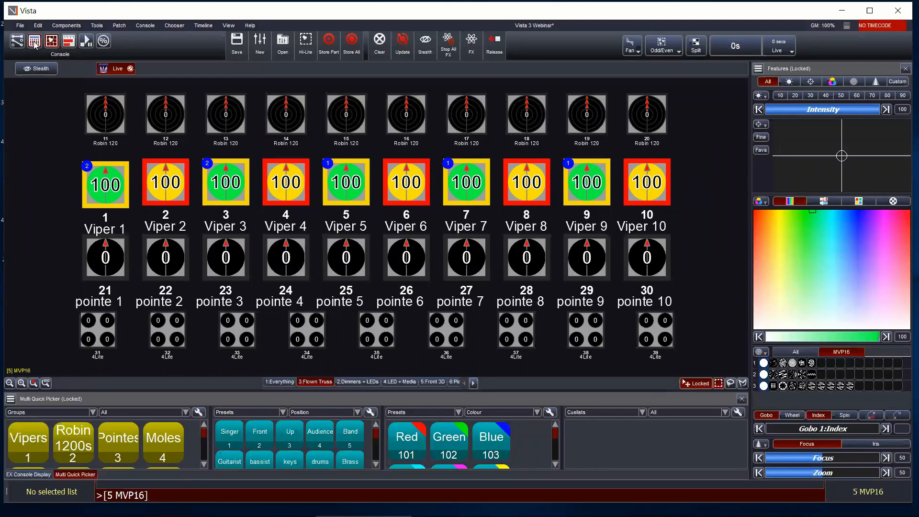
{"action": "left_click", "coordinate": [51, 41]}
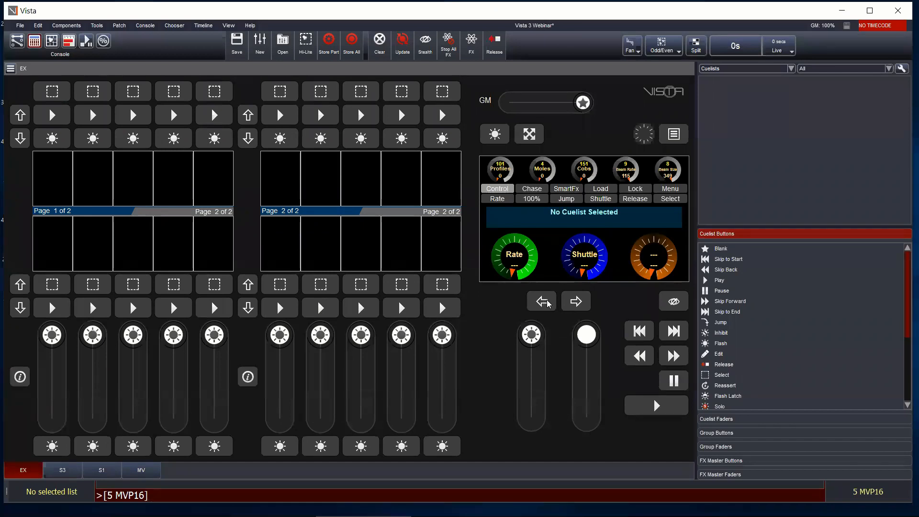
{"action": "left_click", "coordinate": [51, 41]}
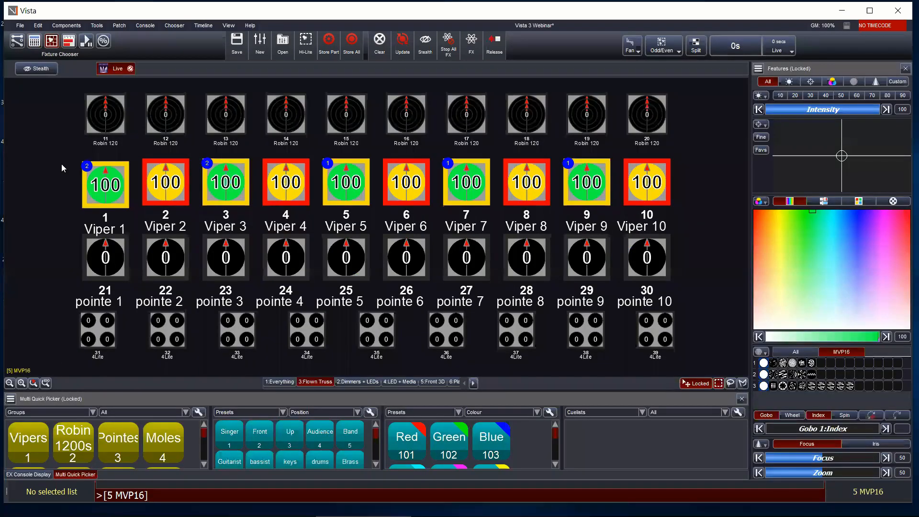
Clear the subset selection, reselect Vipers 1 to 10, and change the sort order to Selection.
{"action": "left_click_drag", "start_coordinate": [61, 164], "coordinate": [681, 192]}
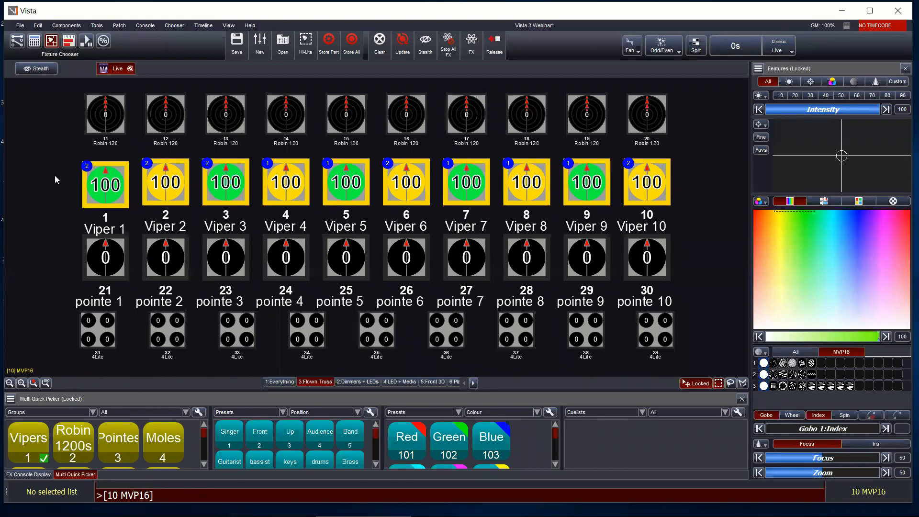
{"action": "left_click", "coordinate": [38, 148]}
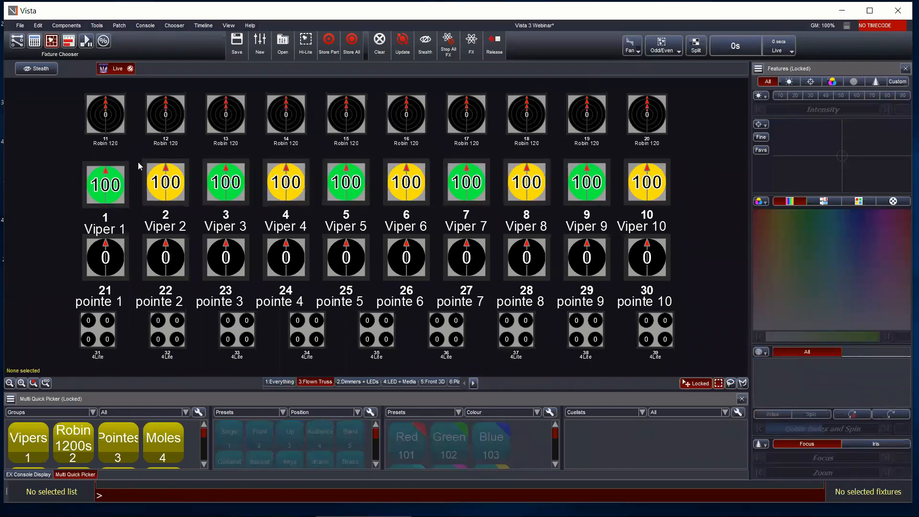
{"action": "left_click_drag", "start_coordinate": [68, 160], "coordinate": [683, 175]}
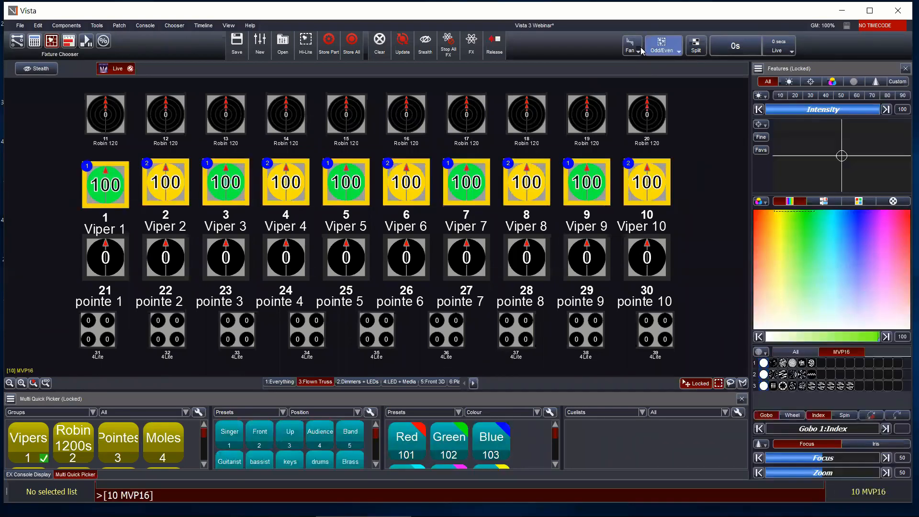
{"action": "left_click", "coordinate": [674, 52]}
{"action": "left_click", "coordinate": [670, 63]}
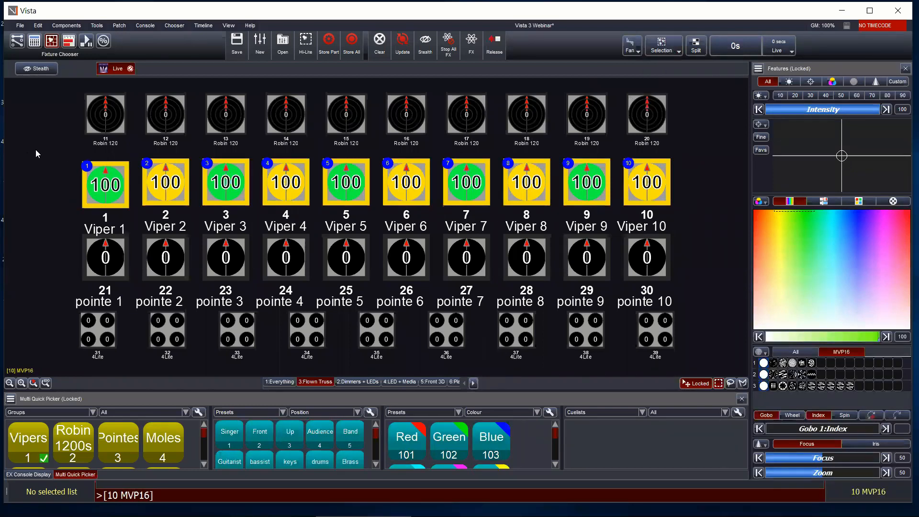
Reselect Vipers 1 to 10 and step forward through them one fixture at a time from Viper 1 to Viper 10.
{"action": "left_click", "coordinate": [48, 175]}
{"action": "left_click_drag", "start_coordinate": [49, 175], "coordinate": [702, 194]}
{"action": "key", "text": "Right"}
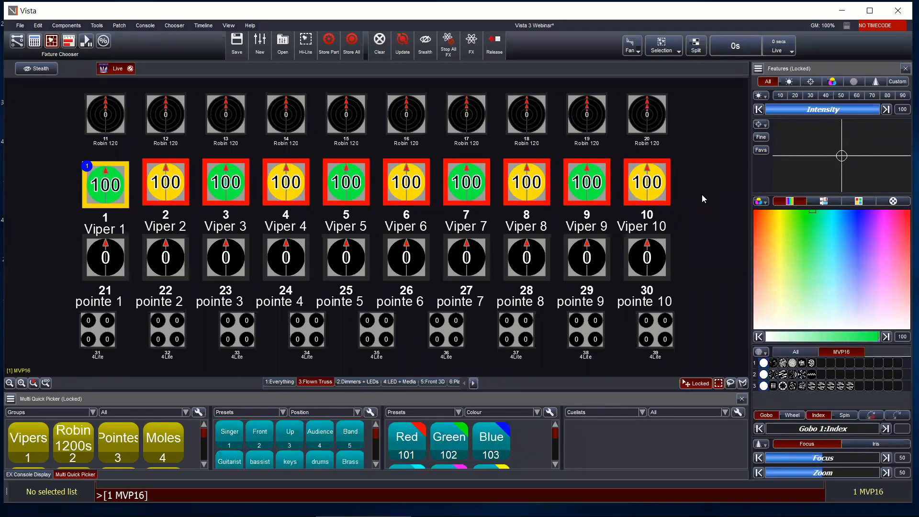
{"action": "key", "text": "Right"}
{"action": "key", "text": "Right"}
{"action": "key", "text": "Right"}
{"action": "key", "text": "Right"}
{"action": "key", "text": "Right"}
{"action": "key", "text": "Right"}
{"action": "key", "text": "Right"}
{"action": "key", "text": "Right"}
{"action": "key", "text": "Right"}
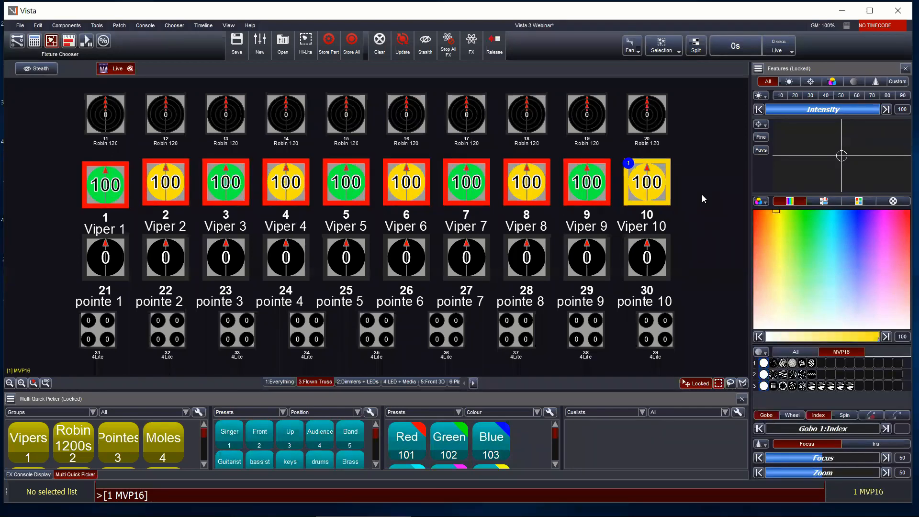
Step backward through the Vipers one at a time, past Viper 1 and around to Viper 3, and clear the selection.
{"action": "key", "text": "Left"}
{"action": "key", "text": "Left"}
{"action": "key", "text": "Left"}
{"action": "key", "text": "Left"}
{"action": "key", "text": "Left"}
{"action": "key", "text": "Left"}
{"action": "key", "text": "Left"}
{"action": "key", "text": "Left"}
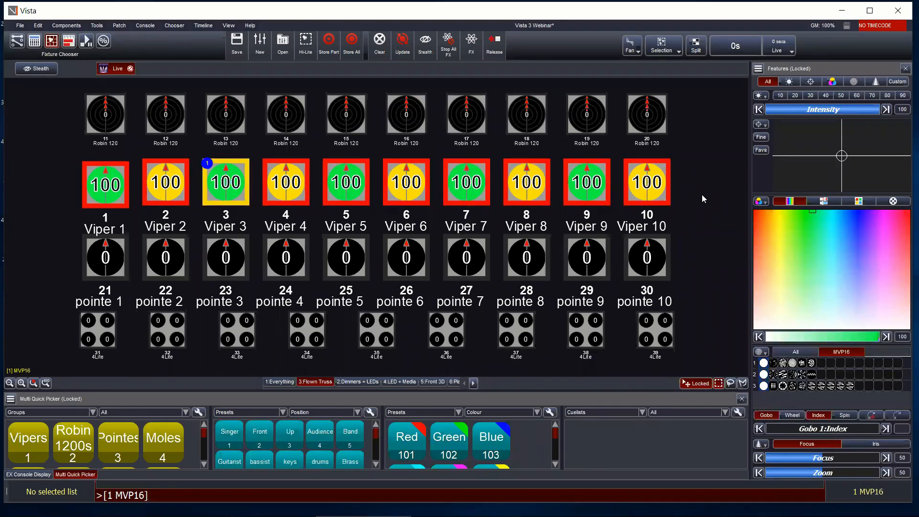
{"action": "key", "text": "Left"}
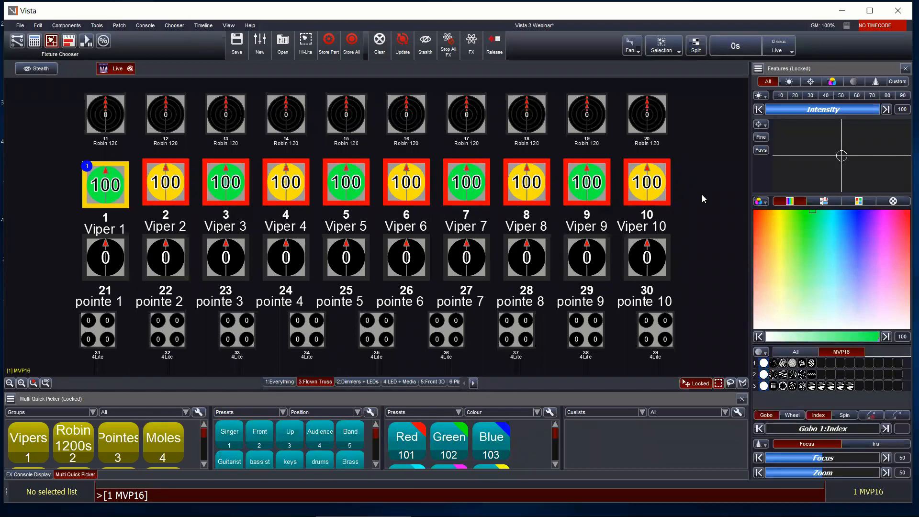
{"action": "key", "text": "Left"}
{"action": "key", "text": "Left"}
{"action": "key", "text": "Left"}
{"action": "key", "text": "Left"}
{"action": "key", "text": "Left"}
{"action": "key", "text": "Left"}
{"action": "key", "text": "Left"}
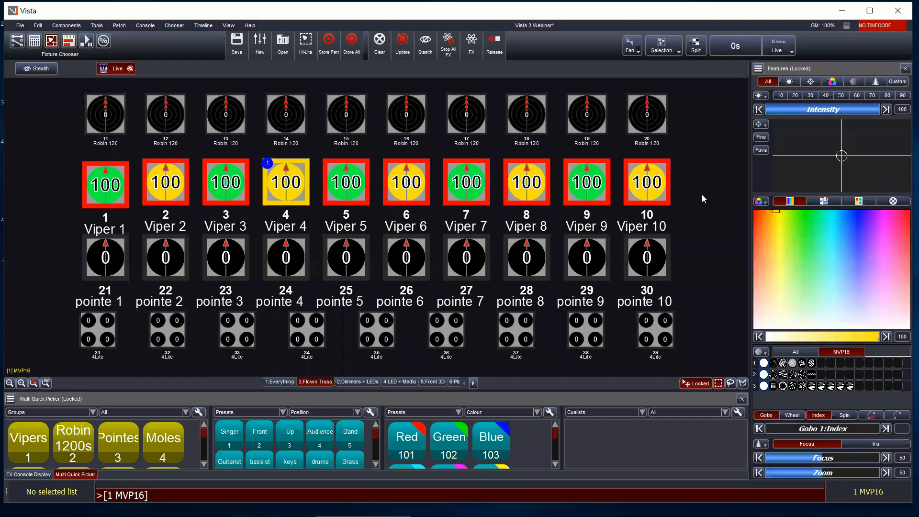
{"action": "key", "text": "Left"}
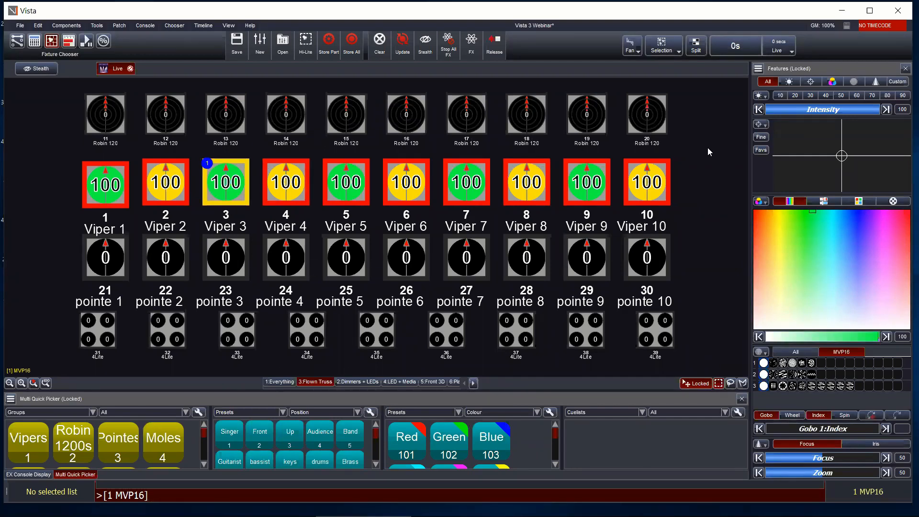
{"action": "left_click", "coordinate": [691, 191]}
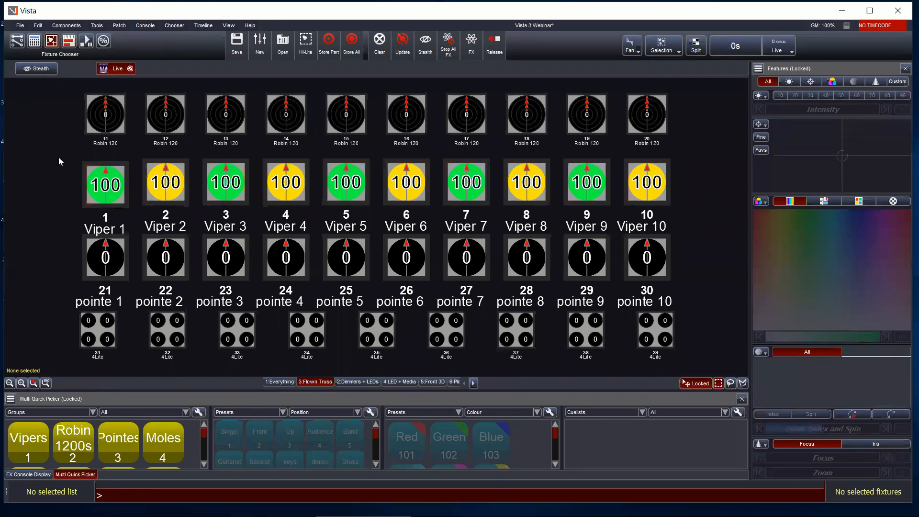
Select Vipers 1 to 10 and add pointes 4, 6, 8, 10 and 2 to the selection in that order.
{"action": "left_click_drag", "start_coordinate": [58, 157], "coordinate": [685, 193]}
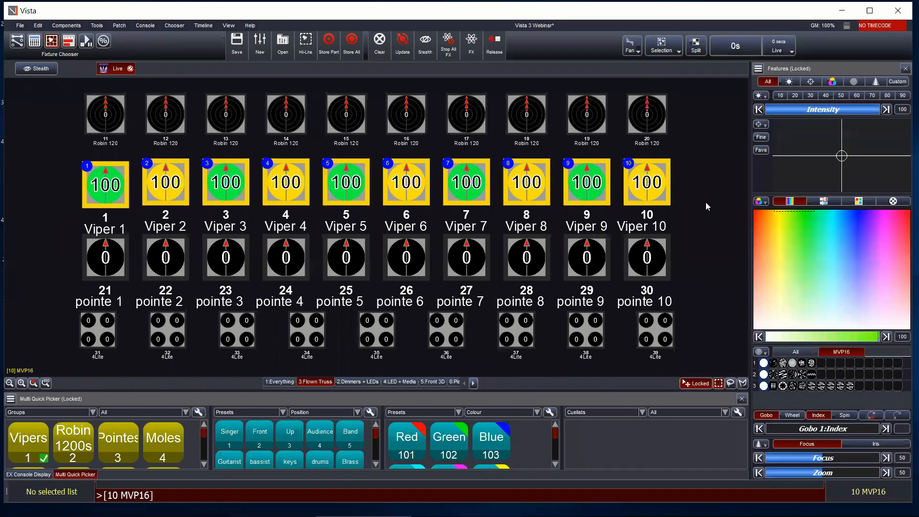
{"action": "left_click", "coordinate": [289, 268]}
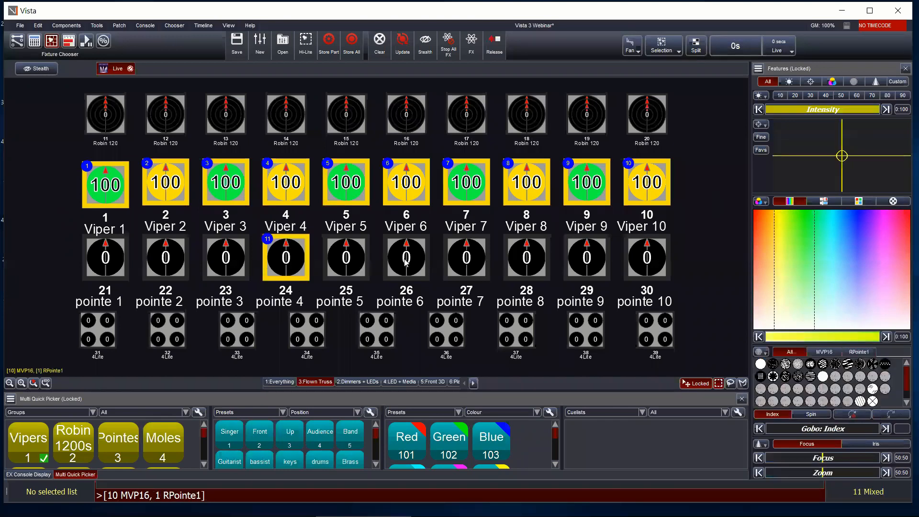
{"action": "left_click", "coordinate": [405, 261]}
{"action": "left_click", "coordinate": [531, 258]}
{"action": "left_click", "coordinate": [663, 259]}
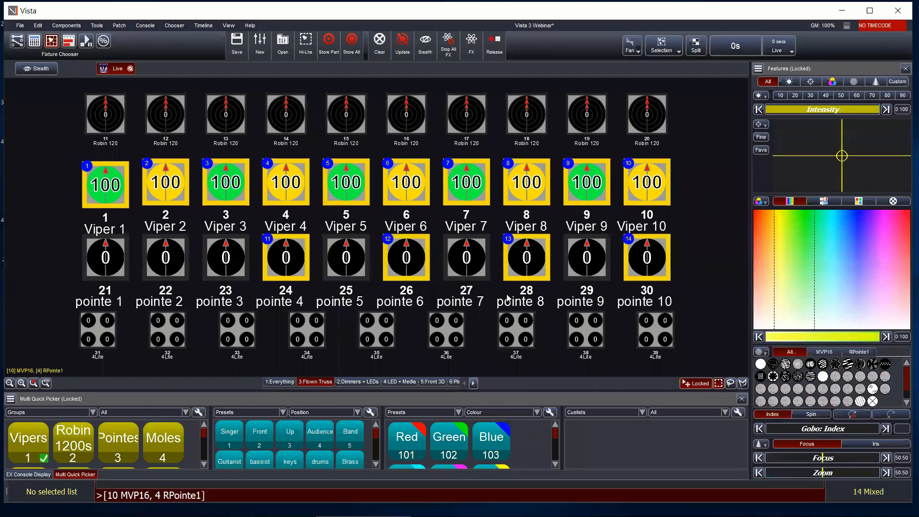
{"action": "left_click", "coordinate": [168, 263]}
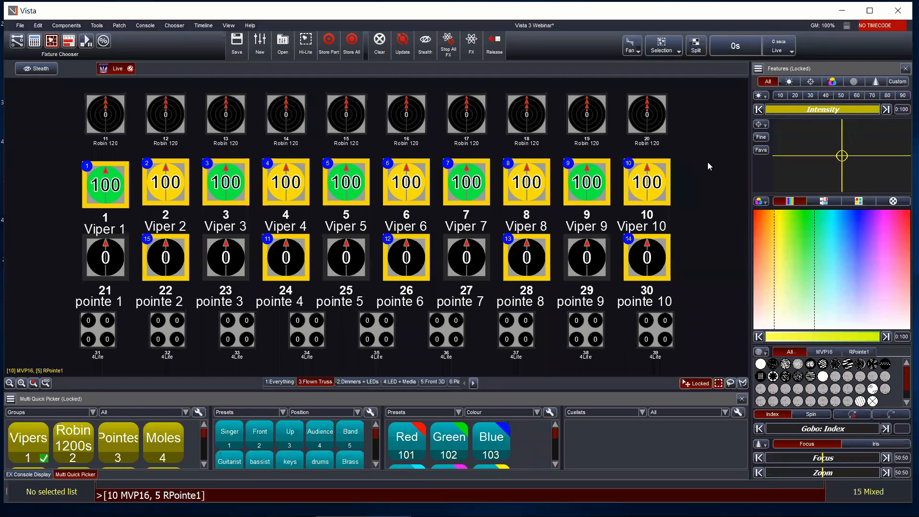
Clear the programmed values from the Live tab and deselect all fixtures.
{"action": "left_click", "coordinate": [380, 43]}
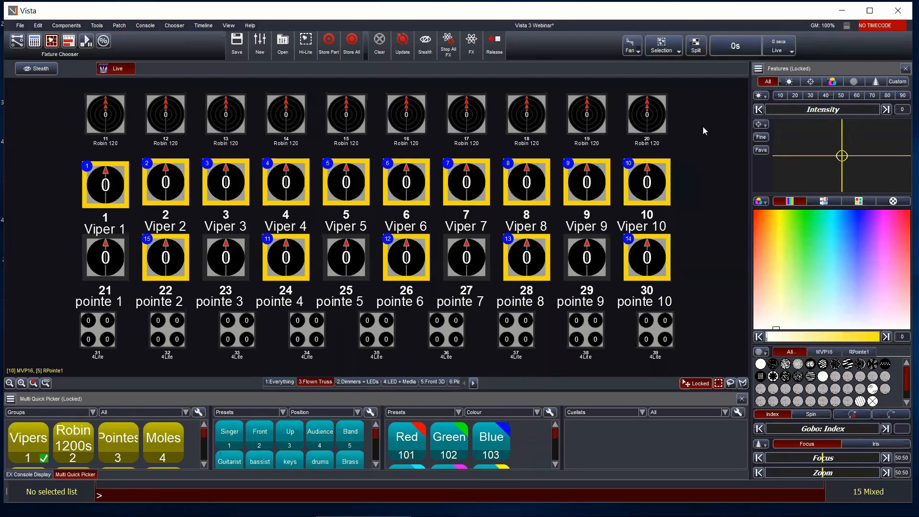
{"action": "left_click", "coordinate": [704, 128]}
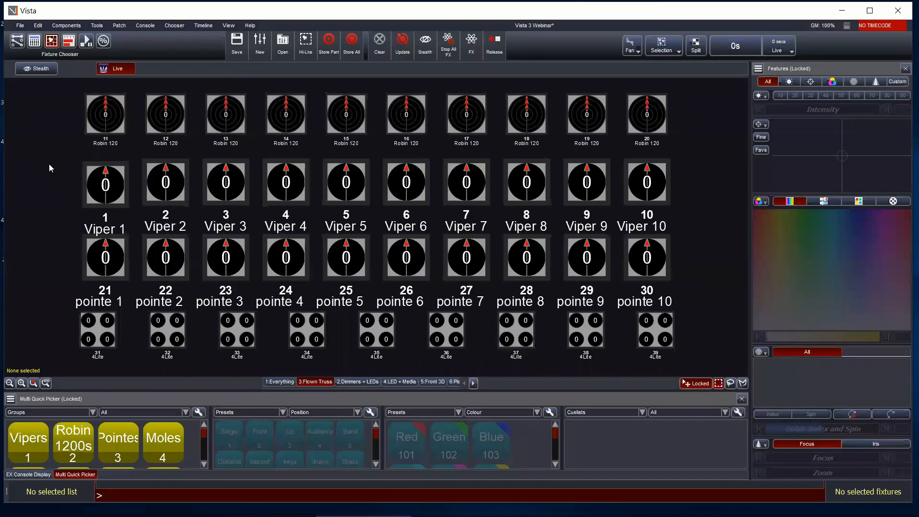
Select Vipers 1 to 5, add pointes 10 back to 6, and add pointe 1.
{"action": "left_click_drag", "start_coordinate": [49, 160], "coordinate": [382, 229]}
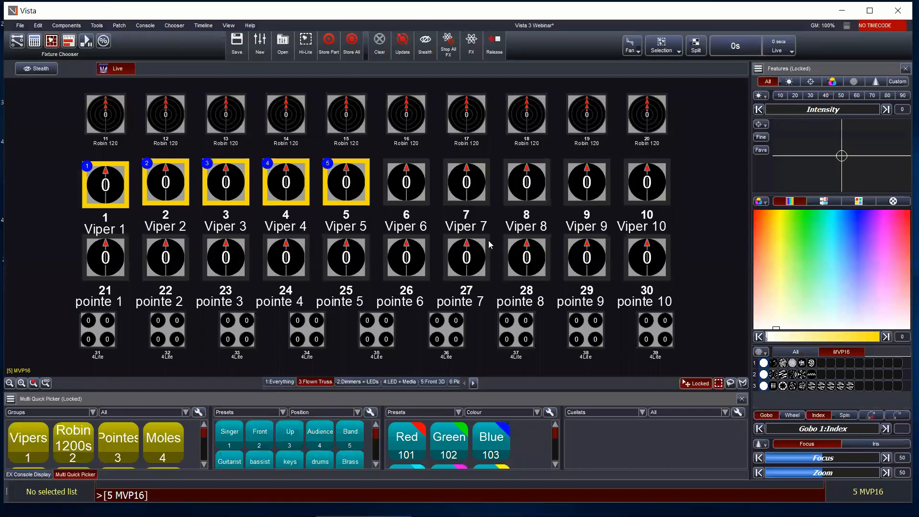
{"action": "left_click_drag", "start_coordinate": [716, 280], "coordinate": [382, 231]}
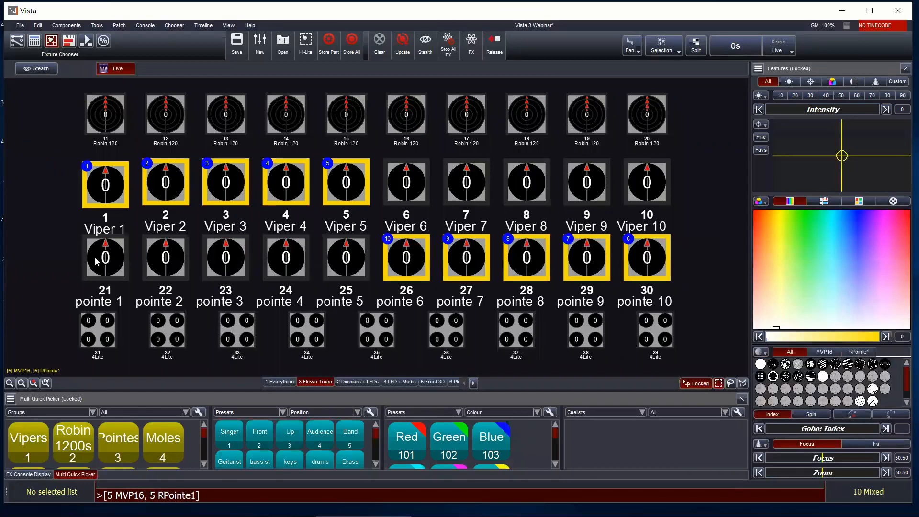
{"action": "left_click", "coordinate": [95, 257]}
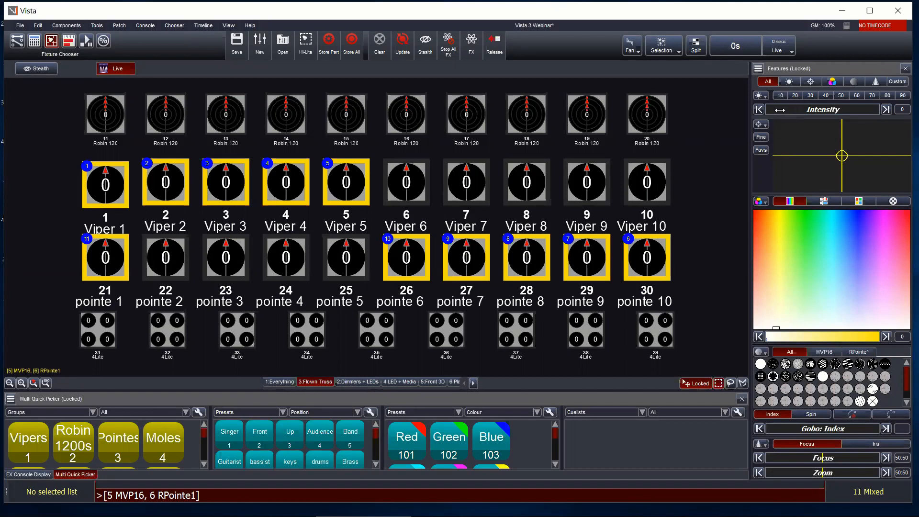
Set the selected Vipers and pointes to 100 intensity, clear the programmed live values, and deselect all fixtures.
{"action": "left_click_drag", "start_coordinate": [779, 110], "coordinate": [911, 111]}
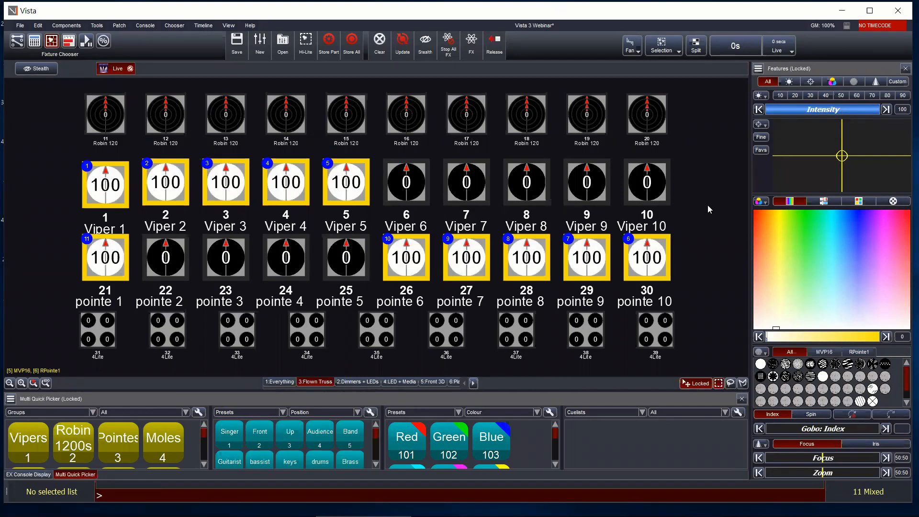
{"action": "left_click", "coordinate": [468, 187]}
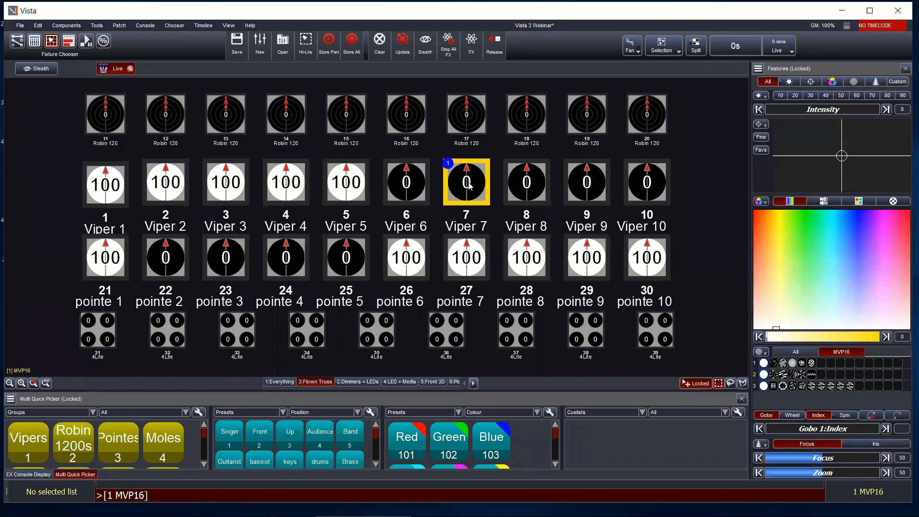
{"action": "left_click", "coordinate": [380, 47]}
{"action": "left_click", "coordinate": [686, 207]}
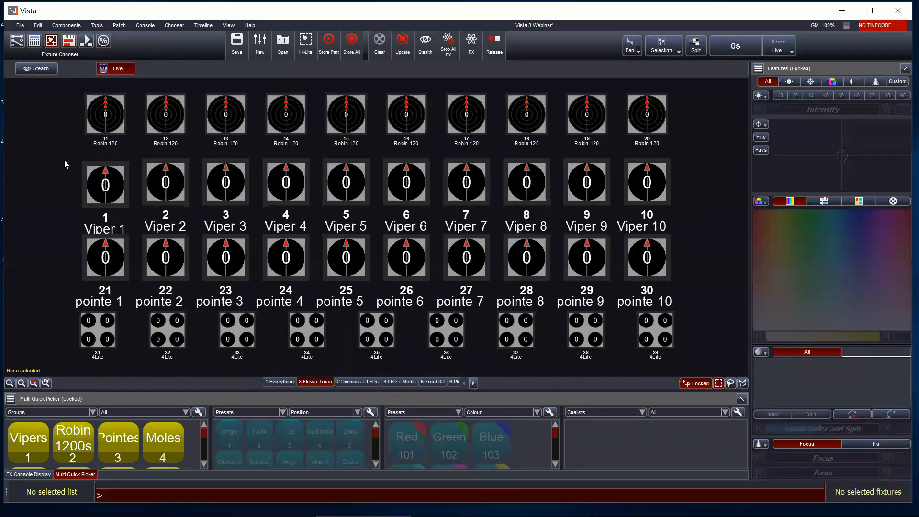
View the available sort orders, select Vipers 1 to 10 in ascending order, and clear the selection.
{"action": "left_click", "coordinate": [672, 53]}
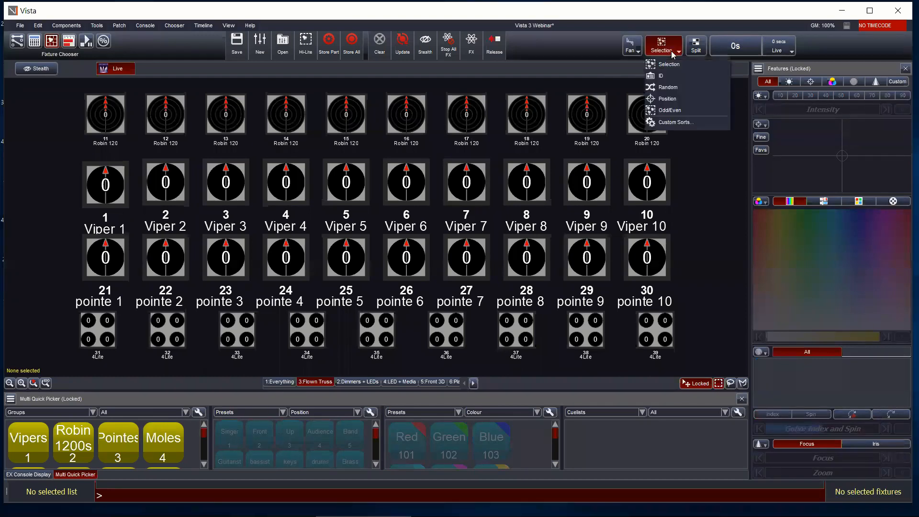
{"action": "left_click", "coordinate": [689, 200]}
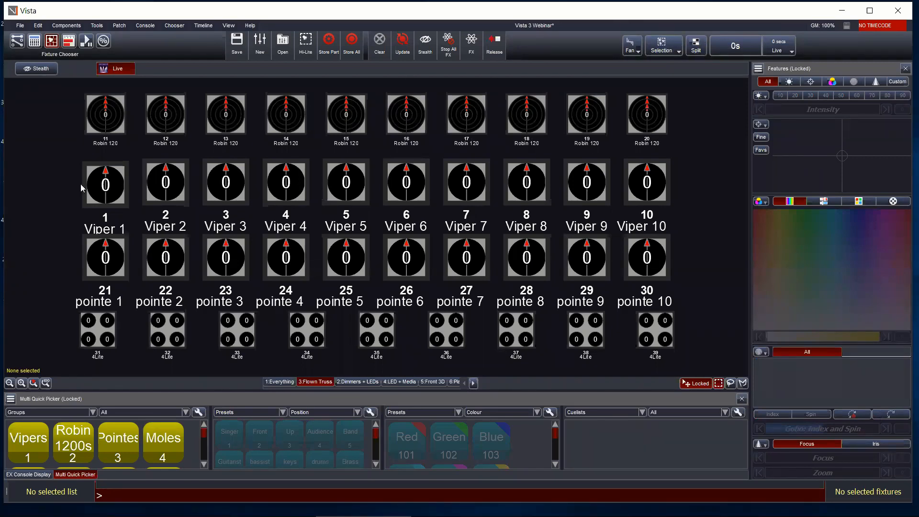
{"action": "left_click_drag", "start_coordinate": [41, 175], "coordinate": [687, 176]}
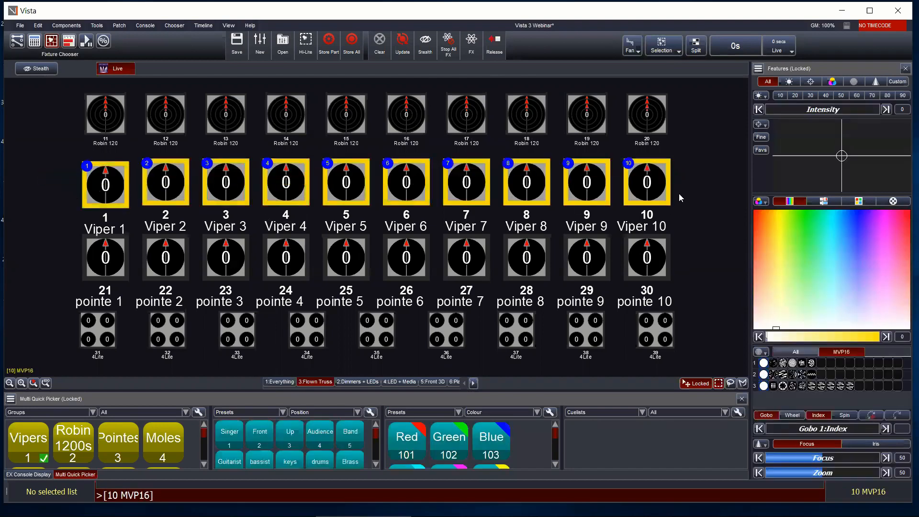
{"action": "left_click", "coordinate": [692, 193]}
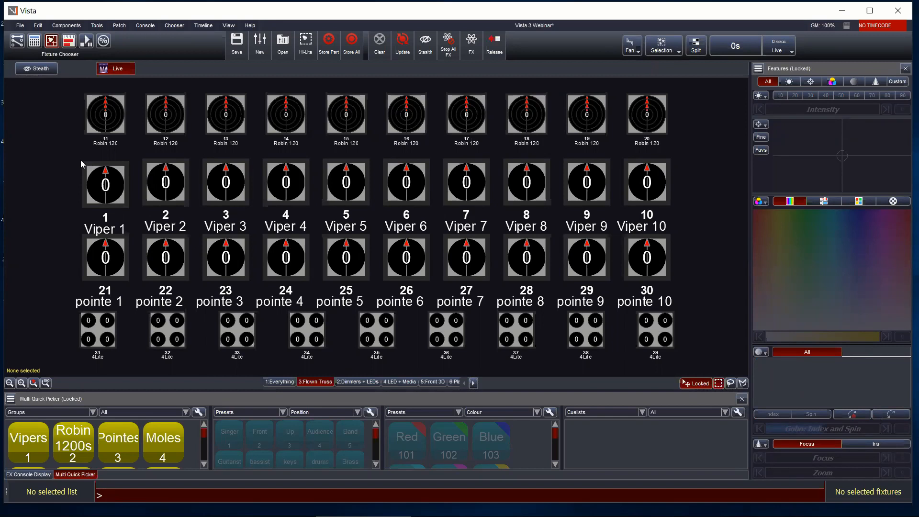
Select all Vipers and pointes row by row, reselect them column by column in alternating rows, and clear the selection.
{"action": "left_click_drag", "start_coordinate": [59, 146], "coordinate": [686, 270]}
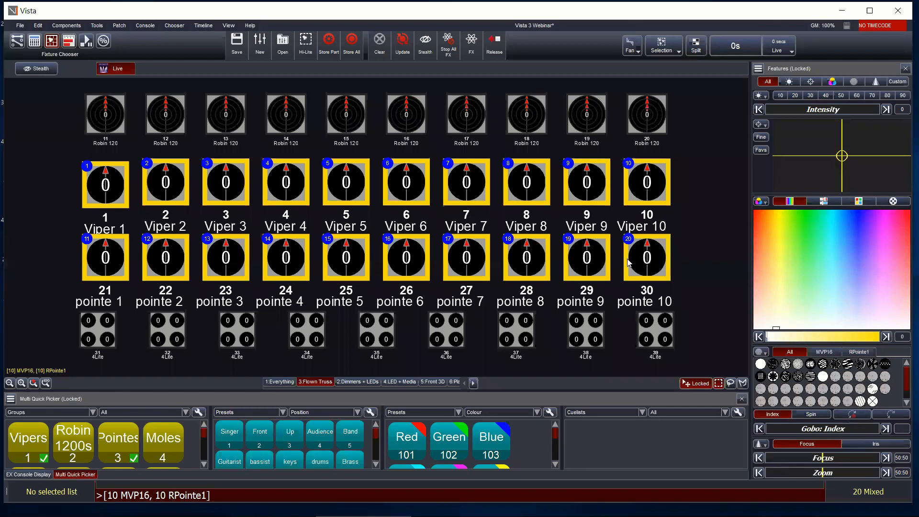
{"action": "left_click", "coordinate": [40, 167]}
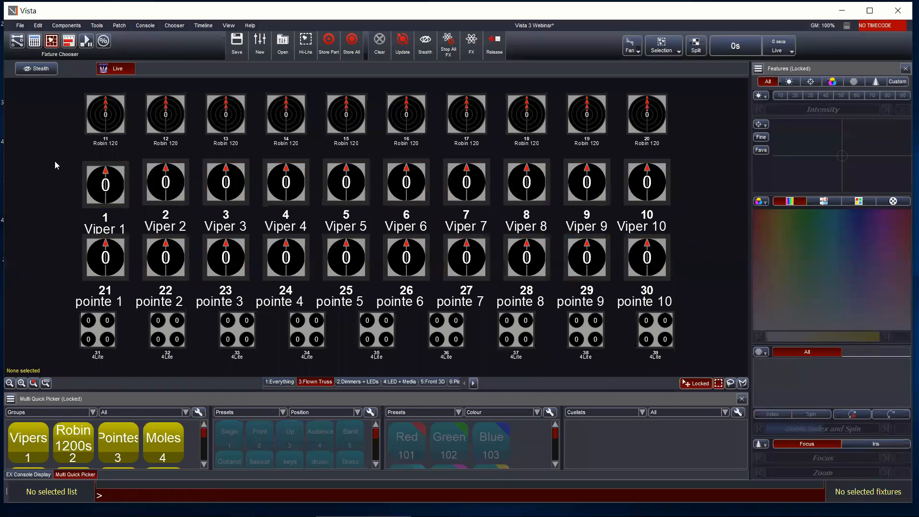
{"action": "left_click_drag", "start_coordinate": [55, 161], "coordinate": [672, 268]}
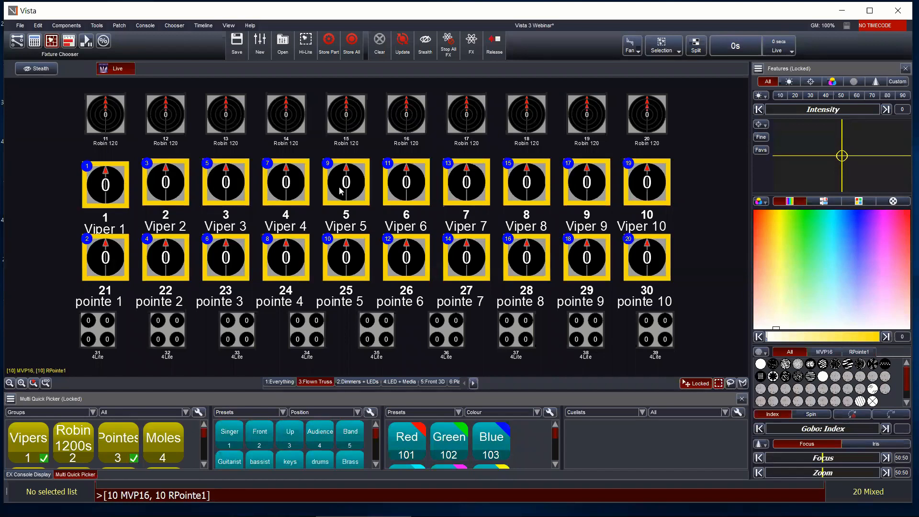
{"action": "mouse_move", "coordinate": [56, 178]}
{"action": "left_mouse_down"}
{"action": "mouse_move", "coordinate": [191, 189]}
{"action": "mouse_move", "coordinate": [545, 192]}
{"action": "mouse_move", "coordinate": [693, 176]}
{"action": "left_mouse_up"}
{"action": "left_click_drag", "start_coordinate": [690, 271], "coordinate": [690, 274]}
{"action": "left_click_drag", "start_coordinate": [62, 173], "coordinate": [670, 265]}
{"action": "left_click", "coordinate": [44, 180]}
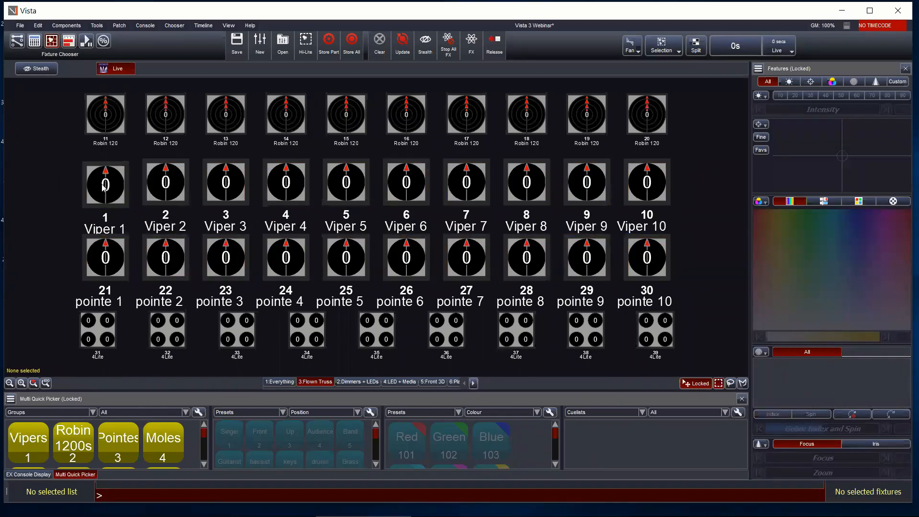
Select Vipers 1 and 2 and set their intensity to 100.
{"action": "left_click", "coordinate": [105, 184]}
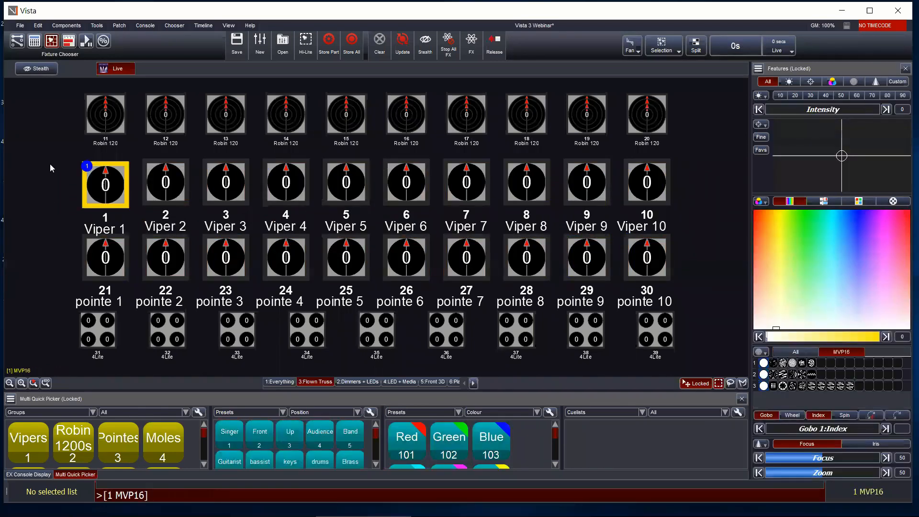
{"action": "left_click_drag", "start_coordinate": [203, 175], "coordinate": [194, 196]}
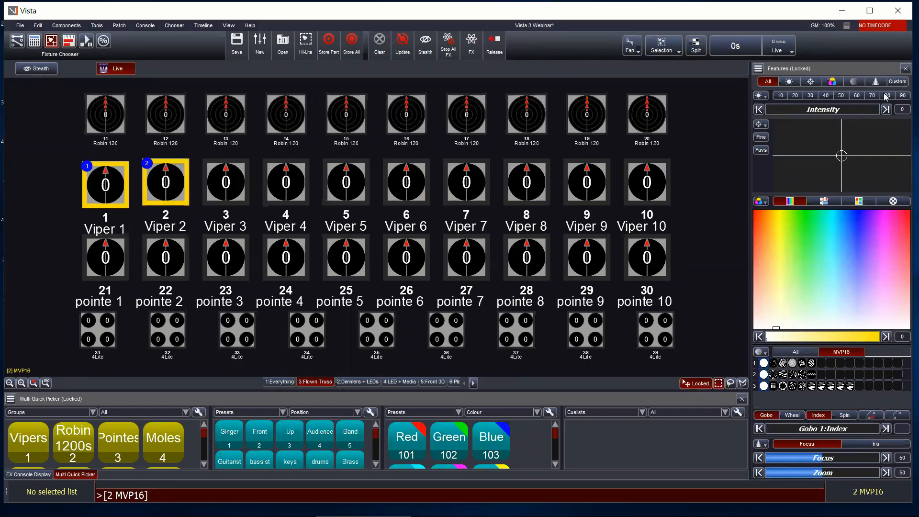
{"action": "left_click", "coordinate": [886, 109]}
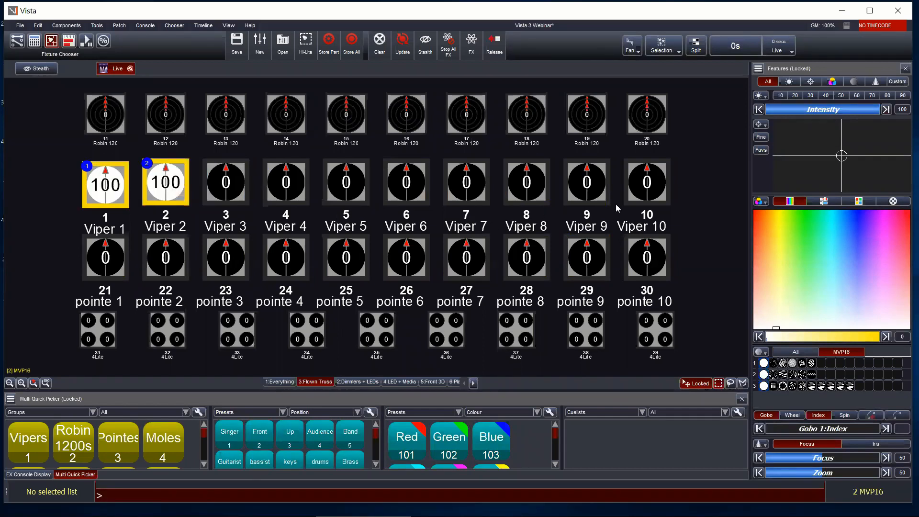
Colour Viper 1 lime green and Viper 2 blue.
{"action": "left_click", "coordinate": [110, 184]}
{"action": "left_click_drag", "start_coordinate": [807, 234], "coordinate": [788, 210]}
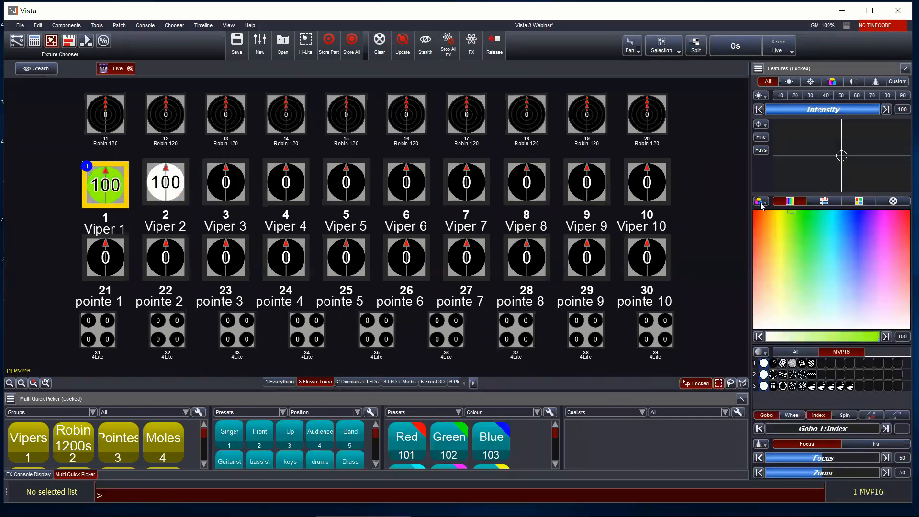
{"action": "left_click", "coordinate": [166, 185]}
{"action": "left_click_drag", "start_coordinate": [851, 225], "coordinate": [851, 199]}
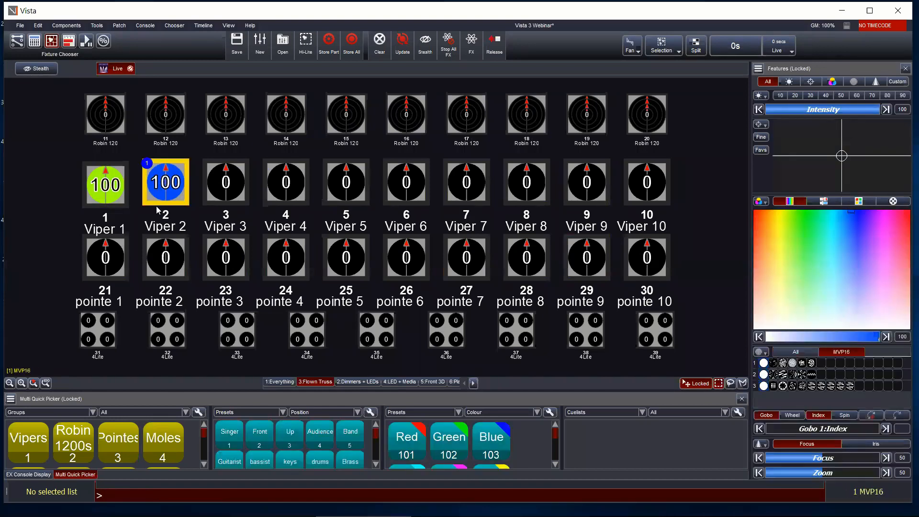
Copy the values of Vipers 1 and 2 and paste them across Vipers 1 to 10.
{"action": "left_click_drag", "start_coordinate": [37, 173], "coordinate": [188, 209]}
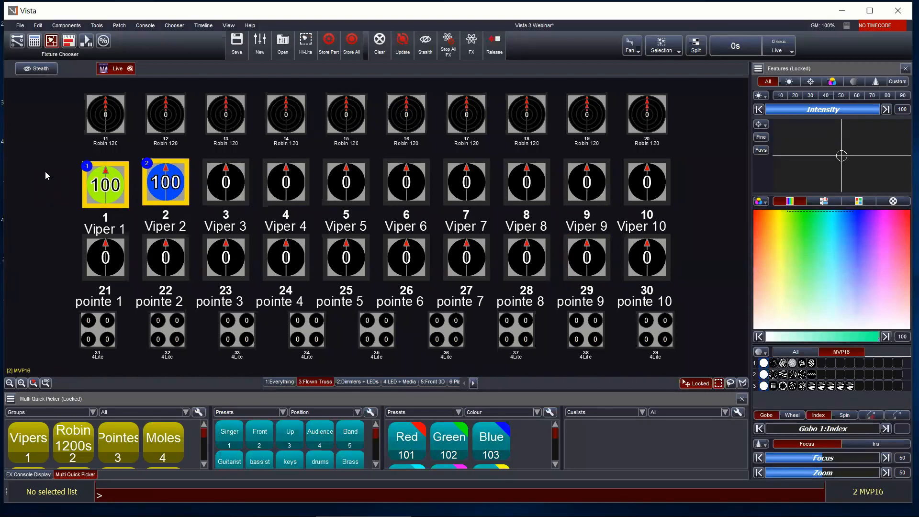
{"action": "left_click", "coordinate": [45, 170]}
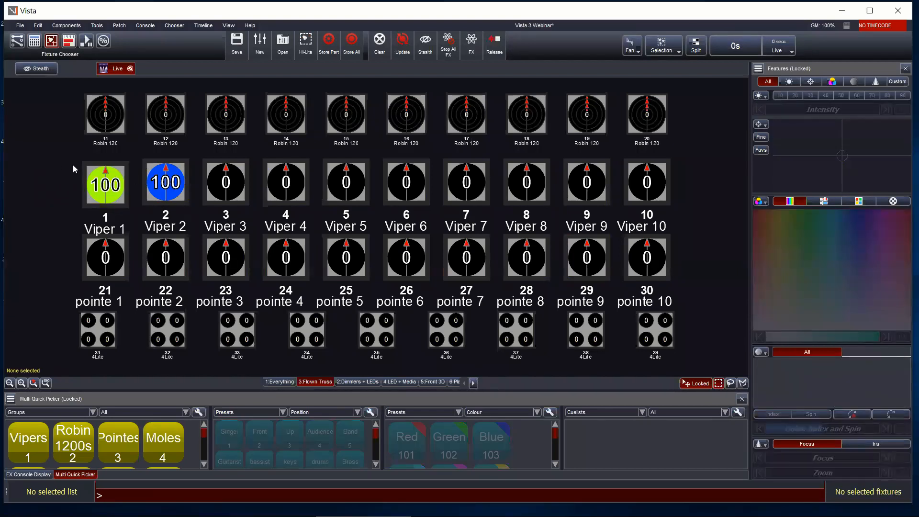
{"action": "left_click_drag", "start_coordinate": [20, 166], "coordinate": [681, 201]}
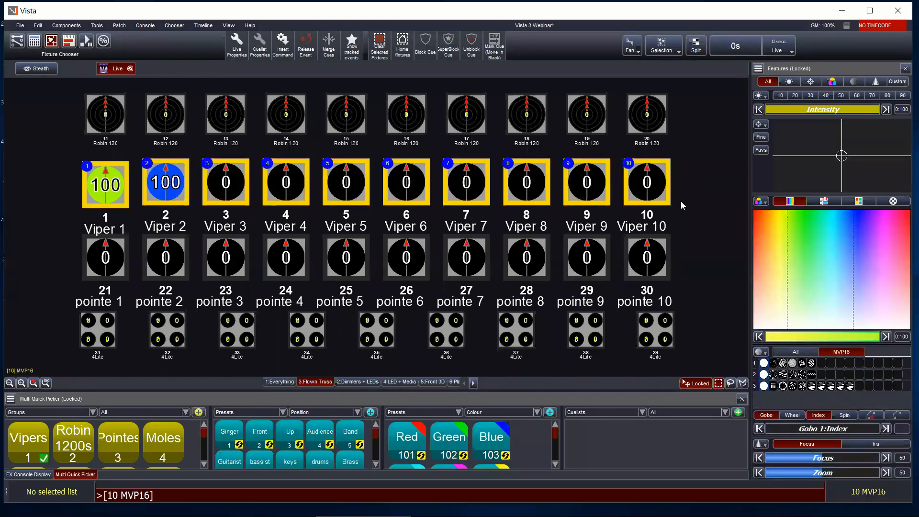
{"action": "key", "text": "ctrl+v"}
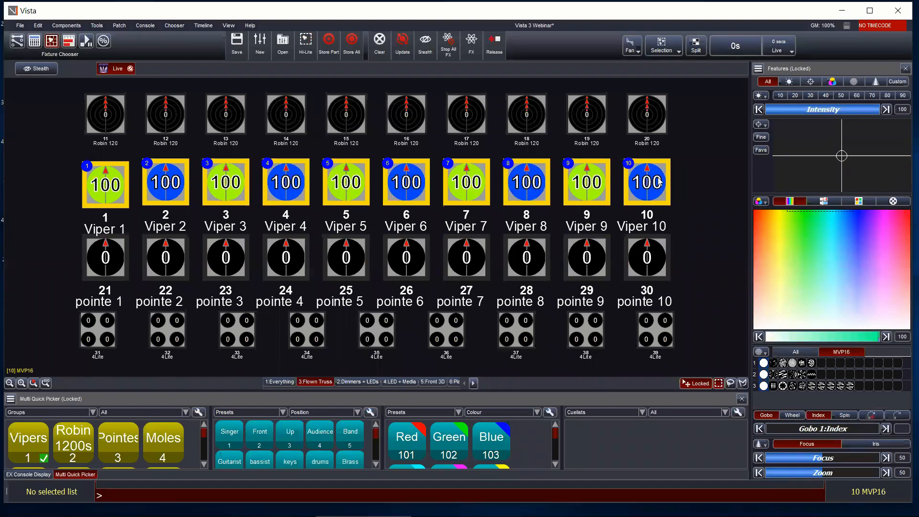
Select Vipers and pointes column by column, paste the copied two-fixture values onto them, and deselect.
{"action": "left_click_drag", "start_coordinate": [56, 162], "coordinate": [660, 278]}
{"action": "key", "text": "ctrl+v"}
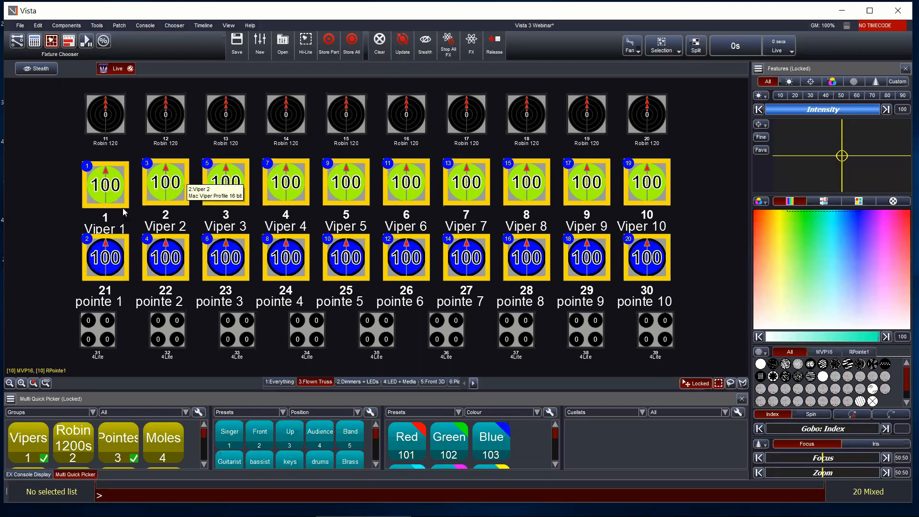
{"action": "left_click", "coordinate": [694, 256]}
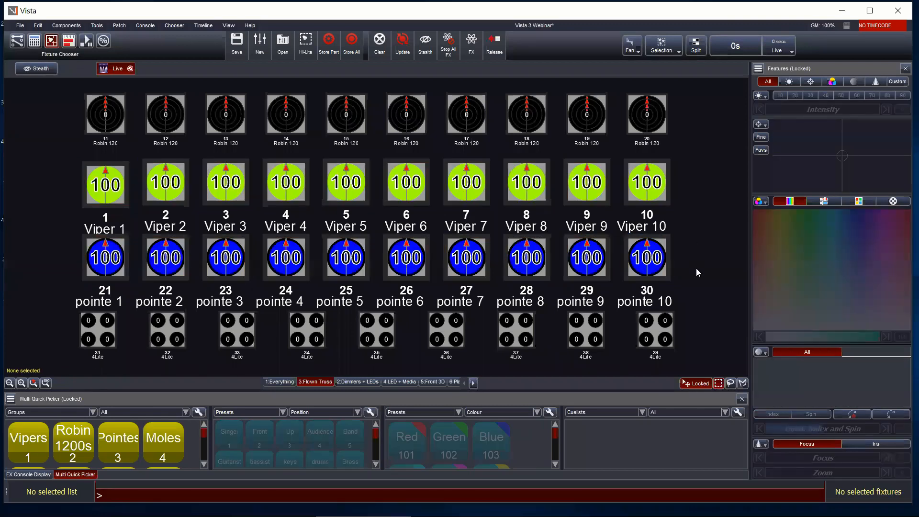
Paste the copied values onto the pointes and Vipers selected row by row from pointe 10 back to Viper 1, and clear everything.
{"action": "left_click_drag", "start_coordinate": [691, 253], "coordinate": [71, 179]}
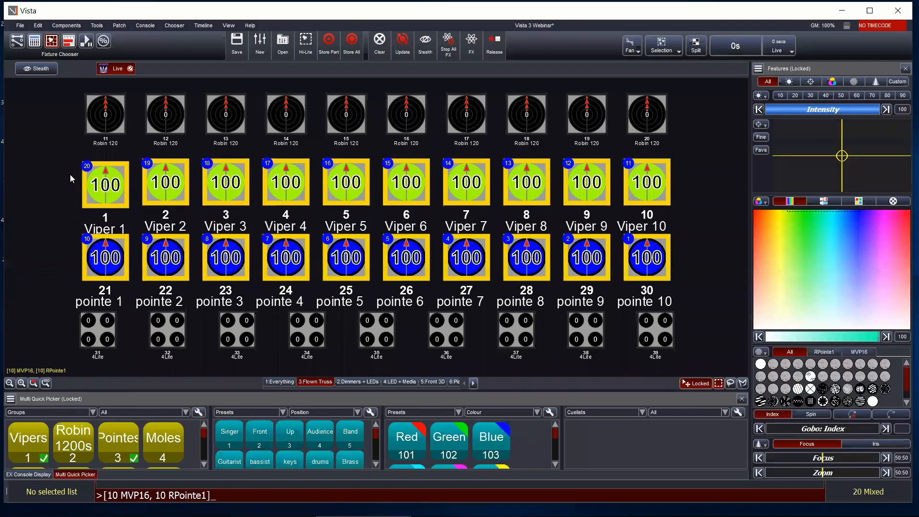
{"action": "key", "text": "ctrl+z"}
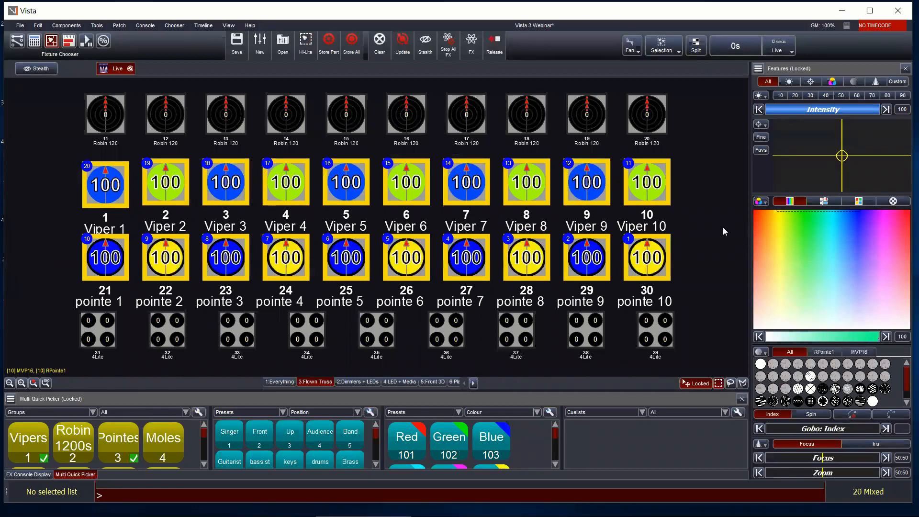
{"action": "left_click", "coordinate": [694, 215]}
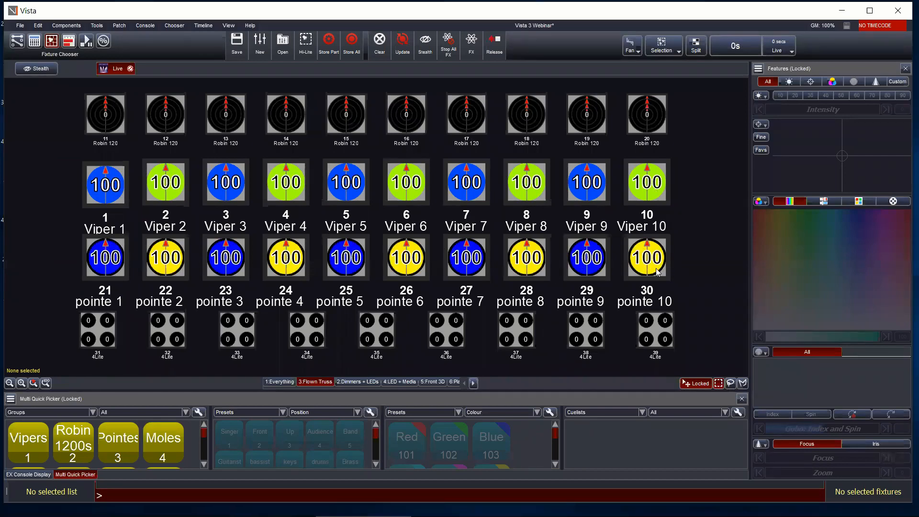
{"action": "left_click", "coordinate": [380, 44]}
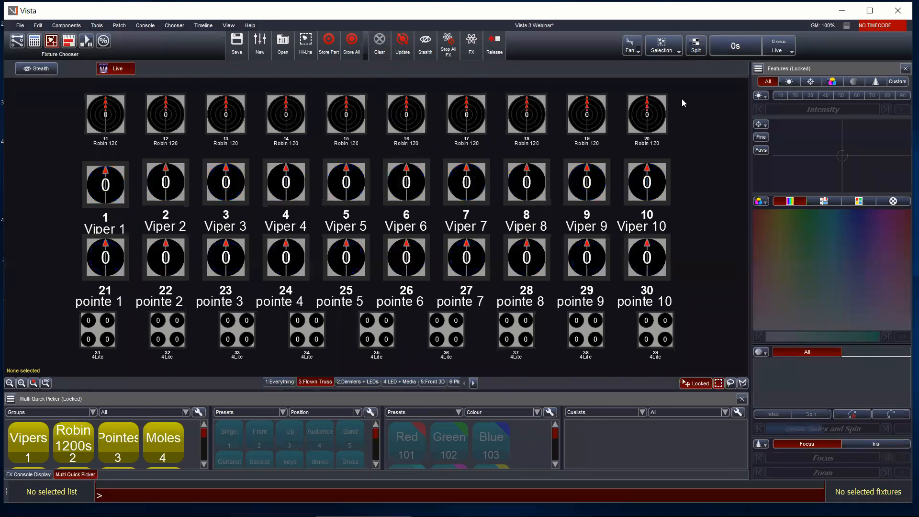
Open the custom sorts and examine the settings of the built-in Selection, ID, Random, Position and Odd/Even sorts.
{"action": "left_click", "coordinate": [678, 51]}
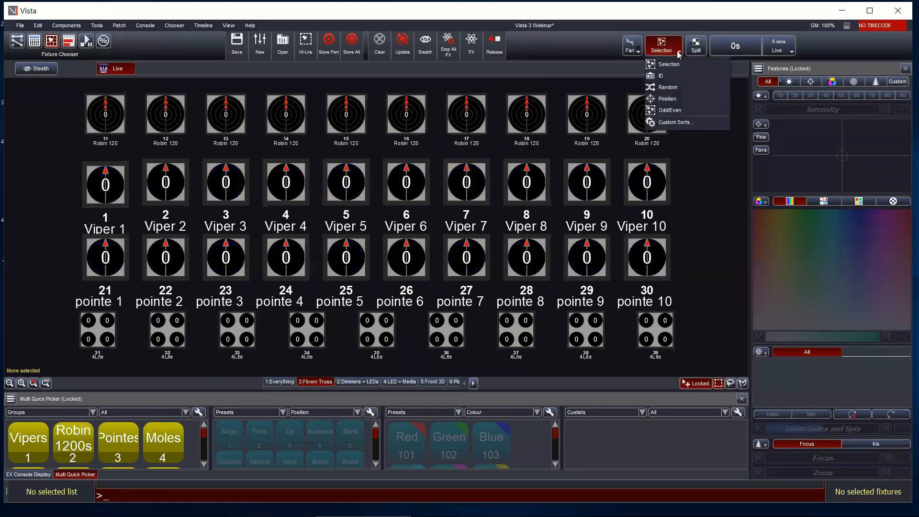
{"action": "left_click", "coordinate": [669, 123]}
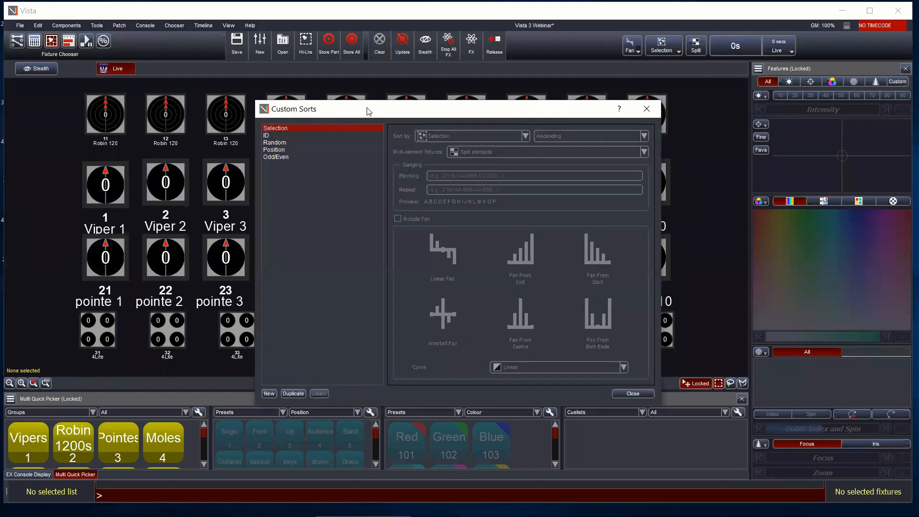
{"action": "left_click_drag", "start_coordinate": [367, 113], "coordinate": [302, 105]}
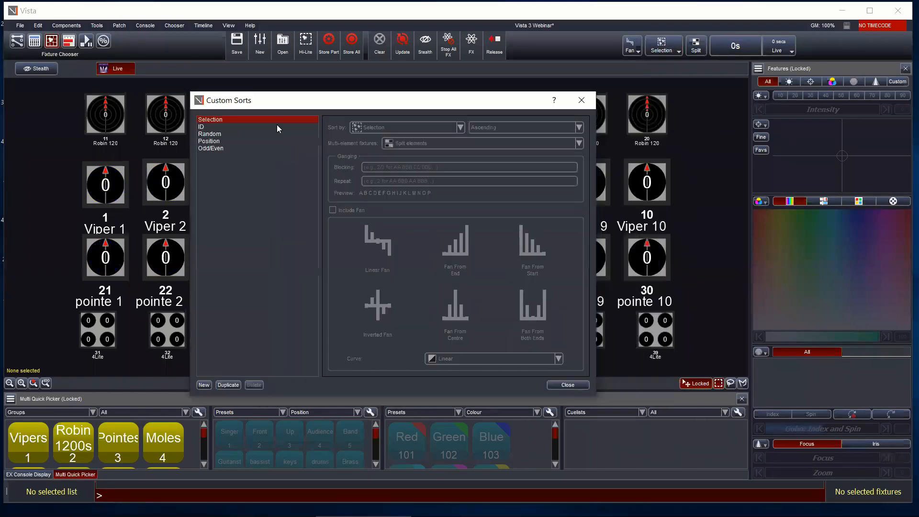
{"action": "left_click", "coordinate": [210, 134]}
{"action": "left_click", "coordinate": [210, 143]}
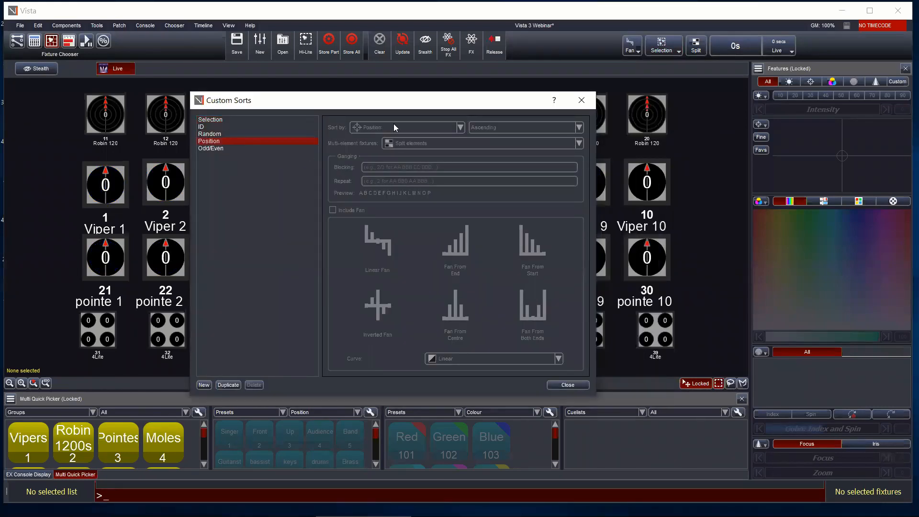
{"action": "left_click", "coordinate": [211, 147]}
{"action": "left_click_drag", "start_coordinate": [213, 140], "coordinate": [213, 133]}
{"action": "left_click", "coordinate": [207, 127]}
{"action": "left_click", "coordinate": [209, 120]}
{"action": "left_click", "coordinate": [211, 135]}
{"action": "left_click", "coordinate": [216, 142]}
{"action": "left_click", "coordinate": [217, 143]}
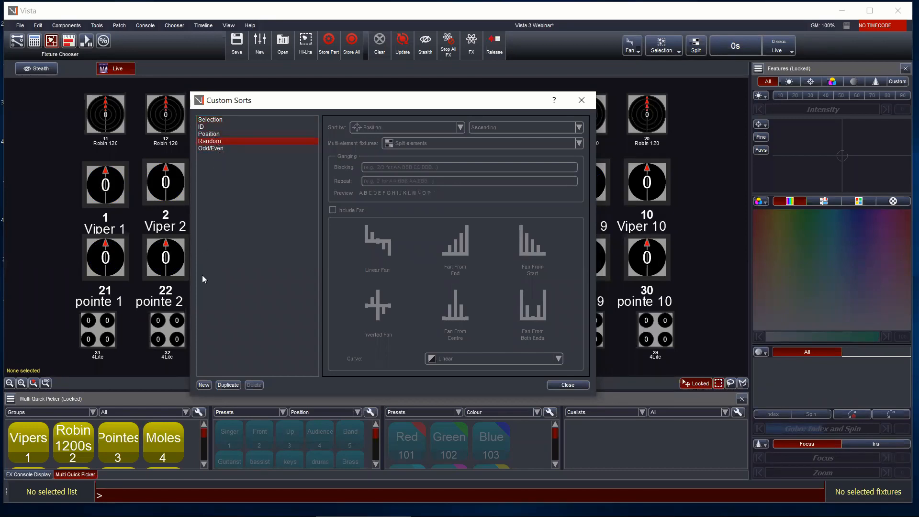
Create a custom sort with a blocking of 2 and name it 2 Block.
{"action": "left_click", "coordinate": [205, 385]}
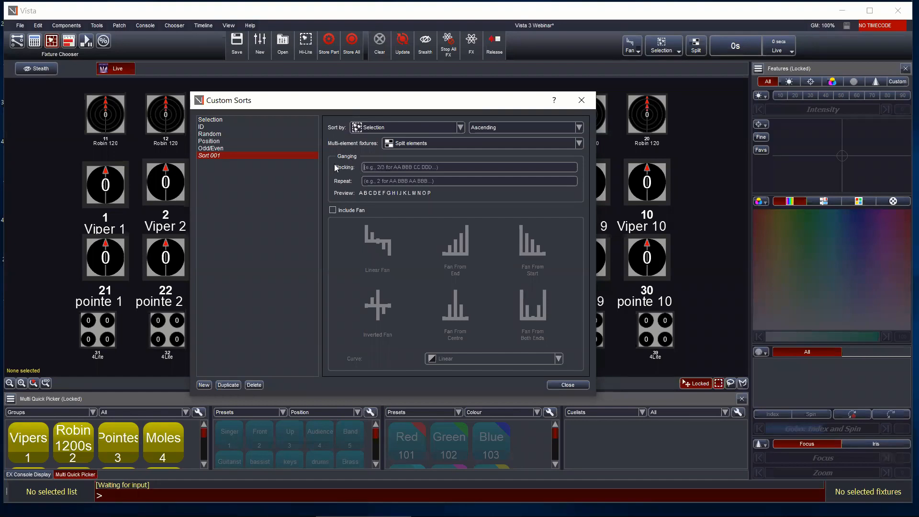
{"action": "type", "text": "2"}
{"action": "double_click", "coordinate": [210, 156]}
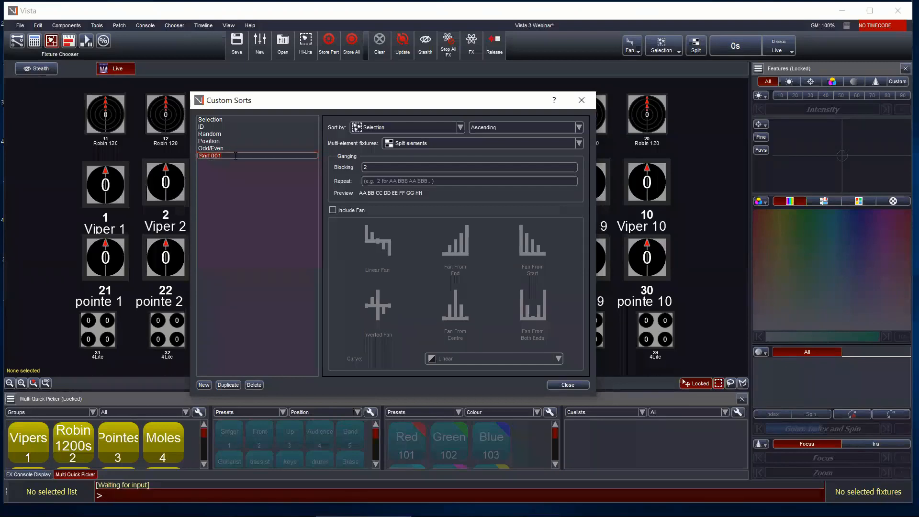
{"action": "key", "text": "shift"}
{"action": "type", "text": "2 Block"}
{"action": "key", "text": "BackSpace"}
{"action": "key", "text": "BackSpace"}
{"action": "key", "text": "BackSpace"}
{"action": "key", "text": "BackSpace"}
{"action": "type", "text": "loc"}
{"action": "left_click", "coordinate": [562, 386]}
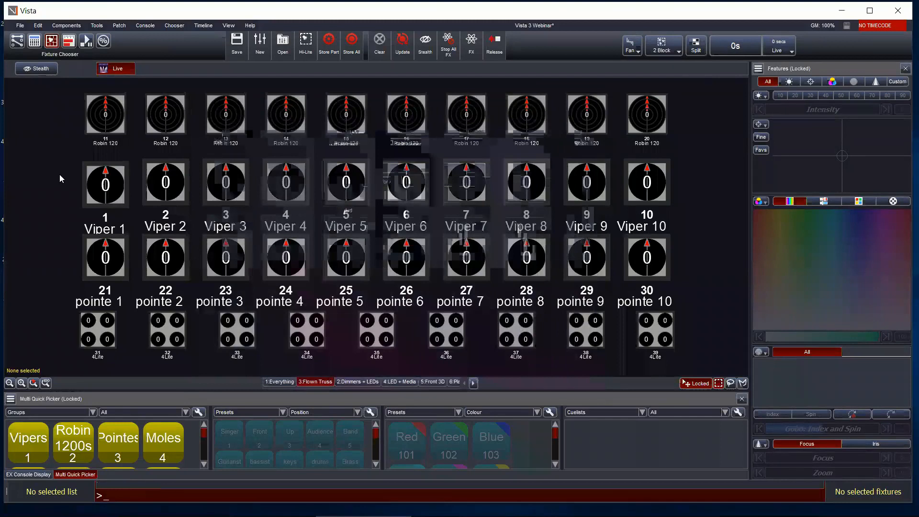
Select Vipers 1 to 10 in order using the 2 Block sort.
{"action": "left_click_drag", "start_coordinate": [59, 178], "coordinate": [718, 186]}
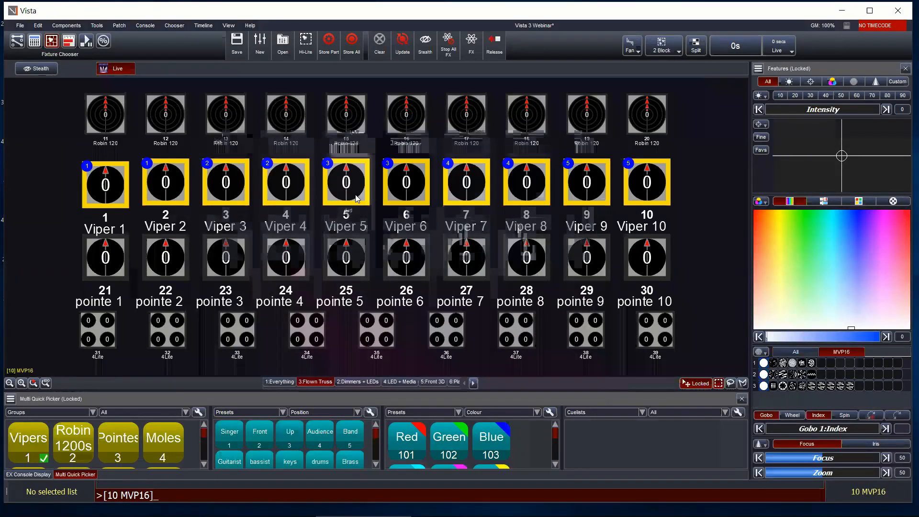
Select Vipers 1 and 2 together with pointes 1 and 2 using the 2 Block sort, and deselect them.
{"action": "left_click", "coordinate": [707, 190]}
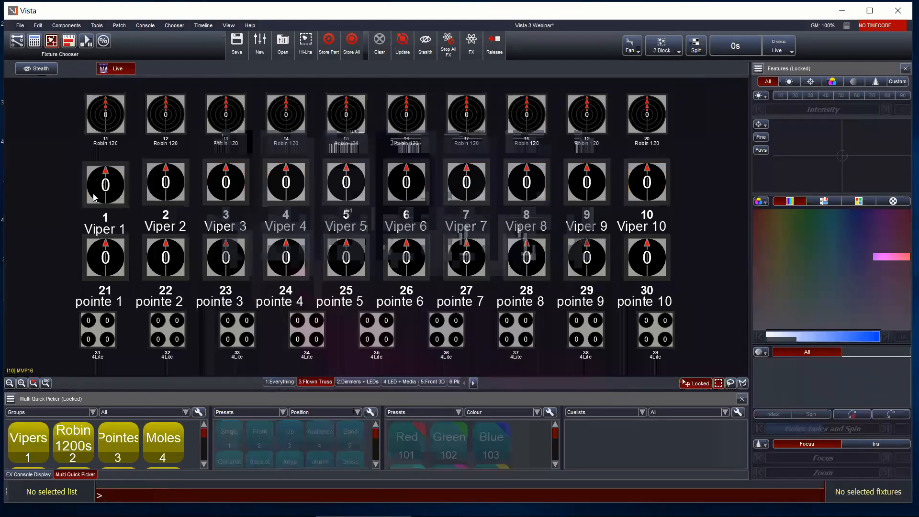
{"action": "left_click_drag", "start_coordinate": [58, 160], "coordinate": [191, 284]}
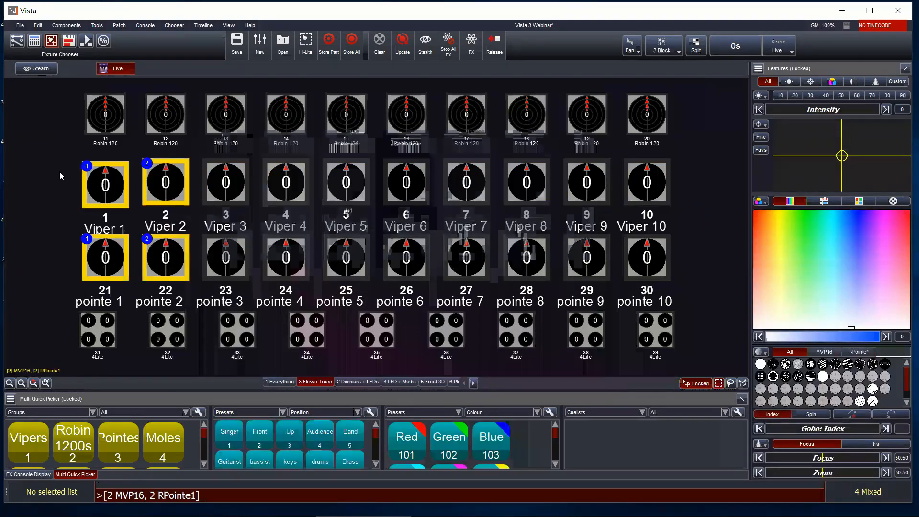
{"action": "left_click", "coordinate": [60, 172]}
Create a custom sort with a repeat of 3 named Every Third, and try it on Vipers 1 to 10.
{"action": "left_click", "coordinate": [678, 50]}
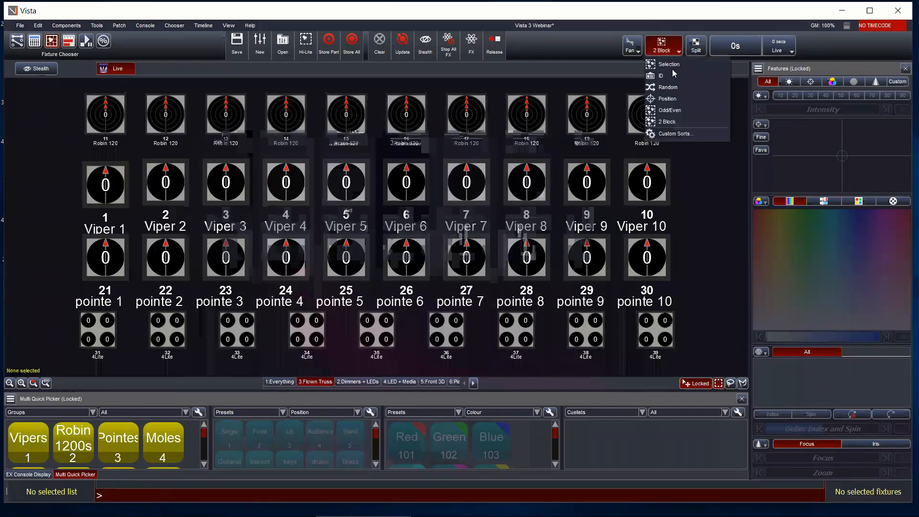
{"action": "left_click", "coordinate": [672, 135]}
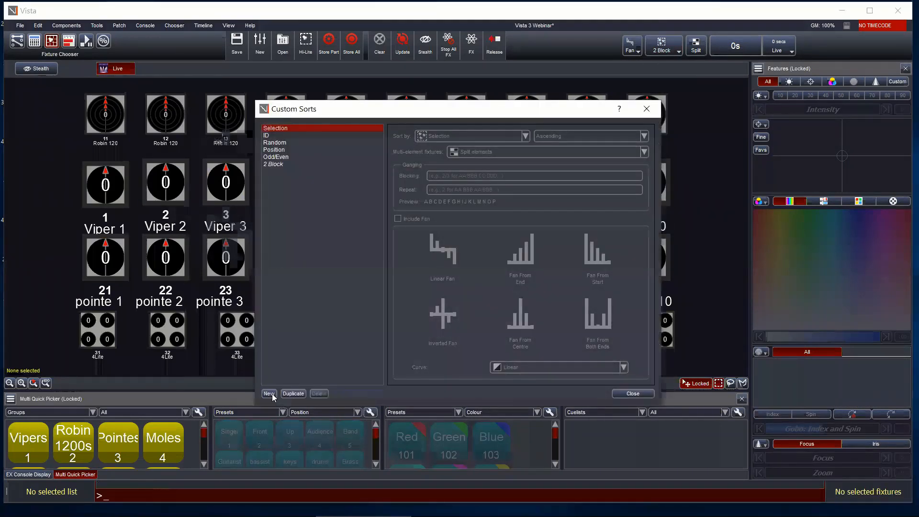
{"action": "left_click", "coordinate": [269, 393]}
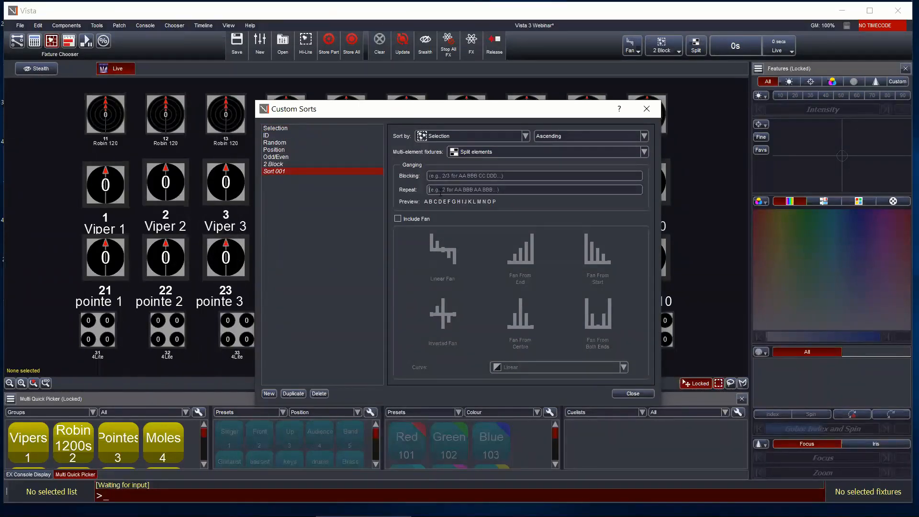
{"action": "type", "text": "3"}
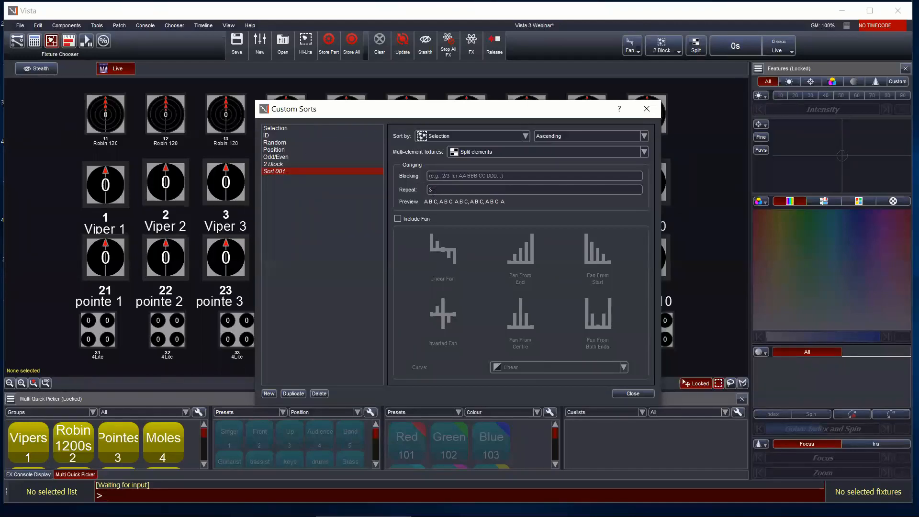
{"action": "double_click", "coordinate": [284, 172]}
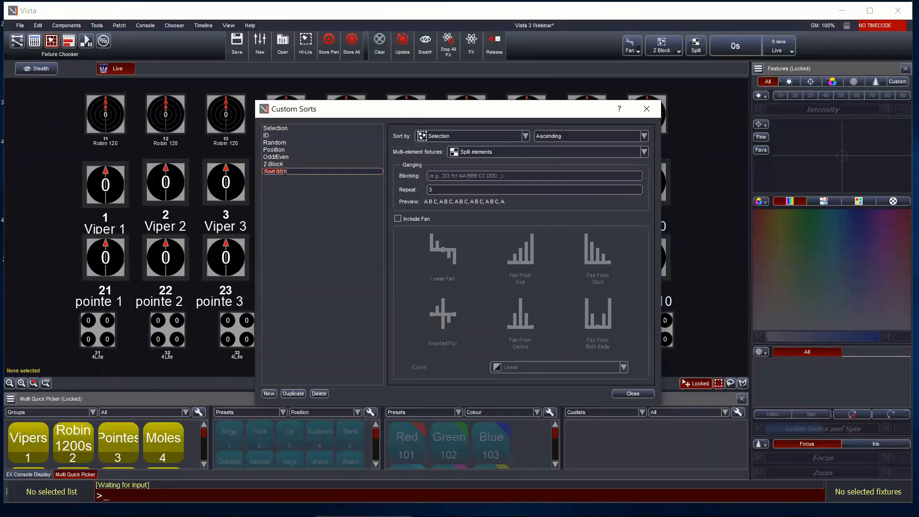
{"action": "type", "text": "Fvel"}
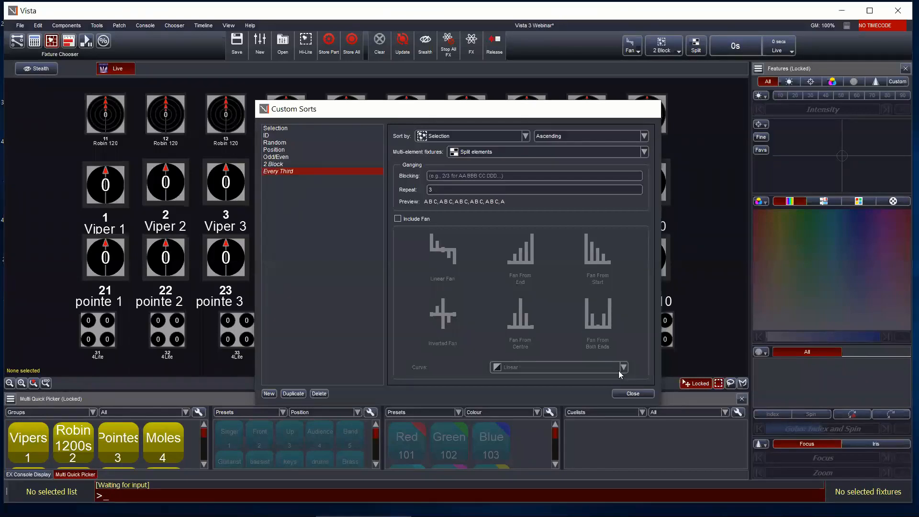
{"action": "left_click", "coordinate": [632, 394]}
{"action": "left_click_drag", "start_coordinate": [41, 168], "coordinate": [692, 202]}
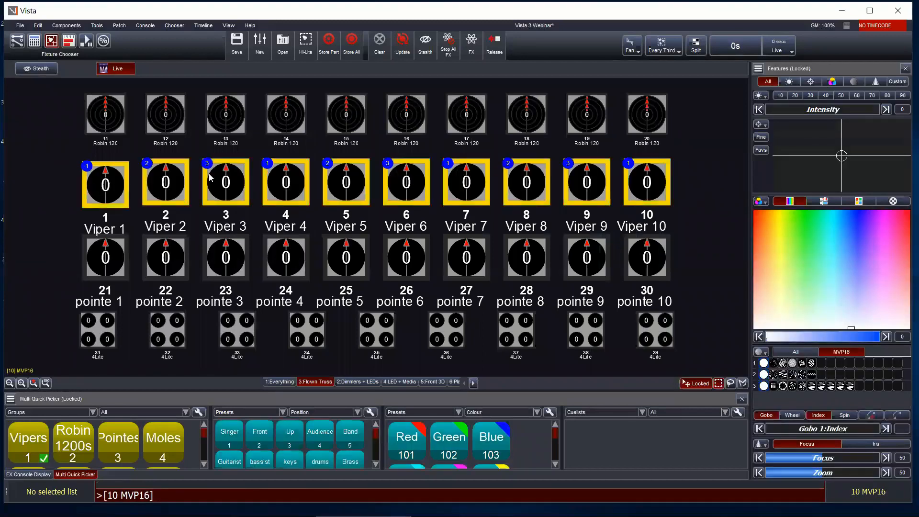
{"action": "left_click", "coordinate": [696, 110]}
Reopen the custom sorts and compare the blocking and repeat settings of 2 Block and Every Third.
{"action": "left_click", "coordinate": [663, 45]}
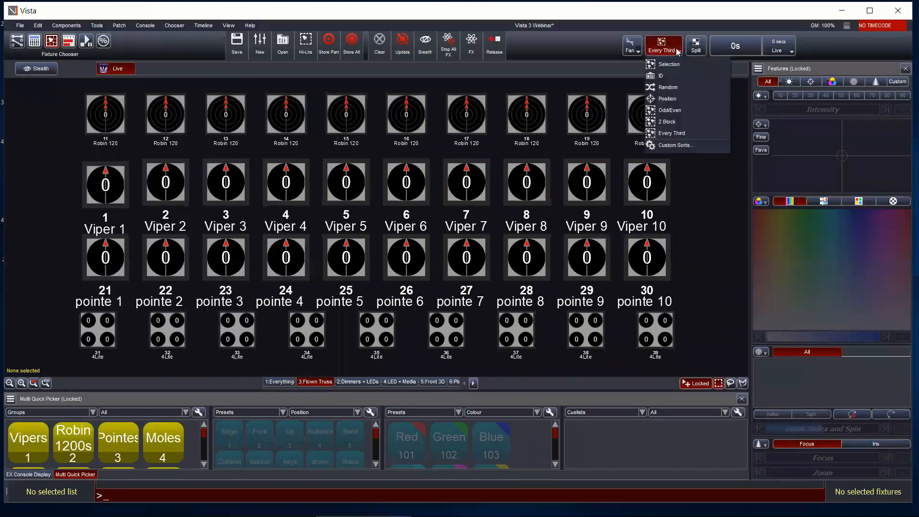
{"action": "left_click", "coordinate": [671, 145]}
{"action": "left_click", "coordinate": [276, 164]}
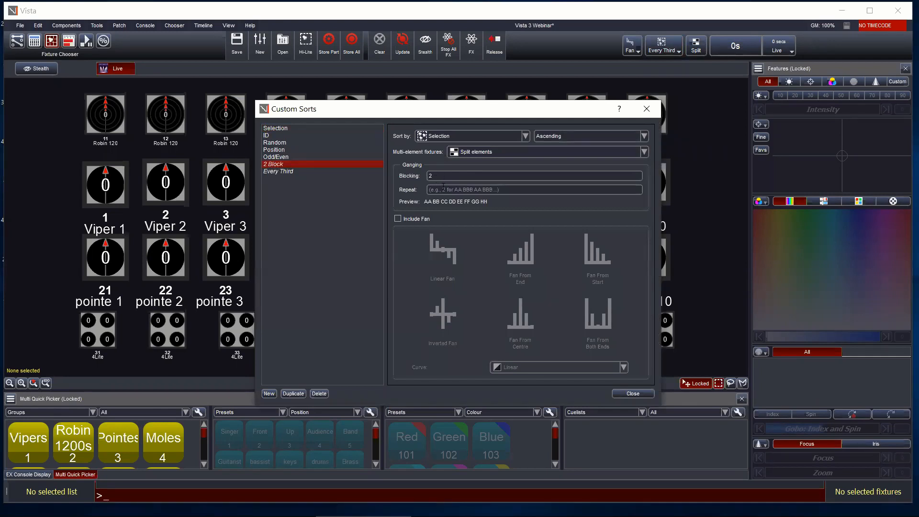
{"action": "left_click", "coordinate": [306, 171]}
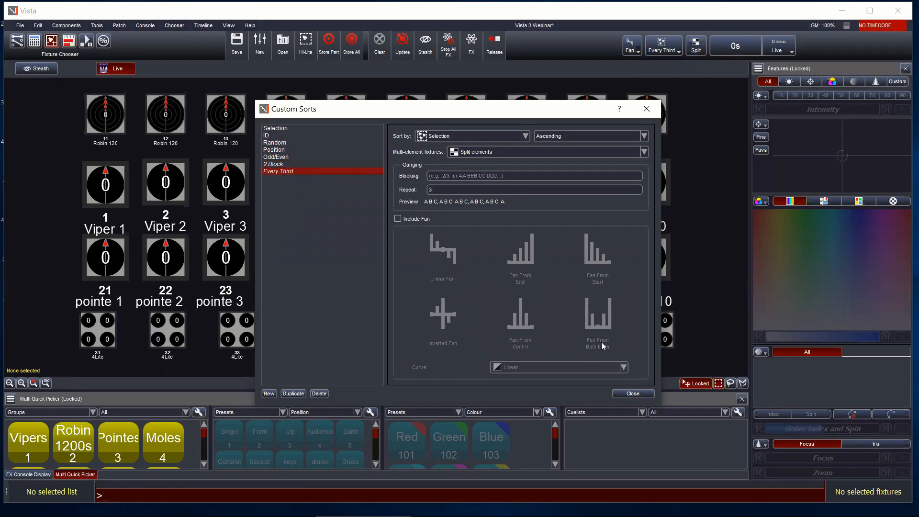
{"action": "left_click", "coordinate": [624, 393]}
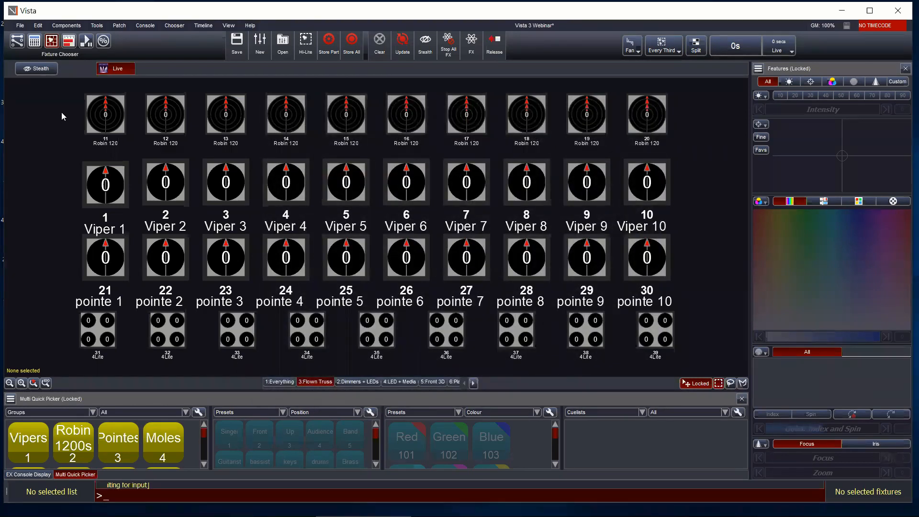
Show the 1:Everything layout and select all cells of PixPatt 298 using the Every Third sort.
{"action": "left_click", "coordinate": [290, 381]}
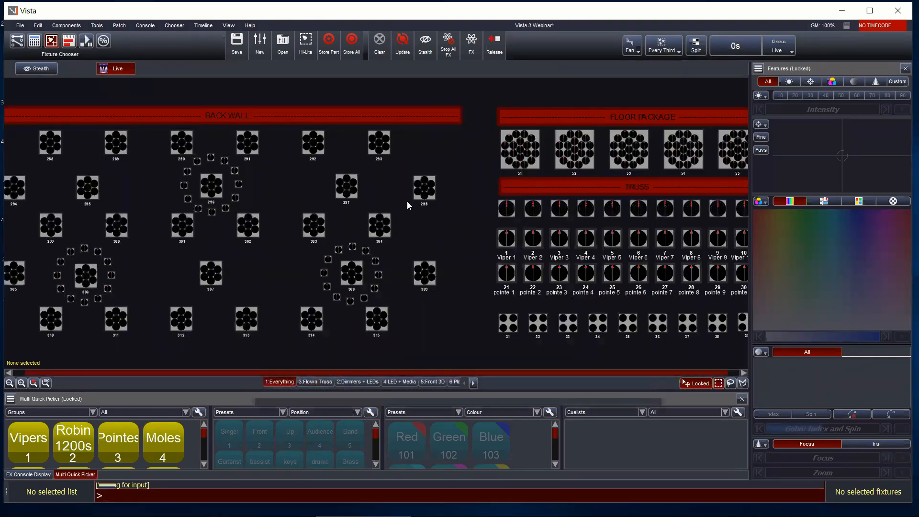
{"action": "scroll", "coordinate": [466, 157], "scroll_direction": "up", "scroll_amount": 6}
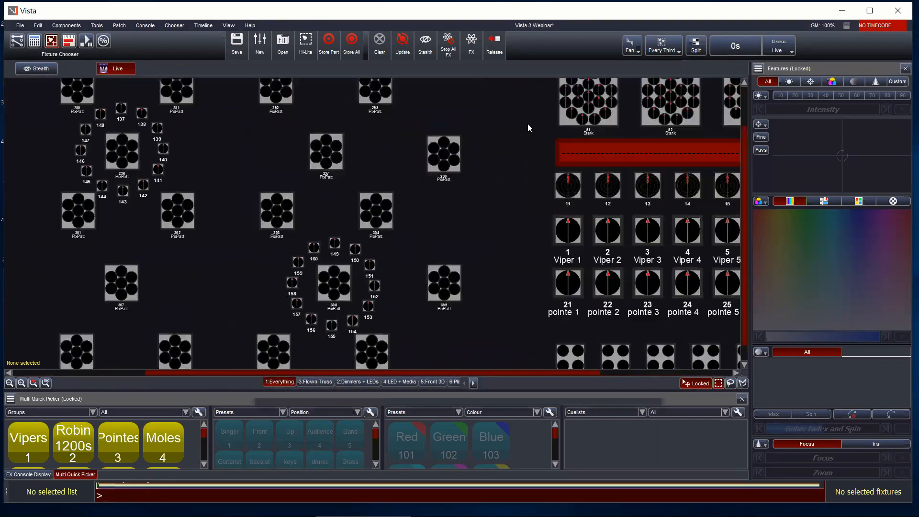
{"action": "scroll", "coordinate": [540, 131], "scroll_direction": "up", "scroll_amount": 3}
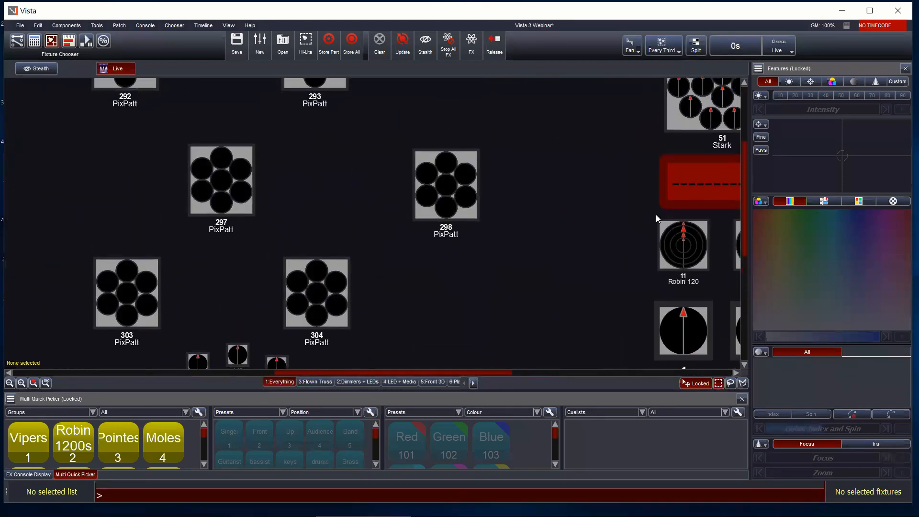
{"action": "left_click_drag", "start_coordinate": [463, 371], "coordinate": [493, 371]}
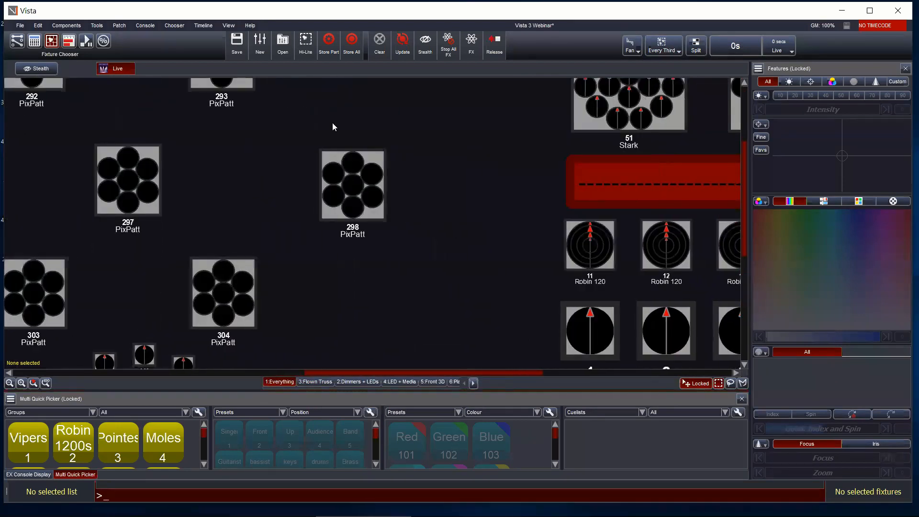
{"action": "left_click_drag", "start_coordinate": [303, 128], "coordinate": [421, 256]}
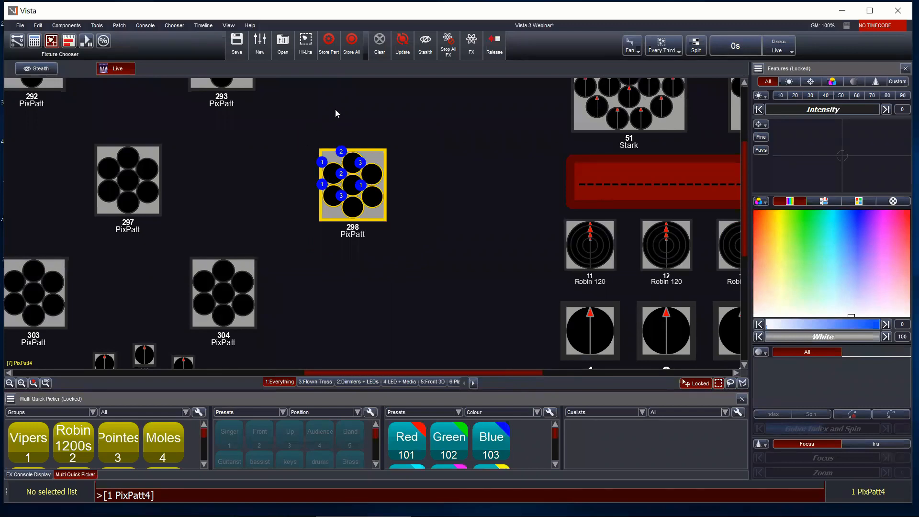
Switch the sort to Selection and reselect all cells of PixPatt 298.
{"action": "left_click", "coordinate": [662, 45]}
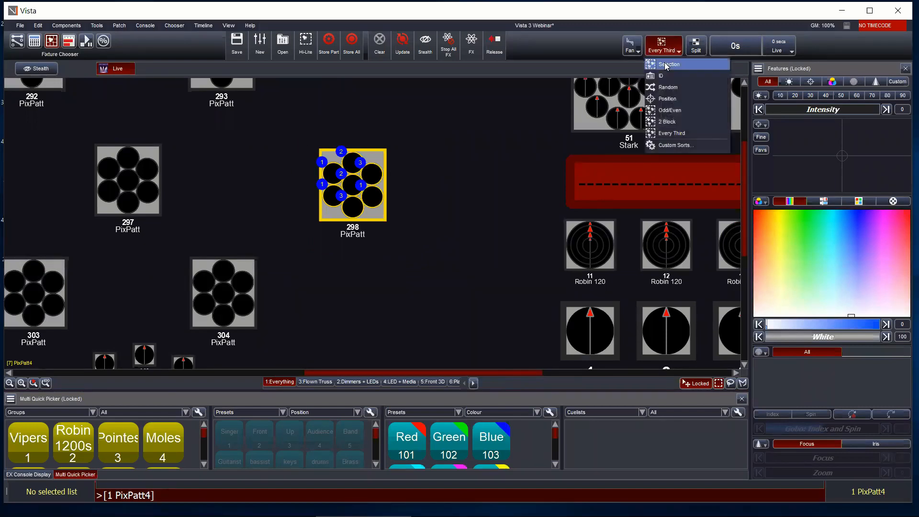
{"action": "left_click", "coordinate": [708, 65]}
{"action": "left_click", "coordinate": [307, 158]}
{"action": "left_click_drag", "start_coordinate": [300, 139], "coordinate": [421, 252]}
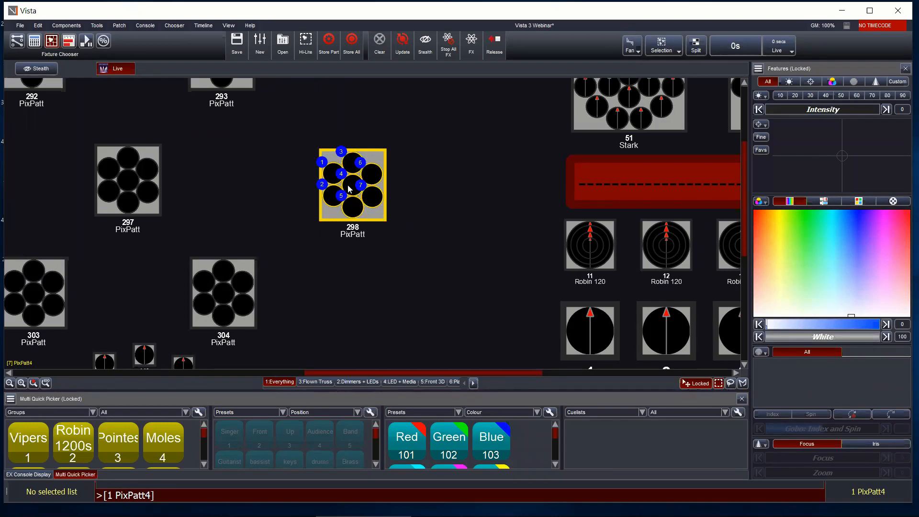
Create another custom sort with a blocking of 1/6, keeping its default name.
{"action": "left_click", "coordinate": [675, 52]}
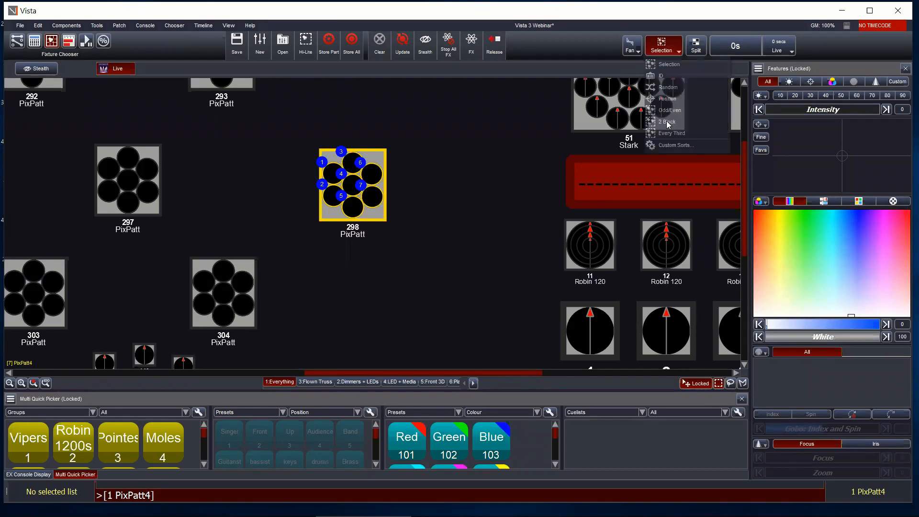
{"action": "left_click", "coordinate": [674, 145]}
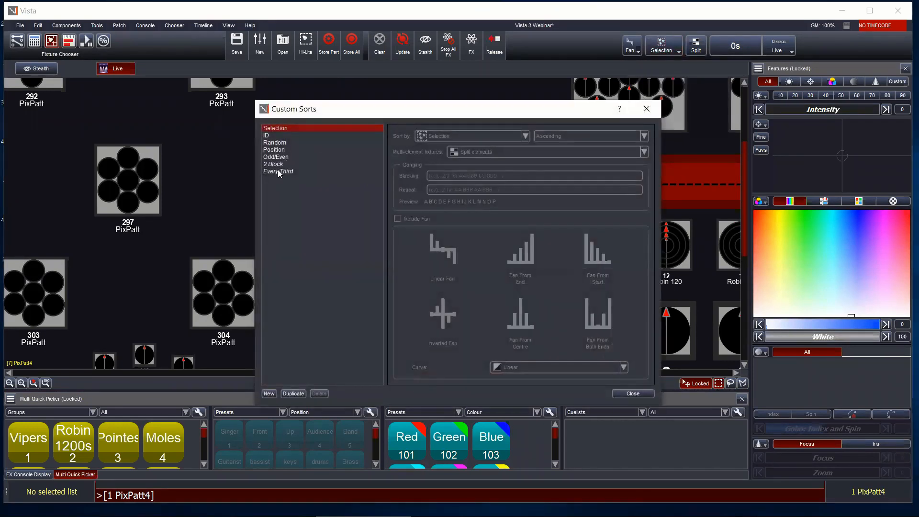
{"action": "left_click", "coordinate": [270, 393]}
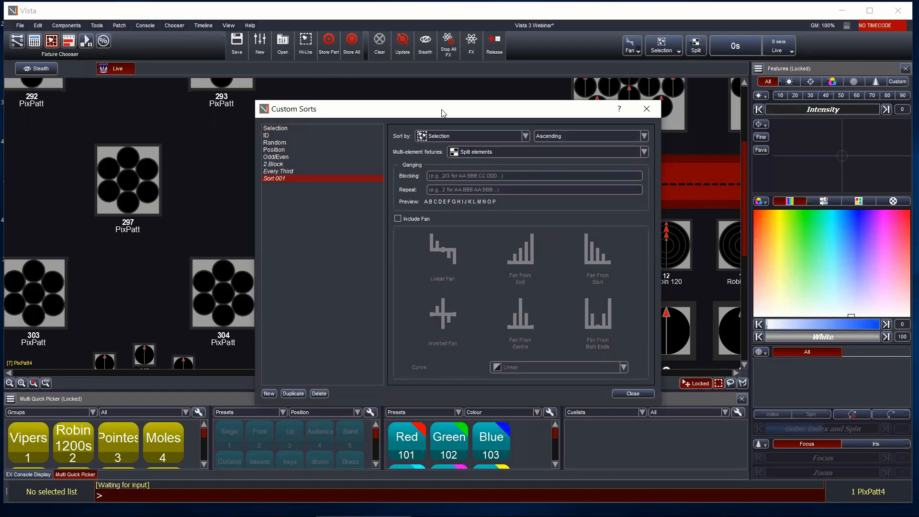
{"action": "left_click_drag", "start_coordinate": [442, 113], "coordinate": [430, 116]}
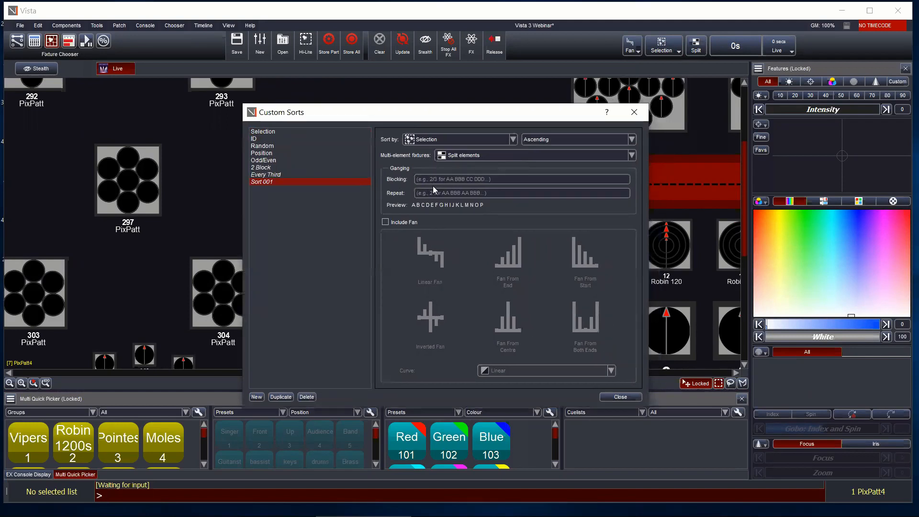
{"action": "type", "text": "1/6"}
{"action": "left_click", "coordinate": [620, 397]}
Select all cells of PixPatt 298 using the 1/6 blocking sort and set their intensity to 100.
{"action": "left_click", "coordinate": [411, 247]}
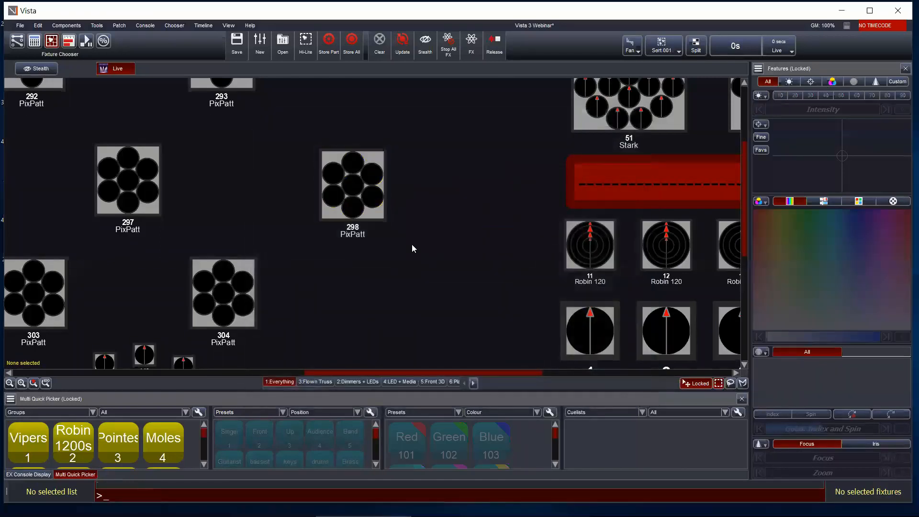
{"action": "left_click", "coordinate": [328, 160]}
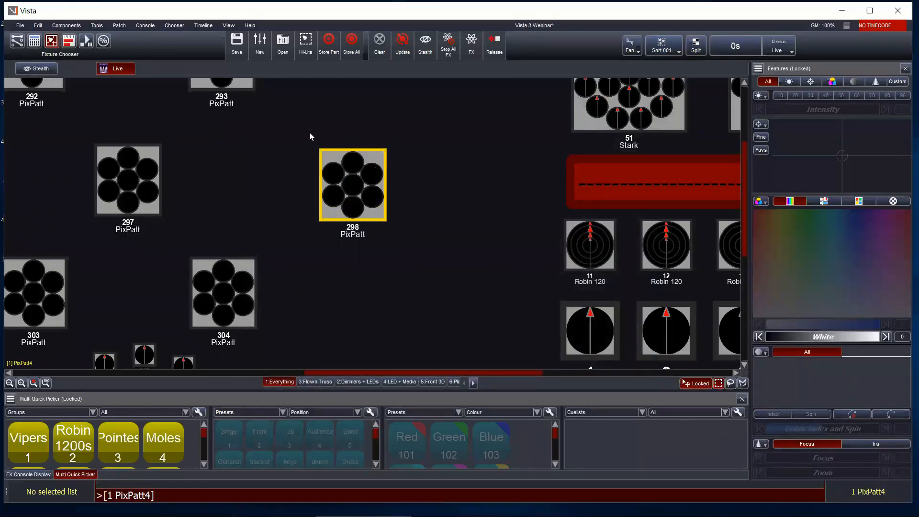
{"action": "left_click_drag", "start_coordinate": [309, 136], "coordinate": [406, 229]}
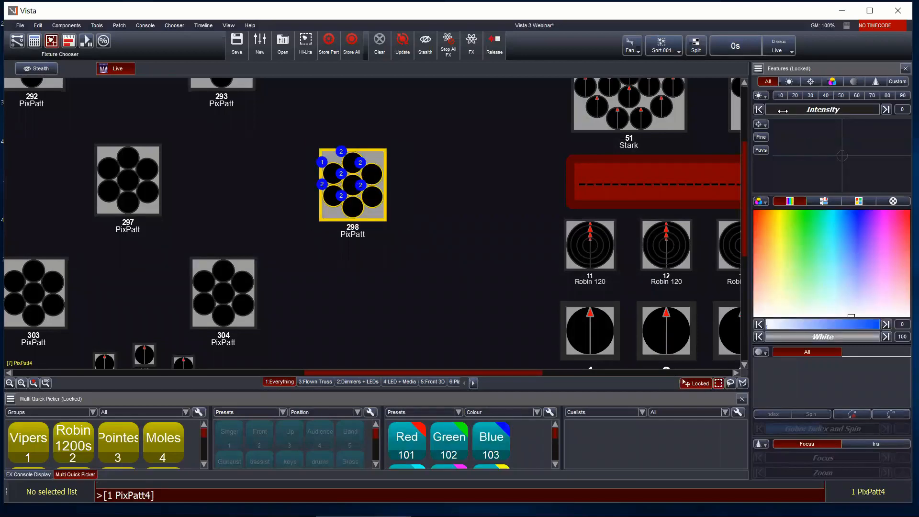
{"action": "left_click_drag", "start_coordinate": [782, 110], "coordinate": [880, 111]}
Reselect the lit cells of PixPatt 298 to check their selection order, and clear the selection.
{"action": "left_click", "coordinate": [466, 177]}
{"action": "left_click_drag", "start_coordinate": [283, 117], "coordinate": [465, 269]}
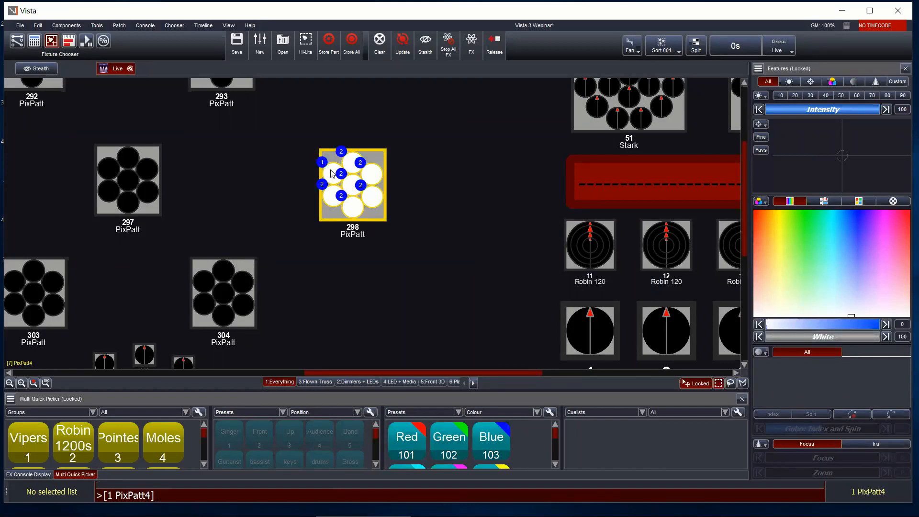
{"action": "left_click", "coordinate": [467, 165]}
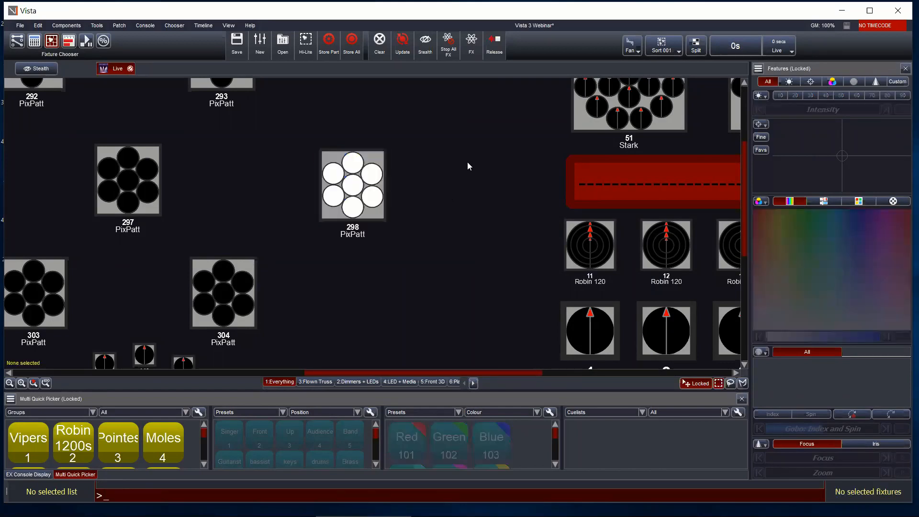
Change the blocking of Sort 001 to 6/1 and select all cells of PixPatt 298 with it.
{"action": "left_click", "coordinate": [662, 46]}
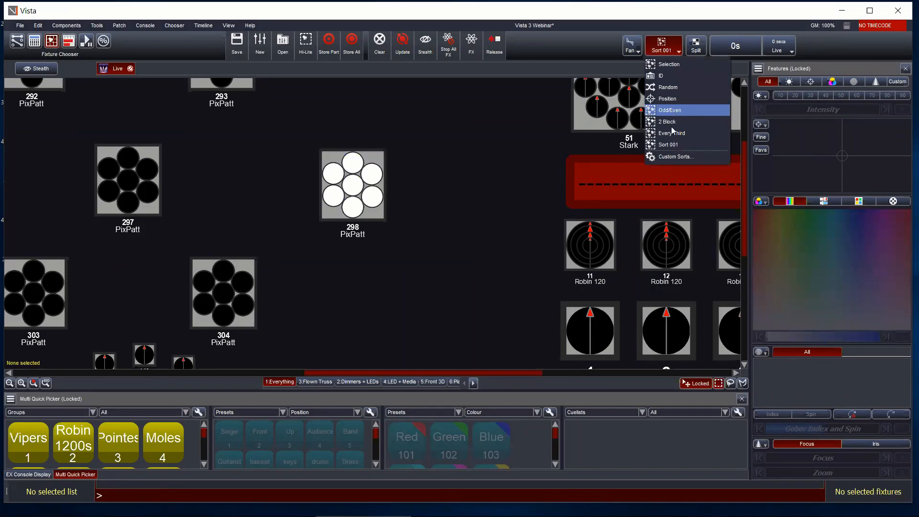
{"action": "left_click", "coordinate": [670, 144]}
{"action": "left_click", "coordinate": [670, 48]}
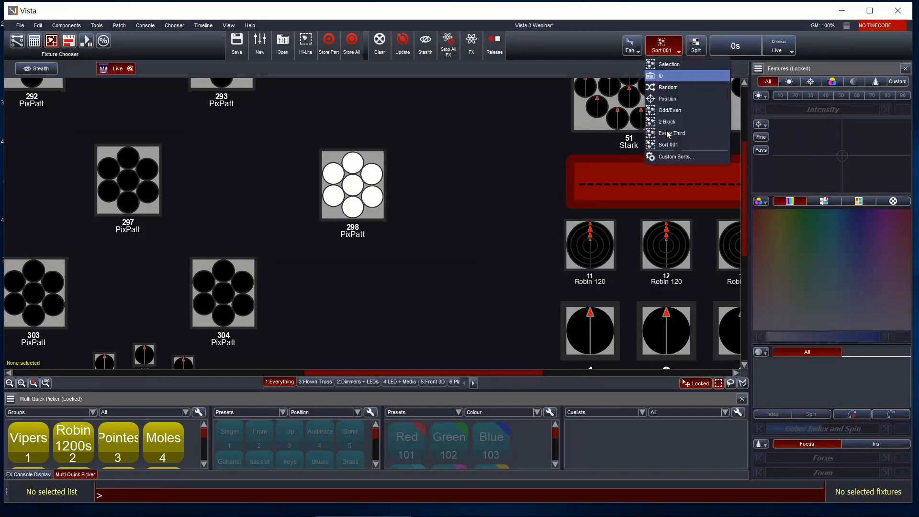
{"action": "left_click", "coordinate": [670, 158]}
{"action": "left_click", "coordinate": [284, 177]}
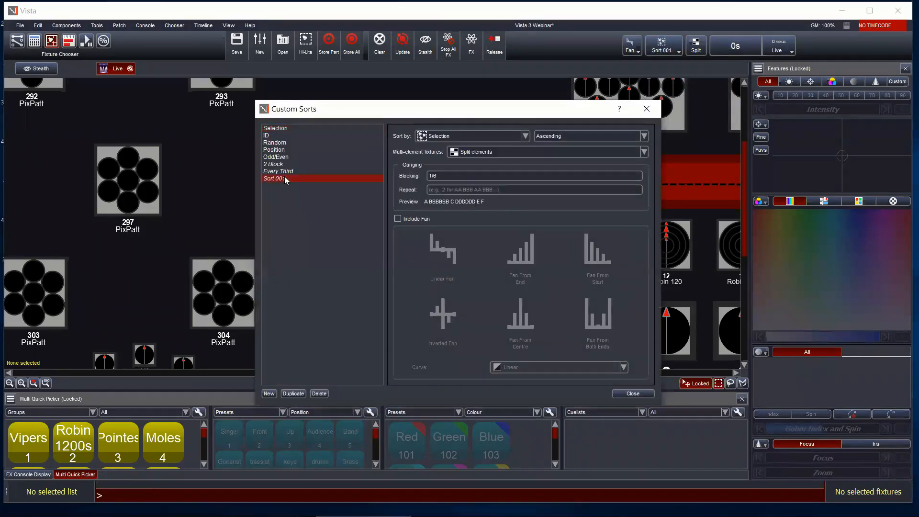
{"action": "left_click", "coordinate": [460, 177]}
{"action": "type", "text": "6/1"}
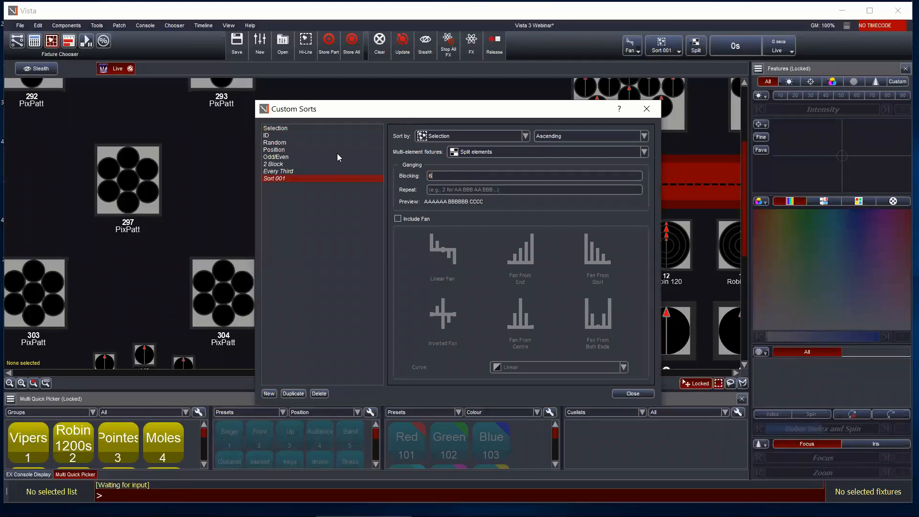
{"action": "left_click", "coordinate": [632, 393]}
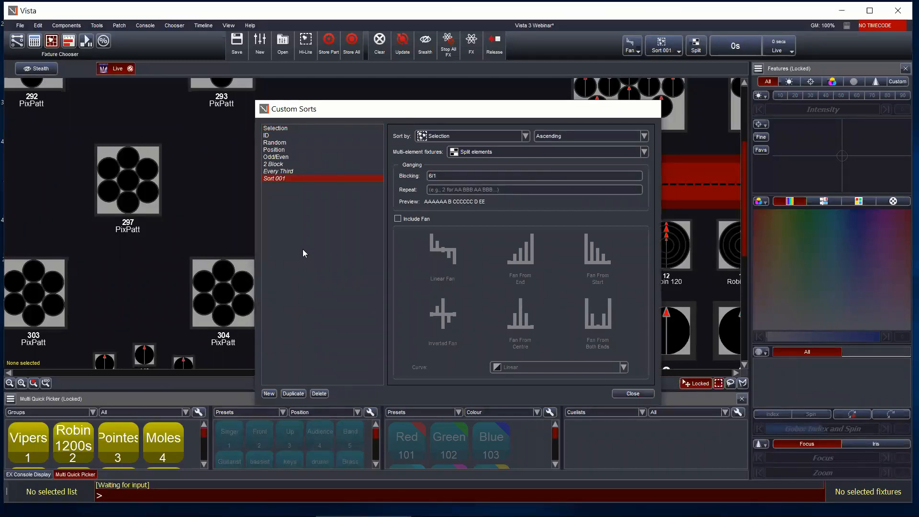
{"action": "left_click", "coordinate": [321, 154]}
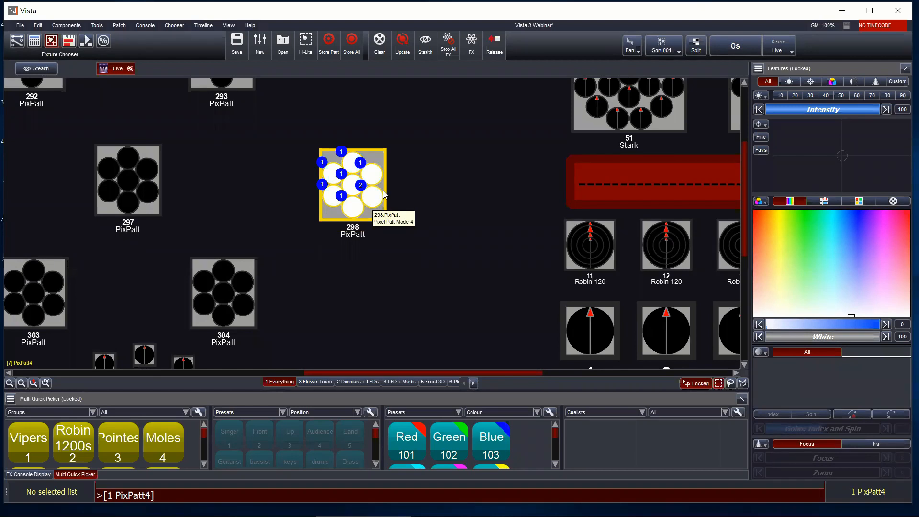
Reselect all cells of PixPatt 298 and compare their selection order under the ID sort and Sort 001.
{"action": "left_click", "coordinate": [410, 191]}
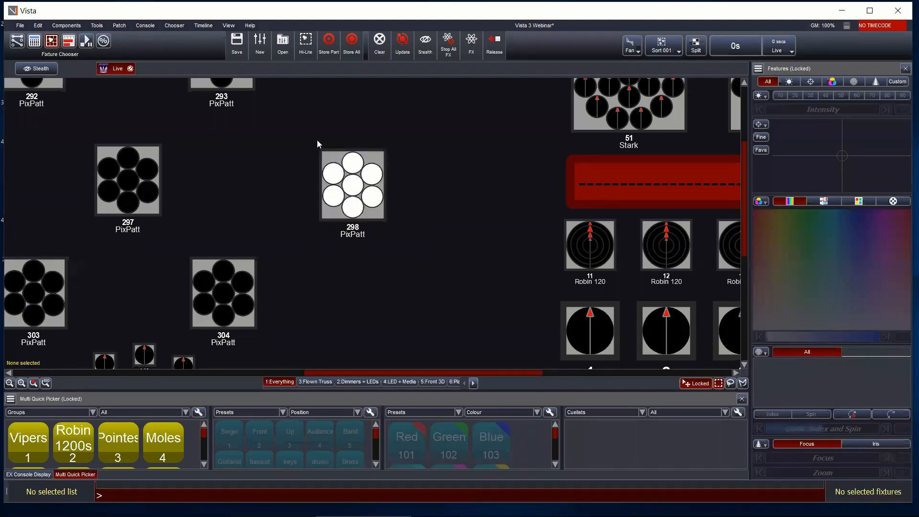
{"action": "left_click_drag", "start_coordinate": [316, 147], "coordinate": [411, 266]}
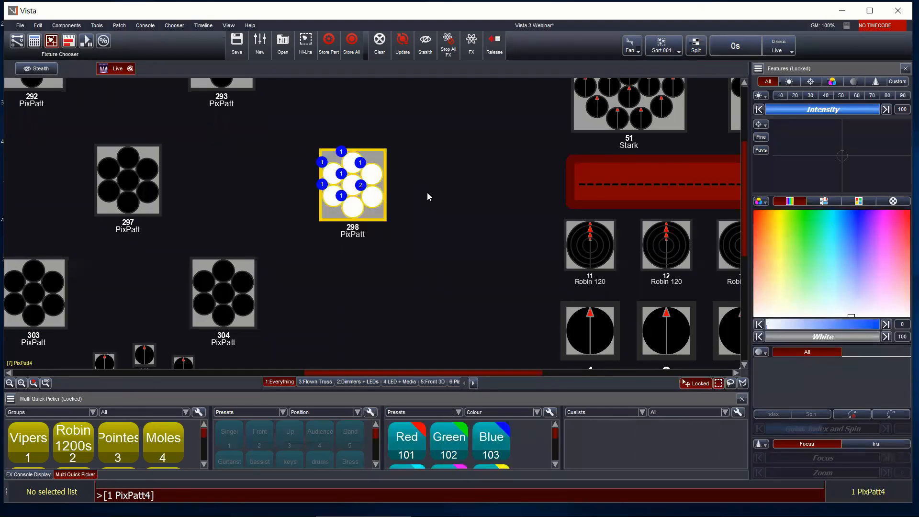
{"action": "key", "text": "alt"}
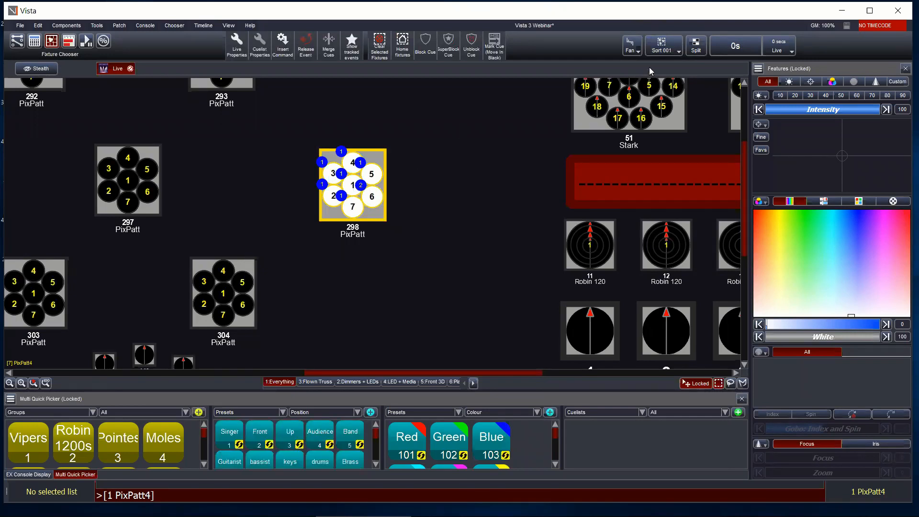
{"action": "left_click", "coordinate": [679, 51]}
{"action": "left_click", "coordinate": [663, 76]}
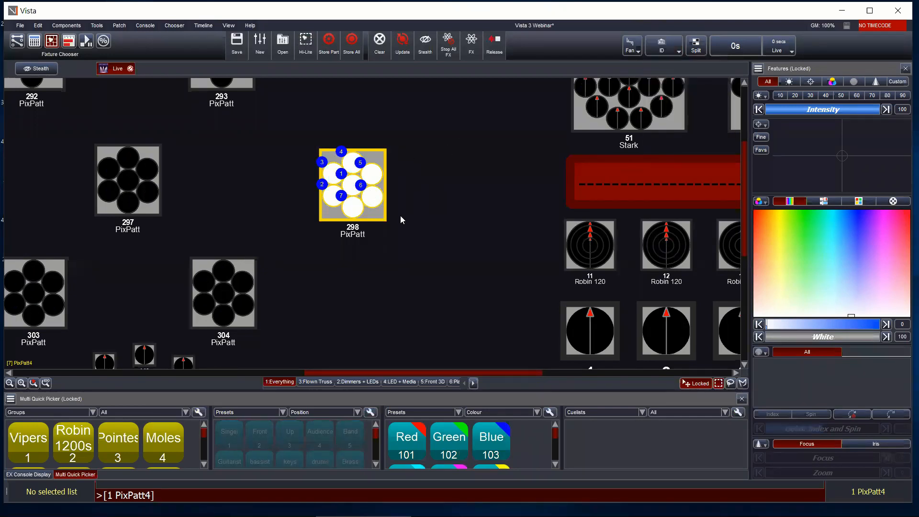
{"action": "key", "text": "shift"}
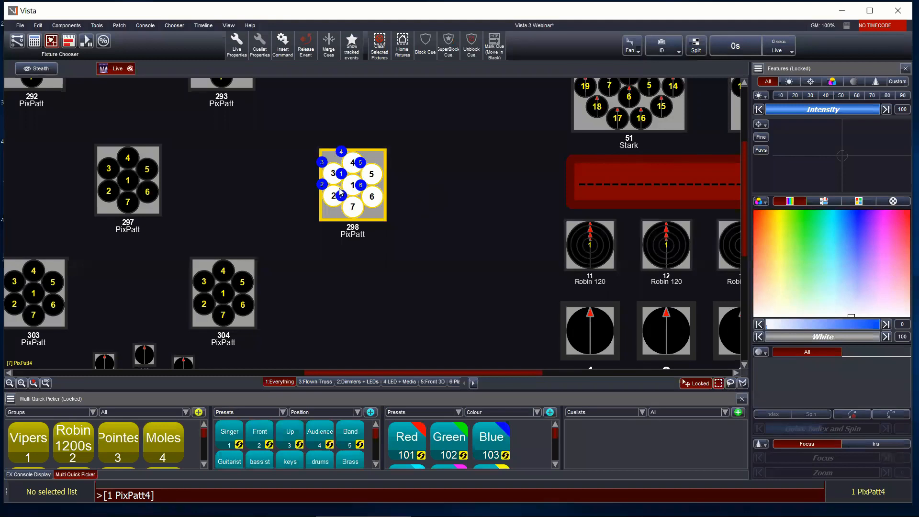
{"action": "left_click", "coordinate": [679, 51]}
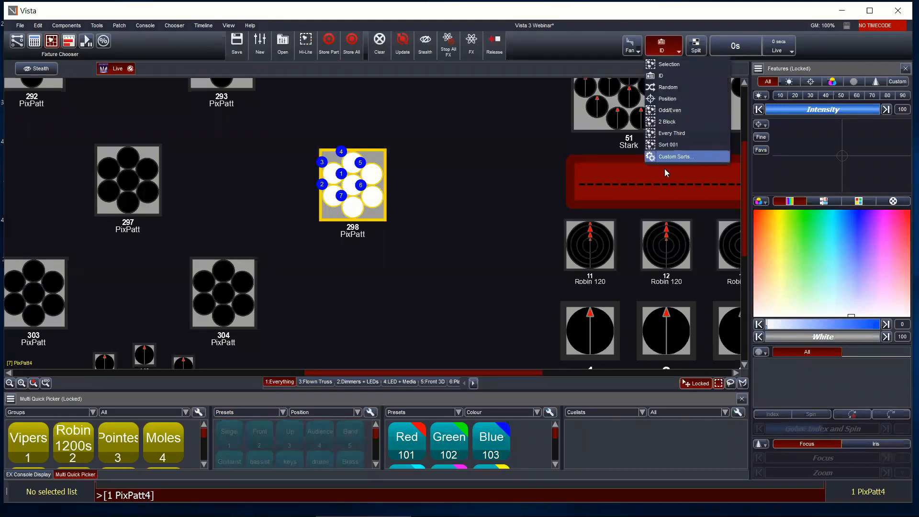
{"action": "left_click", "coordinate": [666, 144]}
{"action": "key", "text": "shift"}
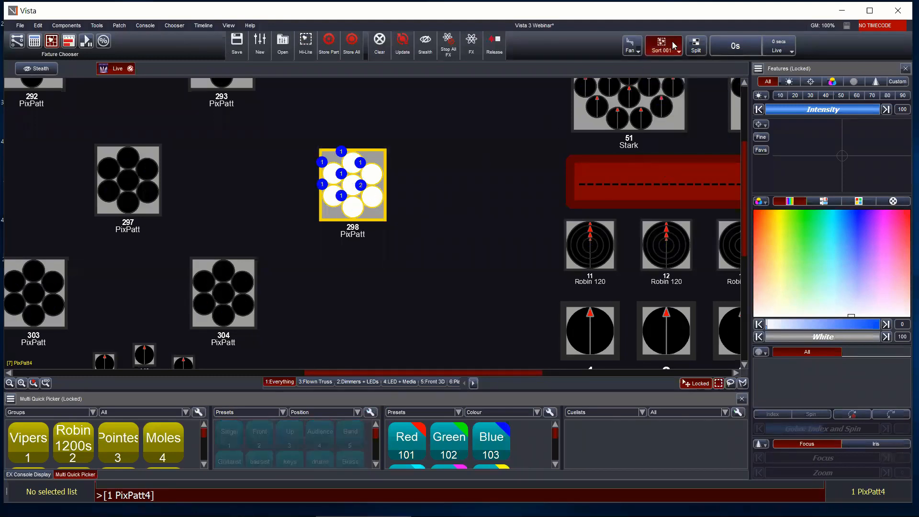
Edit custom sort Sort 001 so that it sorts by ID.
{"action": "left_click", "coordinate": [679, 52]}
{"action": "left_click", "coordinate": [675, 157]}
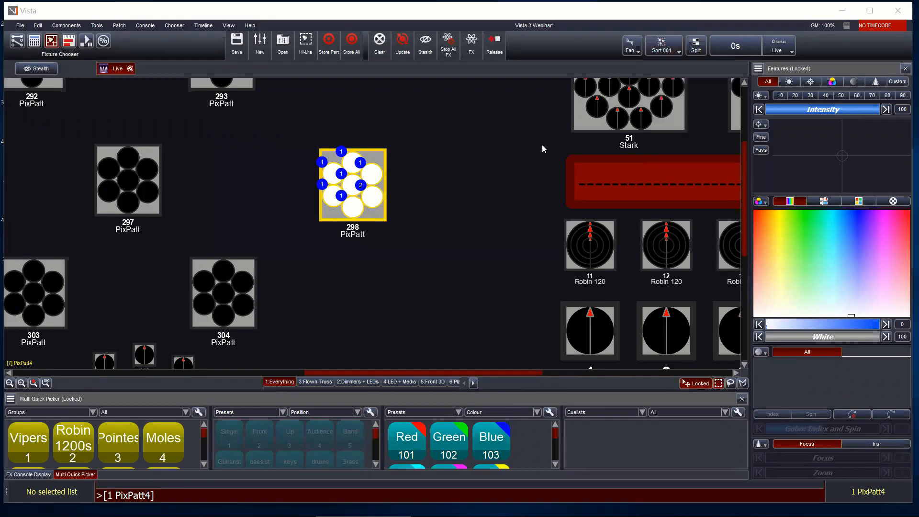
{"action": "left_click", "coordinate": [278, 135]}
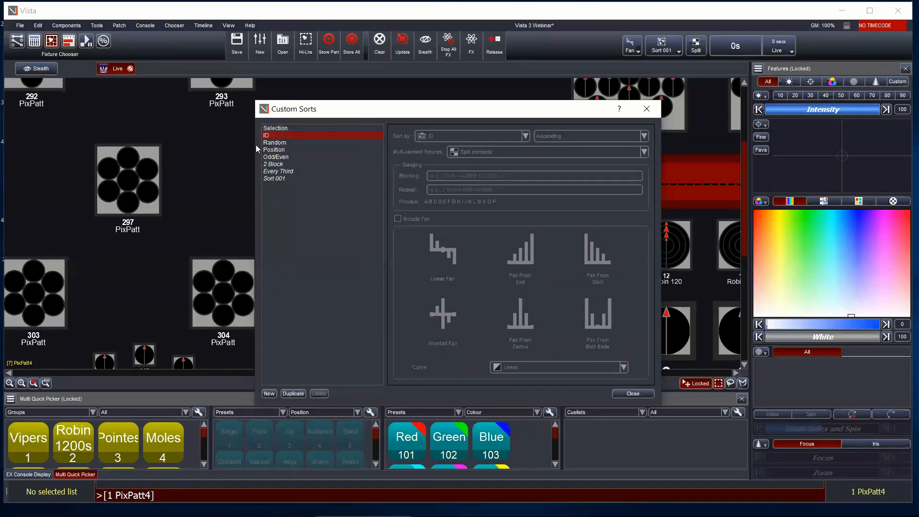
{"action": "left_click", "coordinate": [271, 179]}
{"action": "left_click", "coordinate": [482, 137]}
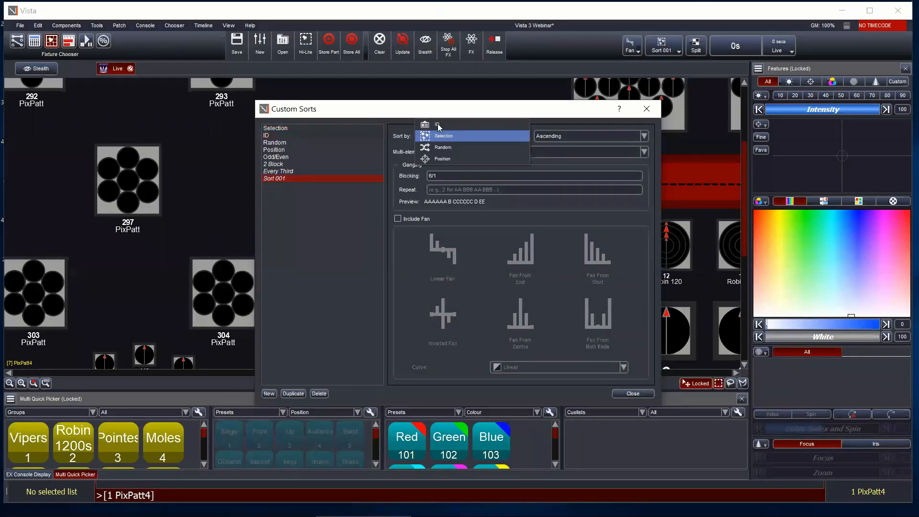
{"action": "left_click", "coordinate": [436, 125]}
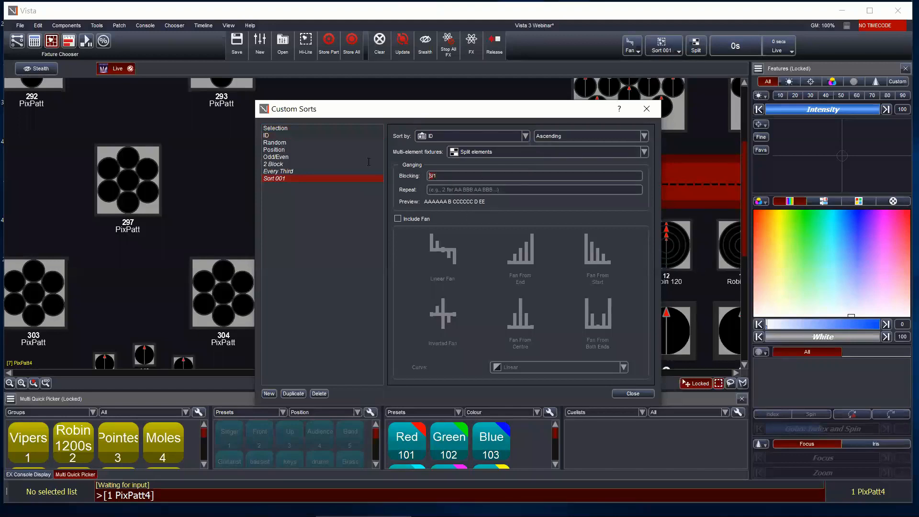
Set the blocking of Sort 001 to 1/6 and close the custom sorts editor.
{"action": "key", "text": "BackSpace"}
{"action": "key", "text": "BackSpace"}
{"action": "key", "text": "BackSpace"}
{"action": "type", "text": "1/6"}
{"action": "key", "text": "Return"}
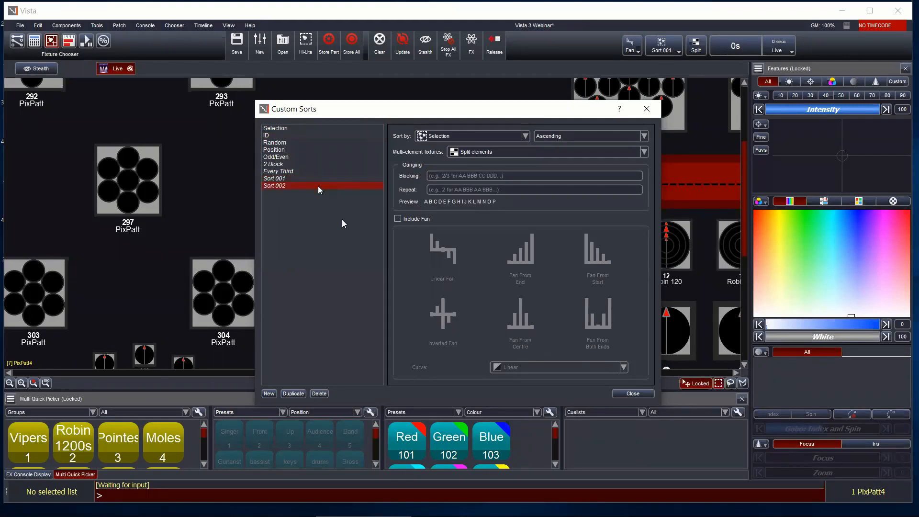
{"action": "left_click", "coordinate": [286, 179]}
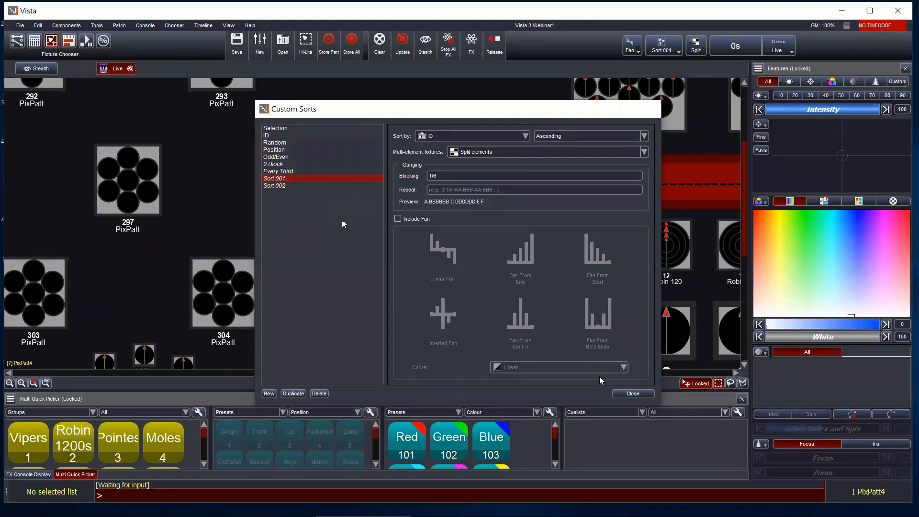
{"action": "left_click", "coordinate": [633, 393]}
Select all cells of PixPatt 298 with the updated Sort 001, repeating the selection to check its order.
{"action": "left_click_drag", "start_coordinate": [306, 139], "coordinate": [421, 259]}
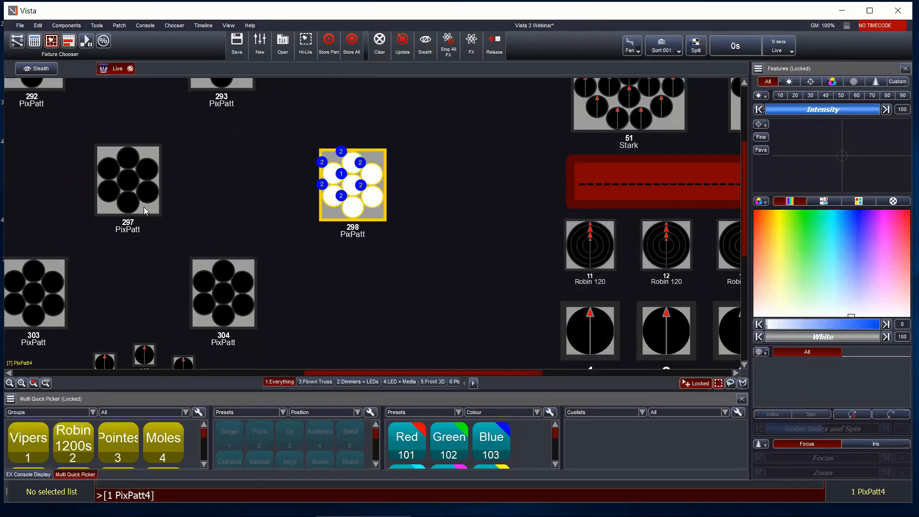
{"action": "left_click", "coordinate": [118, 180]}
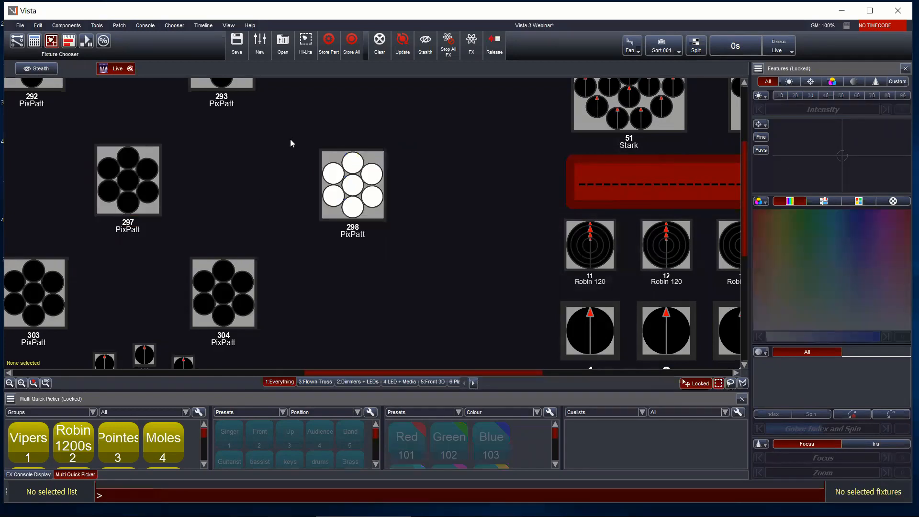
{"action": "left_click_drag", "start_coordinate": [290, 139], "coordinate": [407, 232]}
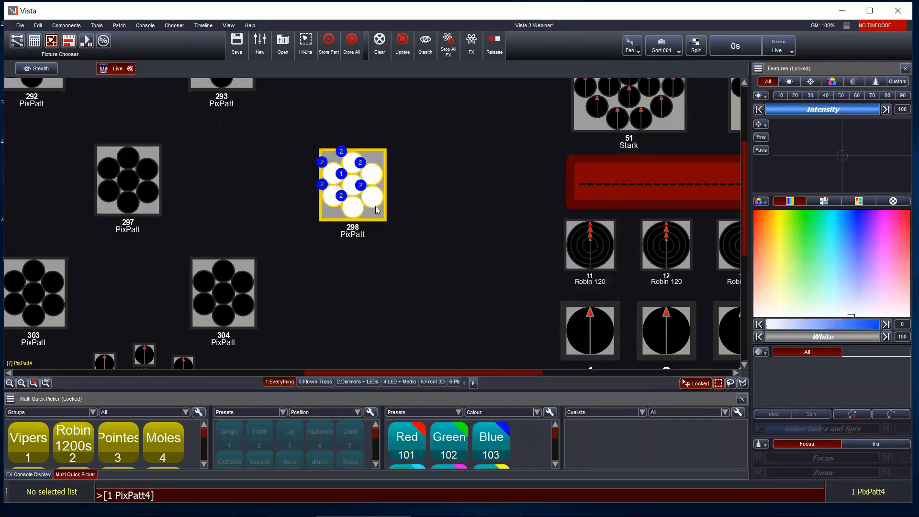
{"action": "left_click", "coordinate": [491, 224]}
{"action": "left_click_drag", "start_coordinate": [311, 143], "coordinate": [449, 246]}
Step through the selection order of PixPatt 298, colouring the centre cell red and the outer ring of cells cyan.
{"action": "key", "text": "Right"}
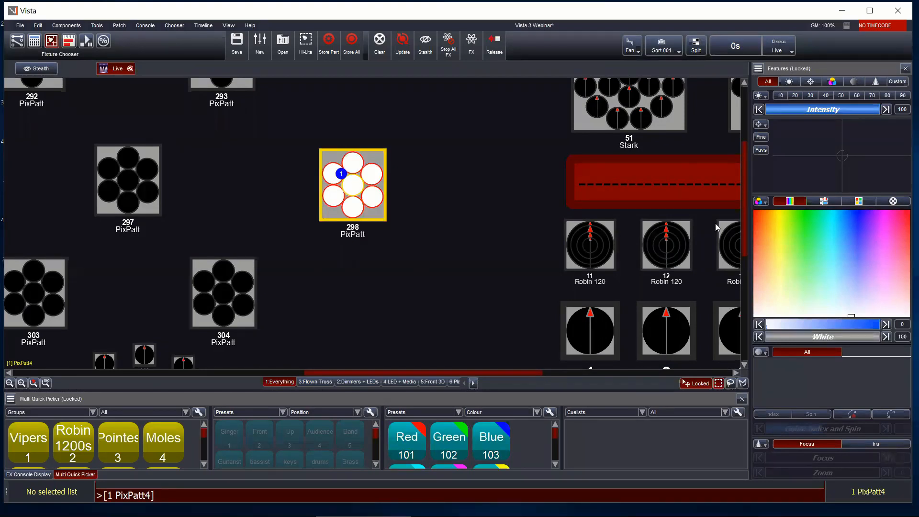
{"action": "left_click_drag", "start_coordinate": [770, 214], "coordinate": [746, 203]}
{"action": "key", "text": "ctrl+i"}
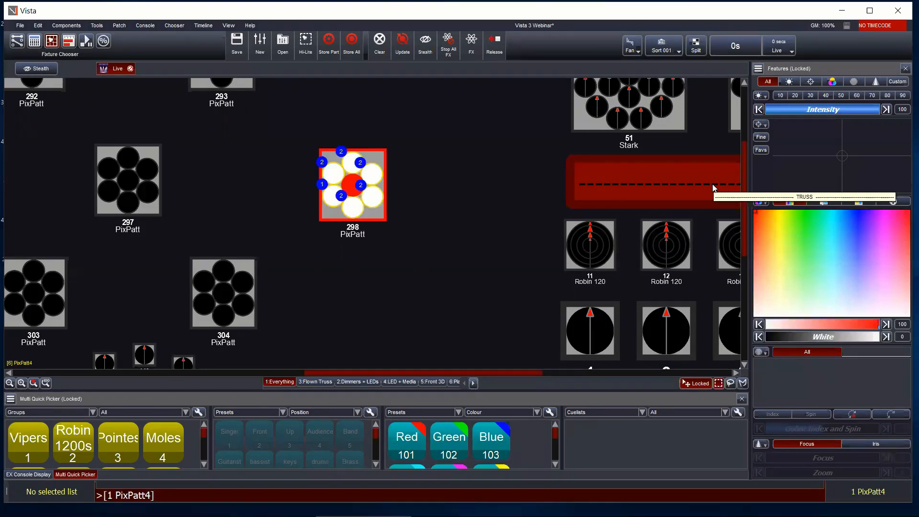
{"action": "left_click", "coordinate": [801, 211]}
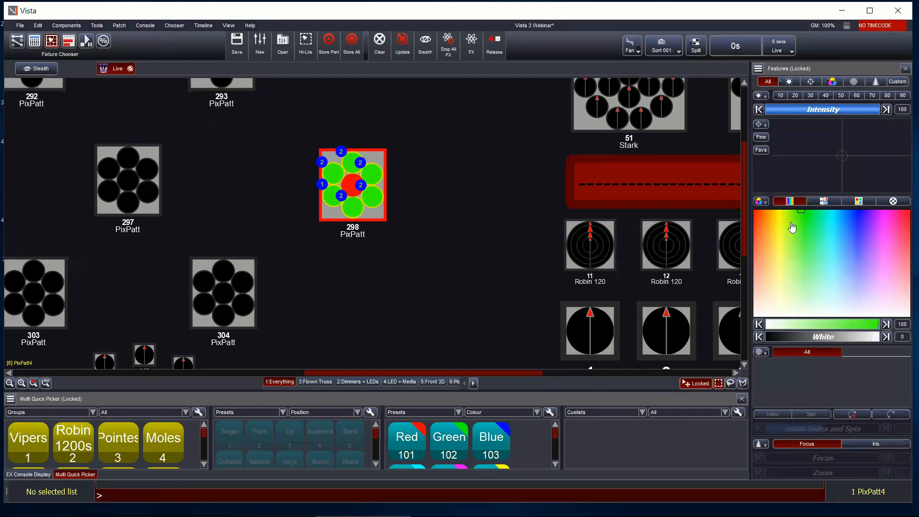
{"action": "left_click", "coordinate": [831, 210]}
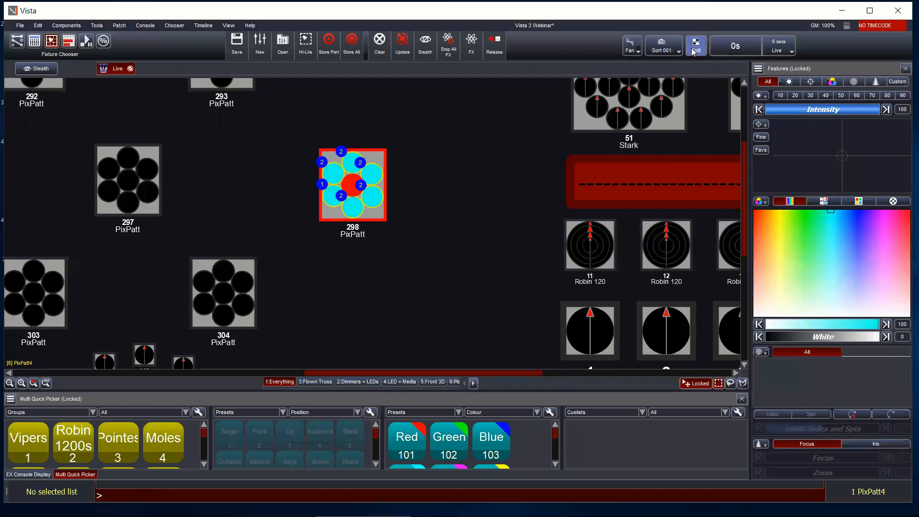
Review the sort and blocking settings of Sort 001 in the custom sorts editor.
{"action": "left_click", "coordinate": [675, 48]}
{"action": "left_click", "coordinate": [682, 168]}
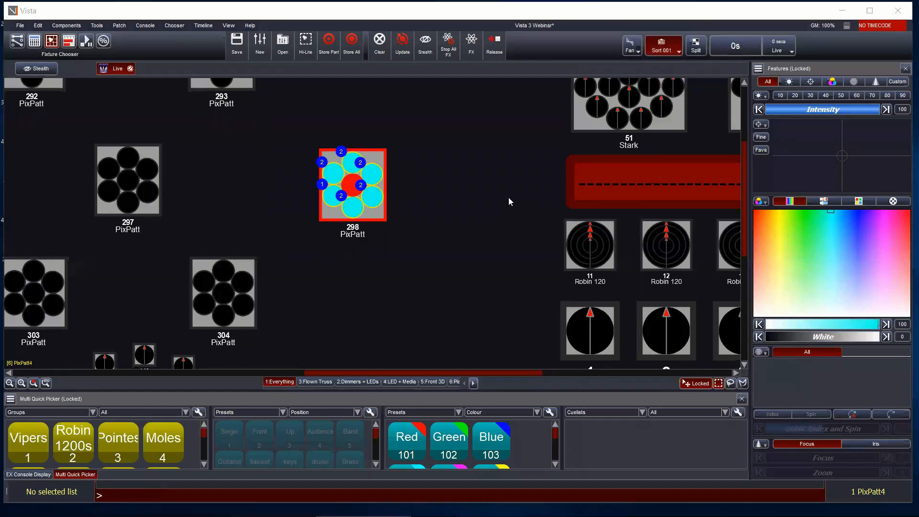
{"action": "left_click", "coordinate": [277, 179]}
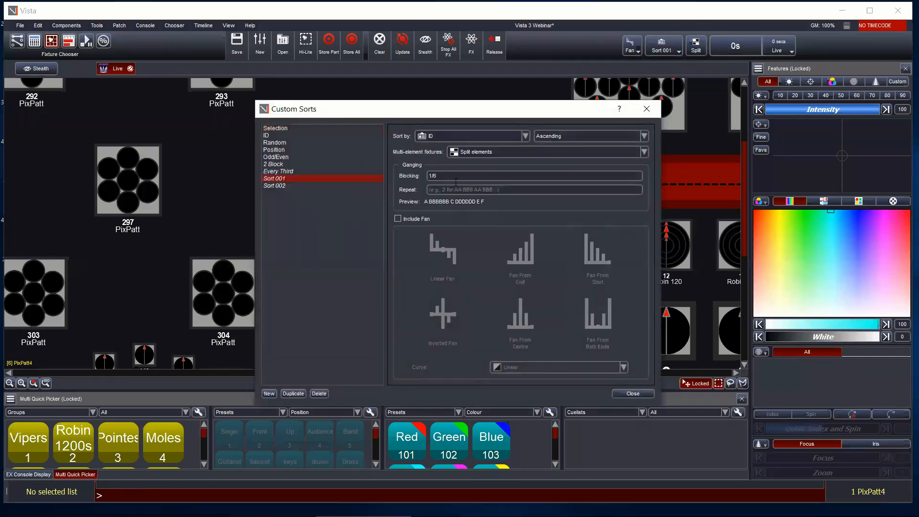
{"action": "left_click", "coordinate": [644, 396]}
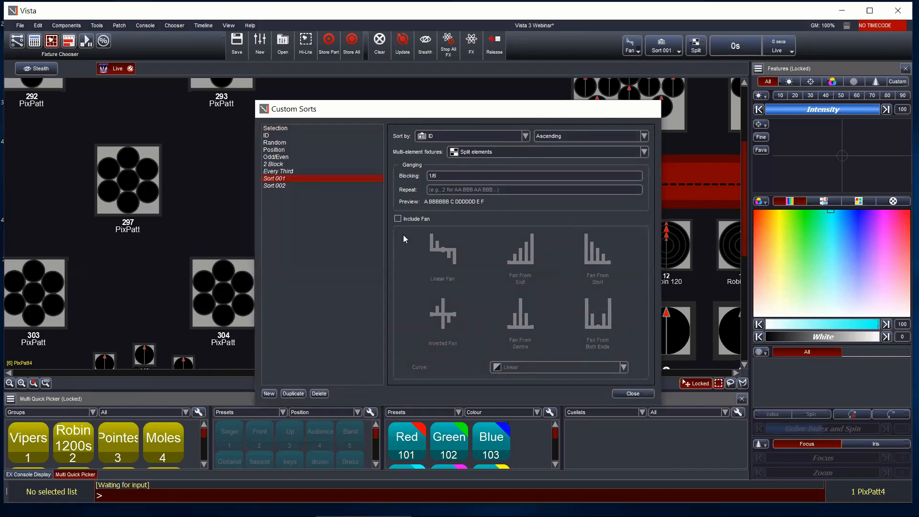
Clear the programmed values, and on the 3:Flown Truss page look over the available fan modes.
{"action": "left_click", "coordinate": [381, 41]}
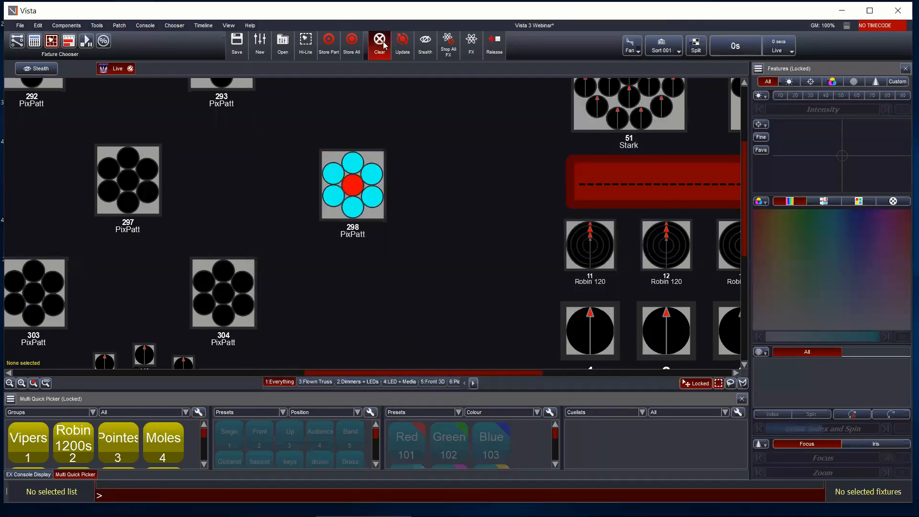
{"action": "left_click", "coordinate": [322, 382]}
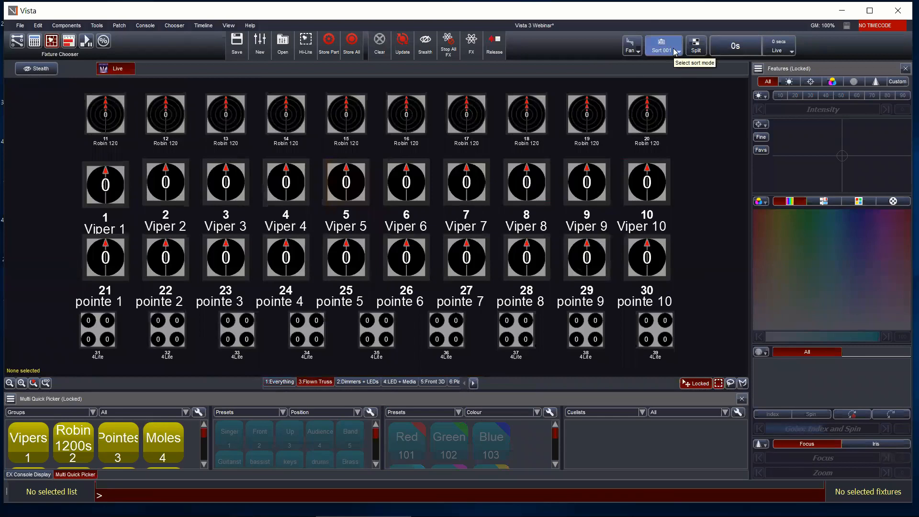
{"action": "left_click", "coordinate": [638, 53]}
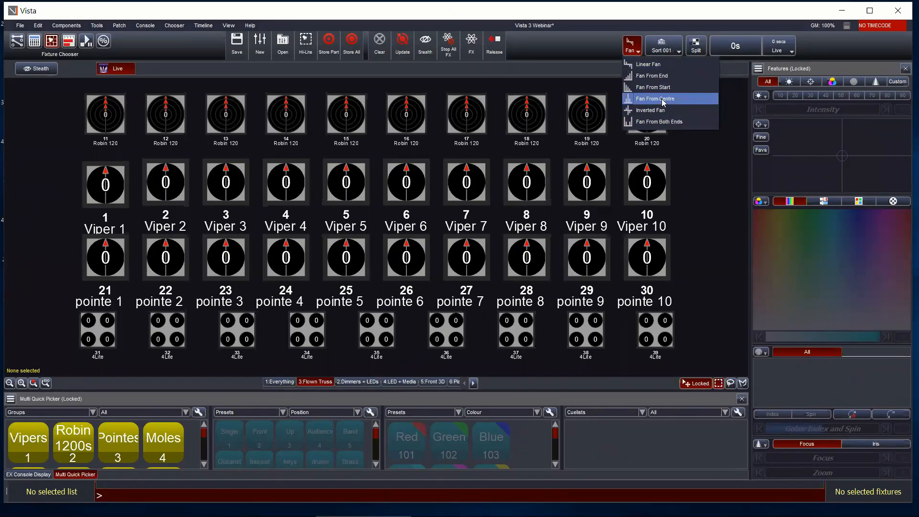
{"action": "left_click", "coordinate": [701, 182]}
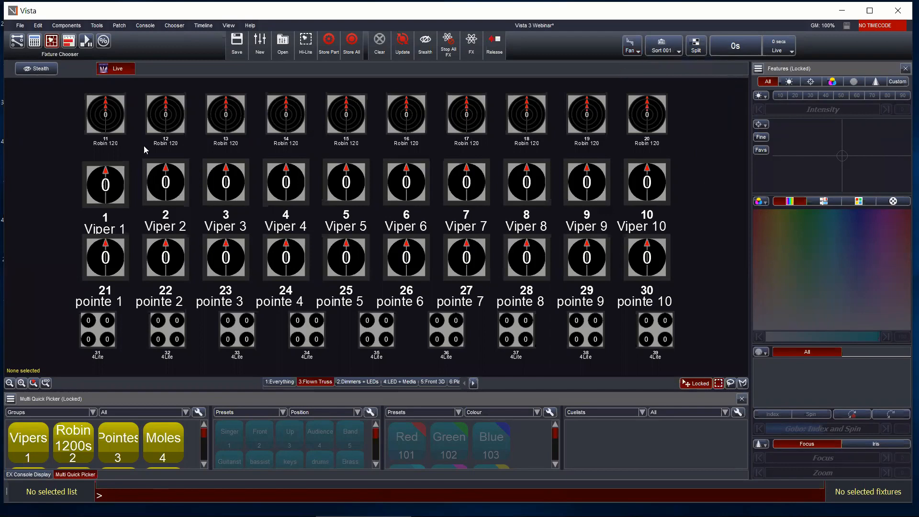
Select Vipers 1 to 10 using Sort 001 and give them an intensity of 100 and a turquoise colour.
{"action": "left_click_drag", "start_coordinate": [46, 159], "coordinate": [698, 208]}
{"action": "left_click_drag", "start_coordinate": [779, 110], "coordinate": [903, 117]}
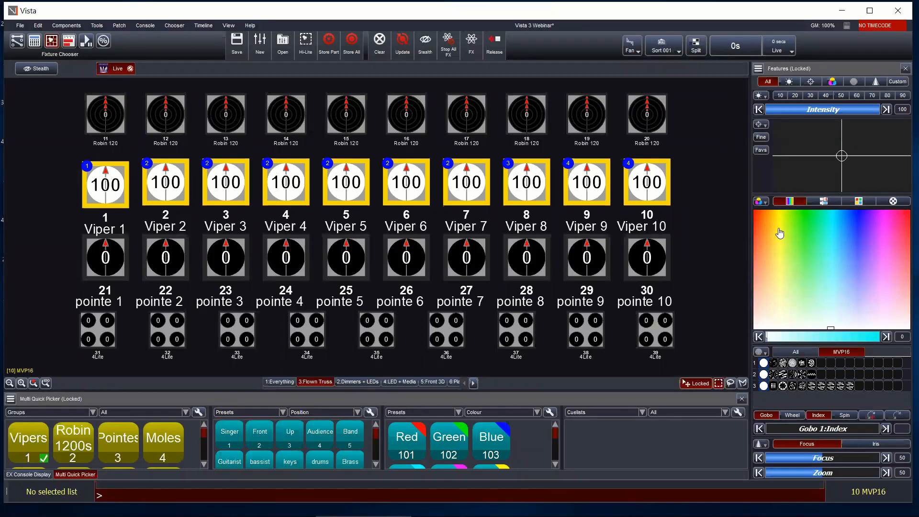
{"action": "left_click", "coordinate": [826, 225]}
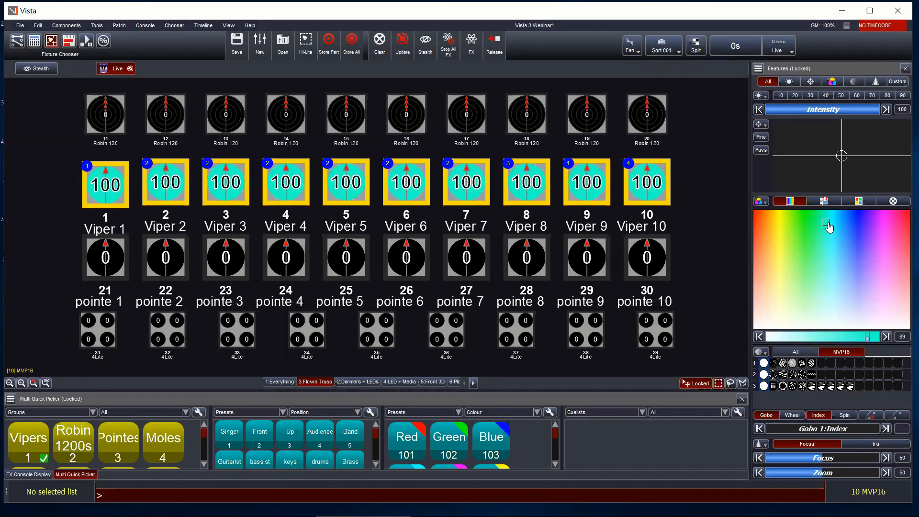
Fan the colour of the ten Vipers by sort order, from magenta on Viper 1 to orange on Viper 10.
{"action": "key", "text": "shift"}
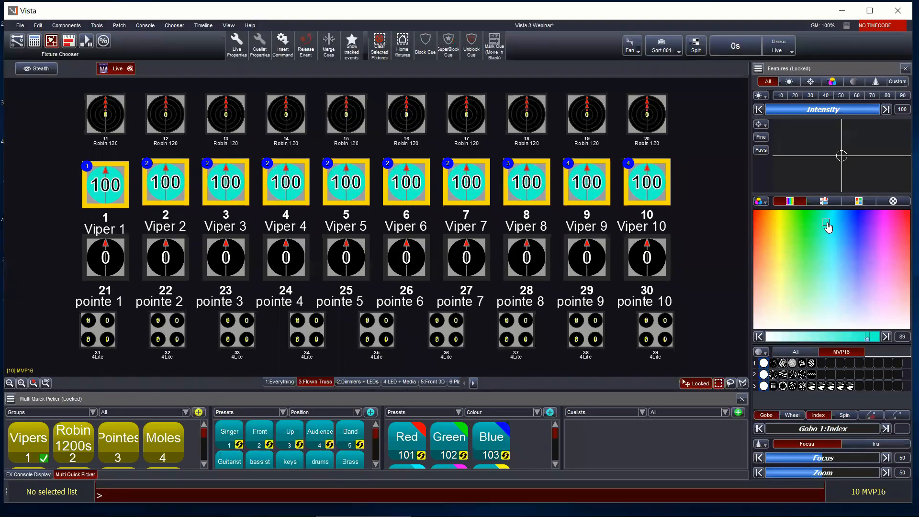
{"action": "left_click_drag", "start_coordinate": [828, 227], "coordinate": [890, 225]}
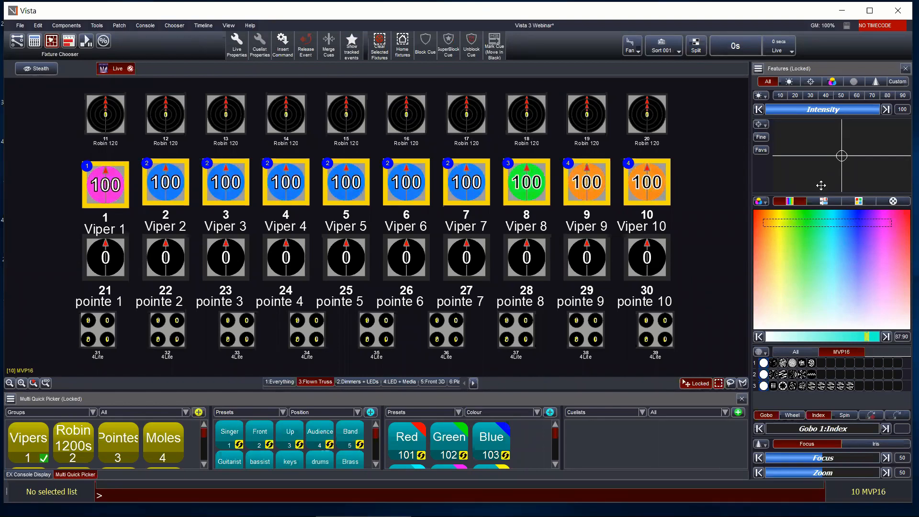
{"action": "key", "text": "alt"}
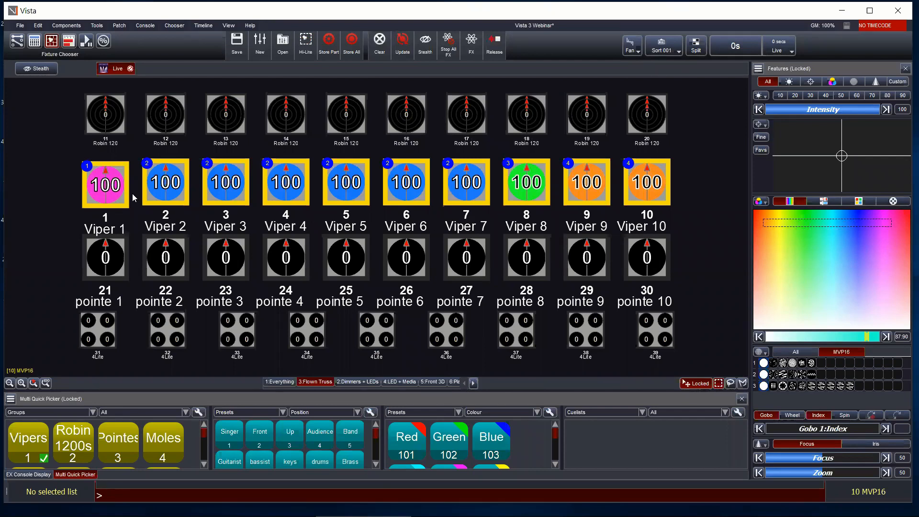
Fan the Vipers' colours the opposite way, from orange to magenta, and return all ten to a single cyan.
{"action": "left_click", "coordinate": [827, 223]}
{"action": "left_click_drag", "start_coordinate": [808, 225], "coordinate": [841, 225], "text": "alt"}
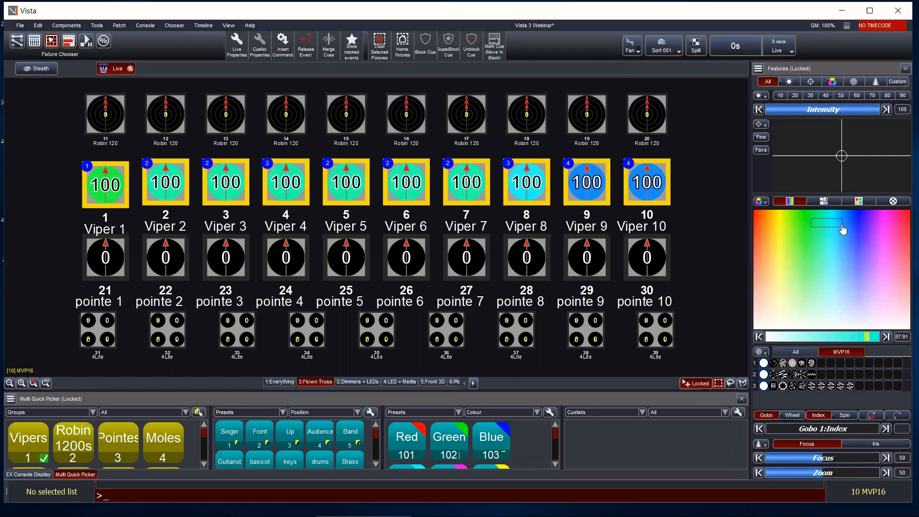
{"action": "left_click_drag", "start_coordinate": [906, 228], "coordinate": [764, 226], "text": "alt"}
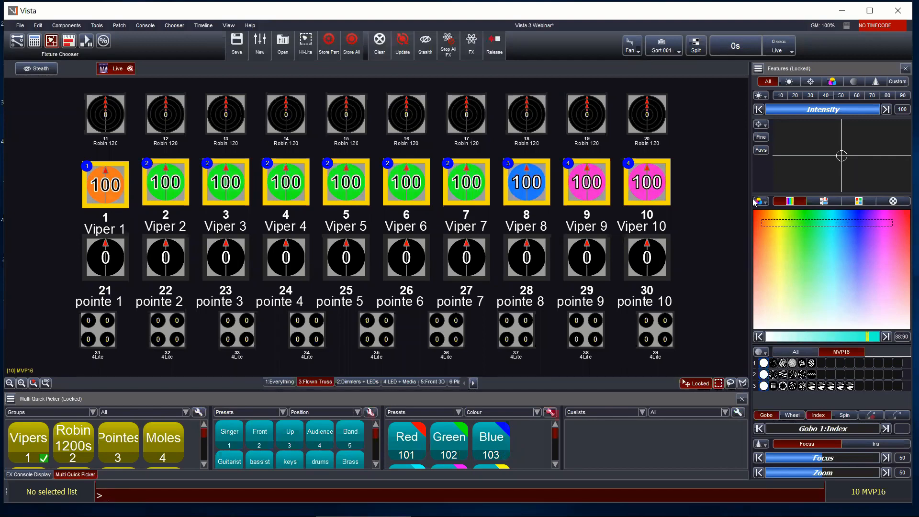
{"action": "left_click", "coordinate": [830, 222]}
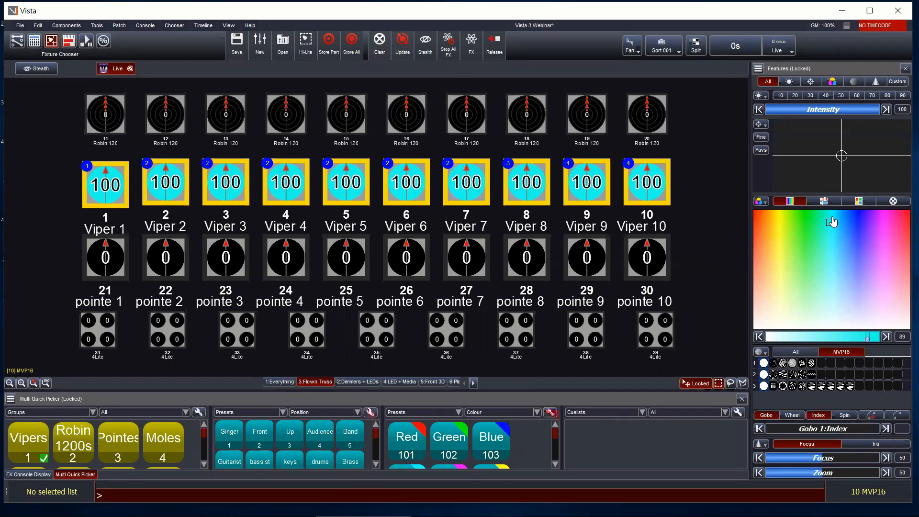
Choose Fan From End, set the Vipers to yellow, and fan their colour by Sort 001 from yellow on Viper 1 to magenta on Vipers 9 and 10.
{"action": "left_click_drag", "start_coordinate": [831, 221], "coordinate": [826, 221]}
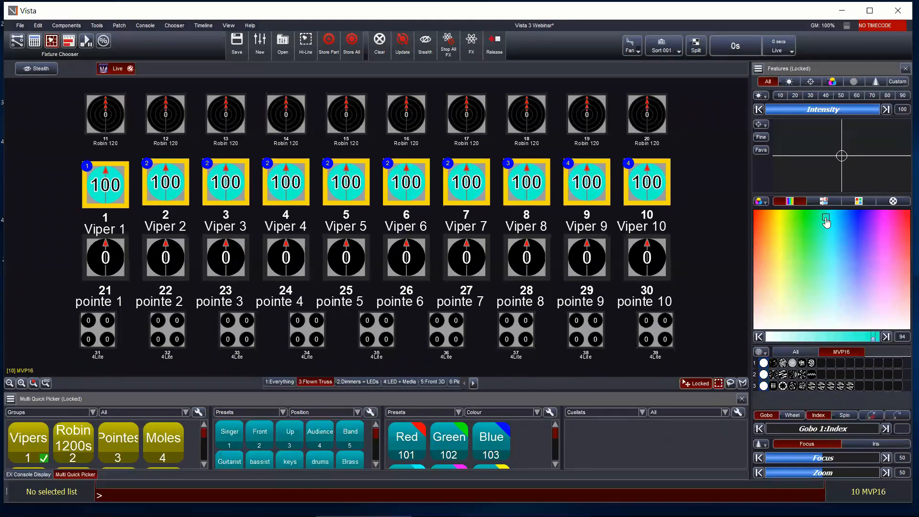
{"action": "left_click", "coordinate": [637, 50]}
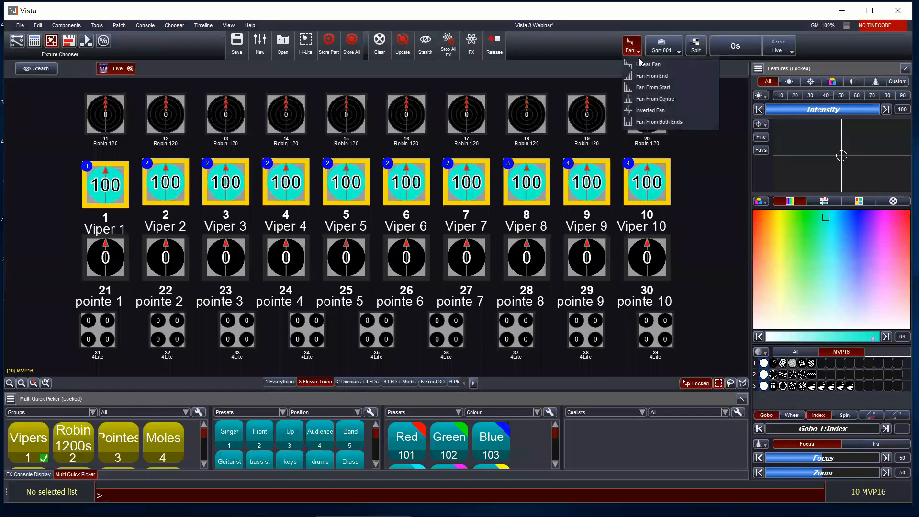
{"action": "left_click", "coordinate": [651, 76]}
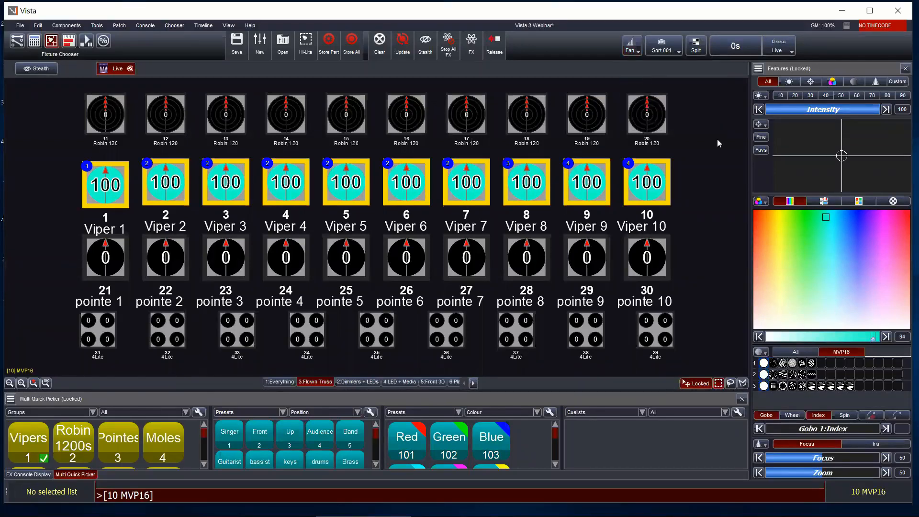
{"action": "left_click", "coordinate": [789, 216]}
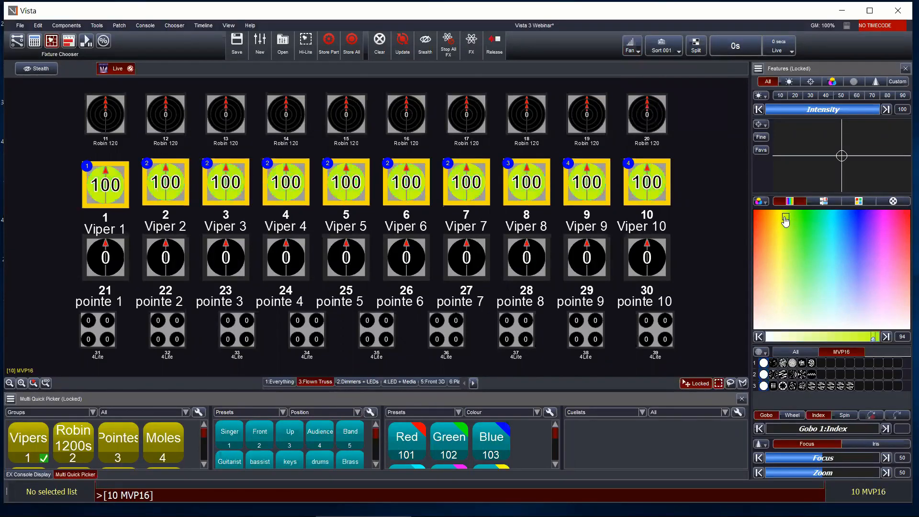
{"action": "left_click_drag", "start_coordinate": [800, 219], "coordinate": [788, 220]}
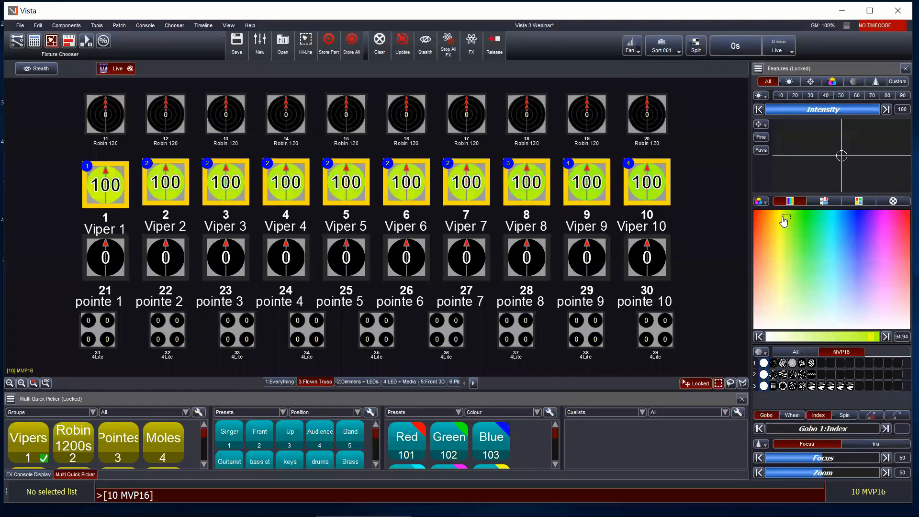
{"action": "left_click", "coordinate": [777, 218]}
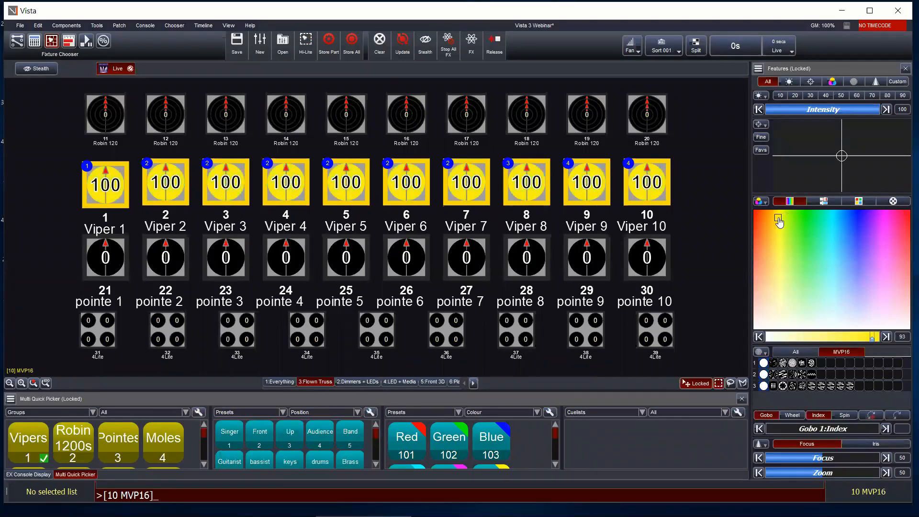
{"action": "left_click_drag", "start_coordinate": [777, 218], "coordinate": [881, 224]}
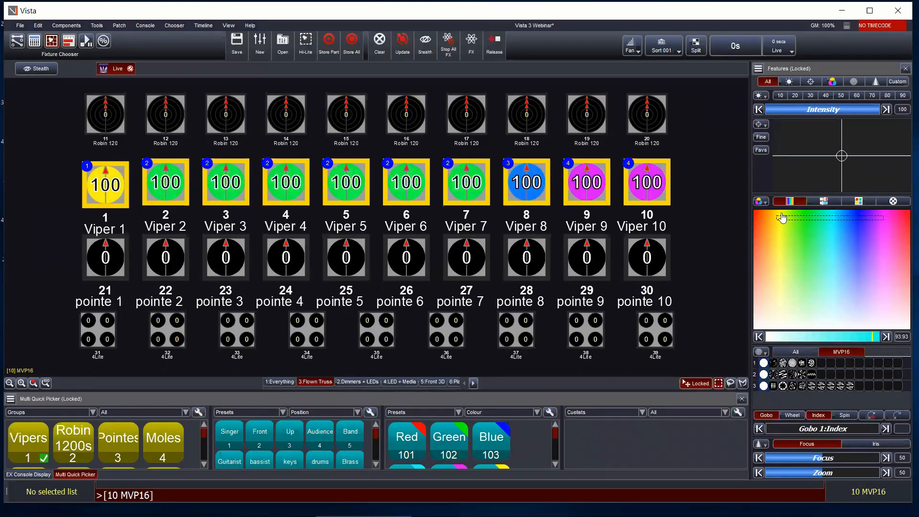
Reselect Vipers 1 to 10 and fan their colours evenly regardless of Sort 001, ending with yellow on Viper 1 through to magenta on Viper 10.
{"action": "left_click", "coordinate": [720, 206]}
{"action": "left_click", "coordinate": [637, 52]}
{"action": "left_click", "coordinate": [662, 125]}
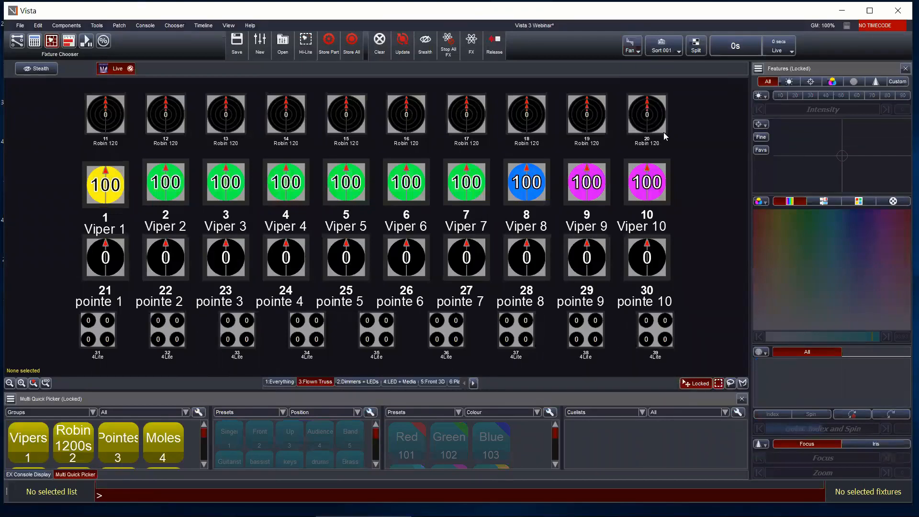
{"action": "left_click_drag", "start_coordinate": [75, 169], "coordinate": [682, 165]}
{"action": "left_click_drag", "start_coordinate": [823, 227], "coordinate": [890, 226]}
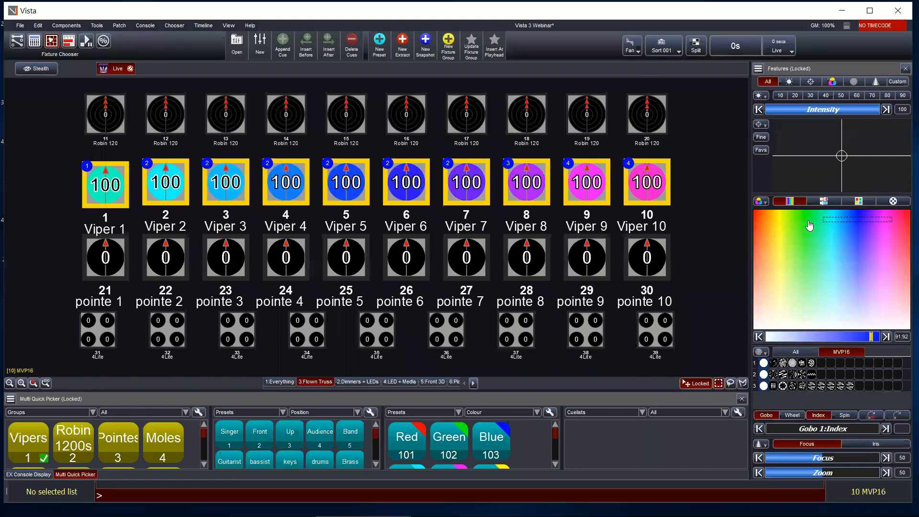
{"action": "left_click_drag", "start_coordinate": [777, 220], "coordinate": [884, 227]}
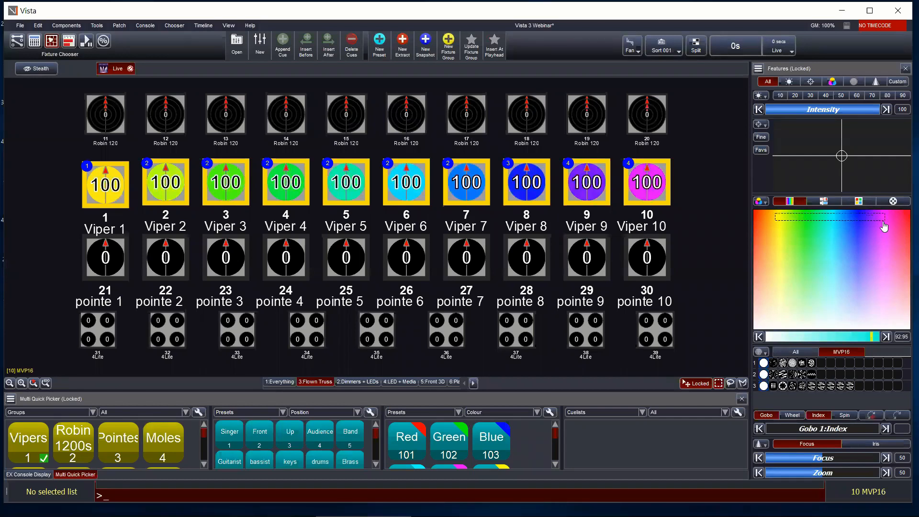
Return the Vipers to turquoise, choose Fan From Centre, and fan the colour from turquoise on Viper 1 to purple on Viper 10.
{"action": "left_click", "coordinate": [637, 52]}
{"action": "left_click", "coordinate": [822, 221]}
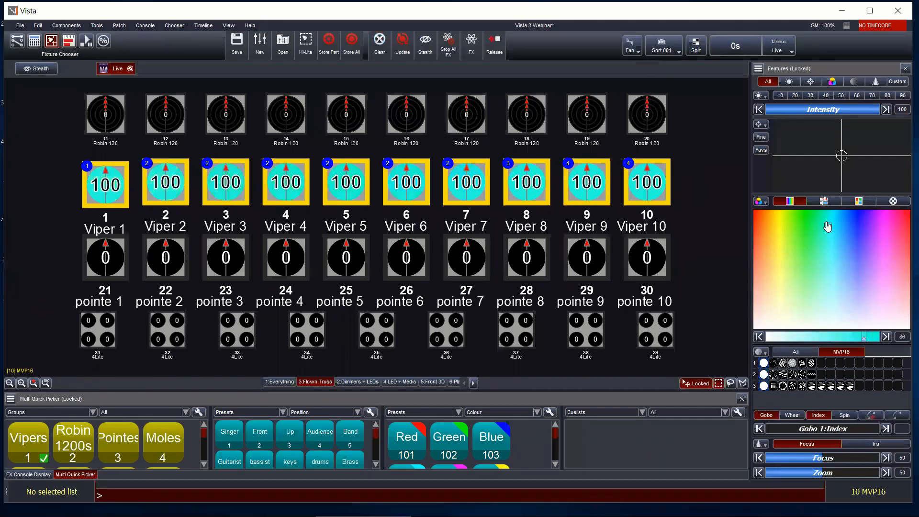
{"action": "left_click", "coordinate": [637, 51]}
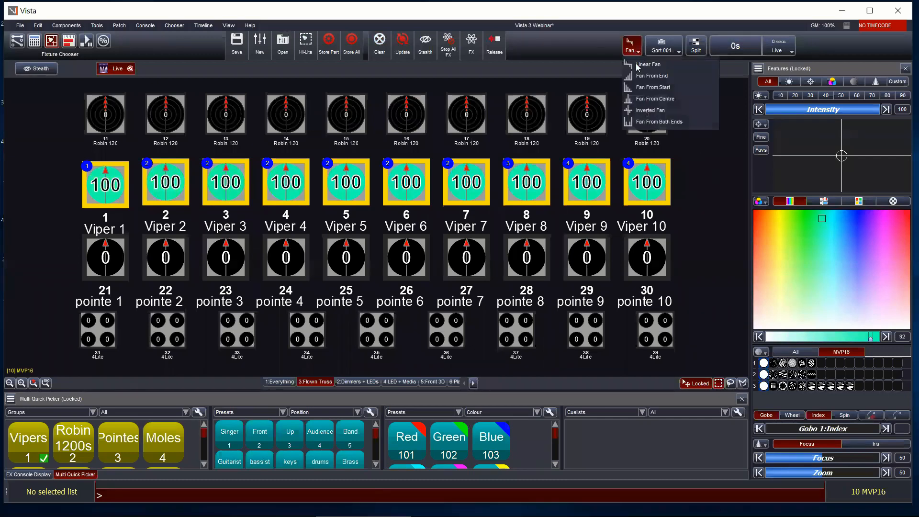
{"action": "left_click", "coordinate": [648, 99]}
{"action": "left_click_drag", "start_coordinate": [824, 223], "coordinate": [875, 224]}
Change the sort order from Sort 001 to Selection and reselect Vipers 1 to 10.
{"action": "left_click", "coordinate": [673, 52]}
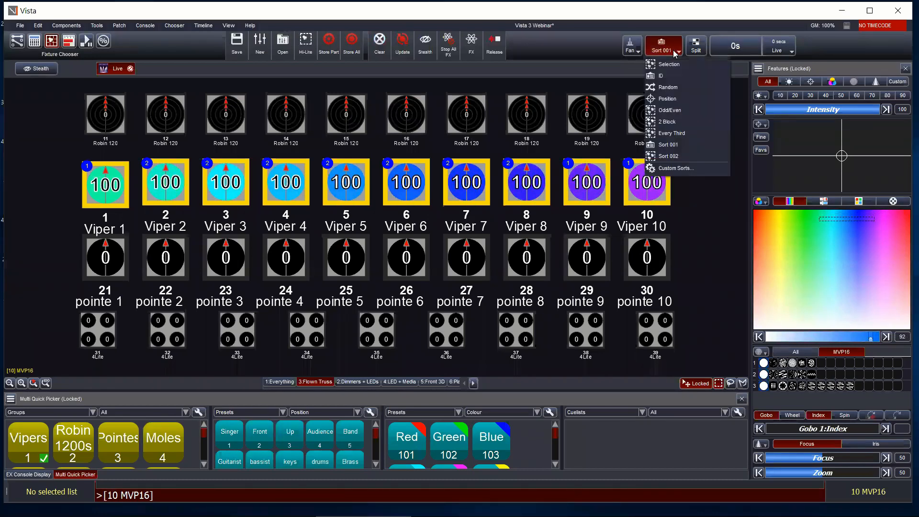
{"action": "left_click", "coordinate": [672, 65]}
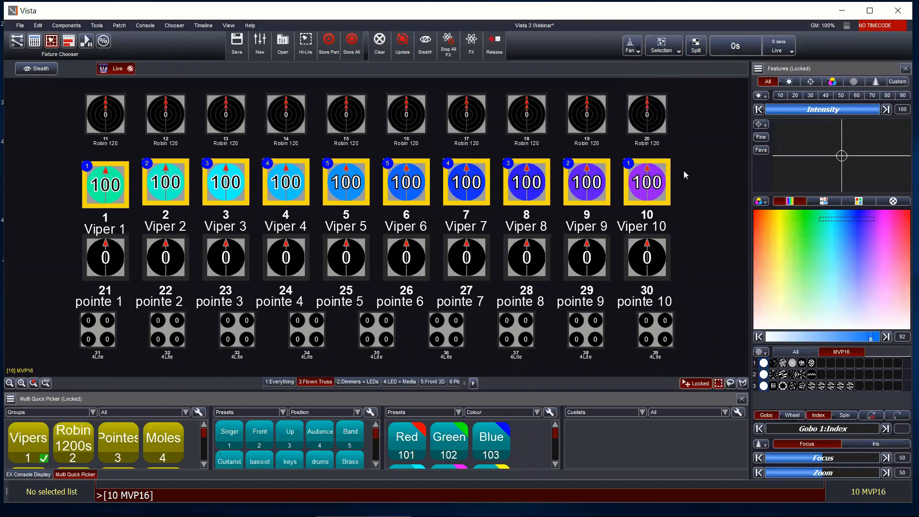
{"action": "left_click", "coordinate": [685, 172]}
{"action": "left_click", "coordinate": [662, 48]}
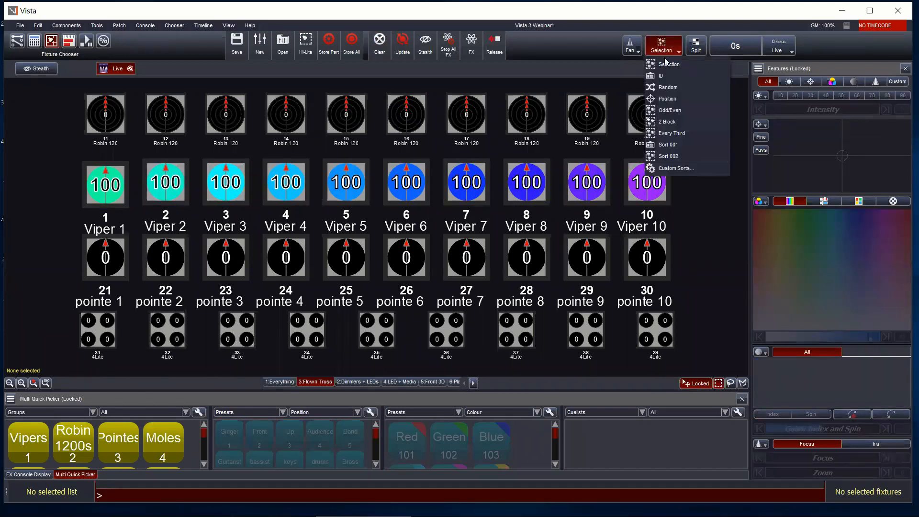
{"action": "left_click", "coordinate": [664, 65]}
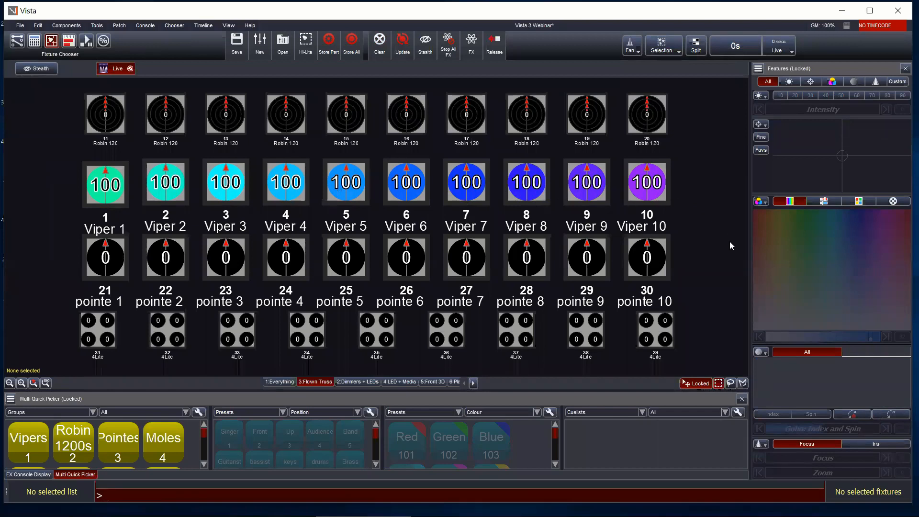
{"action": "left_click_drag", "start_coordinate": [49, 164], "coordinate": [678, 201]}
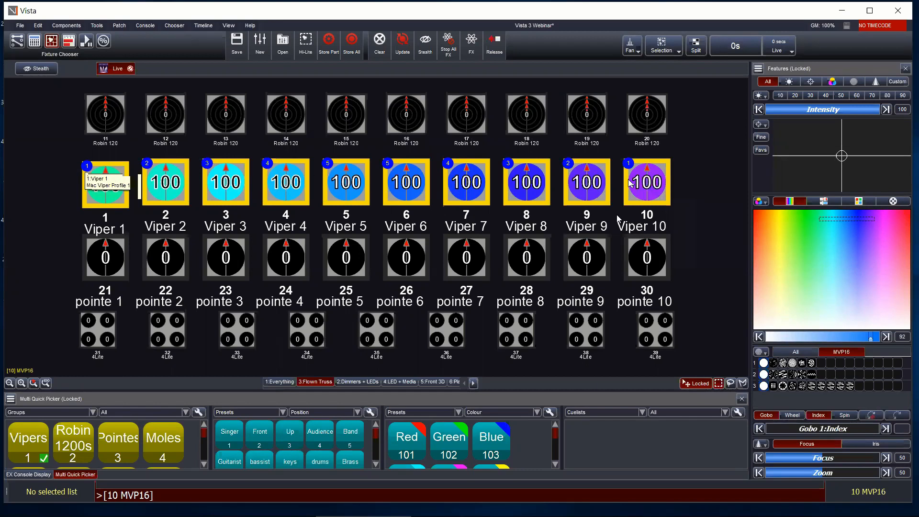
Fan the Vipers' colours from turquoise at the outer ends to purple at the centre, and return all ten to green.
{"action": "left_click", "coordinate": [823, 221]}
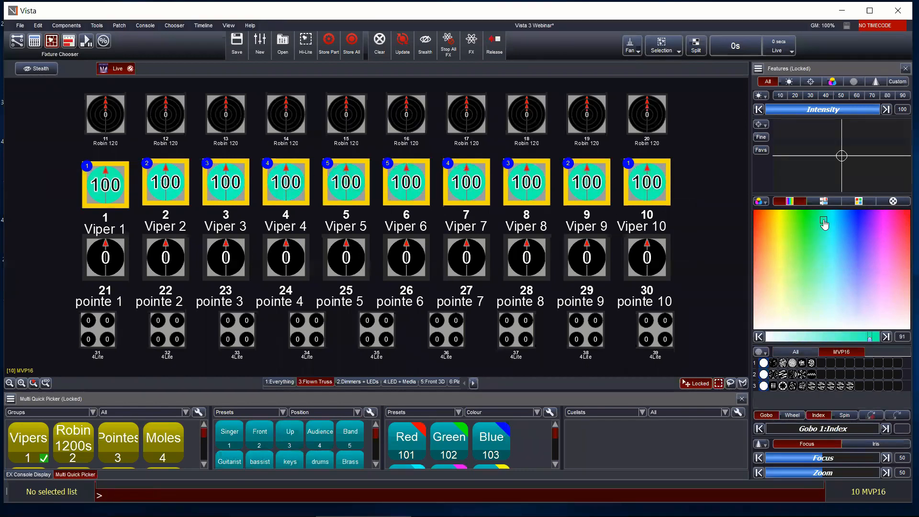
{"action": "left_click_drag", "start_coordinate": [824, 222], "coordinate": [880, 229]}
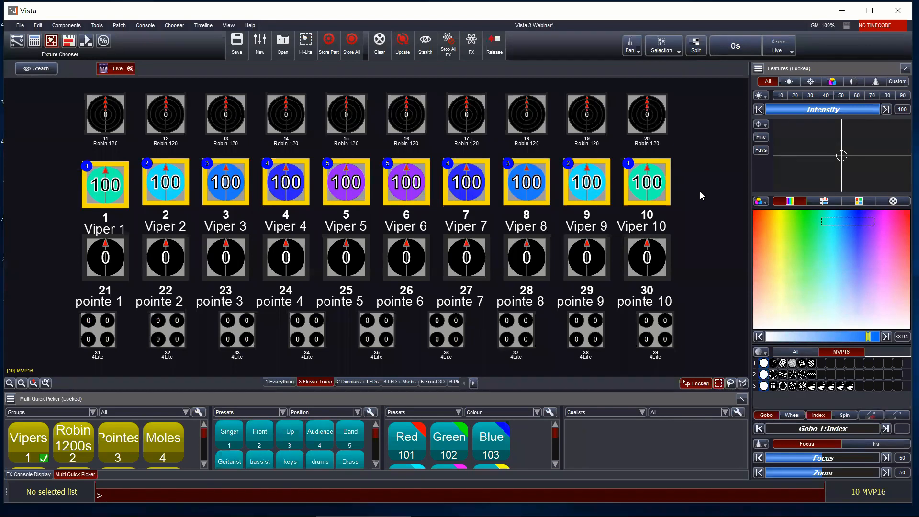
{"action": "left_click", "coordinate": [802, 228]}
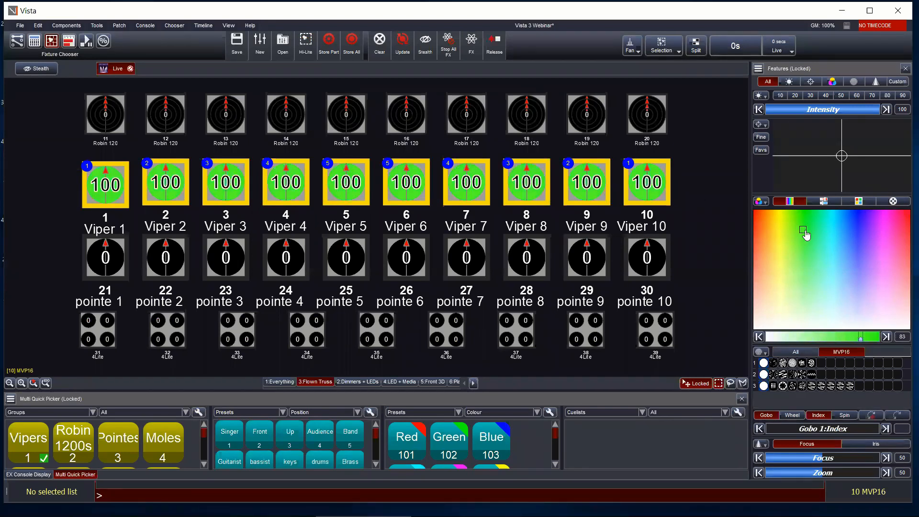
Set the fan mode back to Linear Fan, deselect the Vipers and clear the programmed values.
{"action": "left_click", "coordinate": [634, 48]}
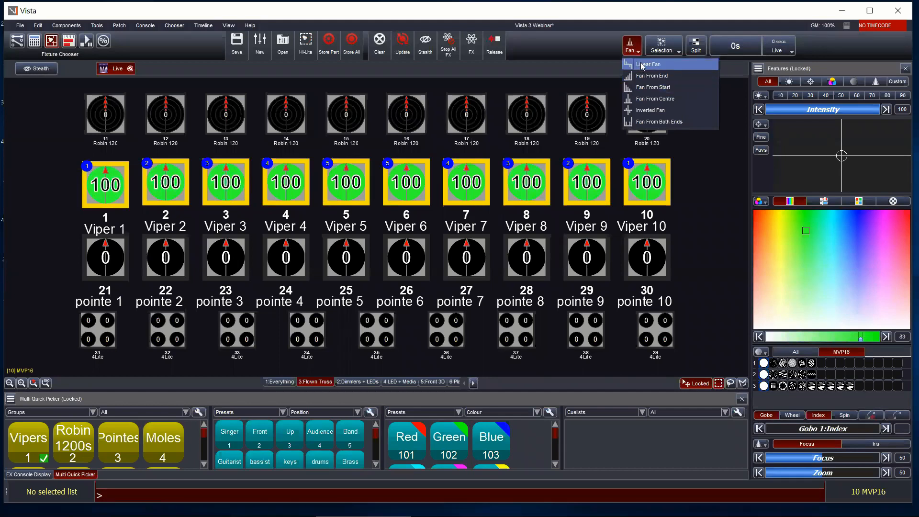
{"action": "left_click", "coordinate": [642, 65]}
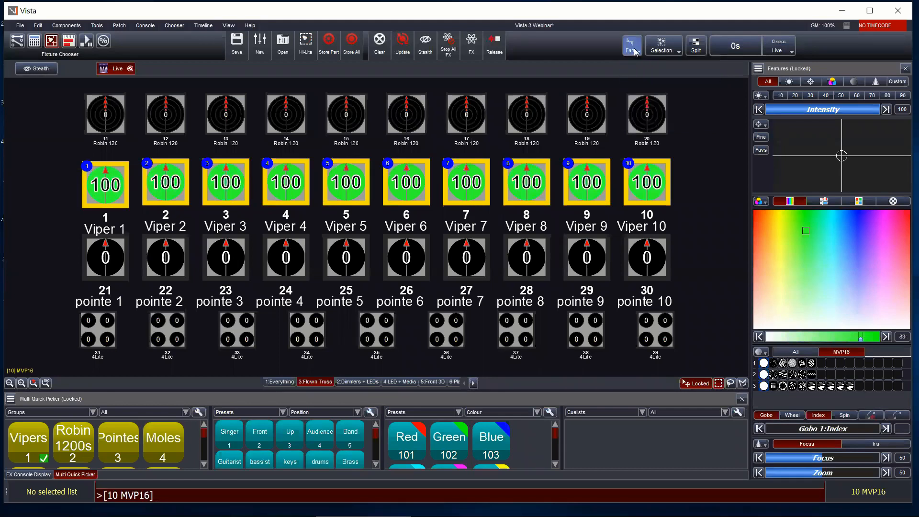
{"action": "left_click", "coordinate": [695, 200]}
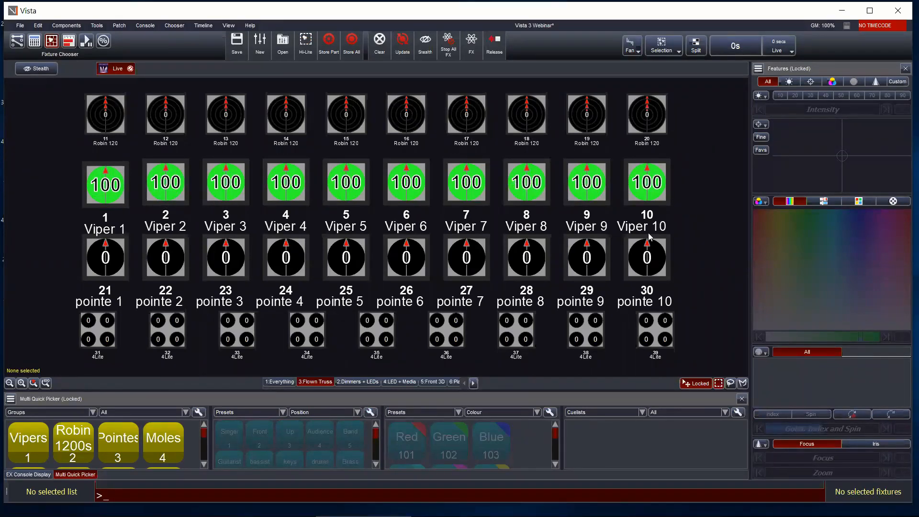
{"action": "left_click", "coordinate": [698, 51]}
{"action": "left_click", "coordinate": [700, 51]}
{"action": "left_click", "coordinate": [383, 46]}
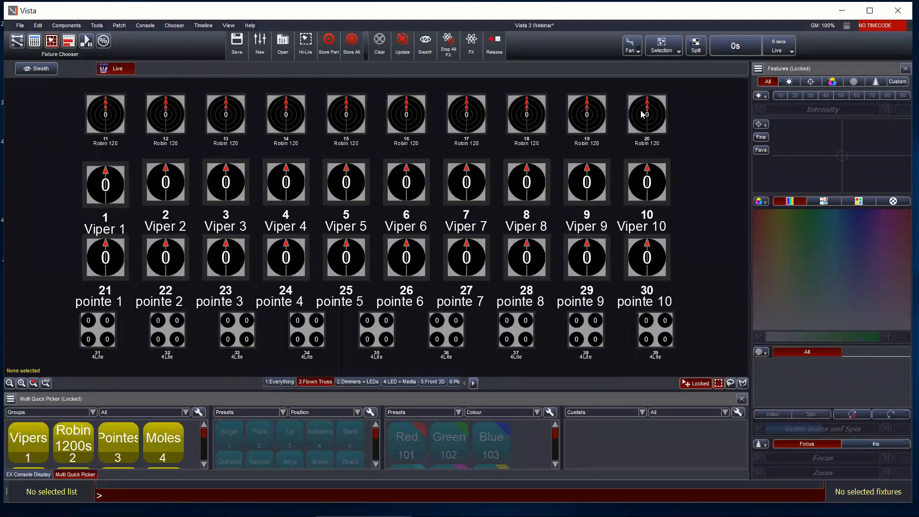
Select the multi-element Robin 1200 fixture 20 and set its intensity to 100.
{"action": "left_click_drag", "start_coordinate": [622, 89], "coordinate": [681, 149]}
{"action": "left_click_drag", "start_coordinate": [775, 111], "coordinate": [883, 111]}
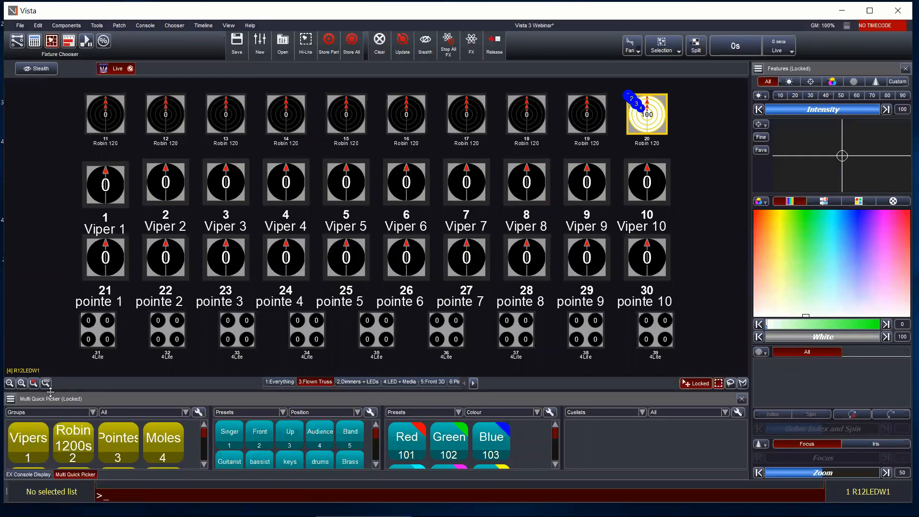
{"action": "left_click", "coordinate": [34, 383]}
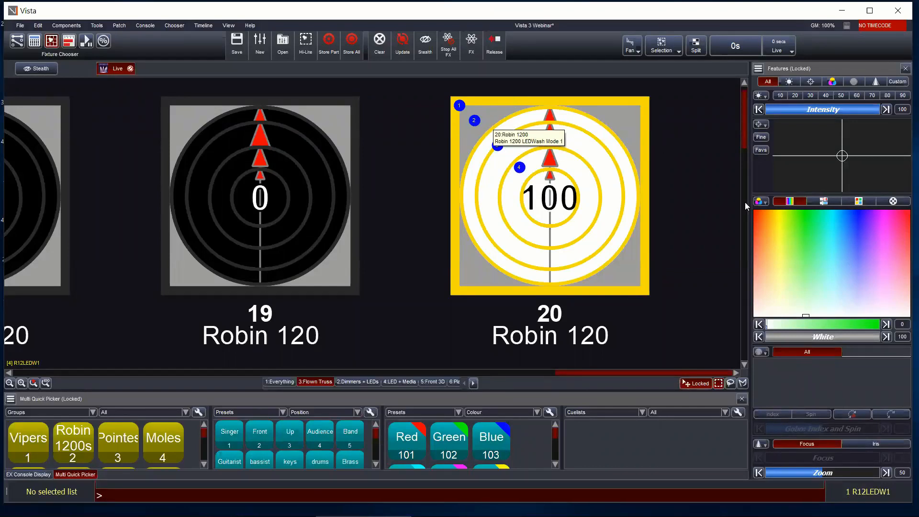
Step through the individual elements of Robin fixture 20 one at a time, and deselect the fixture.
{"action": "key", "text": "Right"}
{"action": "key", "text": "Right"}
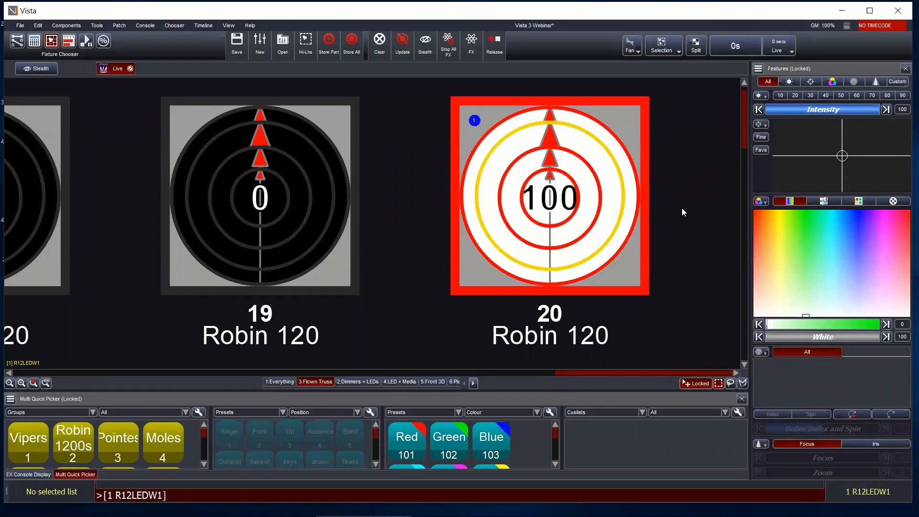
{"action": "key", "text": "Right"}
{"action": "key", "text": "Right"}
{"action": "key", "text": "Right"}
{"action": "key", "text": "Right"}
{"action": "key", "text": "Right"}
{"action": "key", "text": "Right"}
{"action": "left_click", "coordinate": [675, 157]}
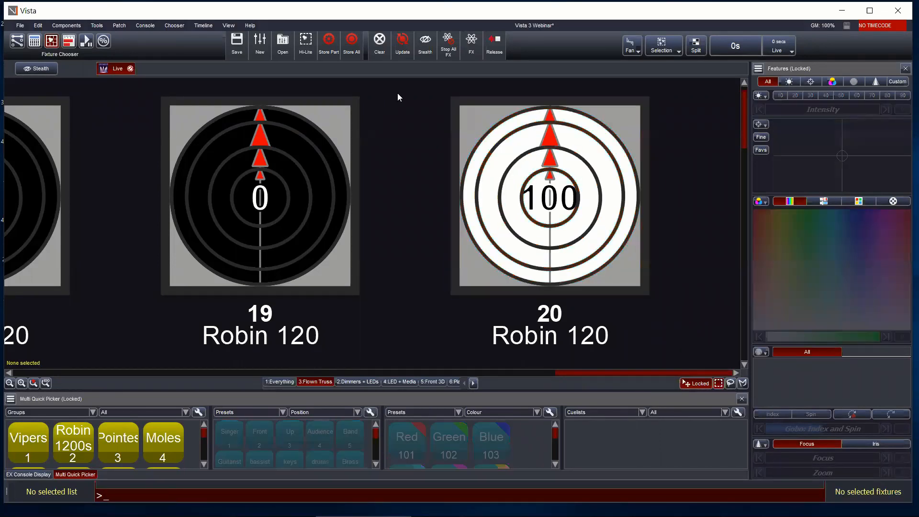
Select Robin fixtures 19 and 20 and switch the element handling from Split to Group.
{"action": "left_click", "coordinate": [669, 284]}
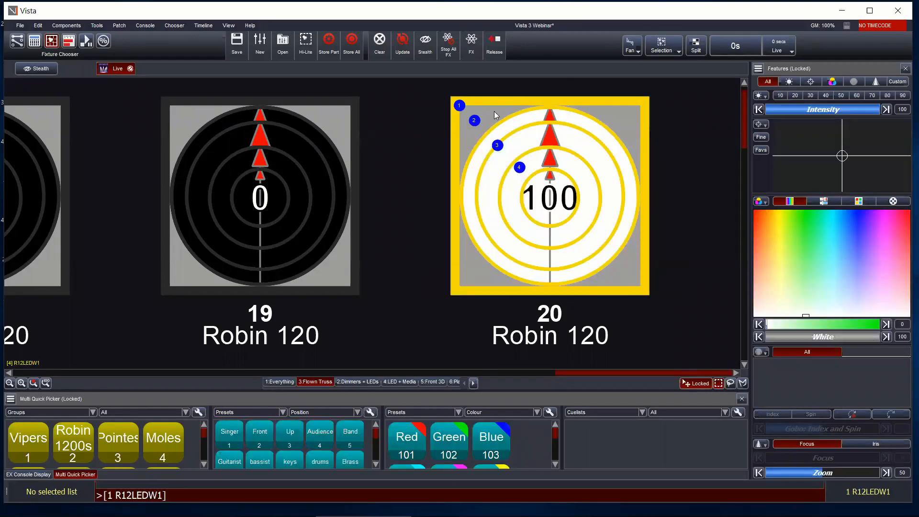
{"action": "left_click", "coordinate": [690, 45]}
{"action": "left_click_drag", "start_coordinate": [129, 86], "coordinate": [414, 214]}
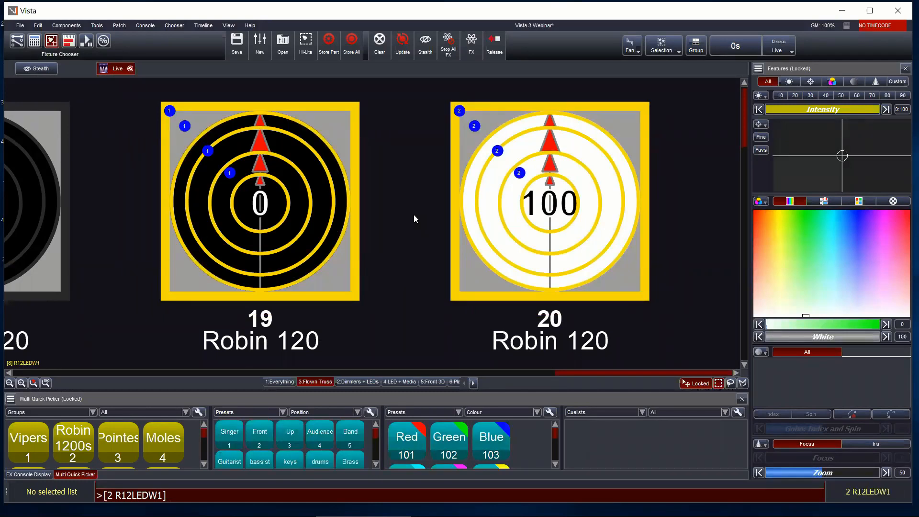
Step through Robins 19 and 20 one whole fixture at a time in Group mode.
{"action": "key", "text": "Right"}
{"action": "key", "text": "Right"}
{"action": "key", "text": "Right"}
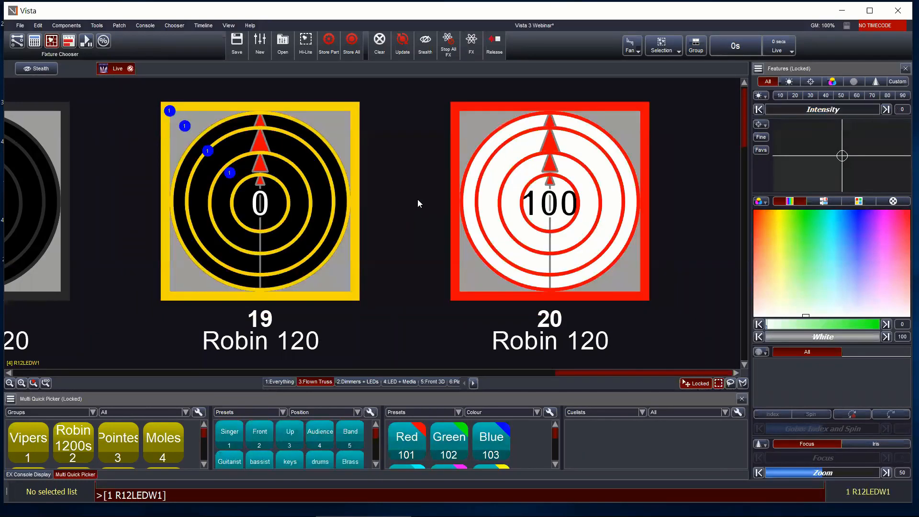
{"action": "key", "text": "Right"}
{"action": "key", "text": "Right"}
{"action": "key", "text": "Right"}
{"action": "key", "text": "Right"}
Switch the element handling back to Split and step through the individual elements of Robins 19 and 20.
{"action": "left_click", "coordinate": [696, 45]}
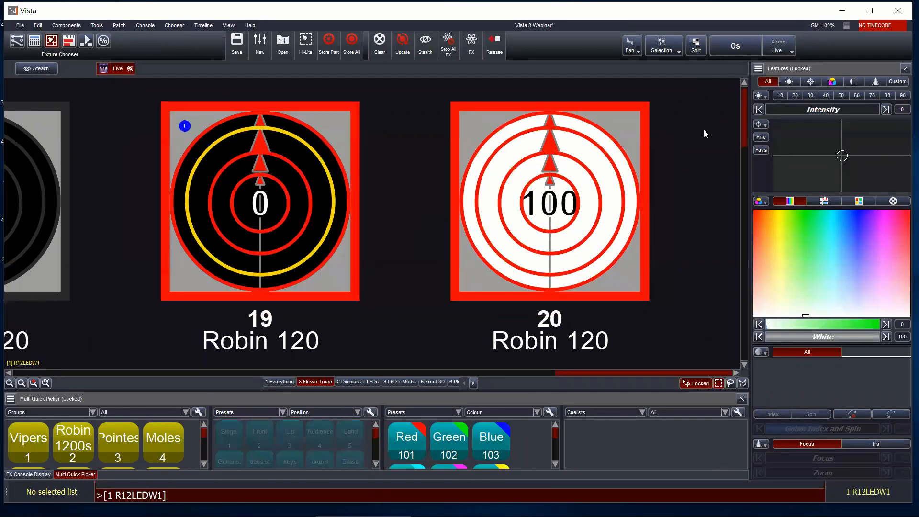
{"action": "key", "text": "Right"}
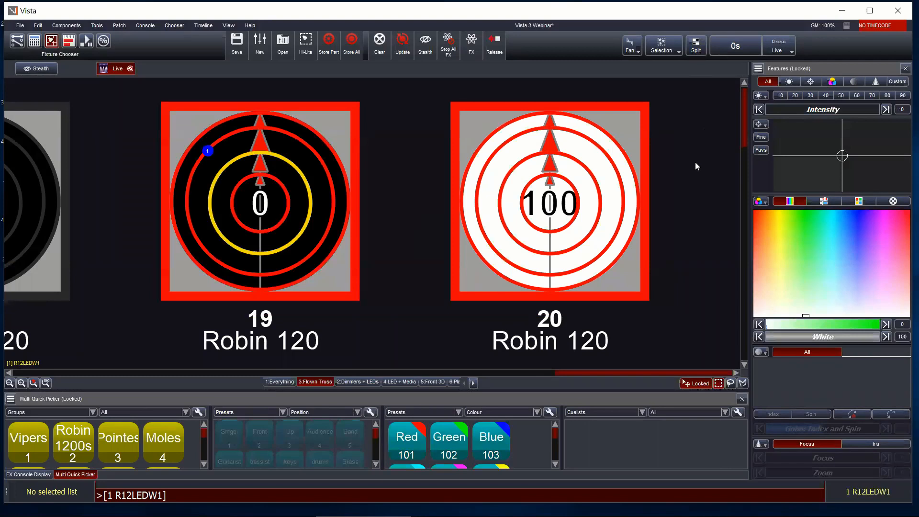
{"action": "key", "text": "Right"}
{"action": "key", "text": "Right"}
{"action": "key", "text": "Right"}
{"action": "key", "text": "Right"}
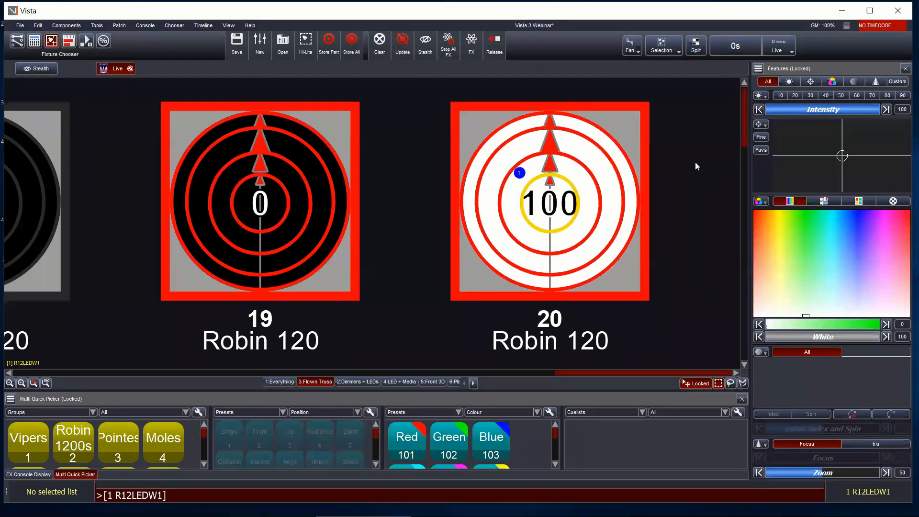
{"action": "key", "text": "Right"}
{"action": "key", "text": "Right"}
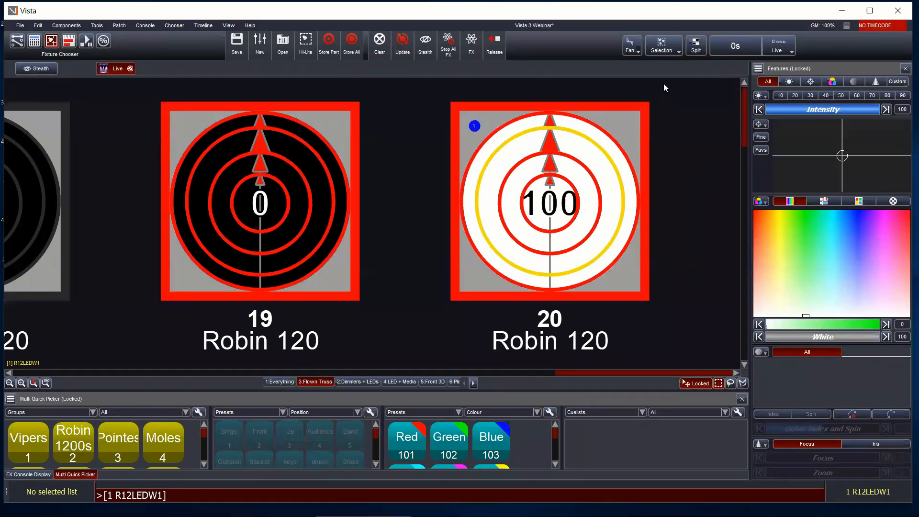
Switch the element handling to Group, select only Robin fixture 20 and colour the whole fixture red.
{"action": "left_click", "coordinate": [695, 47]}
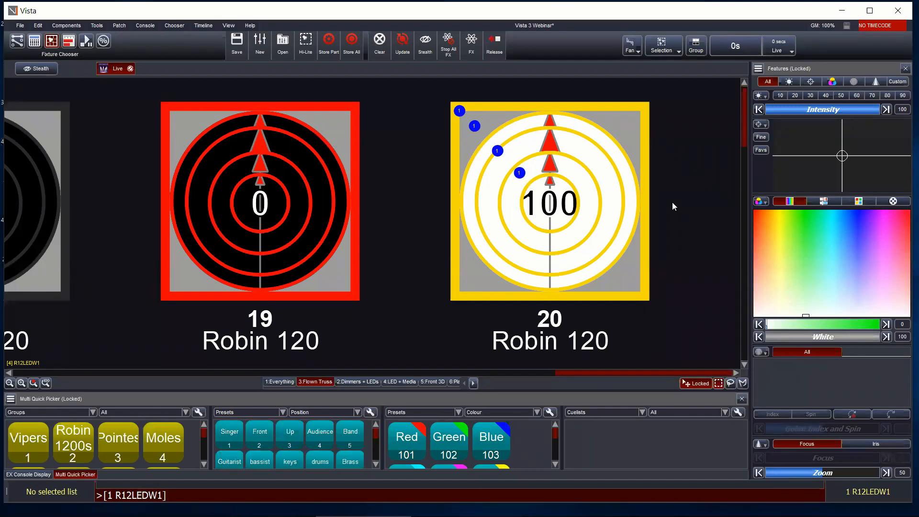
{"action": "left_click", "coordinate": [441, 104]}
{"action": "left_click_drag", "start_coordinate": [438, 96], "coordinate": [688, 131]}
{"action": "left_click", "coordinate": [769, 220]}
{"action": "left_click_drag", "start_coordinate": [769, 220], "coordinate": [744, 208]}
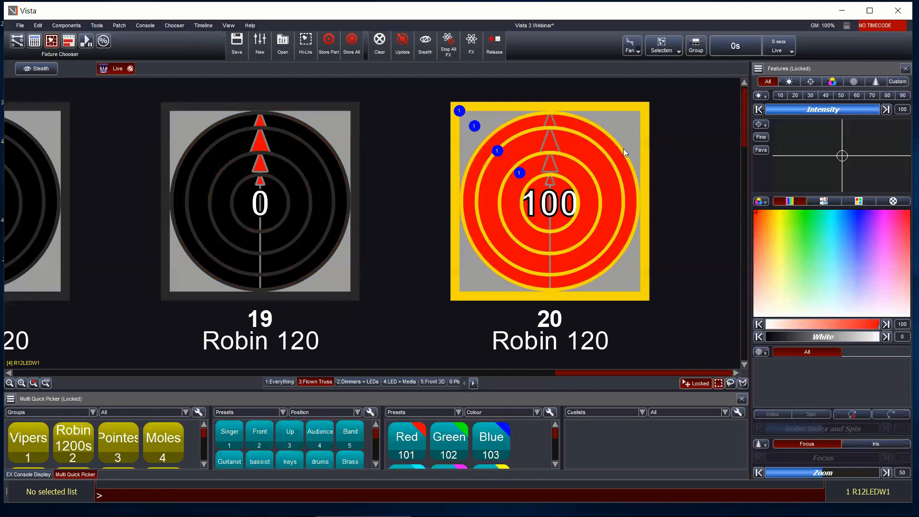
Switch to Split and step through Robin 20's elements, colouring the second ring green, the third blue and the centre magenta, and deselect it.
{"action": "left_click", "coordinate": [697, 50]}
{"action": "key", "text": "Right"}
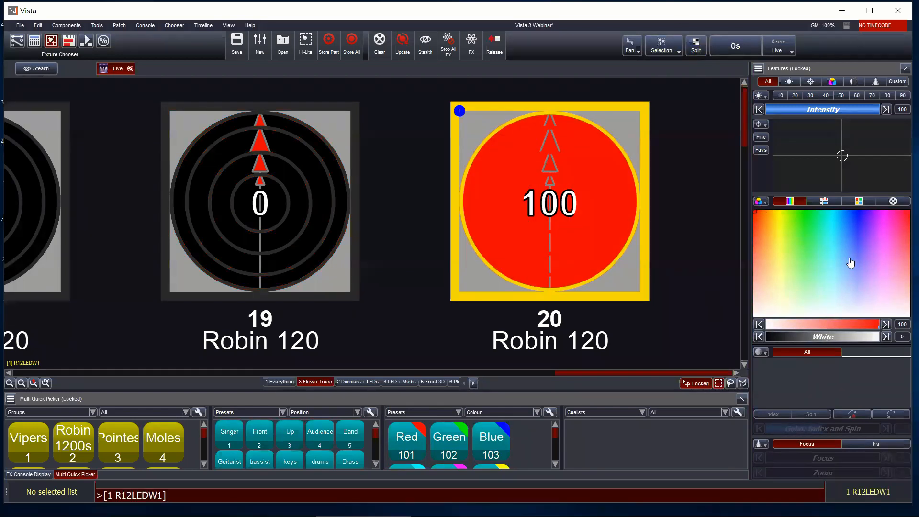
{"action": "key", "text": "Right"}
{"action": "left_click", "coordinate": [802, 224]}
{"action": "key", "text": "Right"}
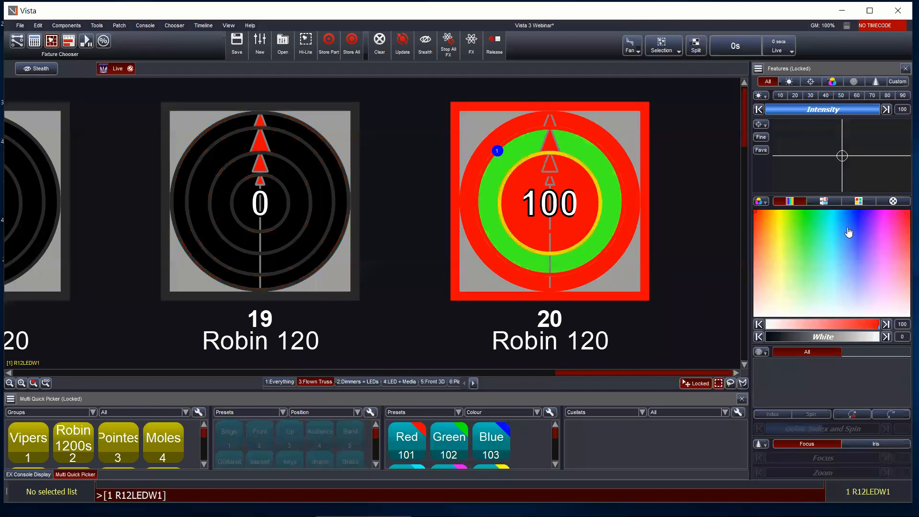
{"action": "left_click", "coordinate": [848, 224]}
{"action": "key", "text": "Right"}
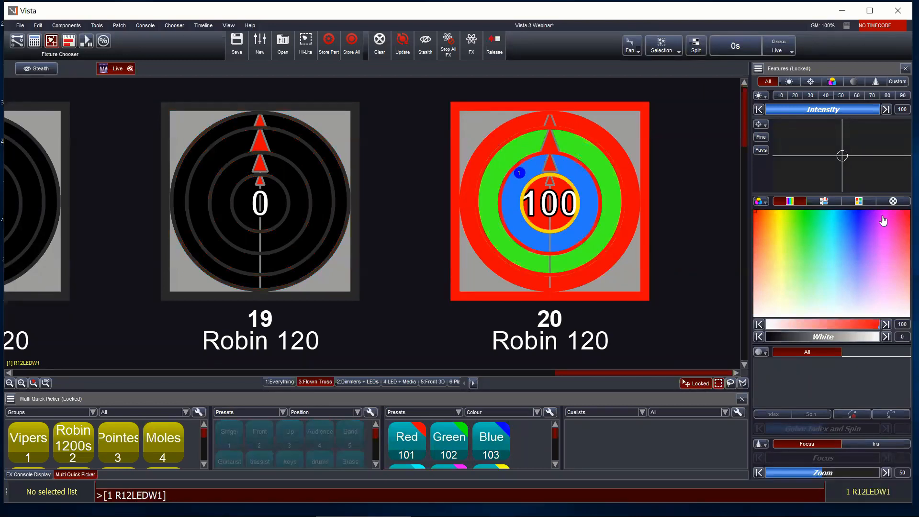
{"action": "left_click", "coordinate": [882, 216]}
{"action": "left_click", "coordinate": [682, 183]}
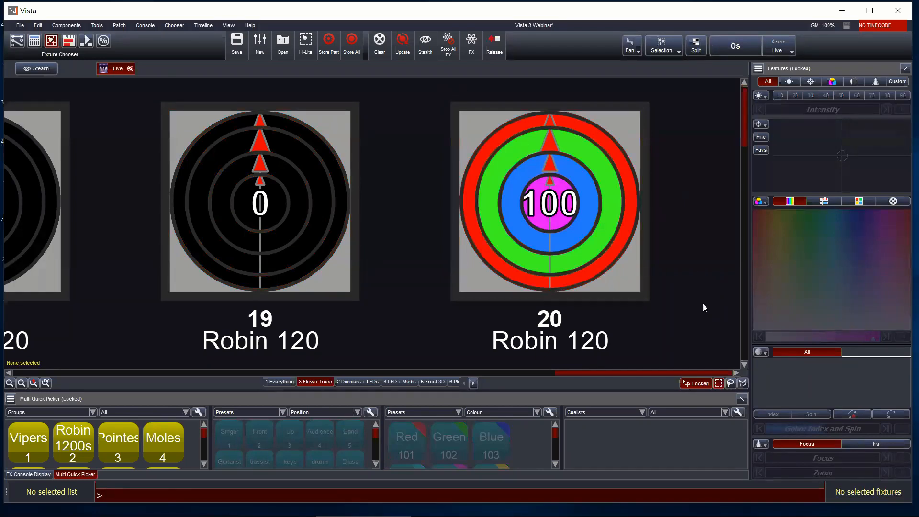
Clear all programmed values and bring the complete Flown Truss layout into view.
{"action": "left_click", "coordinate": [374, 44]}
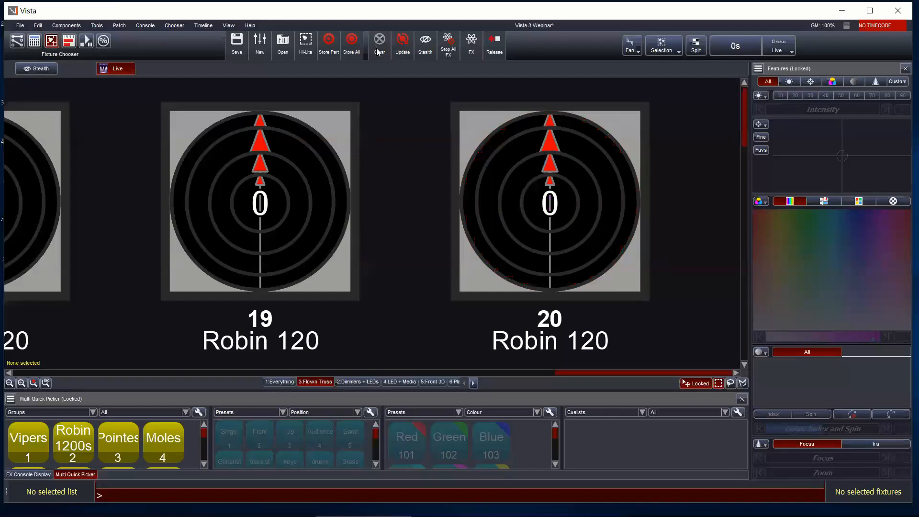
{"action": "scroll", "coordinate": [398, 276], "scroll_direction": "down", "scroll_amount": 4}
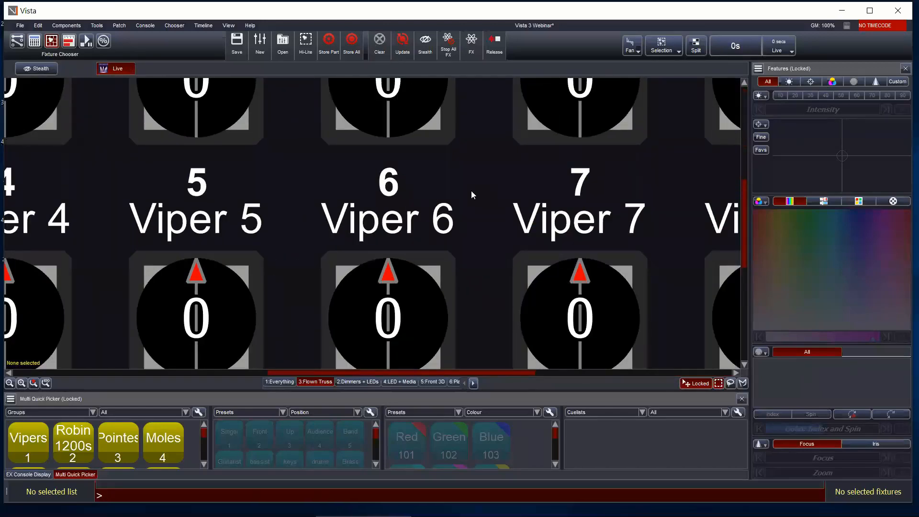
{"action": "scroll", "coordinate": [471, 191], "scroll_direction": "down", "scroll_amount": 5}
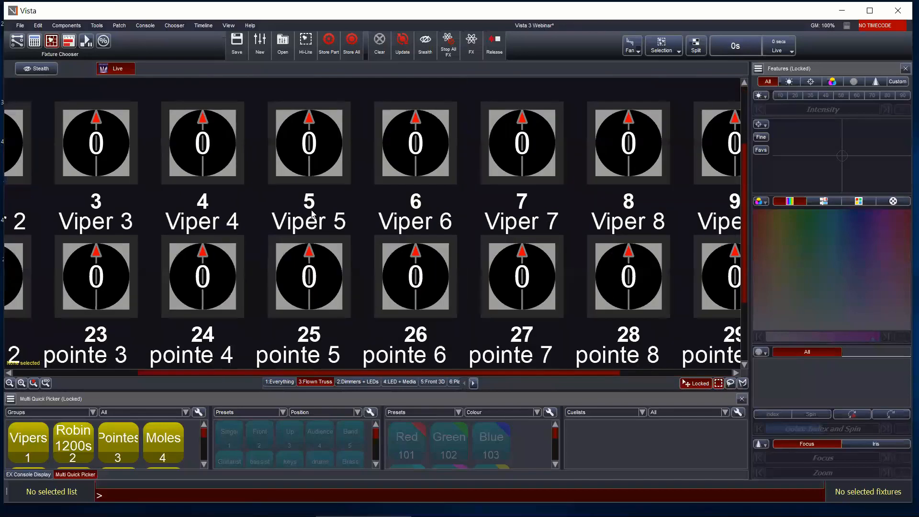
{"action": "scroll", "coordinate": [312, 214], "scroll_direction": "down", "scroll_amount": 4}
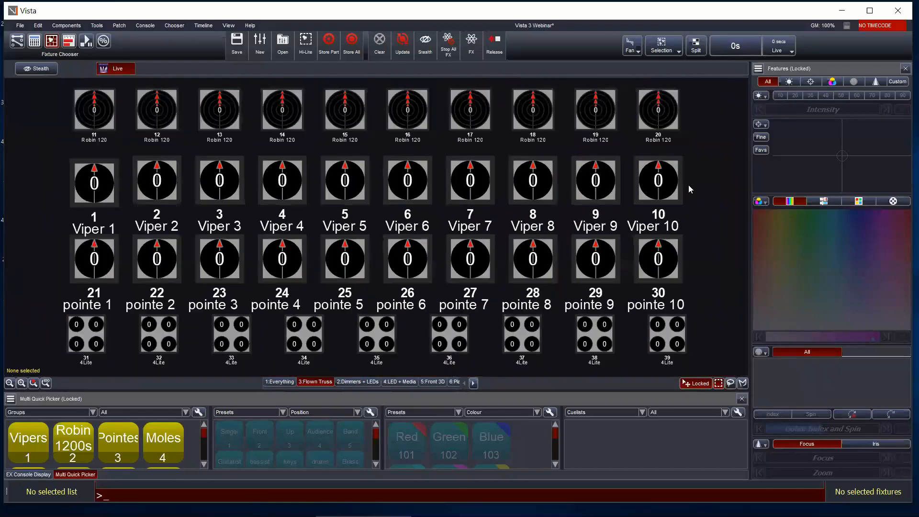
{"action": "scroll", "coordinate": [714, 254], "scroll_direction": "down", "scroll_amount": 1}
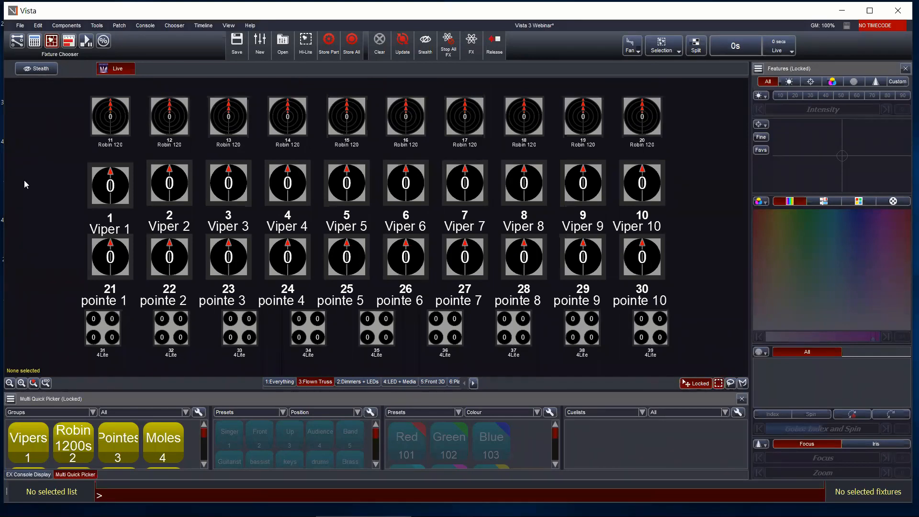
Select Vipers 1 to 10 and zoom the layout to the selected fixtures.
{"action": "mouse_move", "coordinate": [64, 177]}
{"action": "left_mouse_down"}
{"action": "mouse_move", "coordinate": [677, 180]}
{"action": "mouse_move", "coordinate": [696, 198]}
{"action": "left_mouse_up"}
{"action": "left_click", "coordinate": [719, 384]}
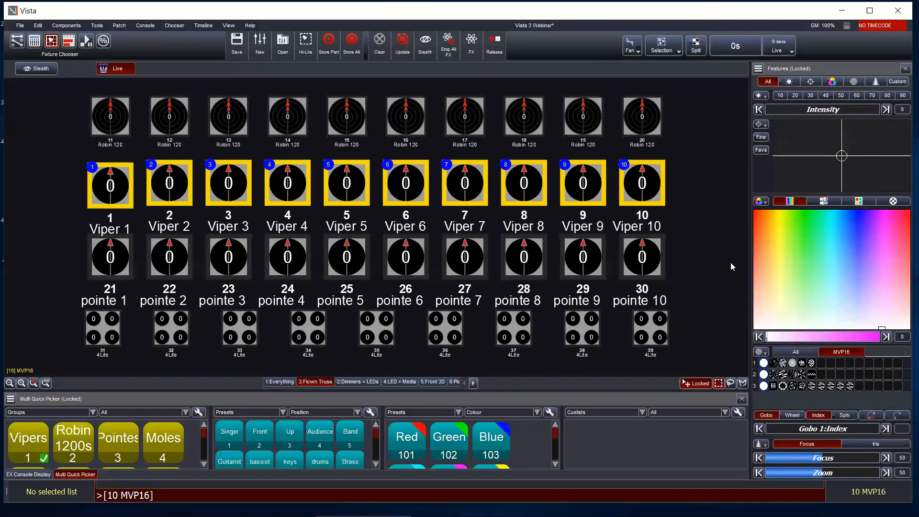
{"action": "left_click", "coordinate": [10, 384]}
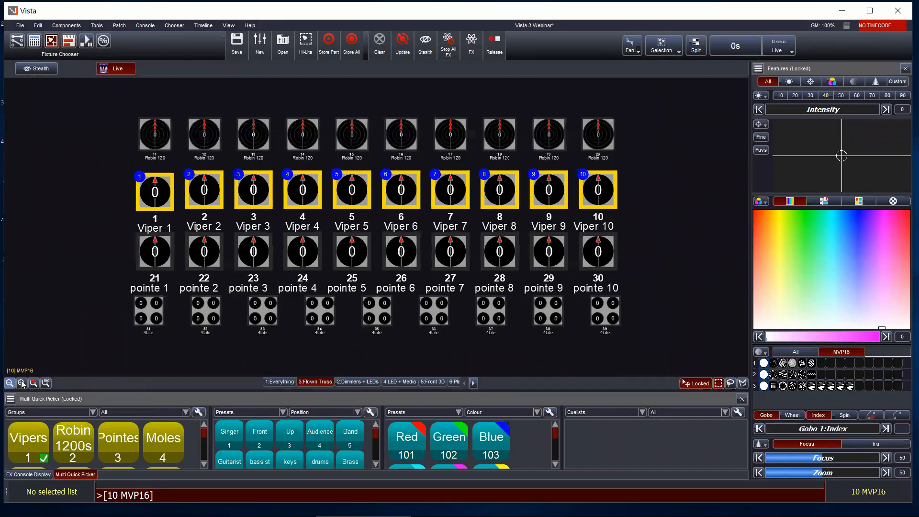
{"action": "left_click", "coordinate": [22, 384]}
{"action": "left_click", "coordinate": [33, 383]}
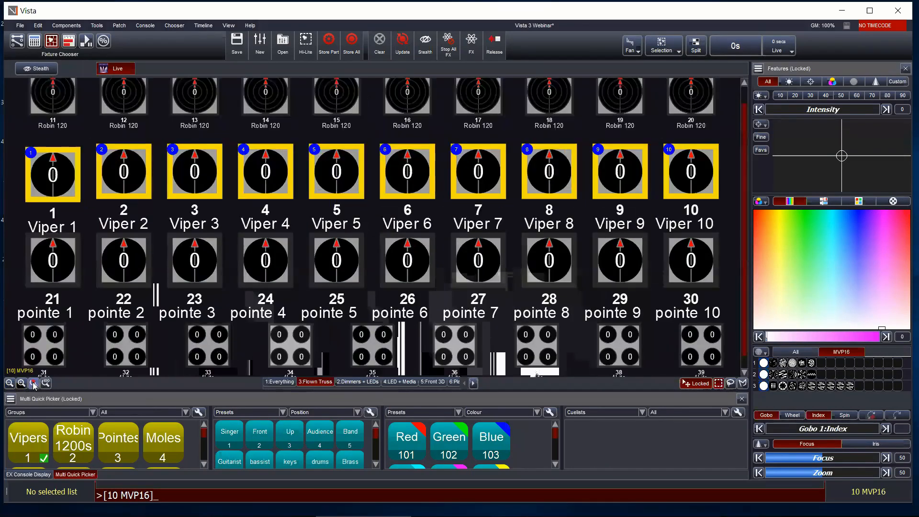
{"action": "left_click", "coordinate": [34, 383]}
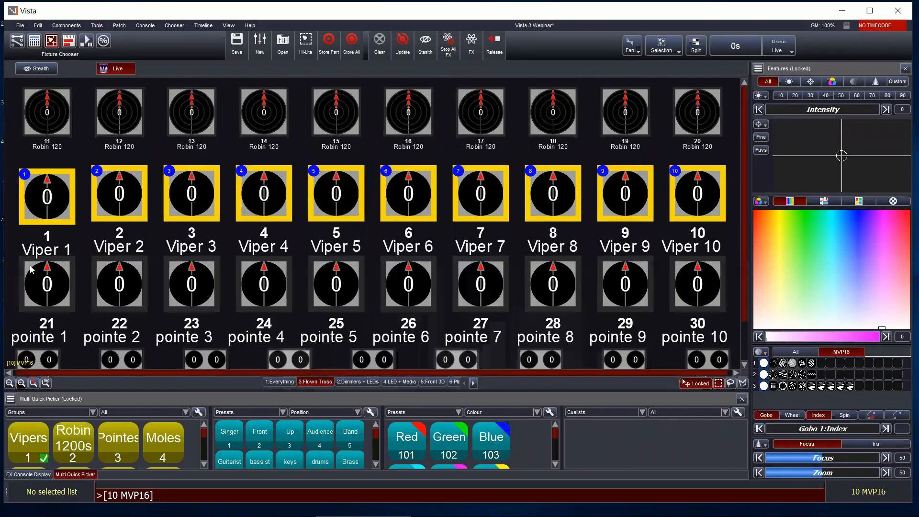
Select only pointe 1, zoom to it, fit the whole layout back in view and deselect the fixture.
{"action": "left_click", "coordinate": [32, 270]}
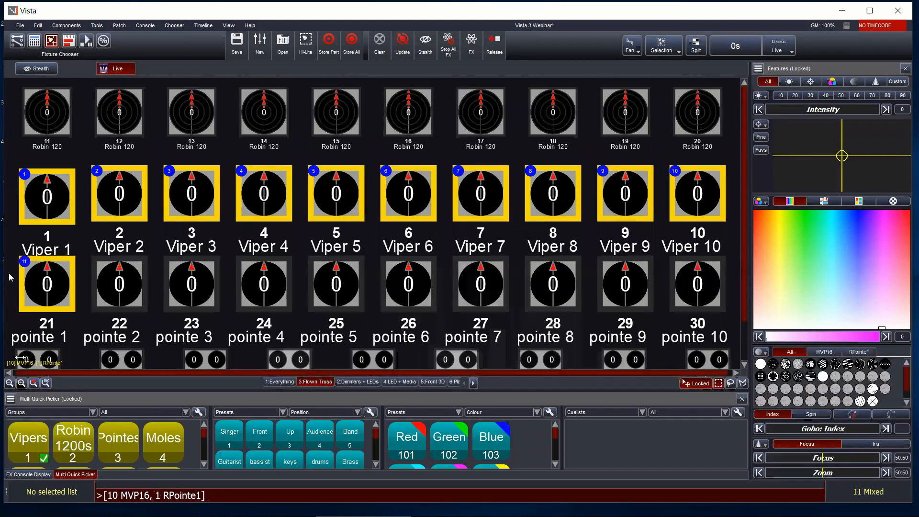
{"action": "left_click", "coordinate": [65, 309]}
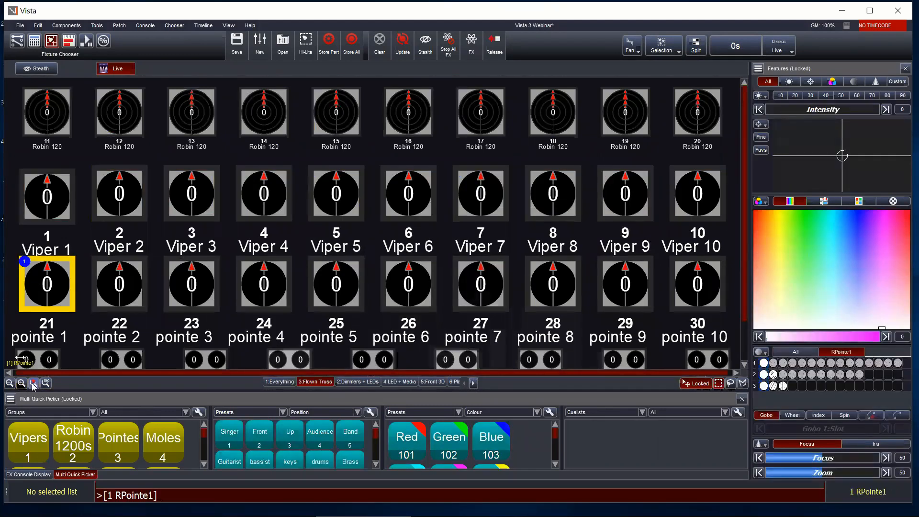
{"action": "left_click", "coordinate": [33, 383]}
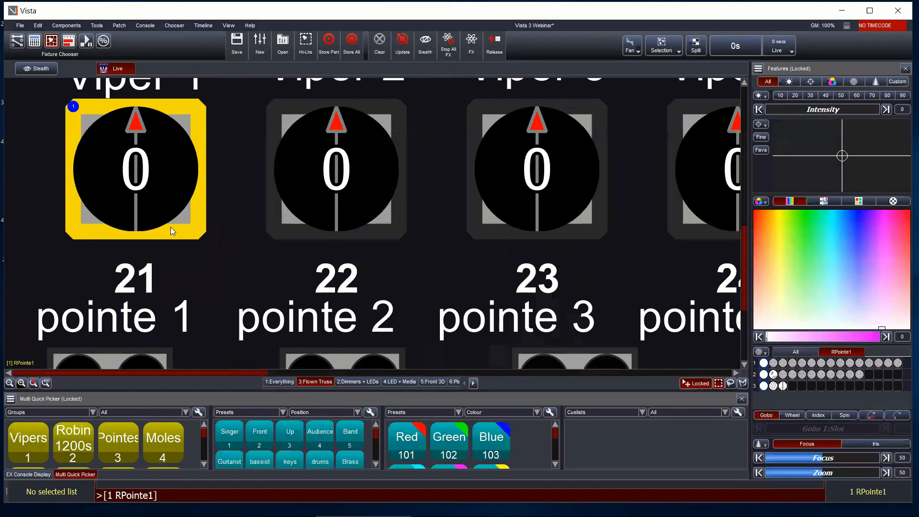
{"action": "left_click", "coordinate": [46, 384]}
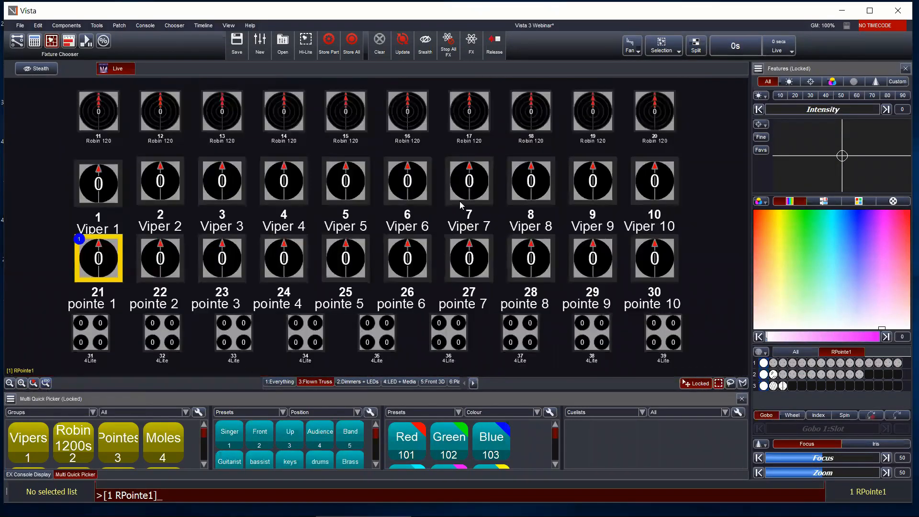
{"action": "left_click", "coordinate": [719, 196]}
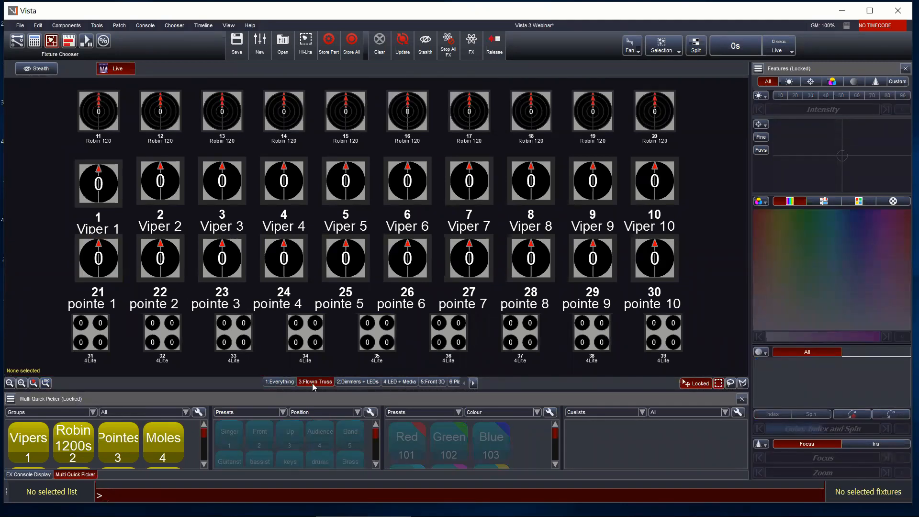
Look through the fixture layouts, including Everything, LED + Media and Plan 2D, and return to Flown Truss.
{"action": "left_click", "coordinate": [279, 382]}
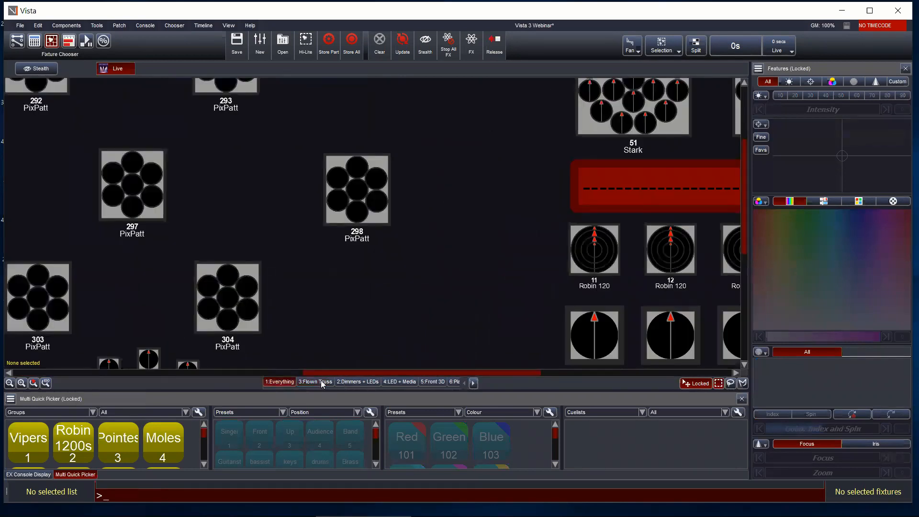
{"action": "left_click", "coordinate": [322, 383]}
{"action": "left_click", "coordinate": [402, 383]}
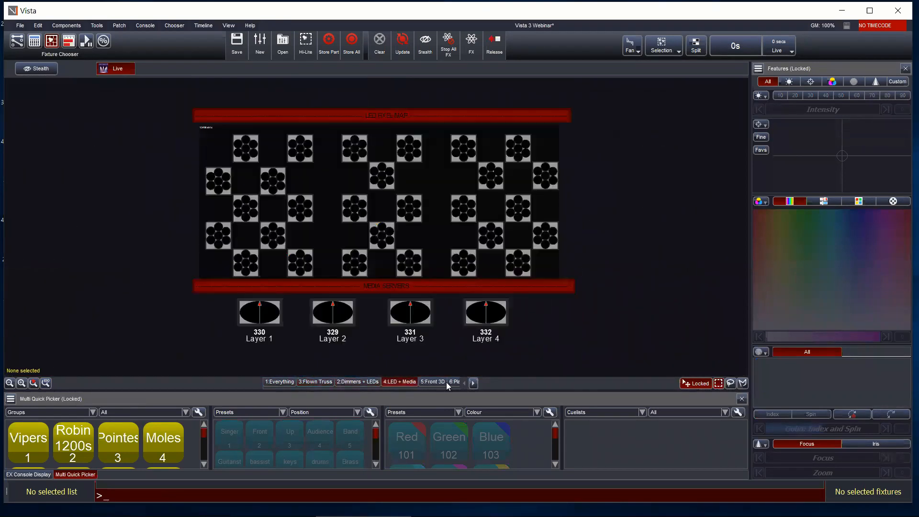
{"action": "left_click", "coordinate": [444, 381]}
{"action": "left_click", "coordinate": [454, 383]}
{"action": "left_click", "coordinate": [472, 382]}
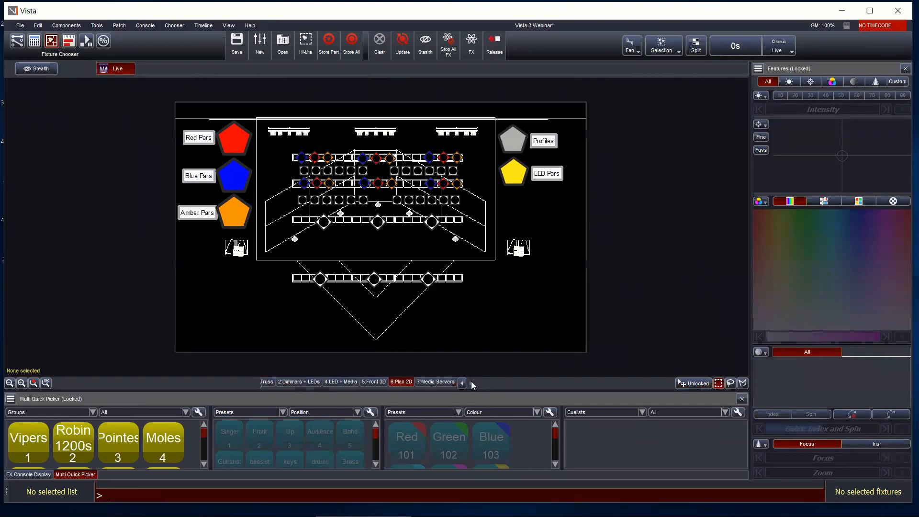
{"action": "left_click", "coordinate": [371, 383]}
{"action": "left_click", "coordinate": [339, 382]}
{"action": "left_click", "coordinate": [305, 383]}
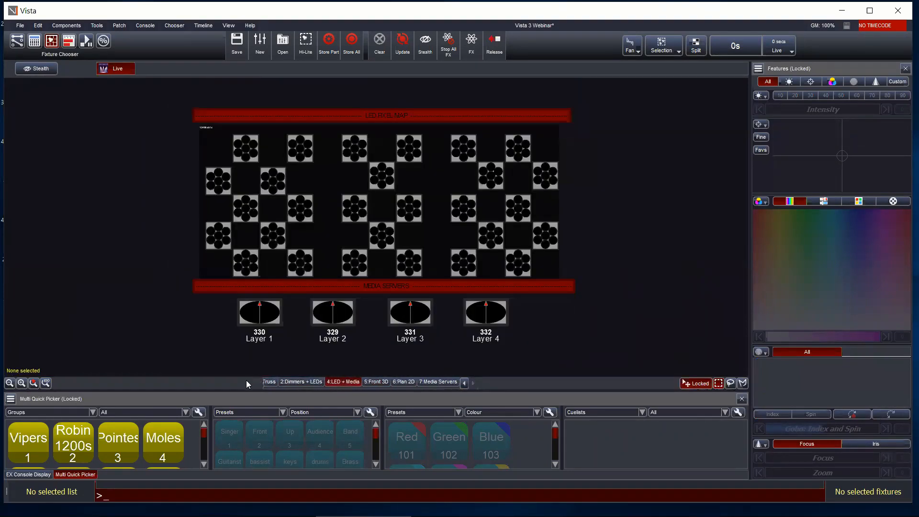
{"action": "left_click", "coordinate": [267, 382]}
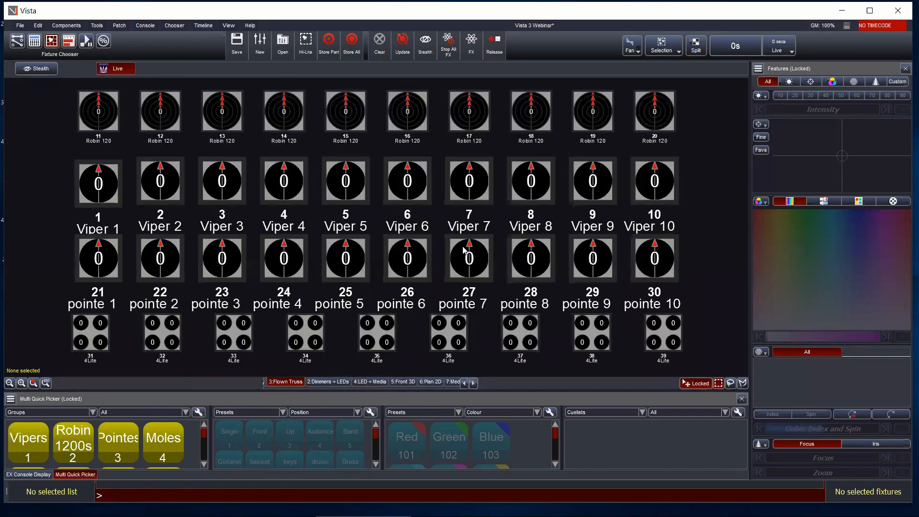
Duplicate the Flown Truss layout under the name Flown Truss (Copy).
{"action": "scroll", "coordinate": [736, 232], "scroll_direction": "down", "scroll_amount": 3}
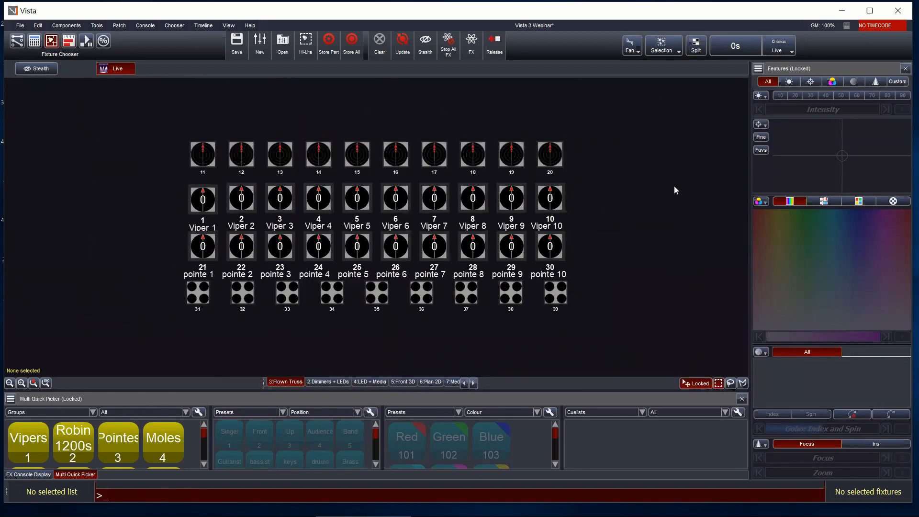
{"action": "right_click", "coordinate": [615, 207]}
{"action": "mouse_move", "coordinate": [623, 214]}
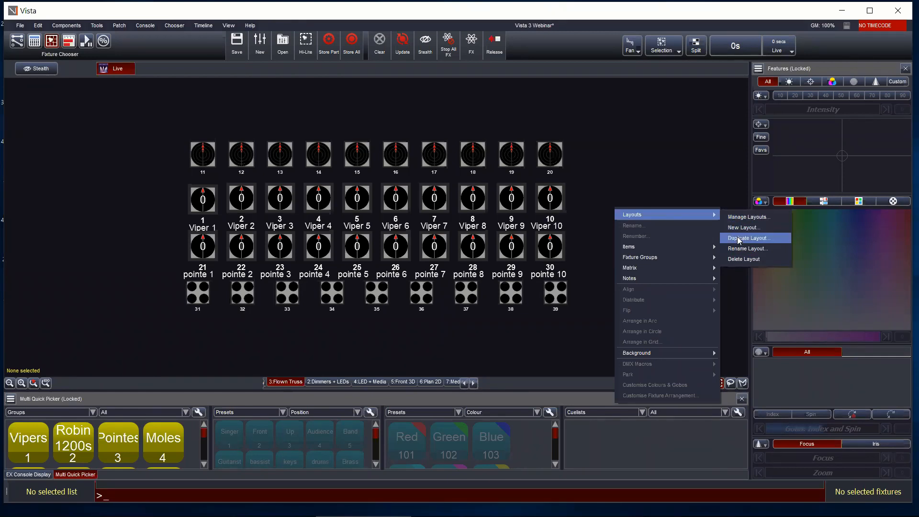
{"action": "mouse_move", "coordinate": [713, 217]}
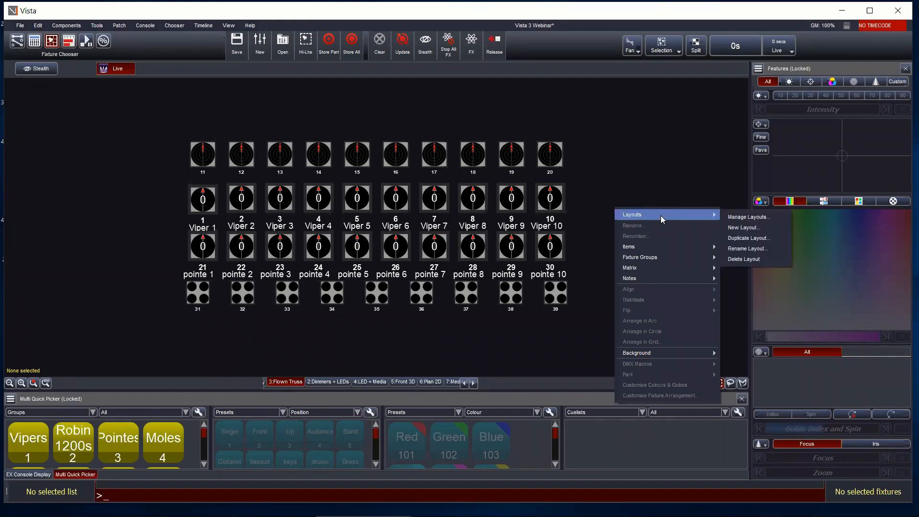
{"action": "left_click", "coordinate": [746, 238]}
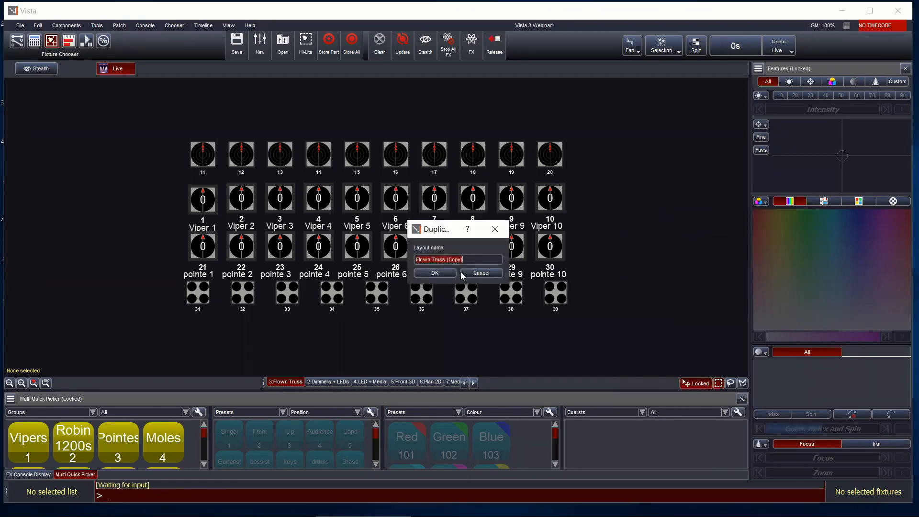
{"action": "left_click", "coordinate": [434, 272]}
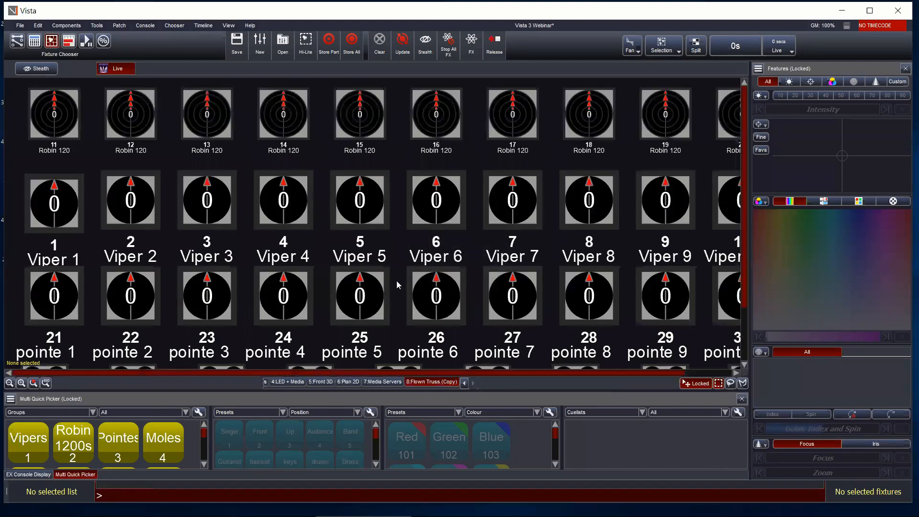
Select Robins 11–15, Vipers 1–5 and pointes 1–5, unlock the copied layout and move the block up and to the left.
{"action": "scroll", "coordinate": [398, 328], "scroll_direction": "down", "scroll_amount": 3}
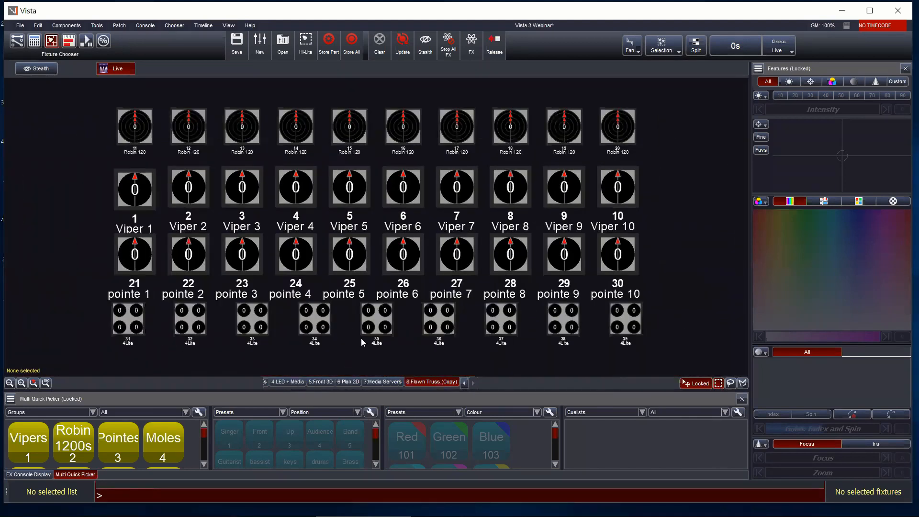
{"action": "scroll", "coordinate": [361, 338], "scroll_direction": "down", "scroll_amount": 1}
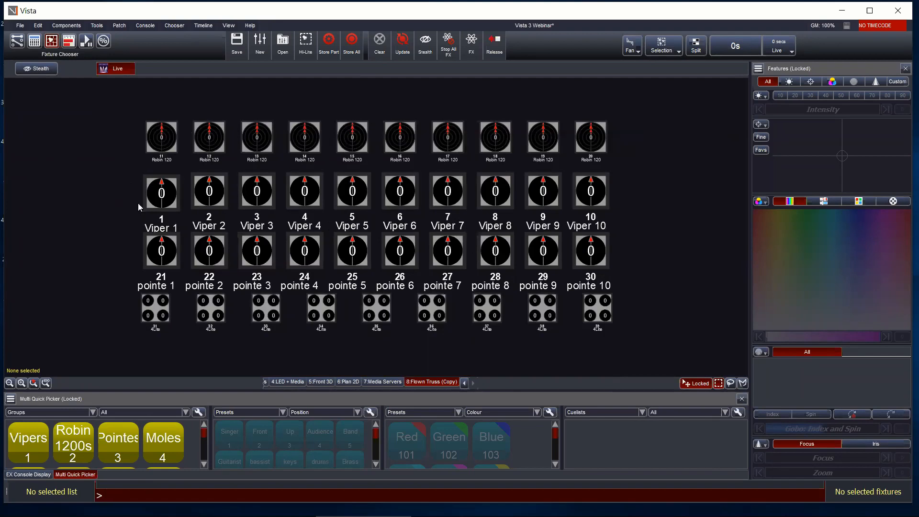
{"action": "left_click_drag", "start_coordinate": [128, 105], "coordinate": [378, 280]}
{"action": "left_click", "coordinate": [696, 383]}
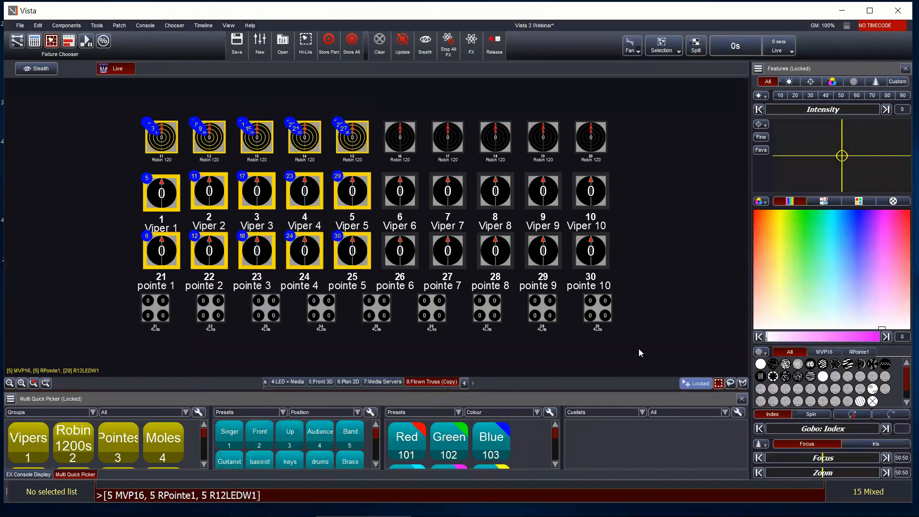
{"action": "left_click_drag", "start_coordinate": [278, 128], "coordinate": [282, 128]}
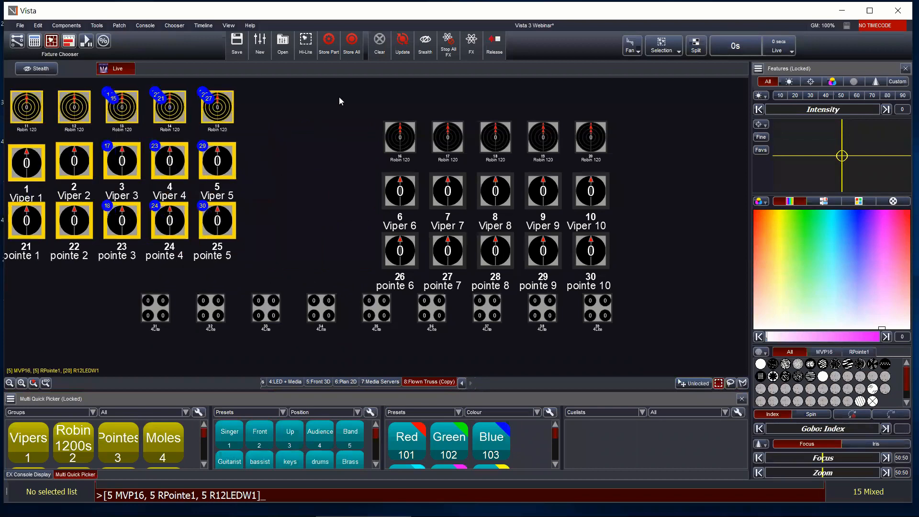
Move Robins 16–20, Vipers 6–10 and pointes 6–10 as a block up and to the right, and deselect them.
{"action": "left_click_drag", "start_coordinate": [339, 96], "coordinate": [650, 272]}
{"action": "left_click_drag", "start_coordinate": [496, 138], "coordinate": [543, 112]}
{"action": "left_click", "coordinate": [375, 335]}
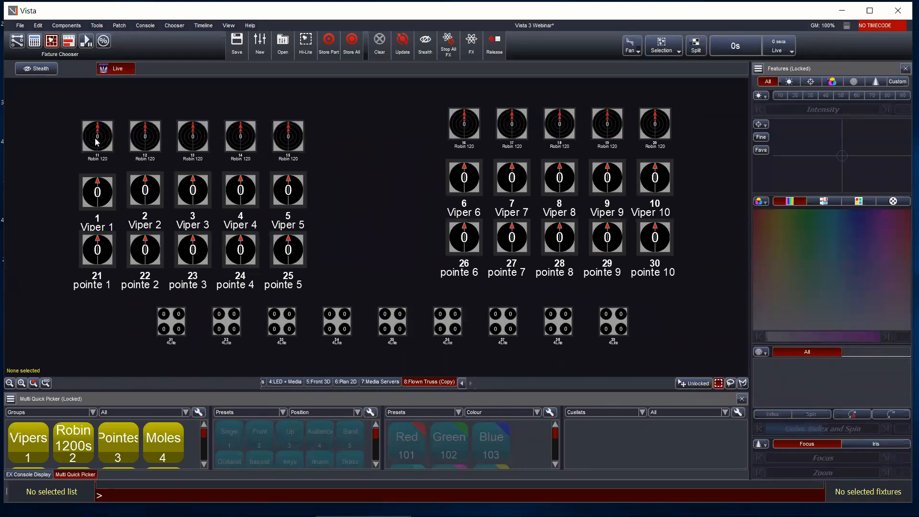
Open the layout management settings and hide the 4Lite fixtures in the Flown Truss (Copy) layout.
{"action": "right_click", "coordinate": [386, 201]}
{"action": "mouse_move", "coordinate": [405, 207]}
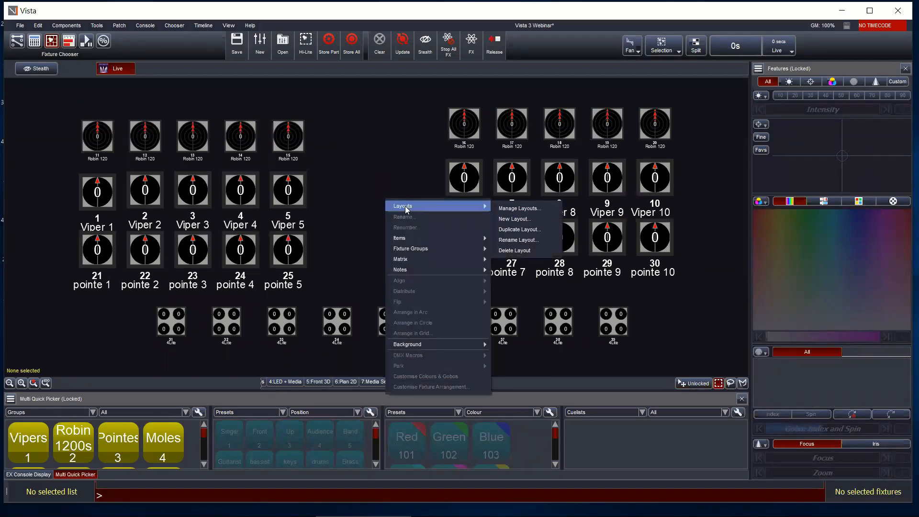
{"action": "left_click", "coordinate": [517, 208]}
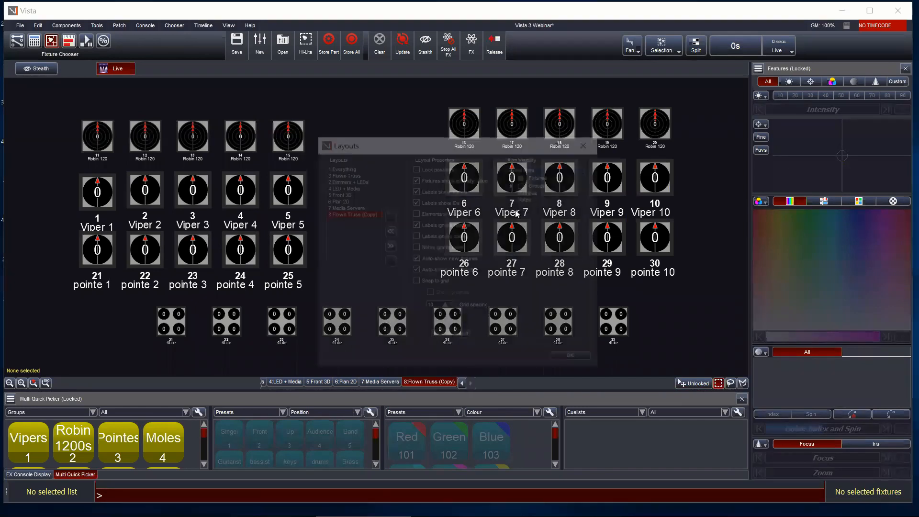
{"action": "left_click_drag", "start_coordinate": [430, 144], "coordinate": [397, 117]}
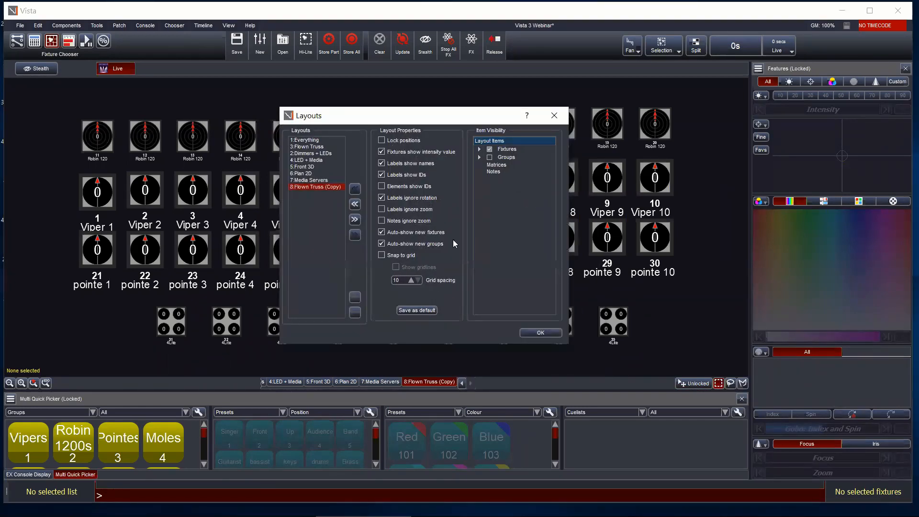
{"action": "left_click", "coordinate": [301, 188]}
{"action": "left_click", "coordinate": [479, 149]}
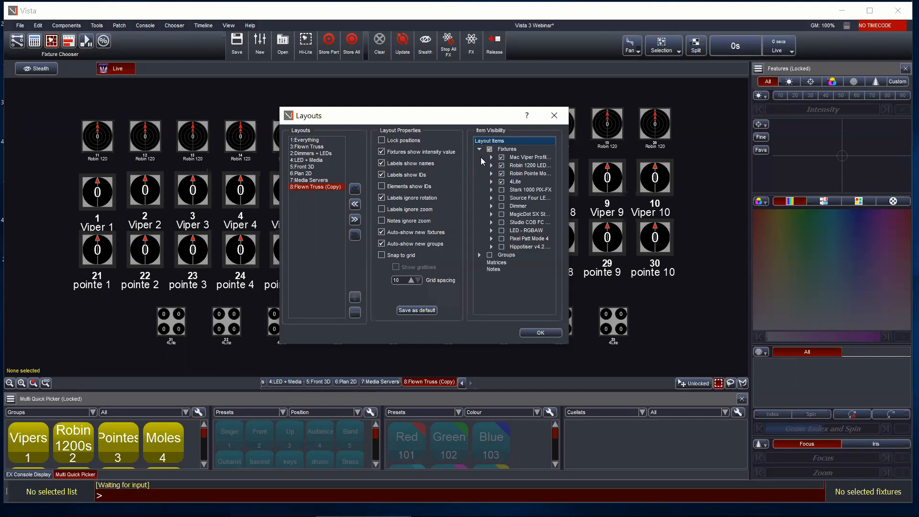
{"action": "left_click", "coordinate": [501, 182]}
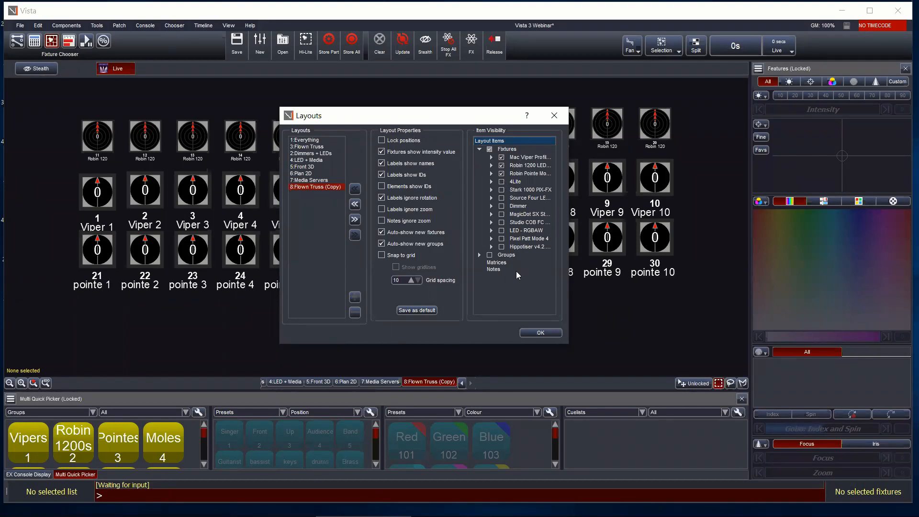
Look through the groups that can be shown or hidden in the Flown Truss (Copy) layout.
{"action": "left_click", "coordinate": [479, 255]}
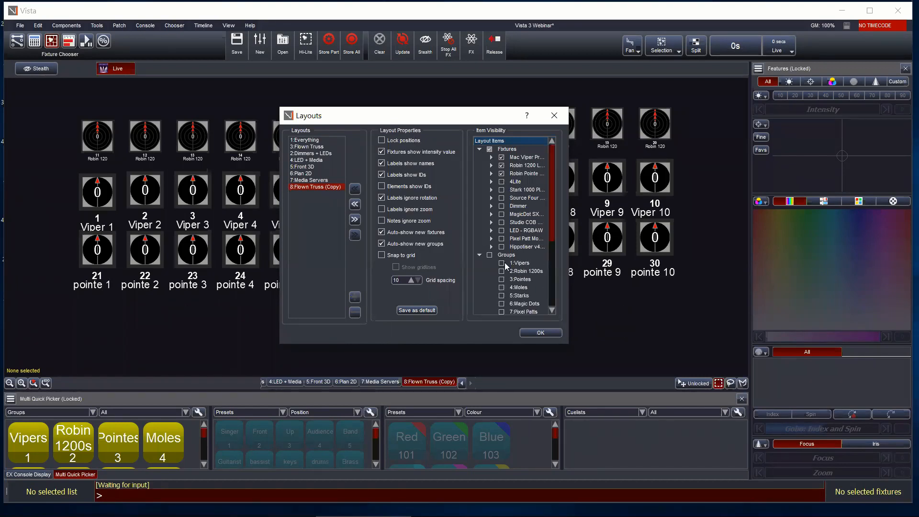
{"action": "scroll", "coordinate": [529, 270], "scroll_direction": "down", "scroll_amount": 5}
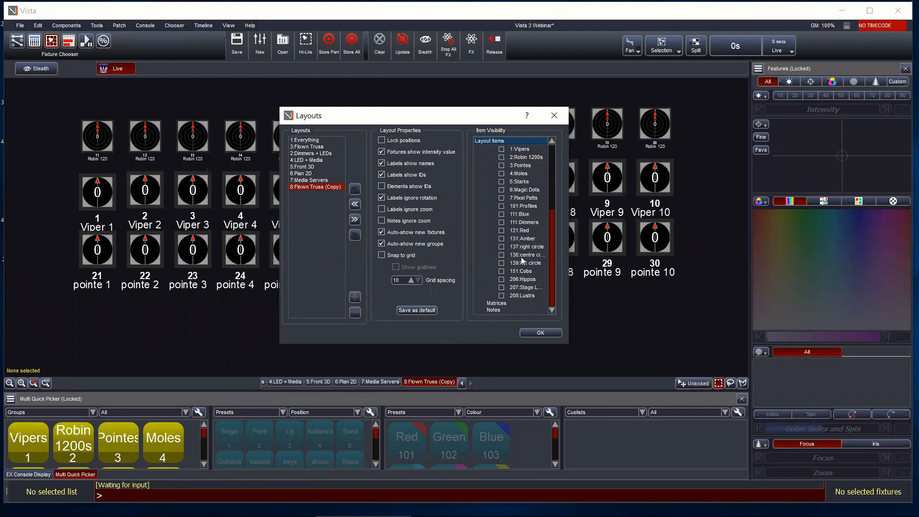
{"action": "scroll", "coordinate": [531, 265], "scroll_direction": "up", "scroll_amount": 4}
{"action": "scroll", "coordinate": [537, 264], "scroll_direction": "down", "scroll_amount": 3}
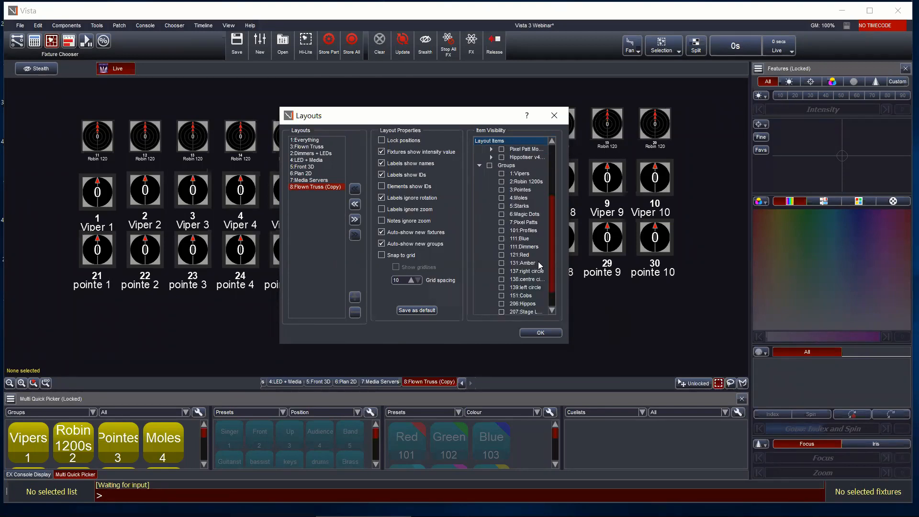
{"action": "scroll", "coordinate": [537, 246], "scroll_direction": "down", "scroll_amount": 2}
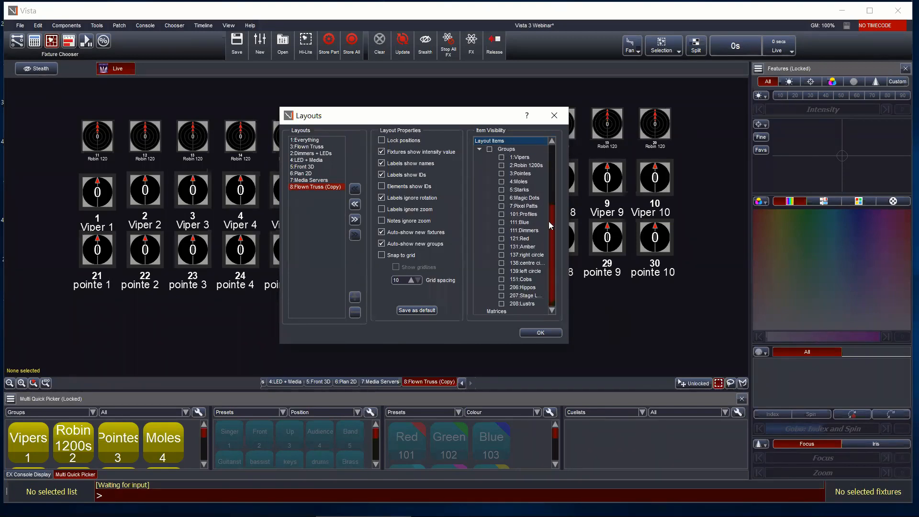
{"action": "scroll", "coordinate": [550, 225], "scroll_direction": "up", "scroll_amount": 5}
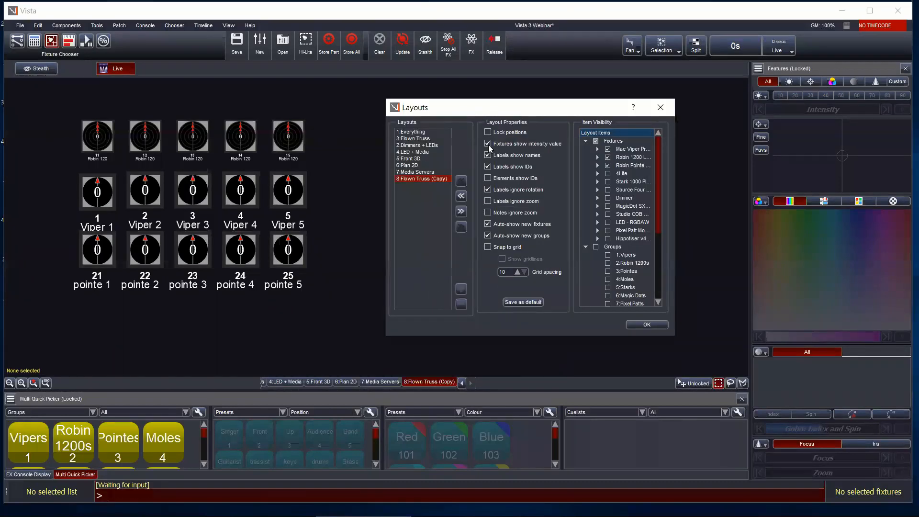
Toggle the copied layout's fixture intensity values, label names and label IDs off and back on.
{"action": "left_click", "coordinate": [488, 144]}
{"action": "left_click", "coordinate": [488, 143]}
{"action": "left_click", "coordinate": [488, 155]}
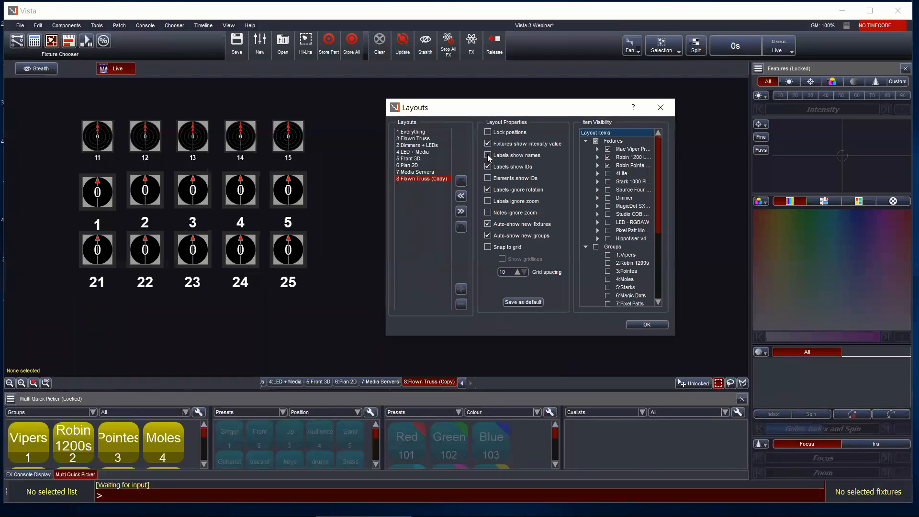
{"action": "left_click", "coordinate": [488, 155]}
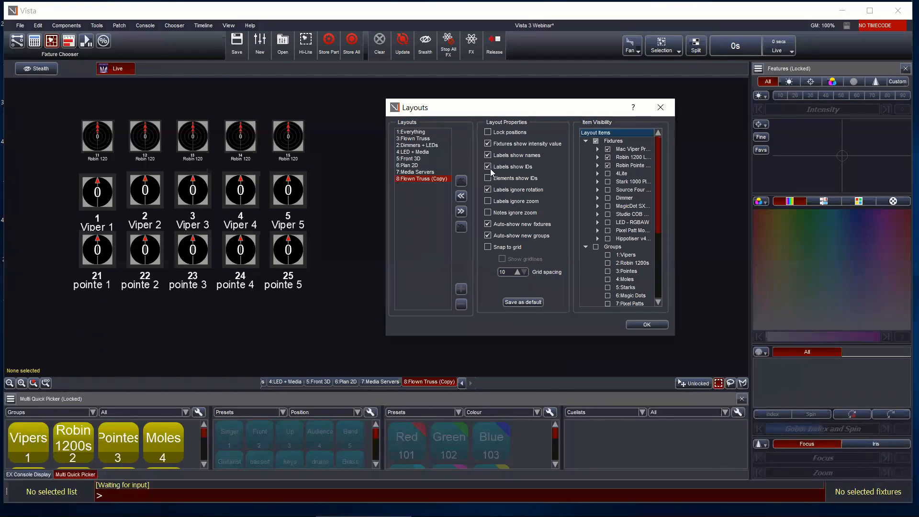
{"action": "left_click", "coordinate": [487, 167]}
{"action": "left_click", "coordinate": [488, 167]}
Try showing element IDs in the copied layout and switch the option off again.
{"action": "key", "text": "ctrl"}
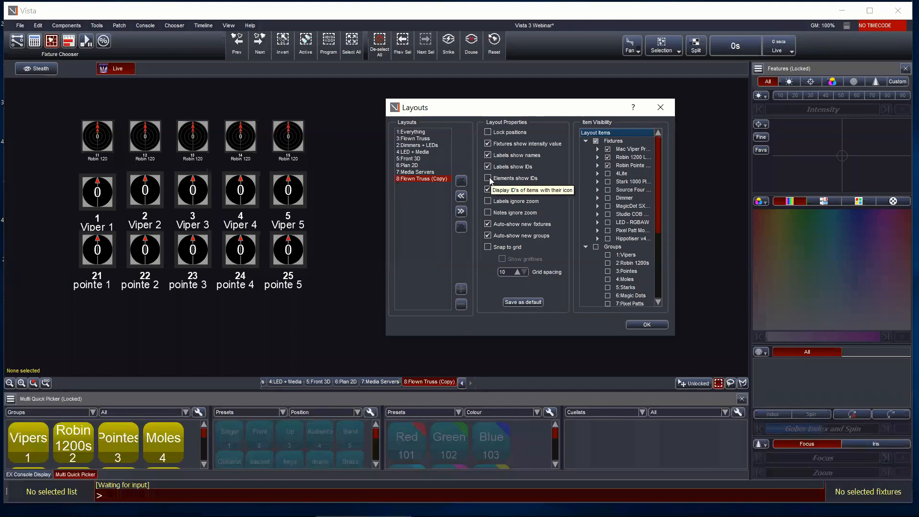
{"action": "key", "text": "ctrl"}
{"action": "key", "text": "shift"}
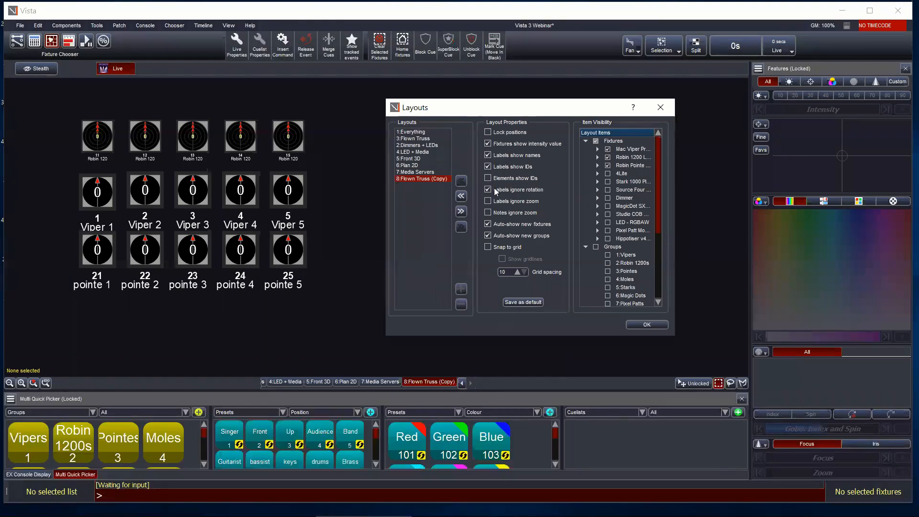
{"action": "key", "text": "shift"}
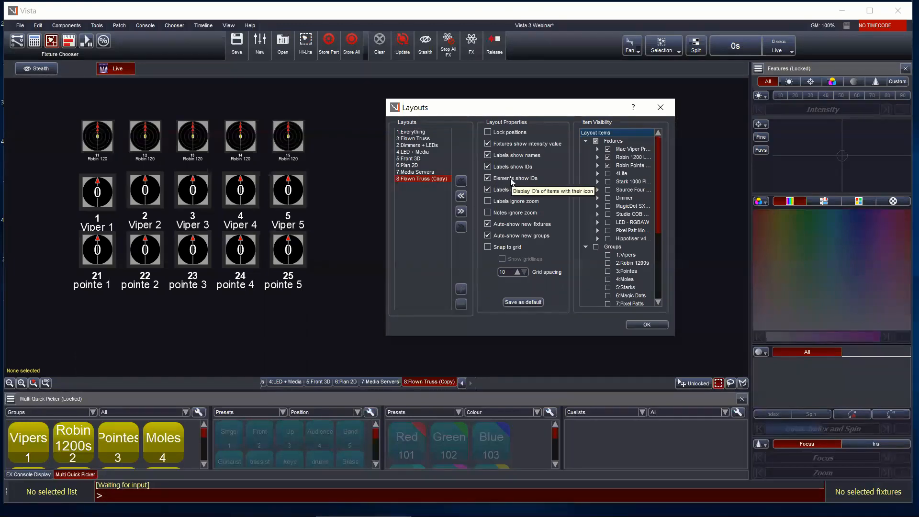
{"action": "left_click", "coordinate": [488, 179]}
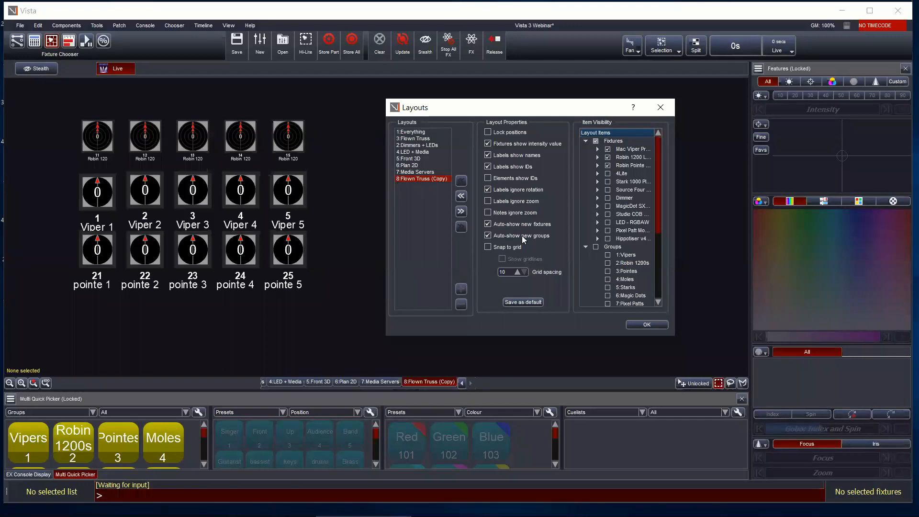
Make the copied layout's labels ignore zoom, apply the setting and check the label size at several zoom levels.
{"action": "left_click", "coordinate": [488, 201]}
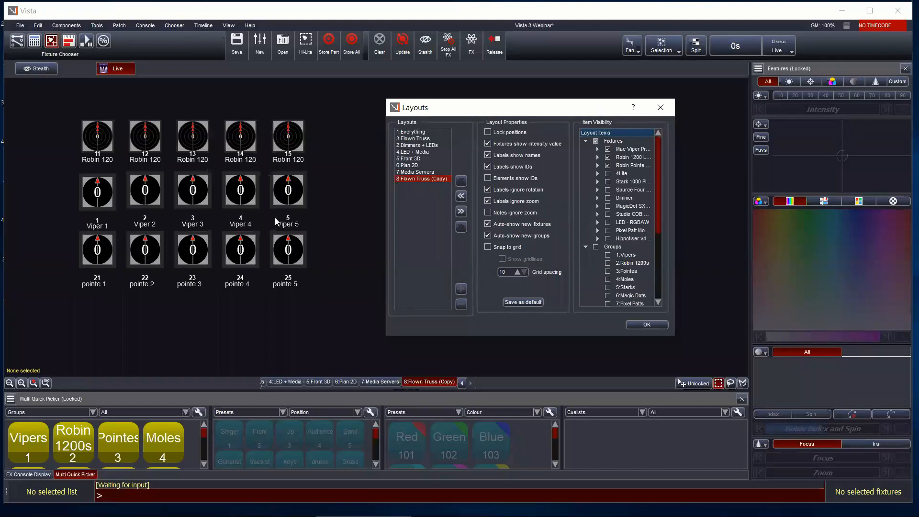
{"action": "left_click", "coordinate": [646, 324]}
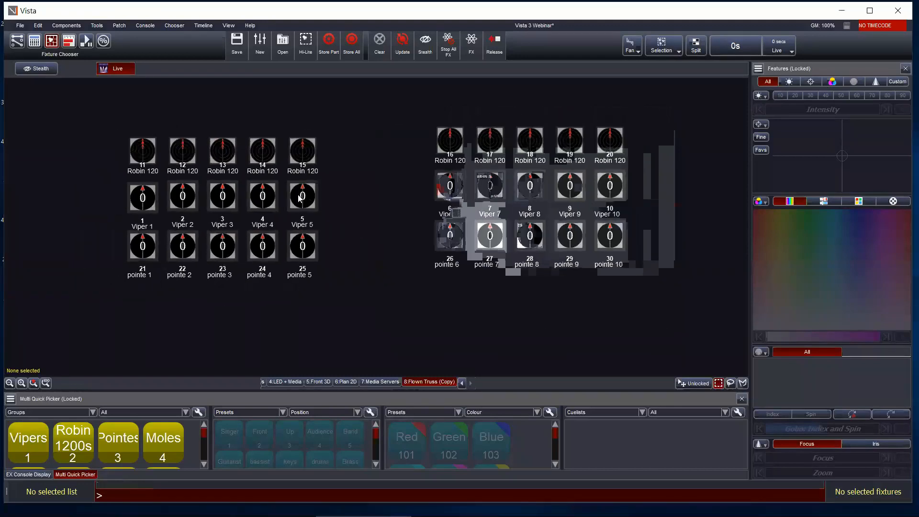
{"action": "scroll", "coordinate": [332, 220], "scroll_direction": "down", "scroll_amount": 10}
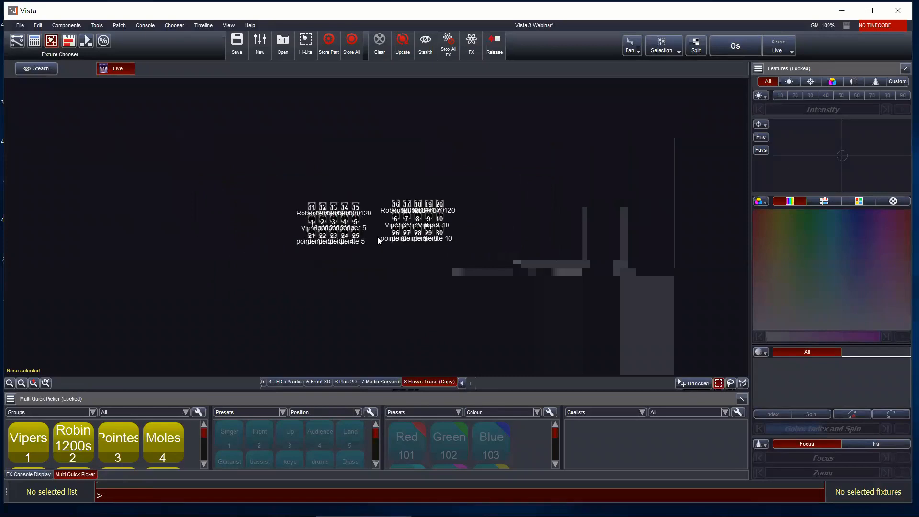
{"action": "scroll", "coordinate": [313, 216], "scroll_direction": "up", "scroll_amount": 8}
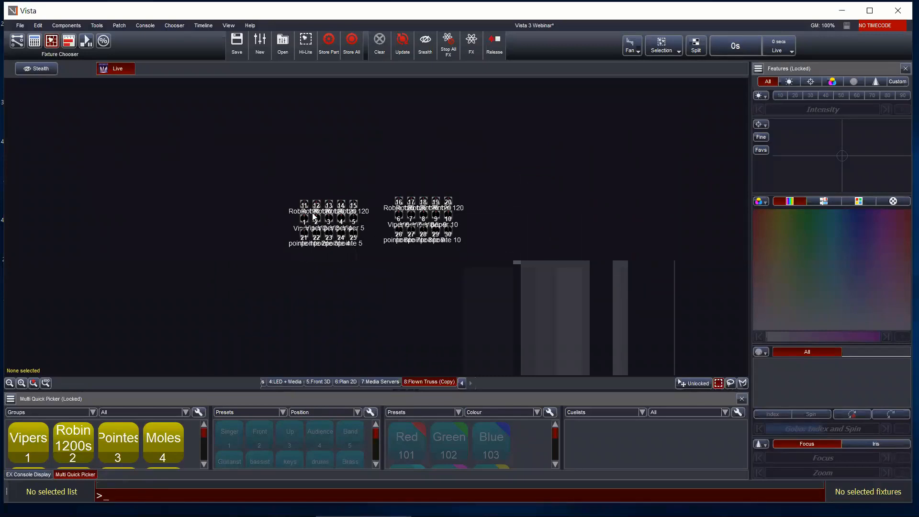
{"action": "scroll", "coordinate": [324, 198], "scroll_direction": "up", "scroll_amount": 8}
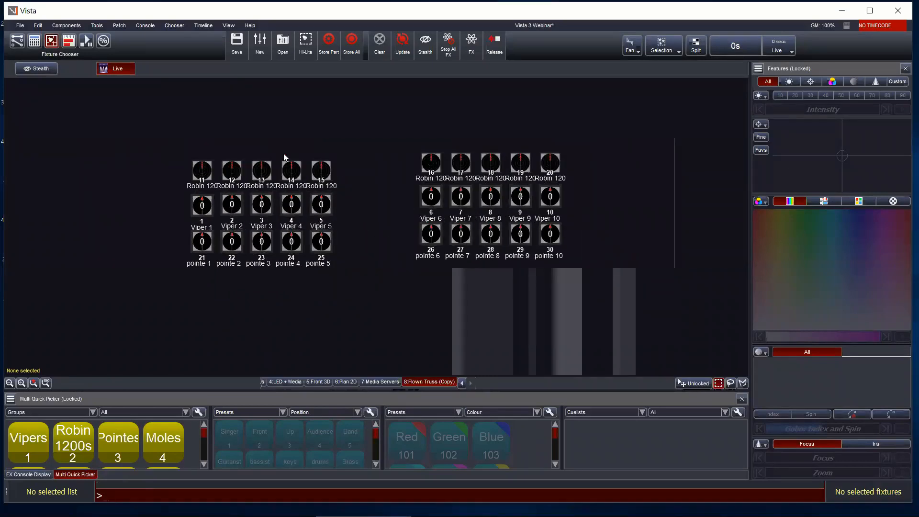
{"action": "scroll", "coordinate": [303, 175], "scroll_direction": "down", "scroll_amount": 10}
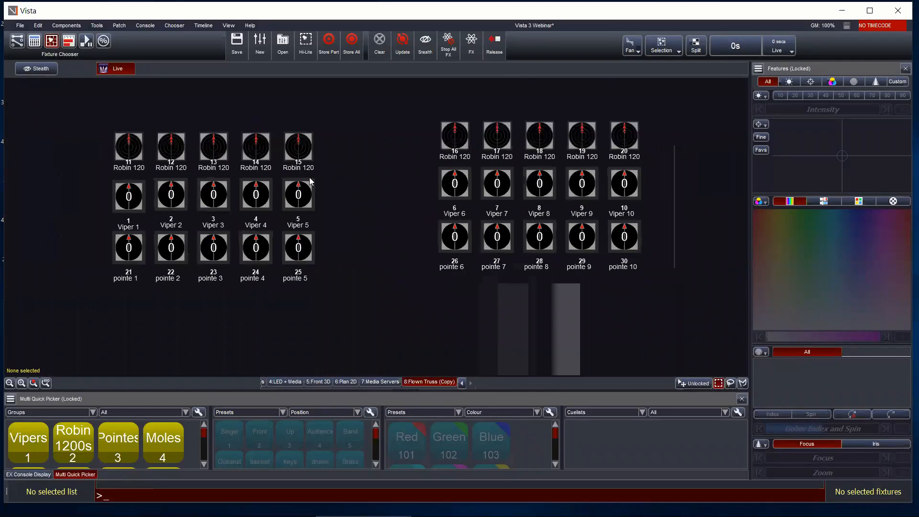
{"action": "scroll", "coordinate": [258, 148], "scroll_direction": "up", "scroll_amount": 4}
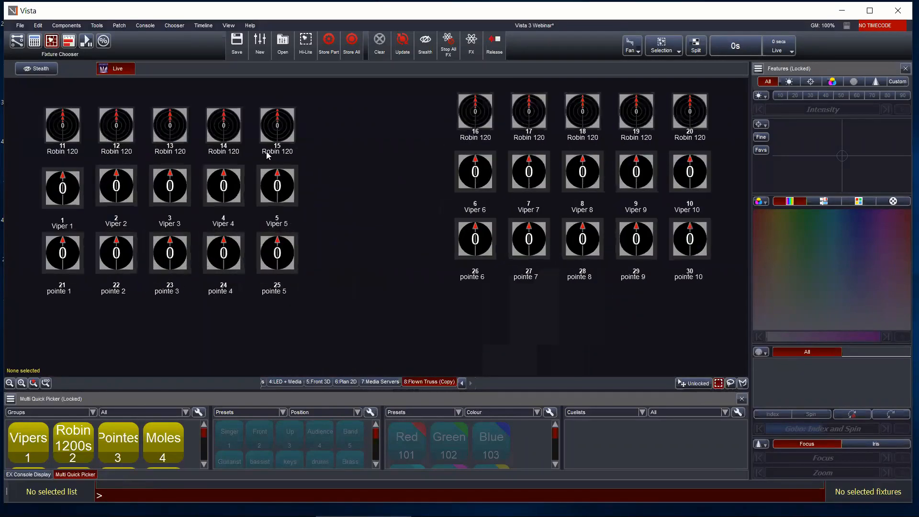
{"action": "scroll", "coordinate": [283, 171], "scroll_direction": "down", "scroll_amount": 6}
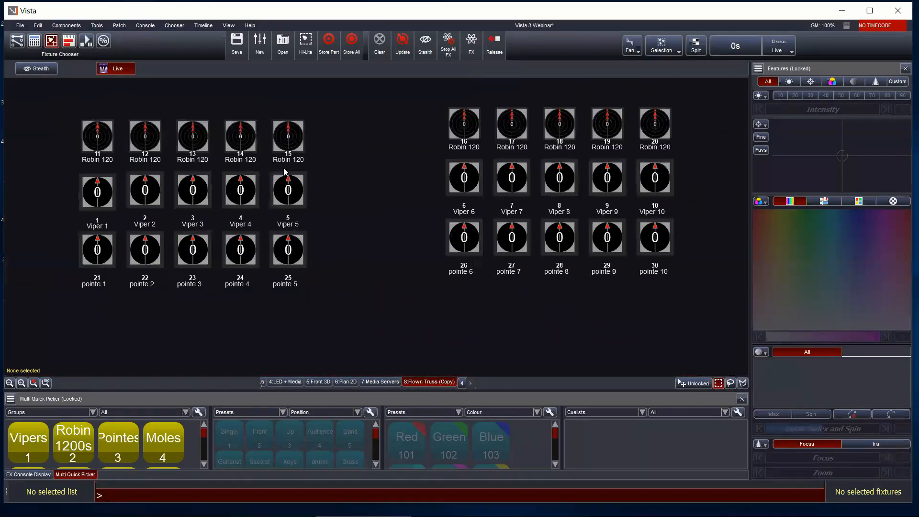
{"action": "scroll", "coordinate": [320, 196], "scroll_direction": "down", "scroll_amount": 3}
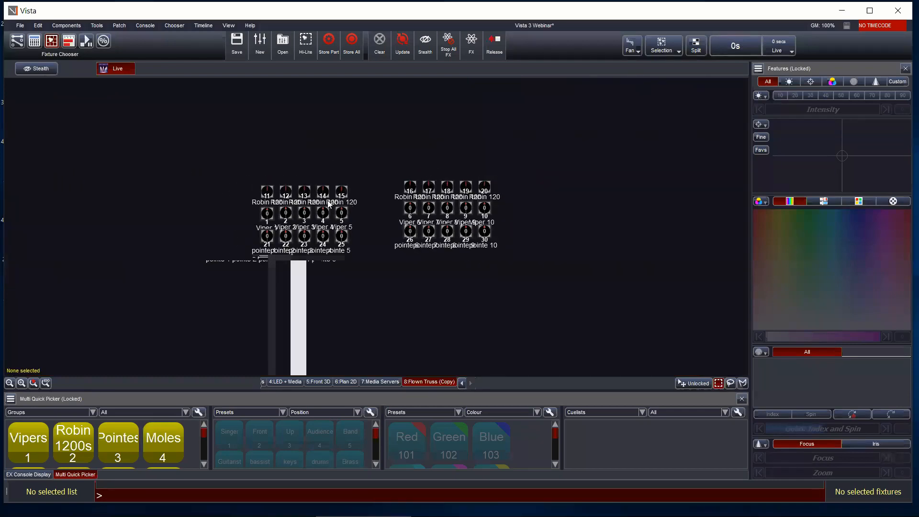
{"action": "scroll", "coordinate": [366, 188], "scroll_direction": "up", "scroll_amount": 3}
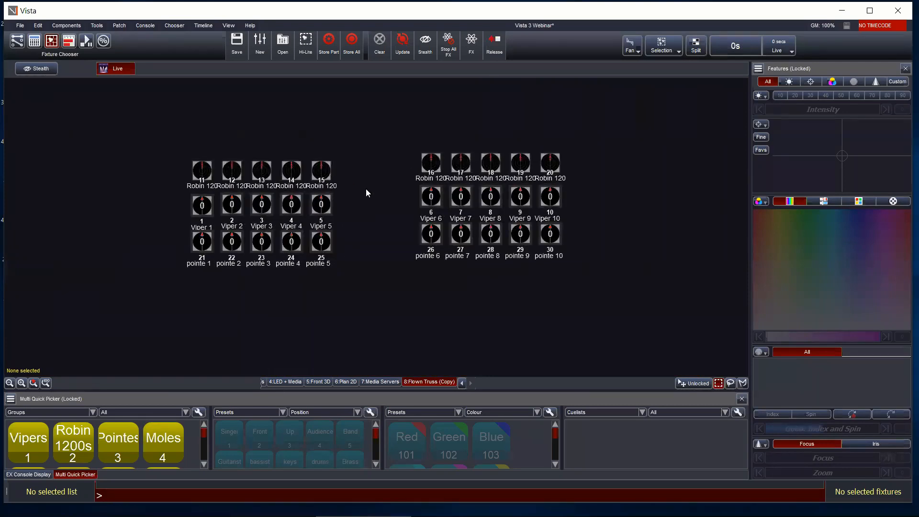
{"action": "scroll", "coordinate": [348, 175], "scroll_direction": "up", "scroll_amount": 1}
Reopen the layout management settings and stop the copied layout's labels from ignoring zoom.
{"action": "right_click", "coordinate": [349, 175]}
{"action": "mouse_move", "coordinate": [369, 180]}
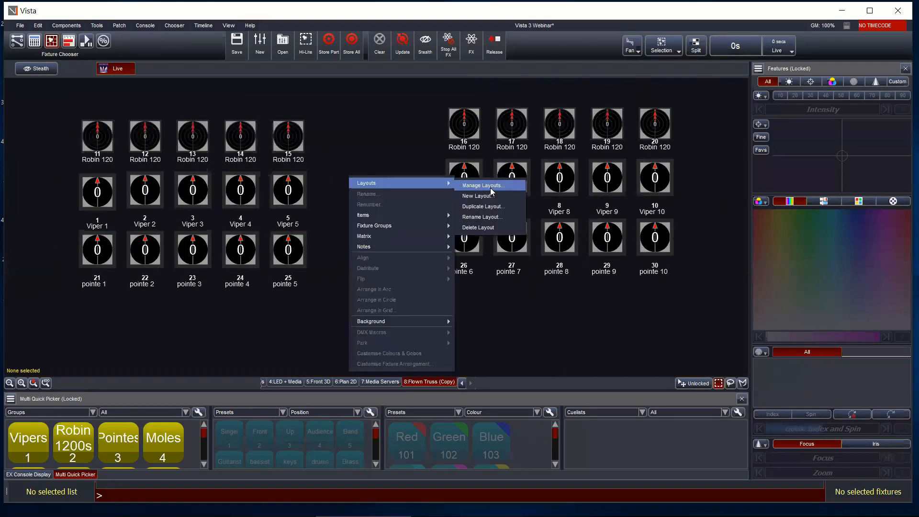
{"action": "left_click", "coordinate": [483, 180]}
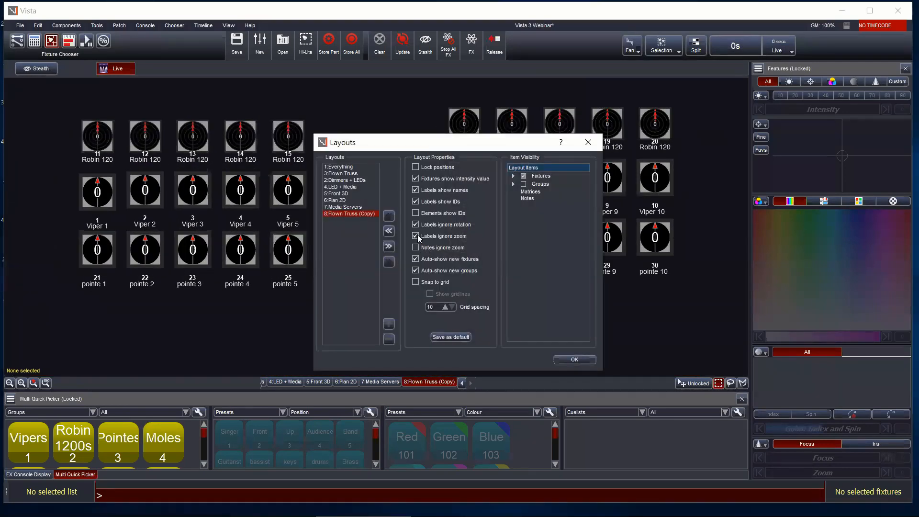
{"action": "left_click", "coordinate": [416, 236]}
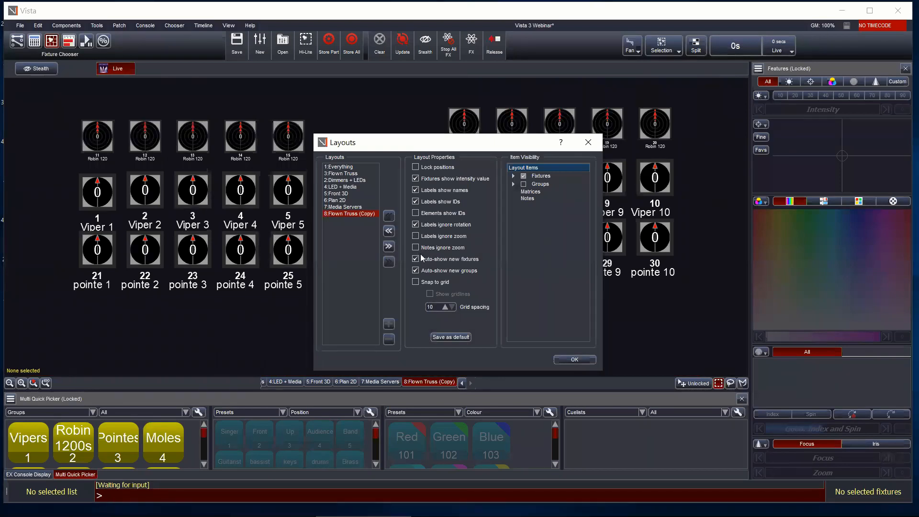
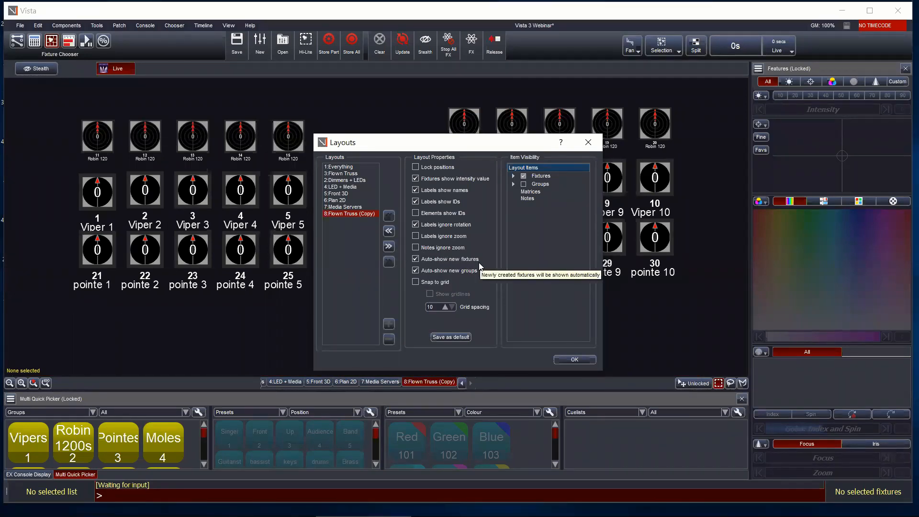
Turn off auto-show for new fixtures and groups, switch it back on for new fixtures, and confirm the layout settings.
{"action": "left_click", "coordinate": [416, 259]}
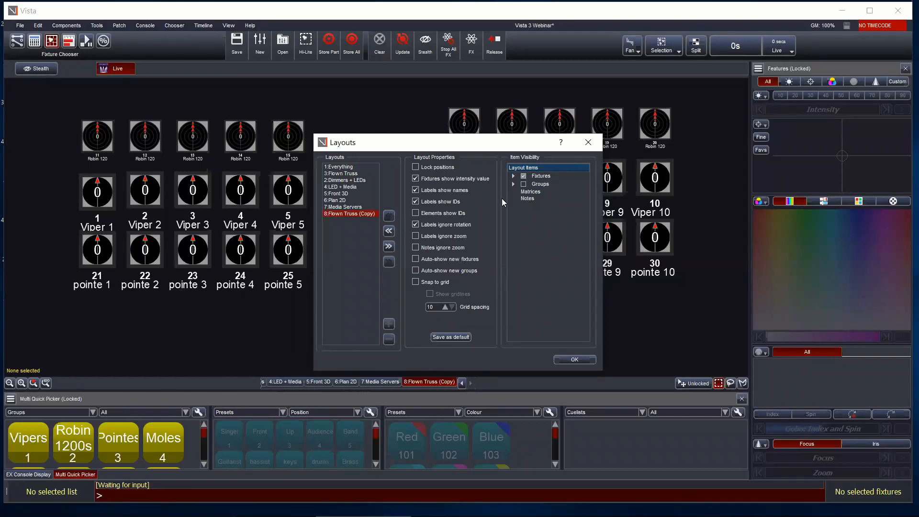
{"action": "left_click", "coordinate": [514, 177]}
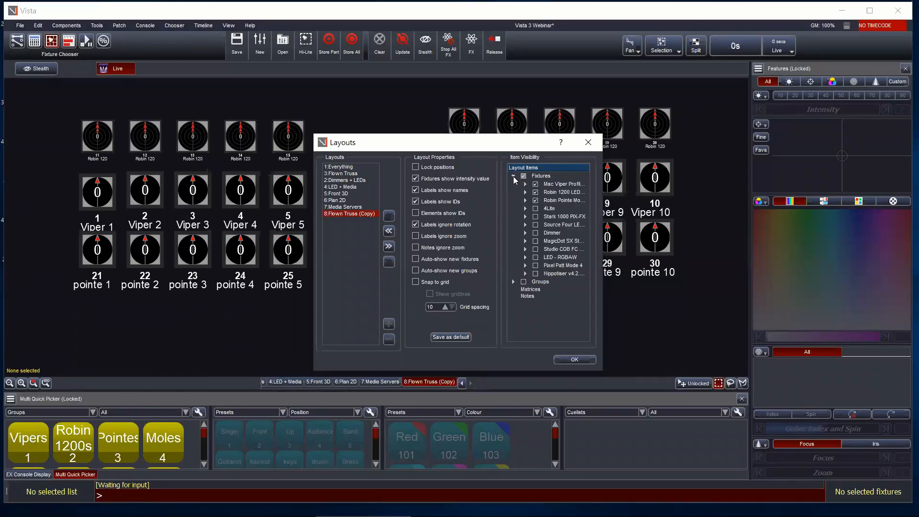
{"action": "left_click", "coordinate": [513, 176]}
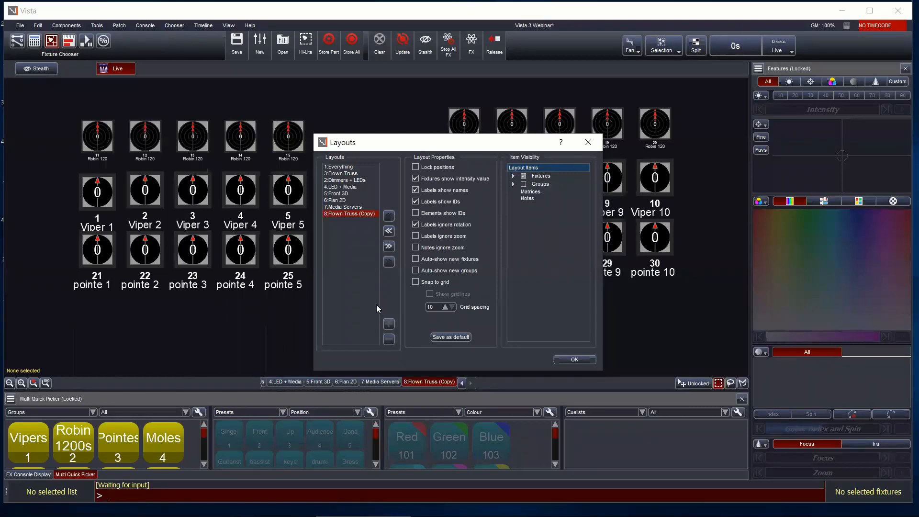
{"action": "left_click", "coordinate": [416, 260]}
{"action": "left_click", "coordinate": [574, 359]}
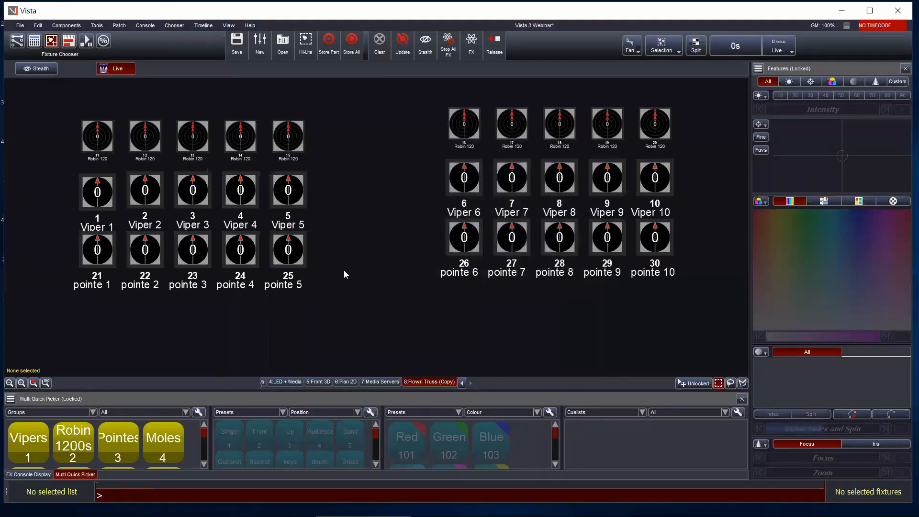
{"action": "scroll", "coordinate": [355, 298], "scroll_direction": "down", "scroll_amount": 12}
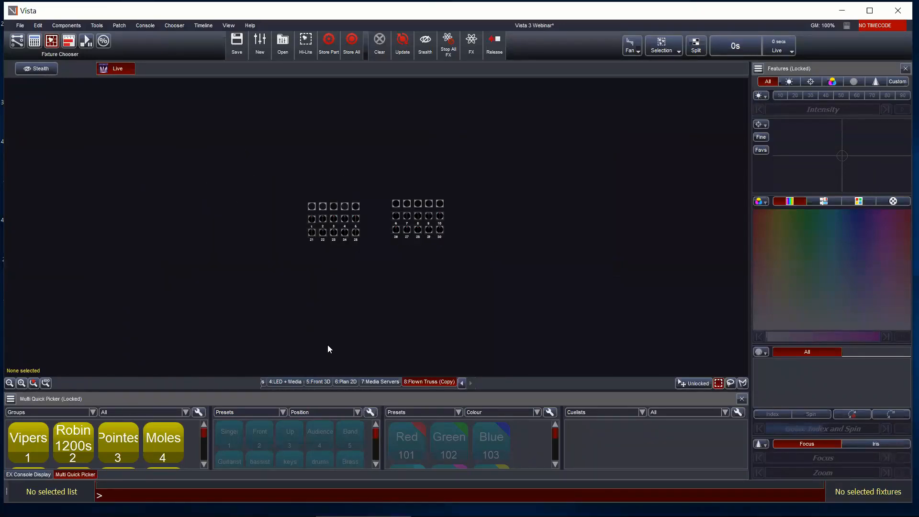
Show gridlines in the copied layout, set the grid spacing to 60 and confirm the layout settings.
{"action": "scroll", "coordinate": [396, 206], "scroll_direction": "up", "scroll_amount": 12}
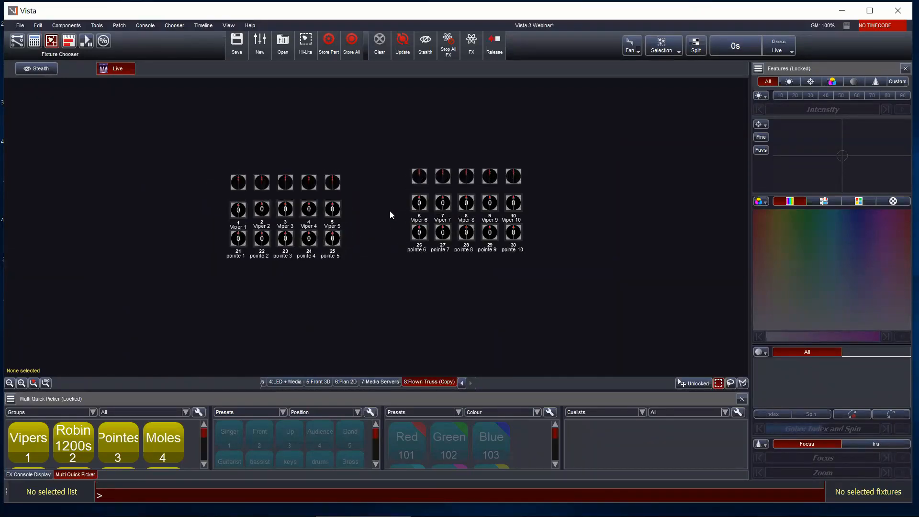
{"action": "scroll", "coordinate": [388, 240], "scroll_direction": "up", "scroll_amount": 2}
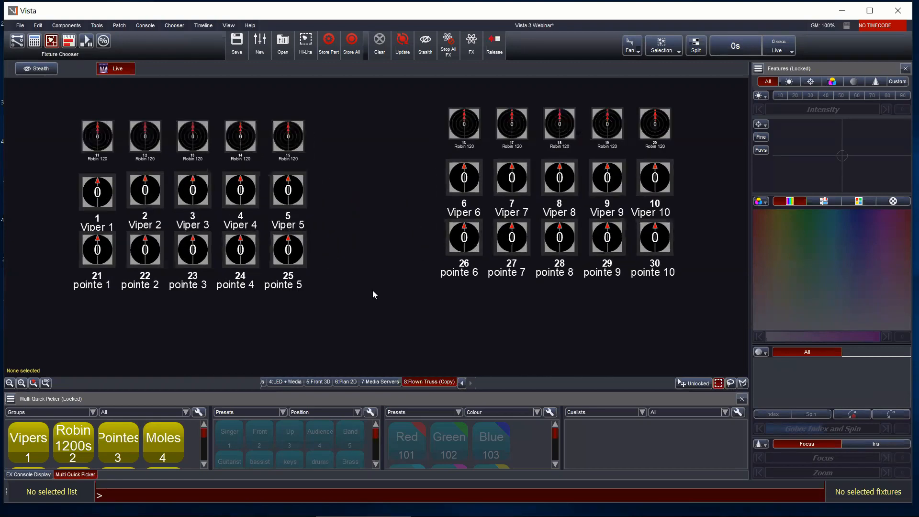
{"action": "right_click", "coordinate": [375, 192]}
{"action": "mouse_move", "coordinate": [431, 198]}
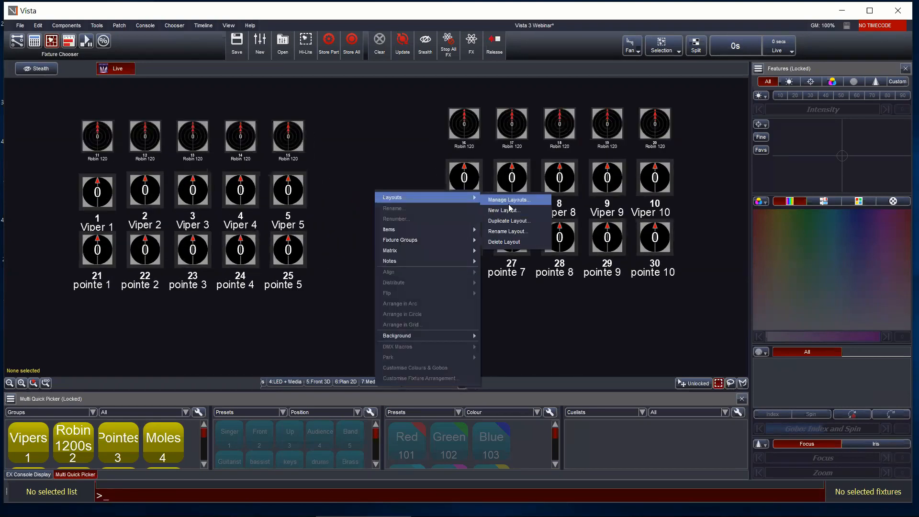
{"action": "left_click", "coordinate": [508, 203]}
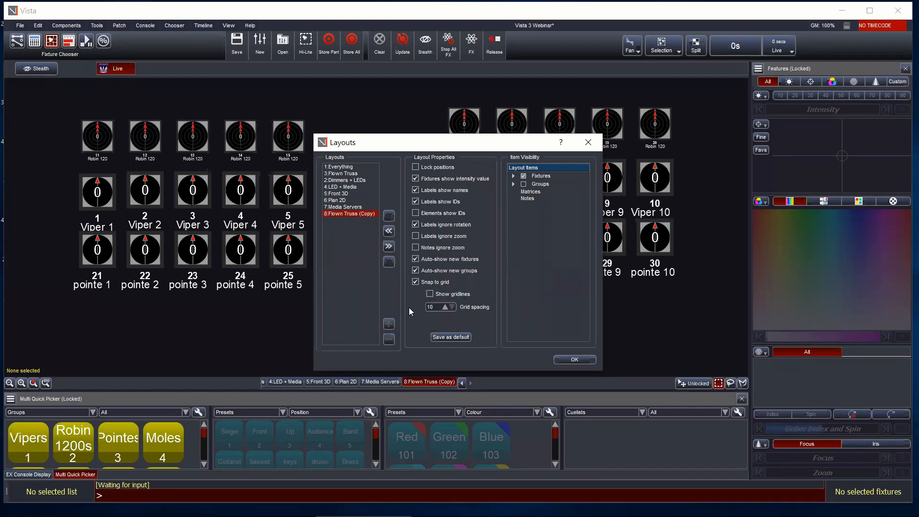
{"action": "left_click", "coordinate": [427, 294]}
{"action": "left_click", "coordinate": [438, 310]}
{"action": "left_click", "coordinate": [581, 359]}
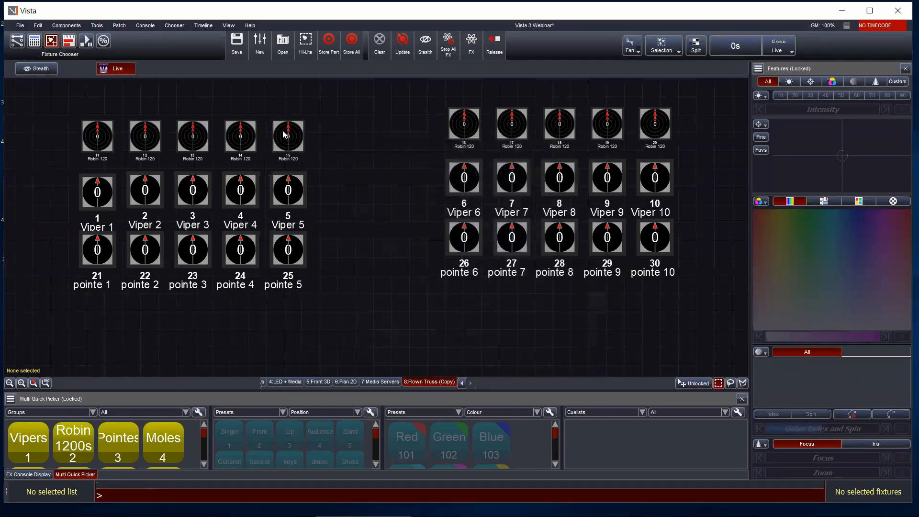
Test grid snapping by moving Viper 5 into the gap between the two blocks and back beside Viper 4.
{"action": "scroll", "coordinate": [287, 194], "scroll_direction": "up", "scroll_amount": 2}
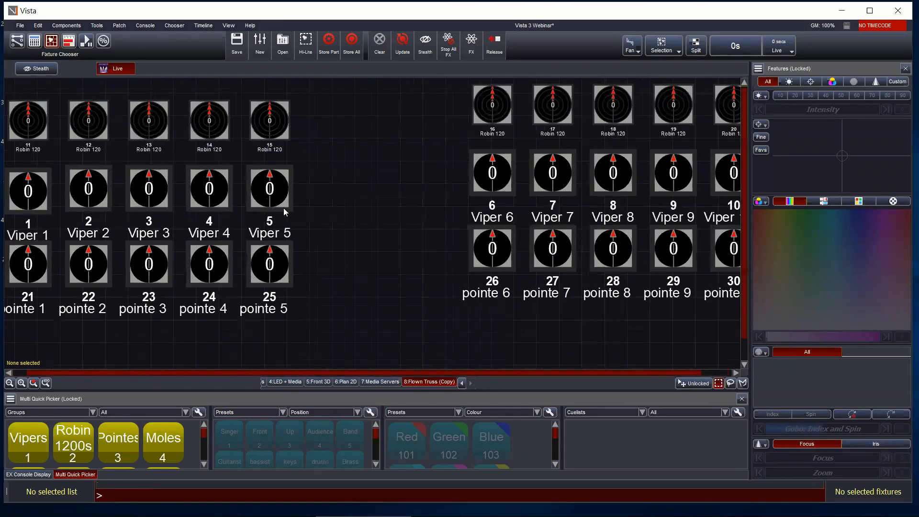
{"action": "scroll", "coordinate": [284, 207], "scroll_direction": "up", "scroll_amount": 1}
{"action": "left_click", "coordinate": [283, 208]}
{"action": "left_click_drag", "start_coordinate": [283, 208], "coordinate": [400, 201]}
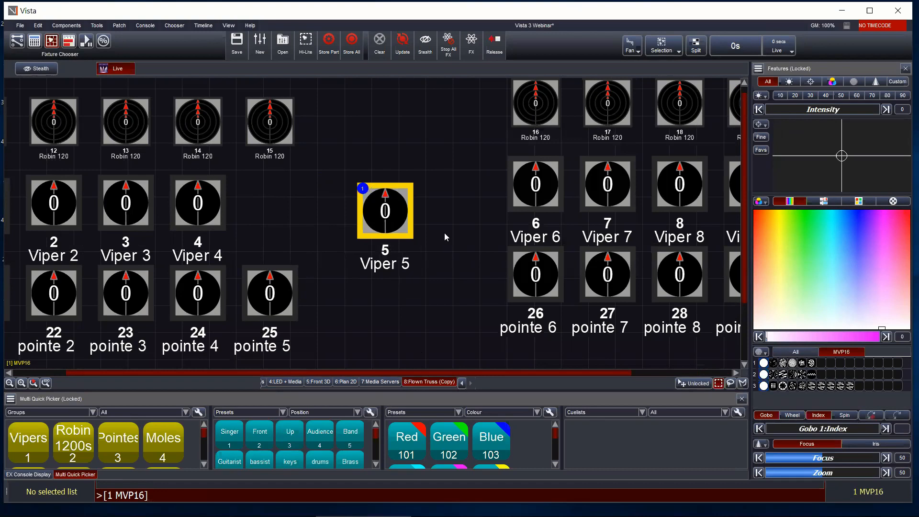
{"action": "scroll", "coordinate": [431, 177], "scroll_direction": "down", "scroll_amount": 1}
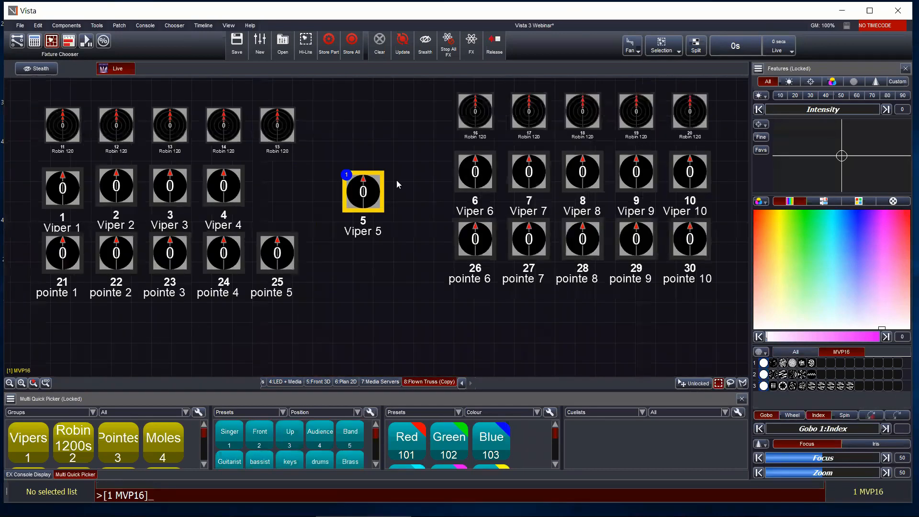
{"action": "scroll", "coordinate": [395, 207], "scroll_direction": "down", "scroll_amount": 1}
{"action": "left_click_drag", "start_coordinate": [365, 194], "coordinate": [302, 194]}
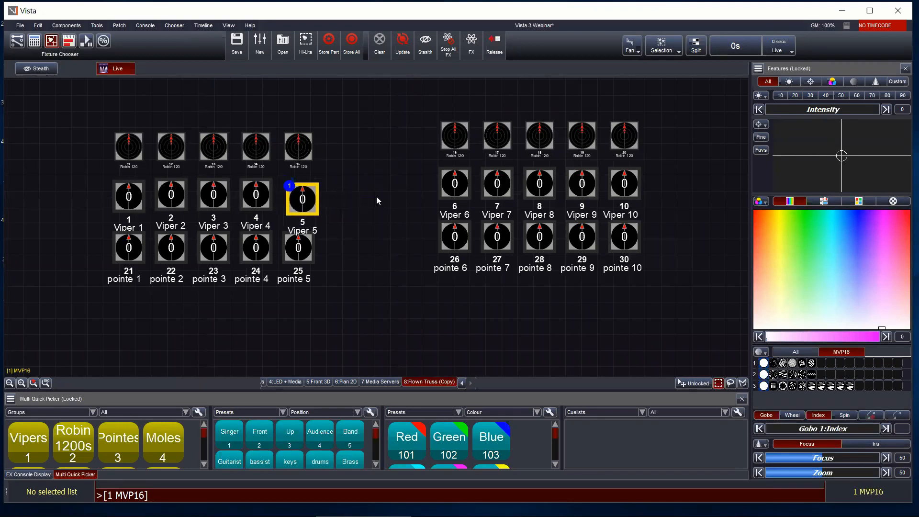
{"action": "left_click", "coordinate": [376, 201]}
Review the copied layout's snap-to-grid, gridline and spacing options in the layout management settings.
{"action": "right_click", "coordinate": [377, 197]}
{"action": "mouse_move", "coordinate": [407, 270]}
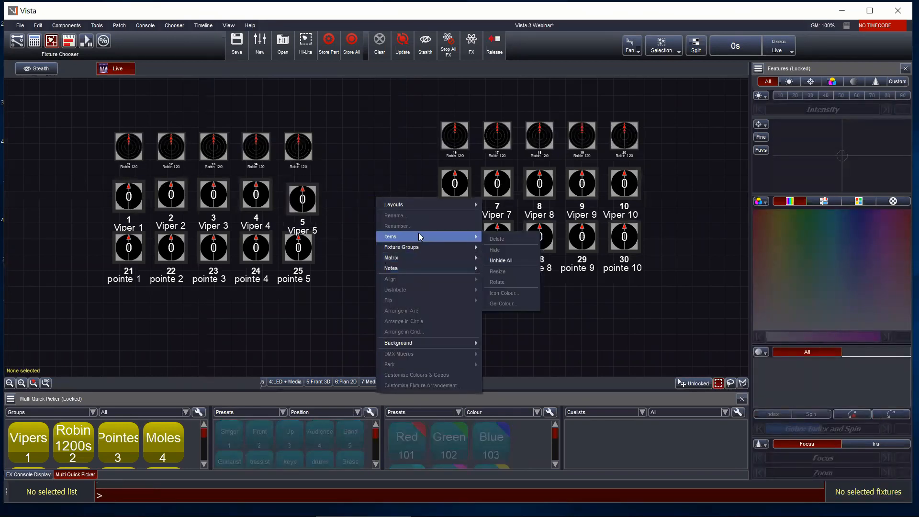
{"action": "mouse_move", "coordinate": [412, 204]}
{"action": "left_click", "coordinate": [509, 207]}
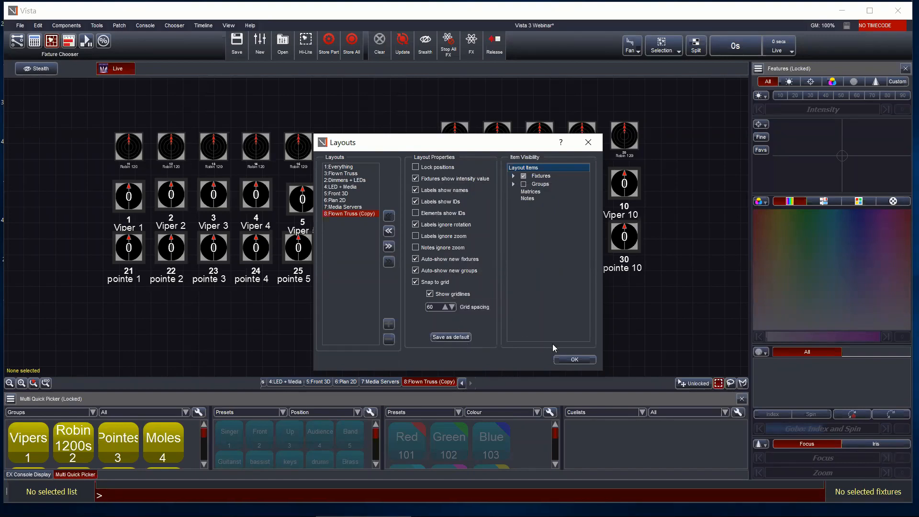
{"action": "left_click", "coordinate": [566, 359]}
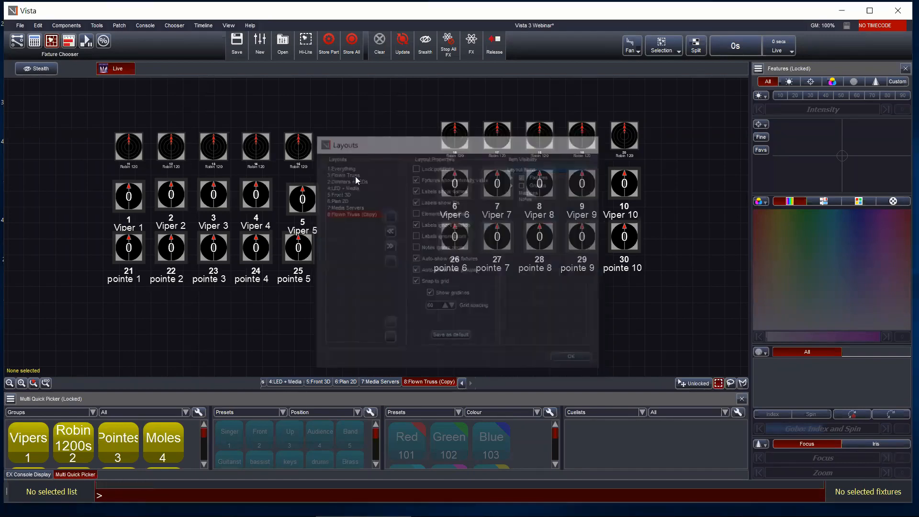
Reposition Vipers 5, 4 and 3 individually so their row is unevenly spaced, and clear the fixture selection.
{"action": "left_click_drag", "start_coordinate": [310, 203], "coordinate": [374, 204]}
{"action": "mouse_move", "coordinate": [253, 190]}
{"action": "left_mouse_down"}
{"action": "mouse_move", "coordinate": [277, 200]}
{"action": "mouse_move", "coordinate": [268, 194]}
{"action": "left_mouse_up"}
{"action": "left_click_drag", "start_coordinate": [375, 208], "coordinate": [326, 208]}
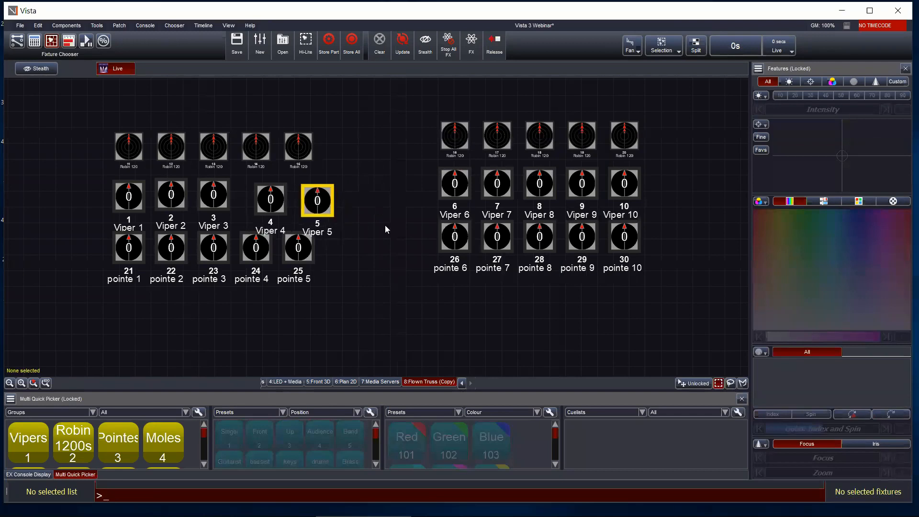
{"action": "left_click_drag", "start_coordinate": [213, 196], "coordinate": [223, 200]}
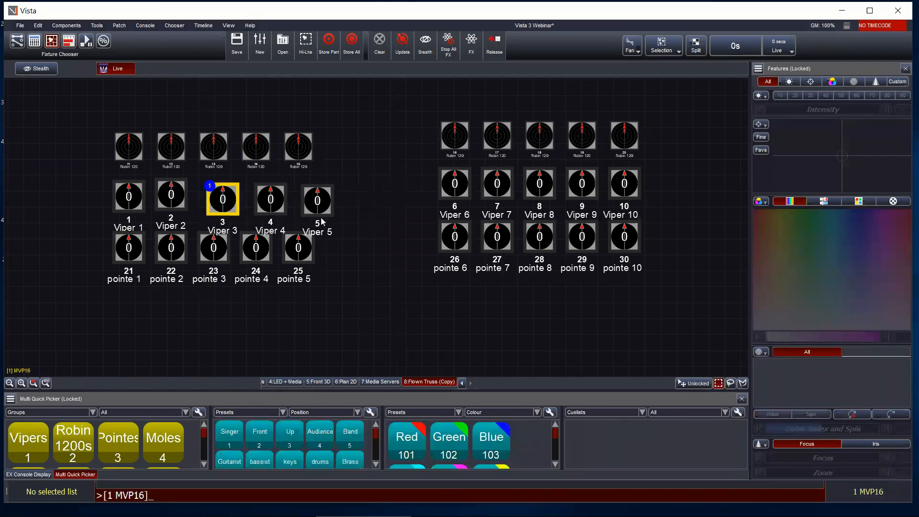
{"action": "left_click", "coordinate": [358, 208]}
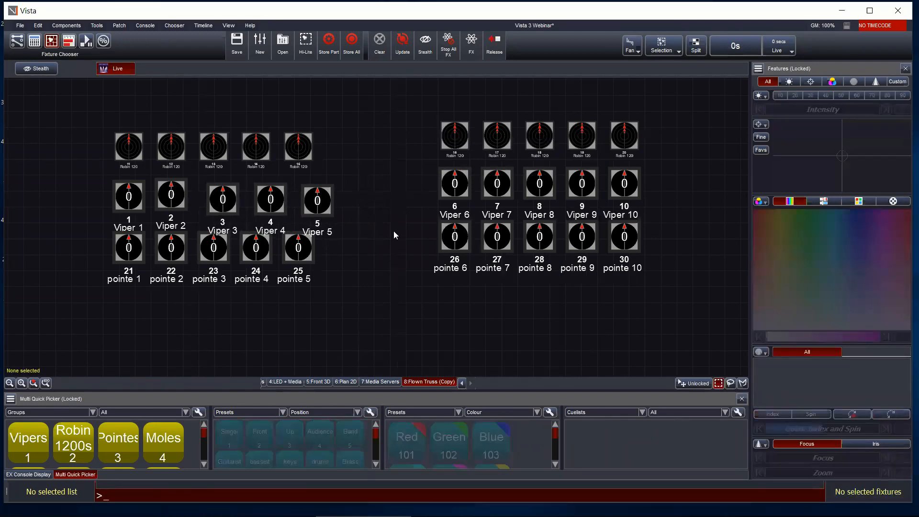
Select Vipers 1 to 10 and arrange them in a grid with 1 row, sorted by user ID.
{"action": "left_click_drag", "start_coordinate": [64, 179], "coordinate": [651, 202]}
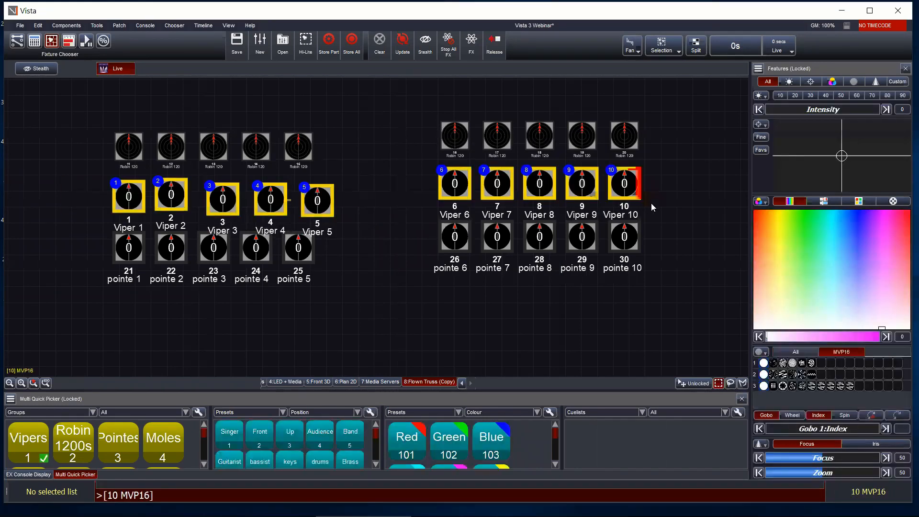
{"action": "right_click", "coordinate": [341, 194]}
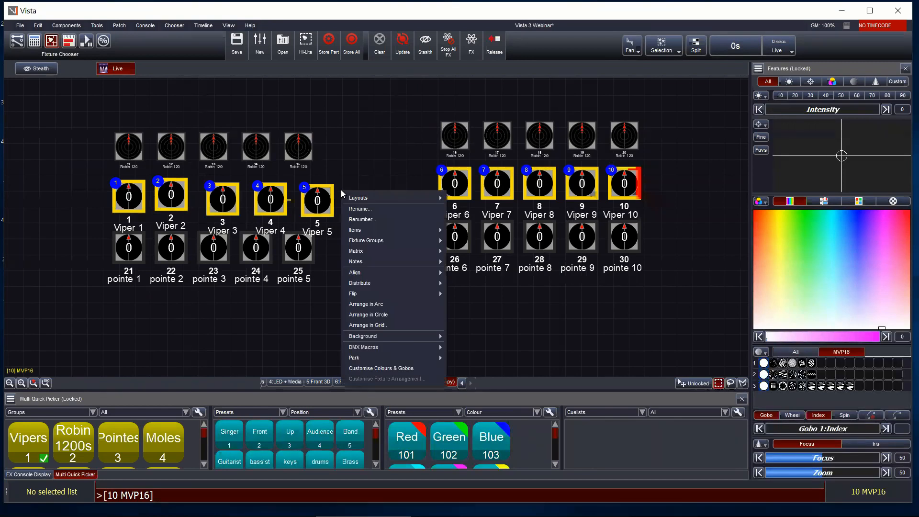
{"action": "mouse_move", "coordinate": [366, 286]}
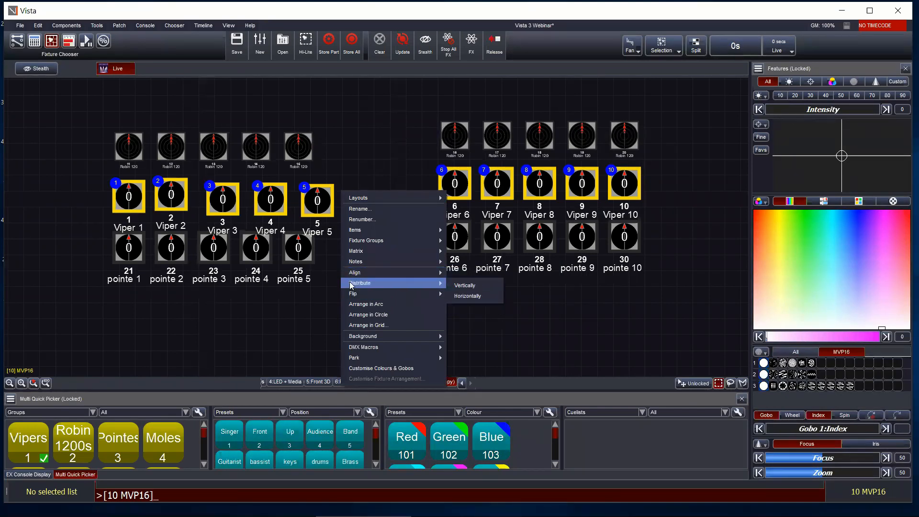
{"action": "left_click", "coordinate": [387, 326]}
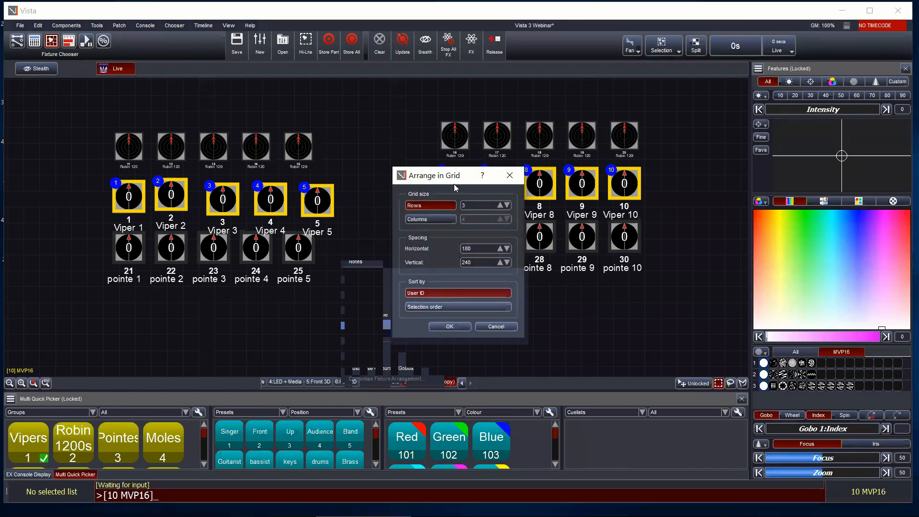
{"action": "left_click_drag", "start_coordinate": [454, 184], "coordinate": [422, 204]}
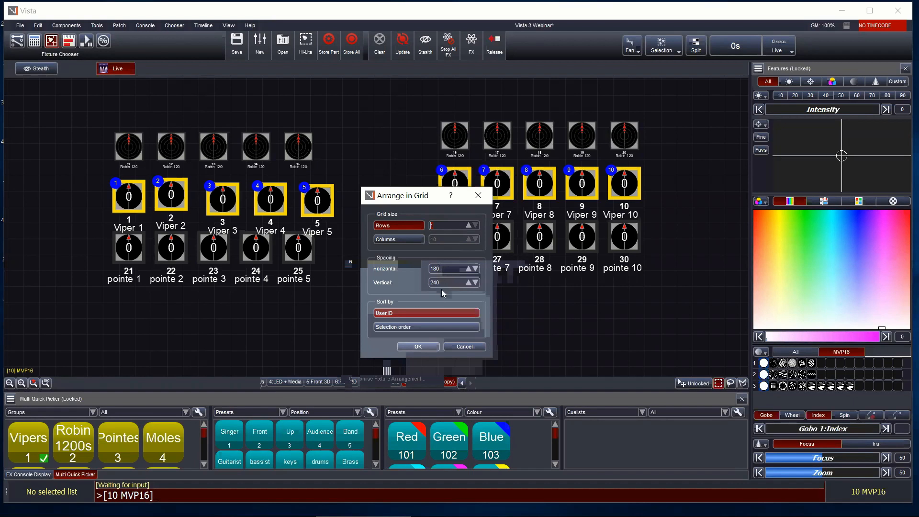
{"action": "left_click", "coordinate": [431, 345]}
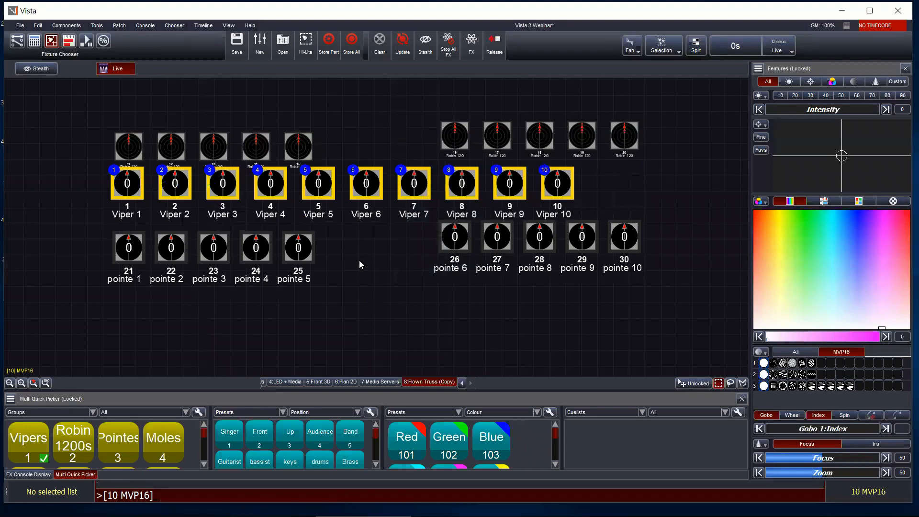
{"action": "scroll", "coordinate": [387, 257], "scroll_direction": "down", "scroll_amount": 3}
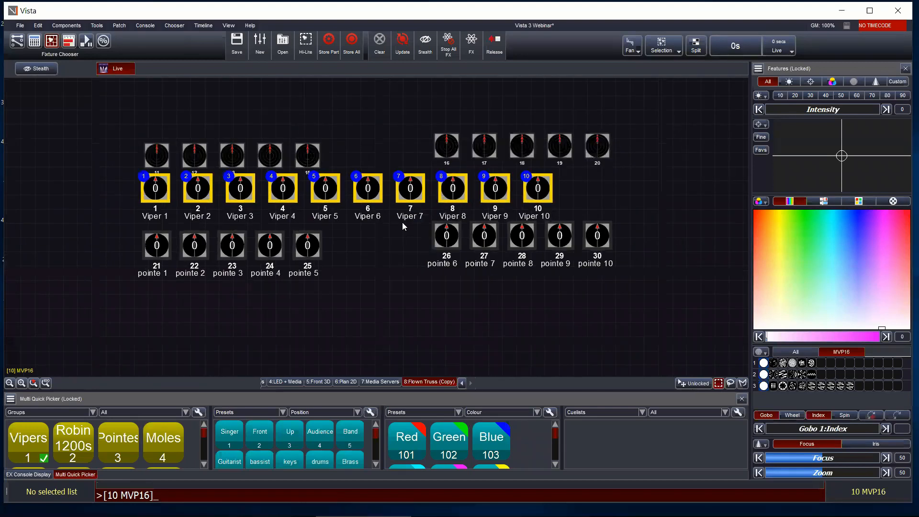
{"action": "scroll", "coordinate": [286, 243], "scroll_direction": "up", "scroll_amount": 5}
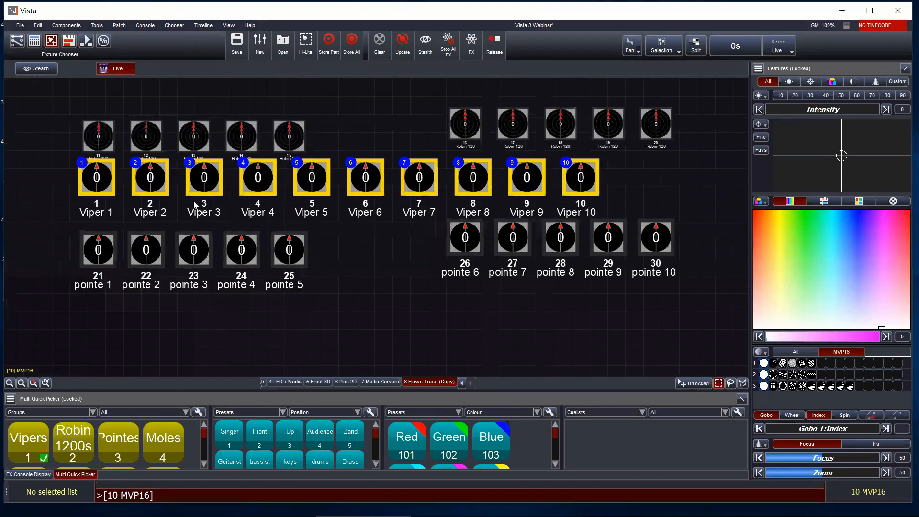
Move the Viper row below the pointe fixtures and rearrange it as a grid with 2 rows.
{"action": "scroll", "coordinate": [107, 180], "scroll_direction": "down", "scroll_amount": 3}
{"action": "left_click_drag", "start_coordinate": [426, 167], "coordinate": [445, 313]}
{"action": "right_click", "coordinate": [444, 319]}
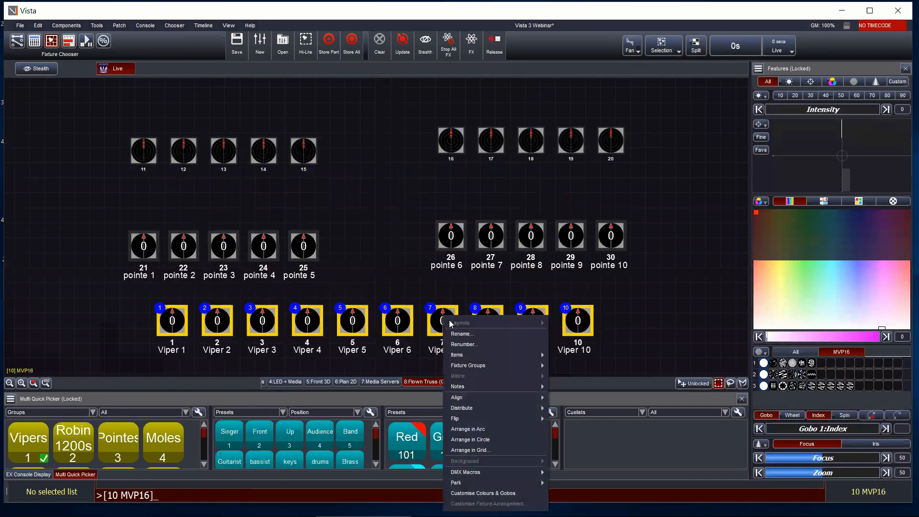
{"action": "left_click", "coordinate": [486, 450]}
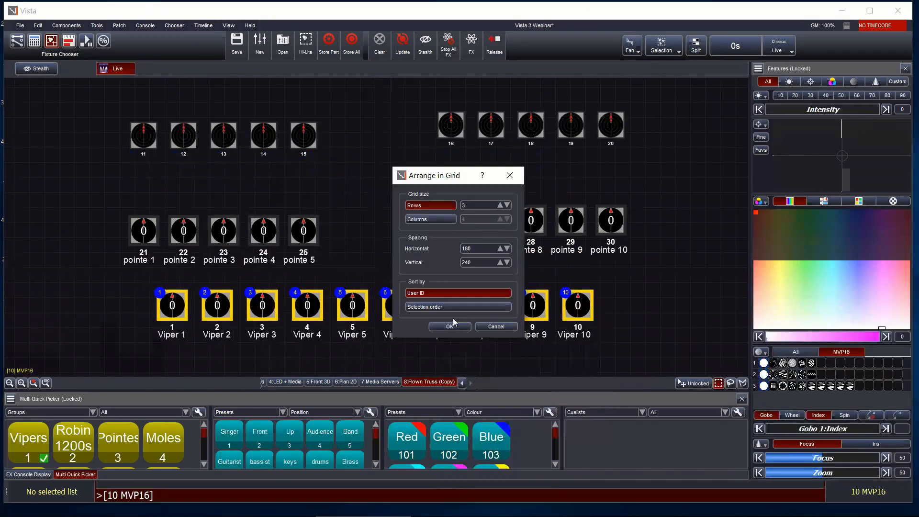
{"action": "left_click", "coordinate": [507, 205]}
{"action": "left_click", "coordinate": [452, 327]}
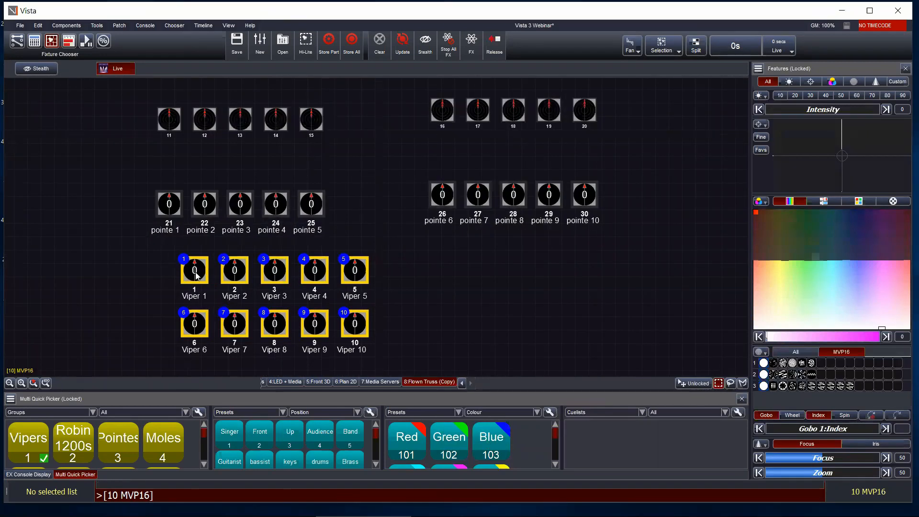
Arrange the ten Vipers in a circle and move it below the gap between the two pointe blocks.
{"action": "right_click", "coordinate": [196, 274]}
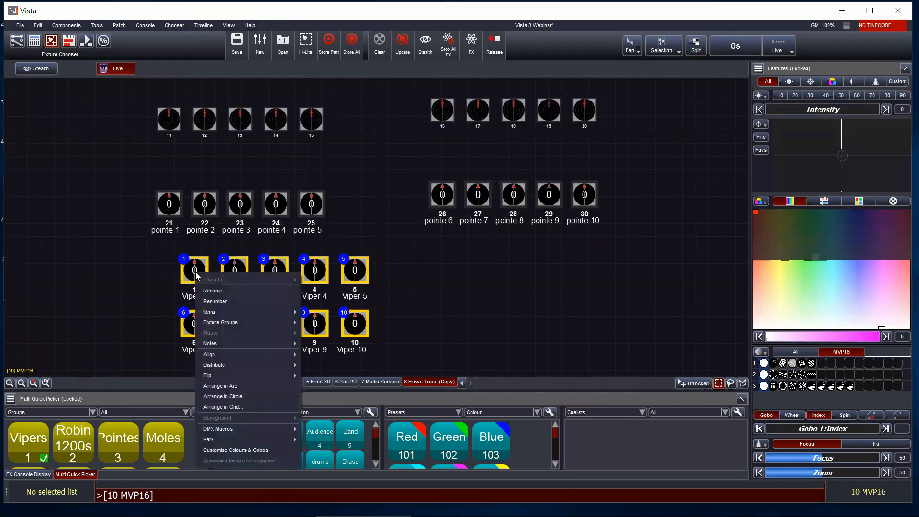
{"action": "left_click", "coordinate": [243, 395]}
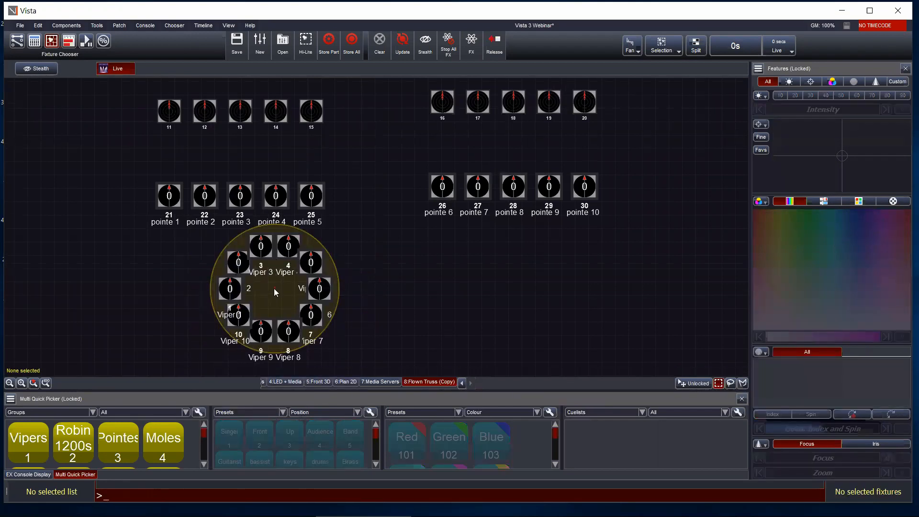
{"action": "left_click_drag", "start_coordinate": [273, 288], "coordinate": [430, 298]}
{"action": "left_click_drag", "start_coordinate": [363, 254], "coordinate": [405, 256]}
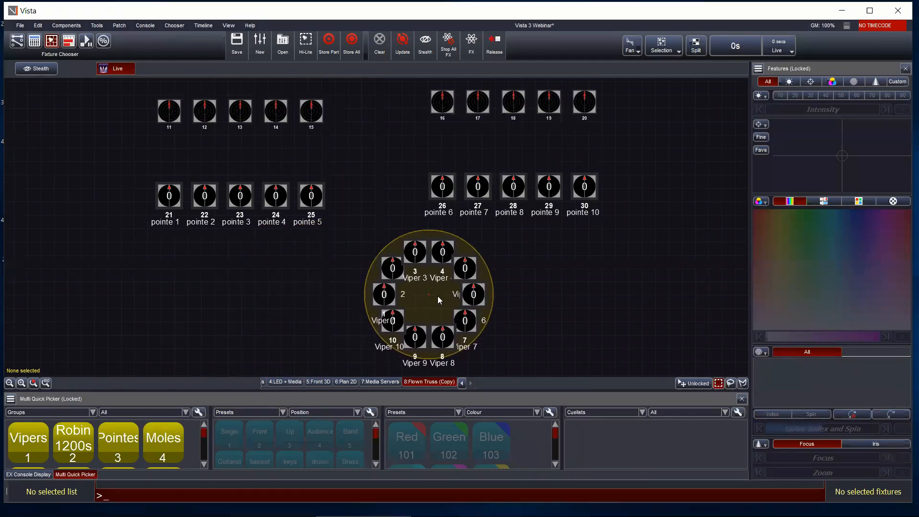
{"action": "left_click_drag", "start_coordinate": [429, 298], "coordinate": [405, 305]}
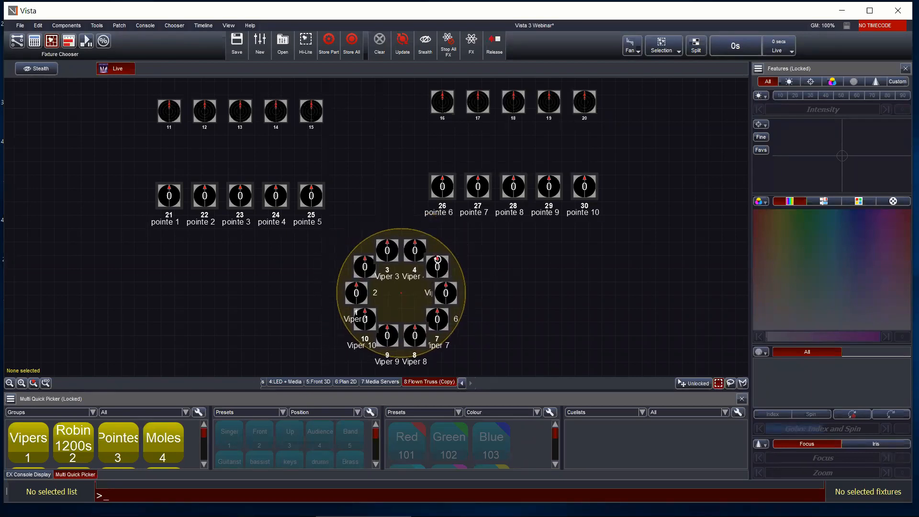
Enlarge the Viper circle and rotate it so that Viper 6 sits at the top.
{"action": "left_click_drag", "start_coordinate": [448, 285], "coordinate": [477, 291]}
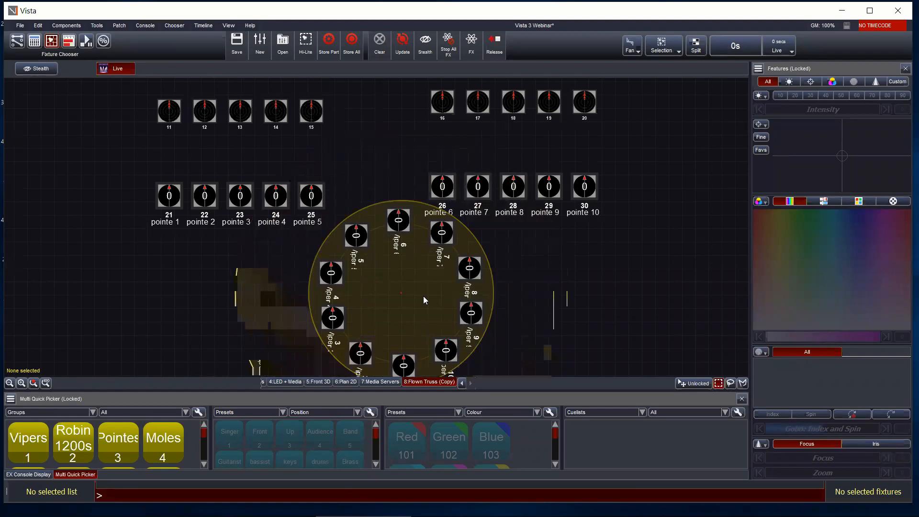
{"action": "key", "text": "shift"}
{"action": "key", "text": "shift"}
{"action": "key", "text": "shift"}
{"action": "key", "text": "shift"}
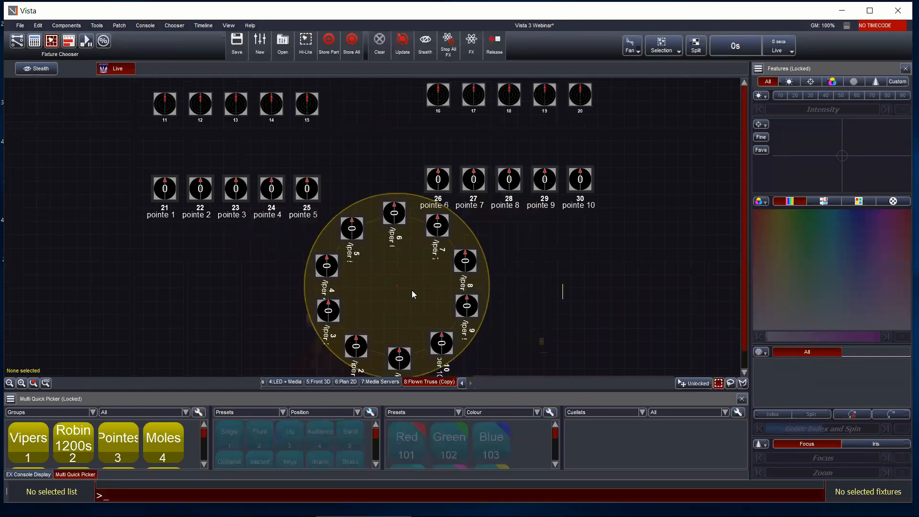
{"action": "key", "text": "shift"}
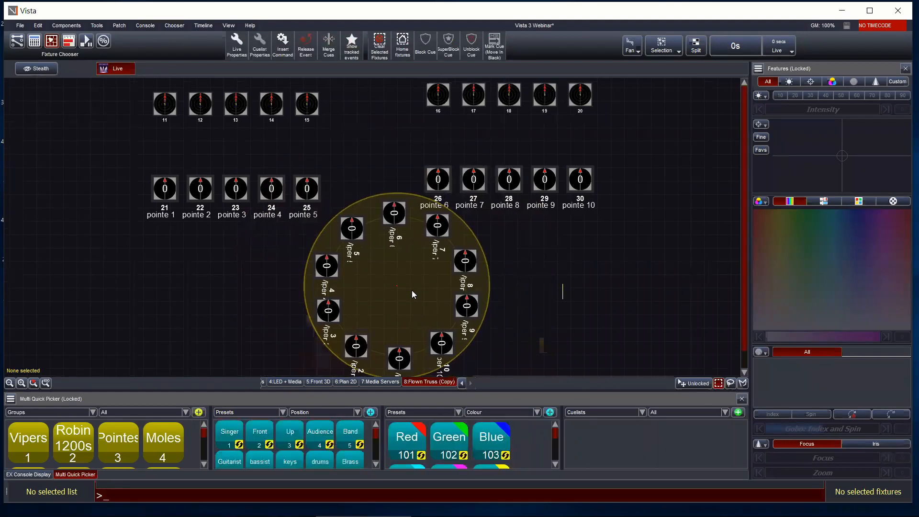
Arrange the ten Vipers in an arc, adjust its opening, enlarge it slightly and rotate it so that it curves over the top.
{"action": "right_click", "coordinate": [457, 259]}
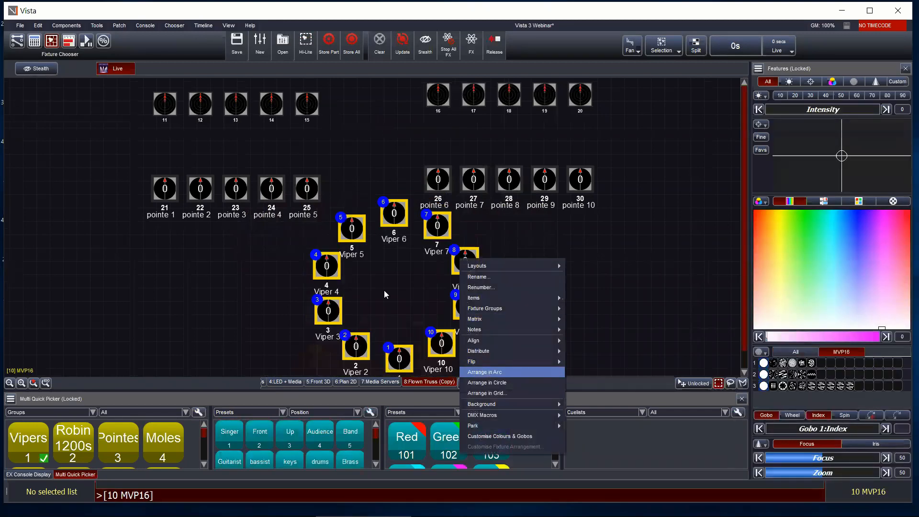
{"action": "left_click", "coordinate": [485, 372]}
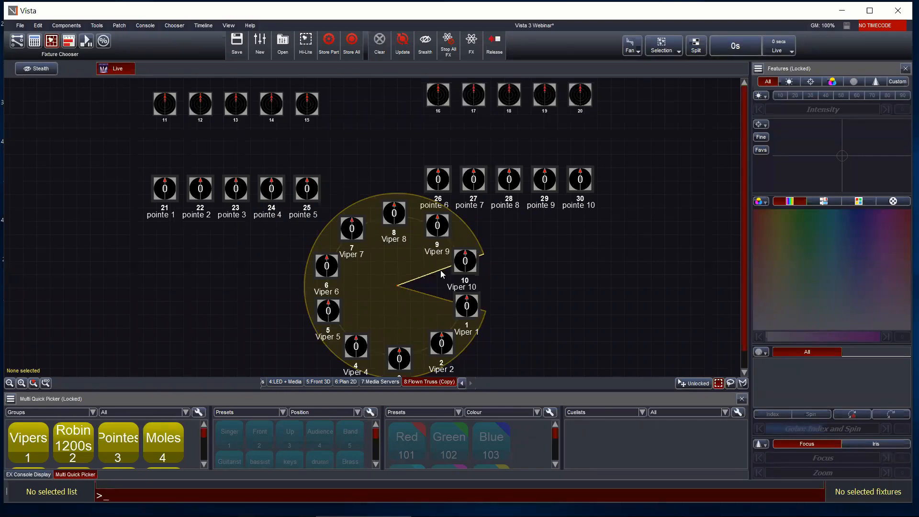
{"action": "mouse_move", "coordinate": [441, 272]}
{"action": "left_mouse_down"}
{"action": "mouse_move", "coordinate": [378, 227]}
{"action": "mouse_move", "coordinate": [343, 253]}
{"action": "mouse_move", "coordinate": [338, 288]}
{"action": "mouse_move", "coordinate": [375, 230]}
{"action": "mouse_move", "coordinate": [369, 226]}
{"action": "mouse_move", "coordinate": [359, 264]}
{"action": "mouse_move", "coordinate": [417, 294]}
{"action": "mouse_move", "coordinate": [433, 252]}
{"action": "mouse_move", "coordinate": [441, 286]}
{"action": "mouse_move", "coordinate": [420, 256]}
{"action": "mouse_move", "coordinate": [439, 229]}
{"action": "mouse_move", "coordinate": [436, 282]}
{"action": "left_mouse_up"}
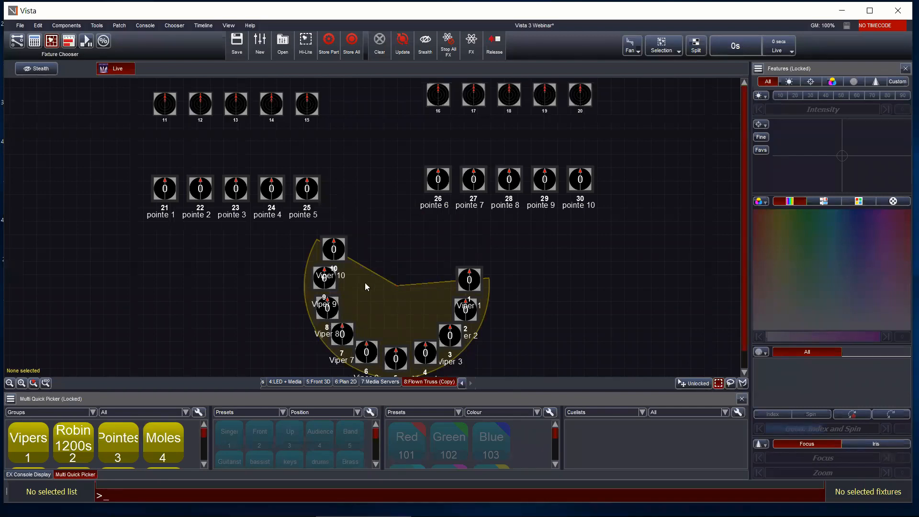
{"action": "mouse_move", "coordinate": [303, 302]}
{"action": "left_mouse_down"}
{"action": "mouse_move", "coordinate": [260, 302]}
{"action": "mouse_move", "coordinate": [336, 305]}
{"action": "mouse_move", "coordinate": [298, 302]}
{"action": "left_mouse_up"}
{"action": "left_click_drag", "start_coordinate": [342, 254], "coordinate": [416, 271]}
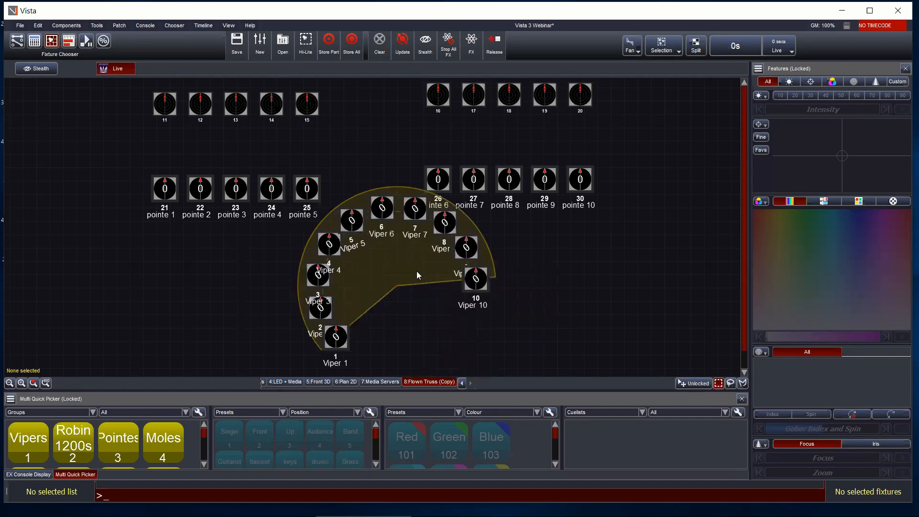
Arrange the Vipers in a grid with 1 row sorted by user ID and place the row below the pointe fixtures.
{"action": "right_click", "coordinate": [466, 251]}
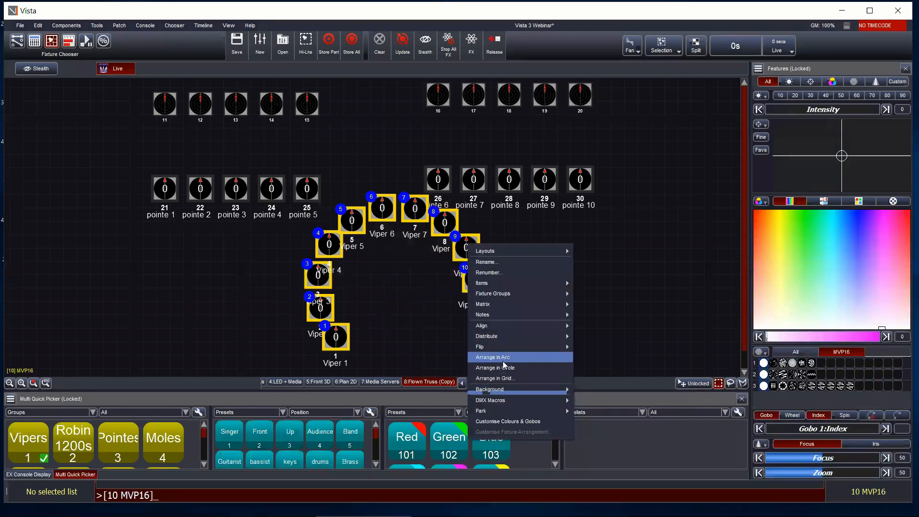
{"action": "left_click", "coordinate": [497, 378]}
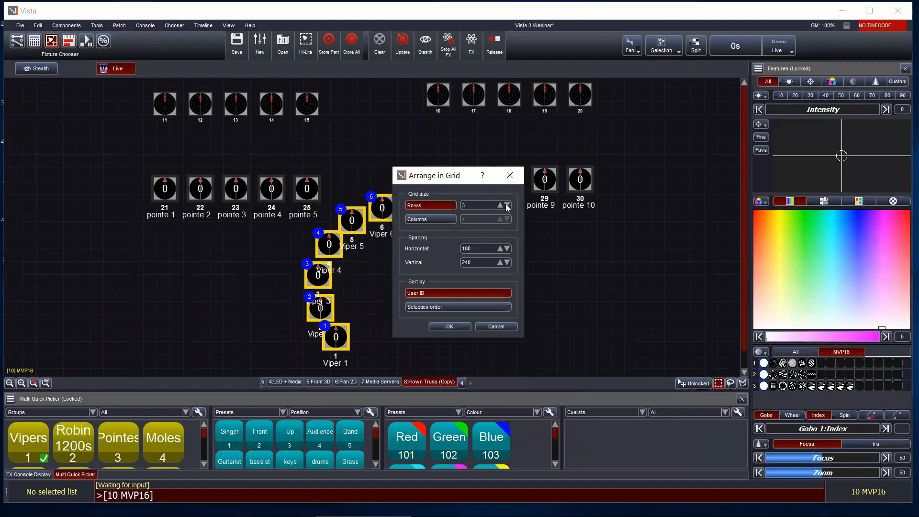
{"action": "left_click", "coordinate": [460, 326]}
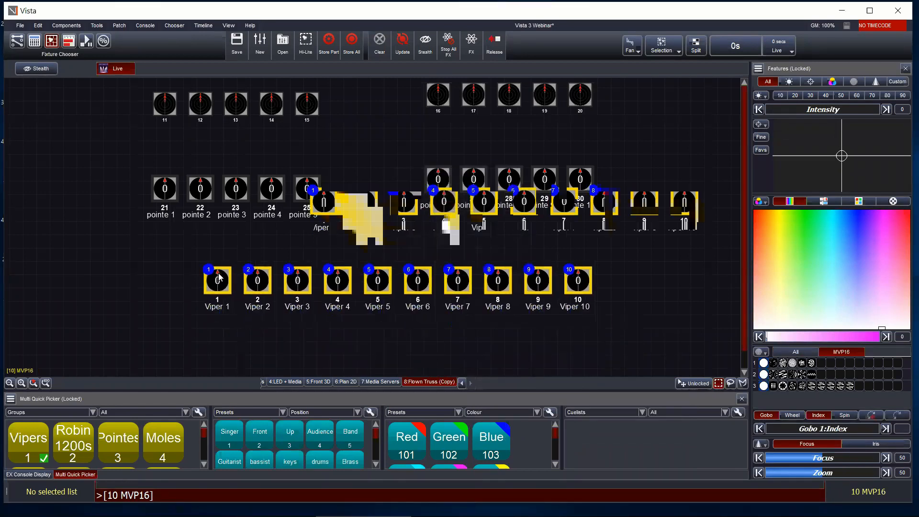
{"action": "left_click", "coordinate": [474, 304]}
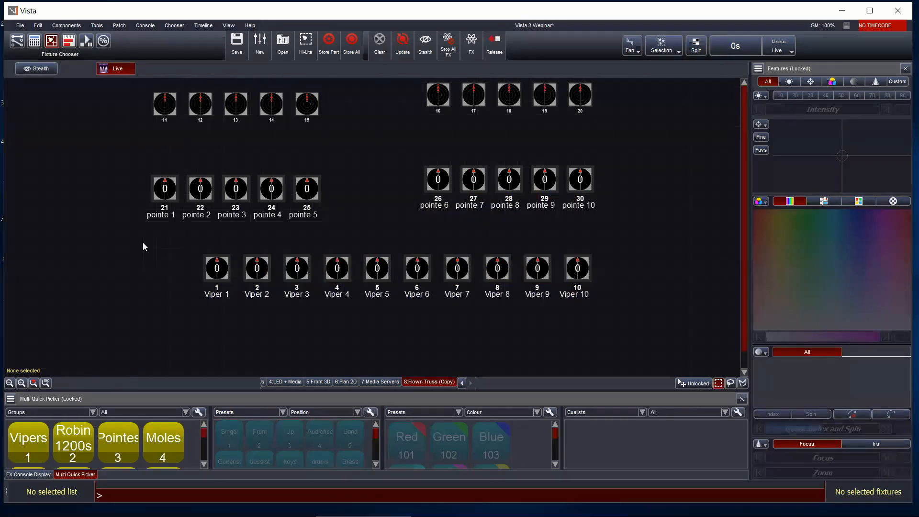
Select the row of ten Vipers and flip it vertically.
{"action": "left_click_drag", "start_coordinate": [169, 250], "coordinate": [597, 282]}
{"action": "right_click", "coordinate": [572, 273]}
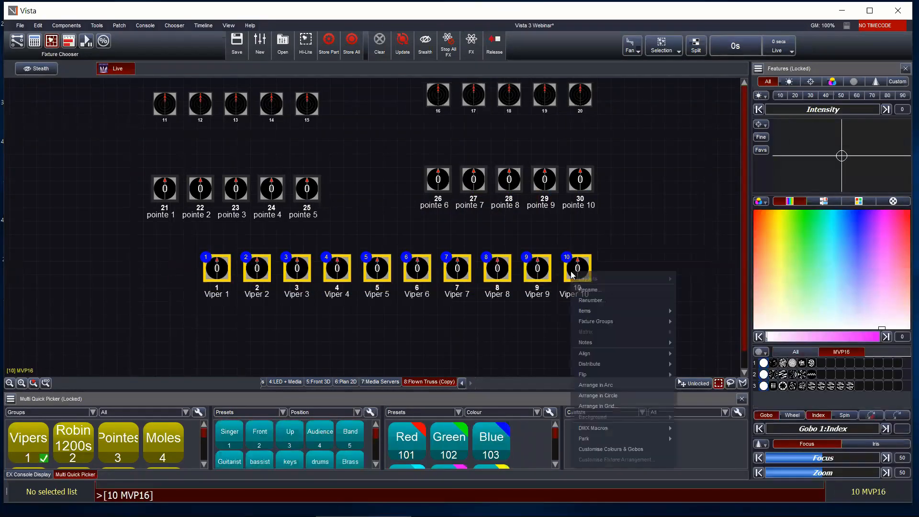
{"action": "mouse_move", "coordinate": [622, 363]}
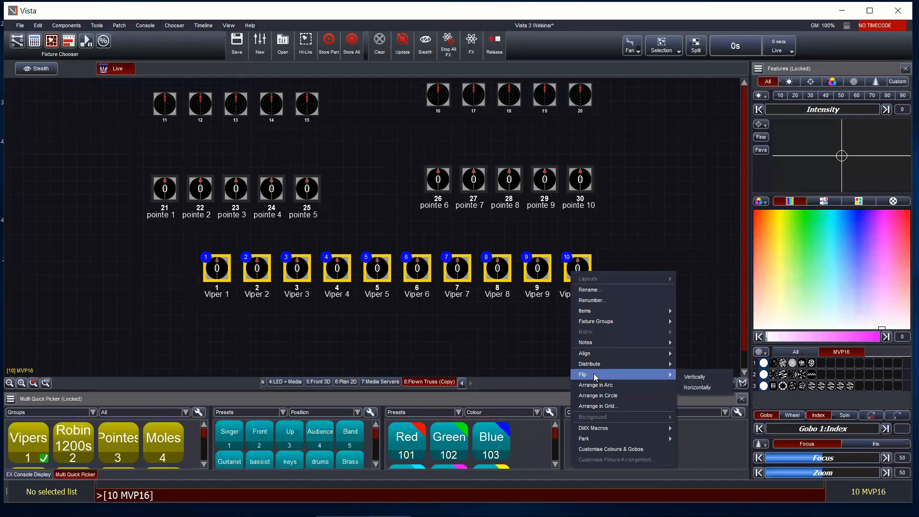
{"action": "left_click", "coordinate": [692, 377]}
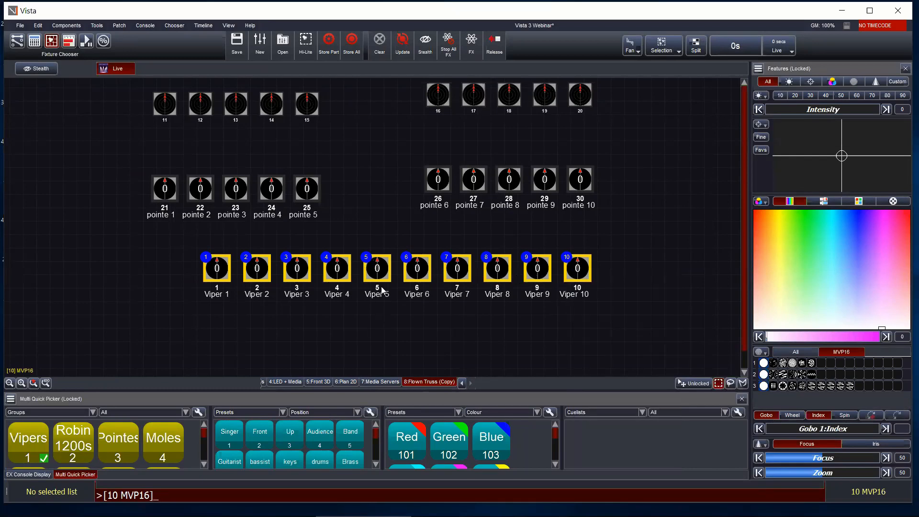
Flip the selected Viper row horizontally to reverse the fixture order.
{"action": "right_click", "coordinate": [436, 270]}
{"action": "mouse_move", "coordinate": [472, 322]}
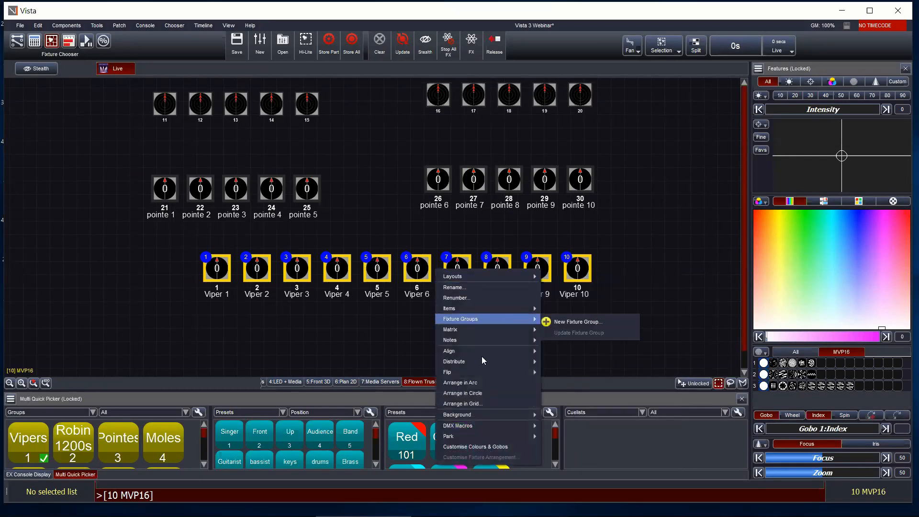
{"action": "mouse_move", "coordinate": [486, 372]}
{"action": "left_click", "coordinate": [560, 374]}
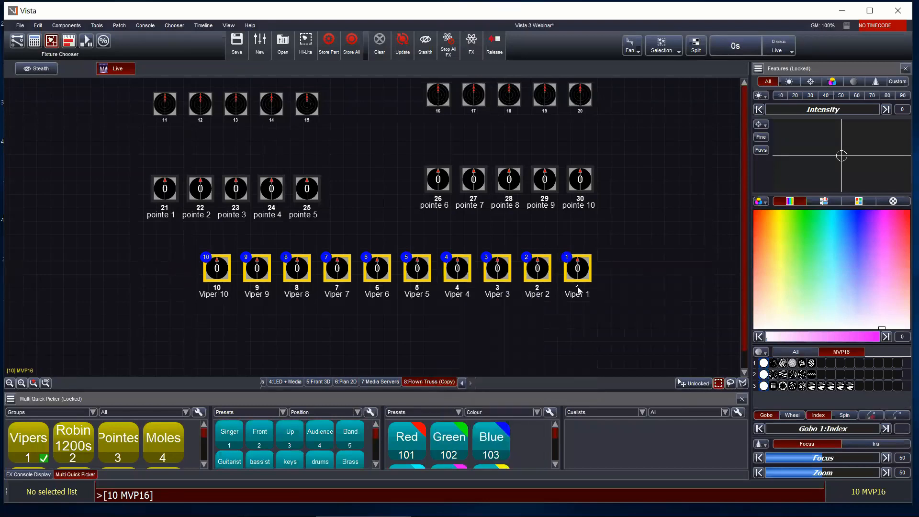
Move Viper 1 away from the end of the row, then distribute all ten Vipers horizontally.
{"action": "right_click", "coordinate": [488, 271]}
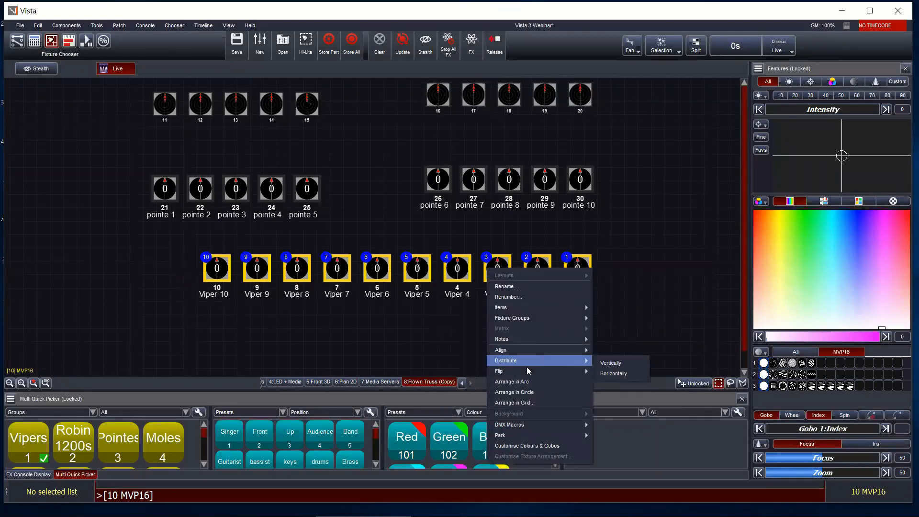
{"action": "left_click", "coordinate": [667, 299]}
{"action": "left_click_drag", "start_coordinate": [571, 270], "coordinate": [662, 280]}
{"action": "left_click_drag", "start_coordinate": [170, 241], "coordinate": [624, 271]}
{"action": "right_click", "coordinate": [626, 271]}
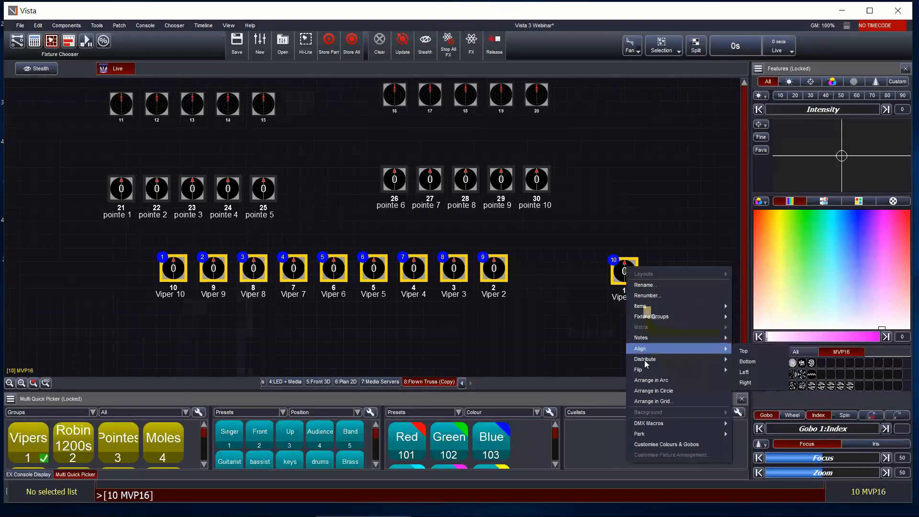
{"action": "left_click", "coordinate": [747, 370]}
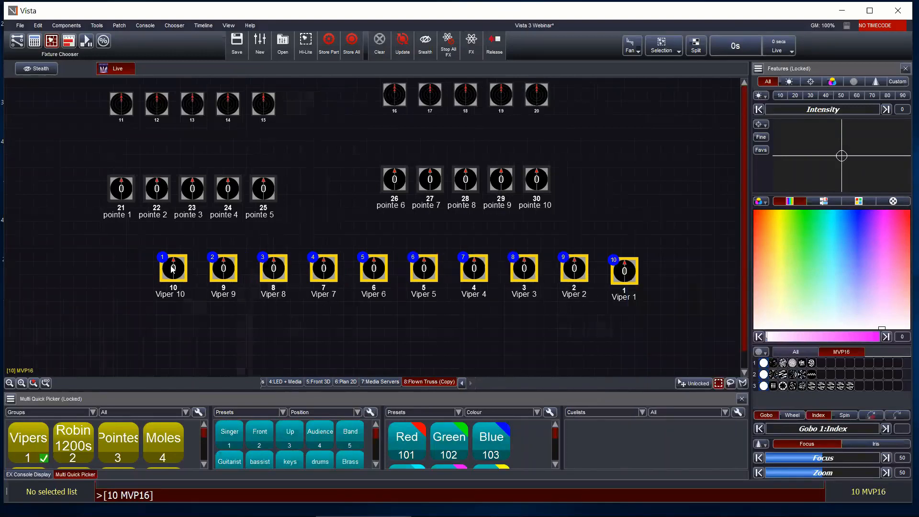
Move Viper 3 below the row, then align all ten Vipers to the bottom.
{"action": "left_click_drag", "start_coordinate": [532, 266], "coordinate": [508, 295]}
{"action": "left_click", "coordinate": [508, 311]}
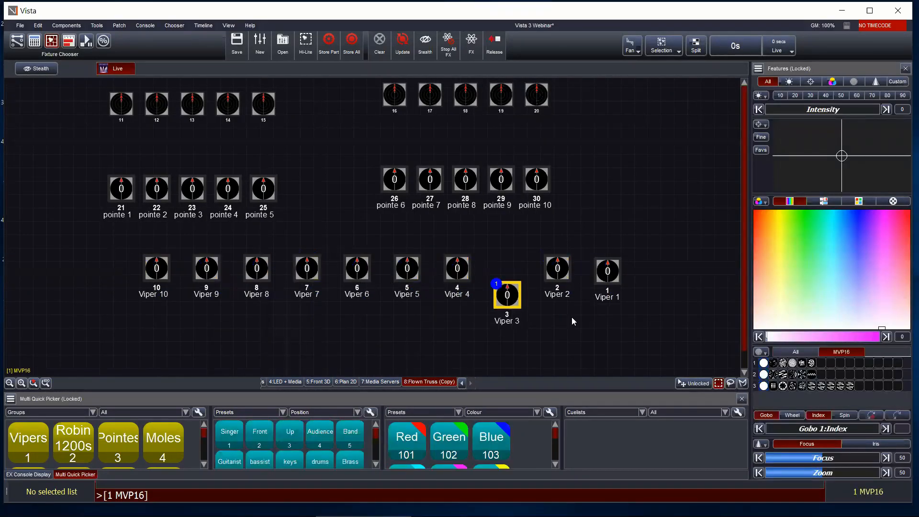
{"action": "left_click_drag", "start_coordinate": [109, 245], "coordinate": [632, 325]}
{"action": "right_click", "coordinate": [605, 266]}
{"action": "mouse_move", "coordinate": [630, 346]}
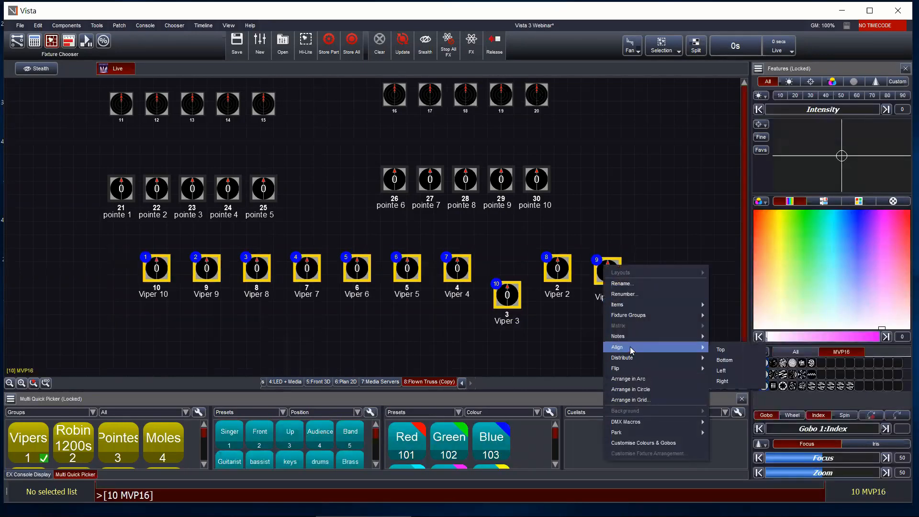
{"action": "left_click", "coordinate": [725, 360]}
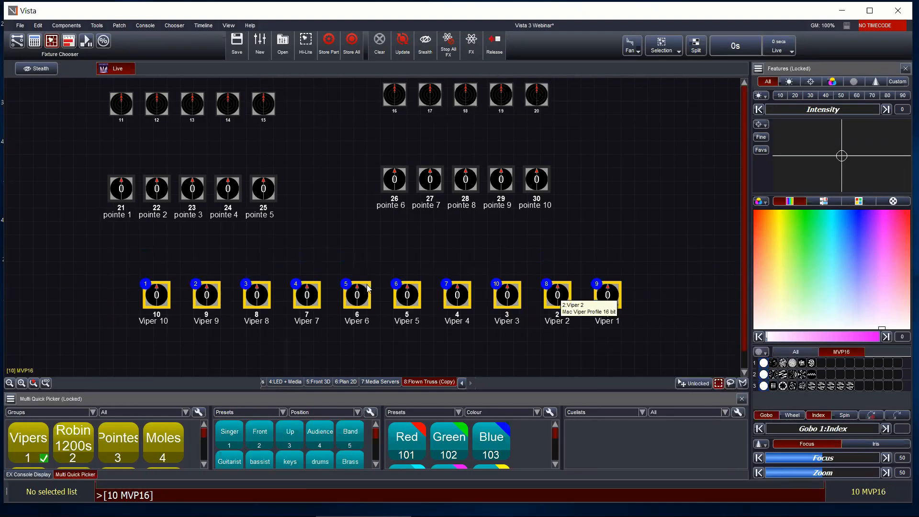
Move Vipers 6 and 5 above the row by different amounts, then align all ten Vipers to the top.
{"action": "left_click_drag", "start_coordinate": [369, 288], "coordinate": [358, 261]}
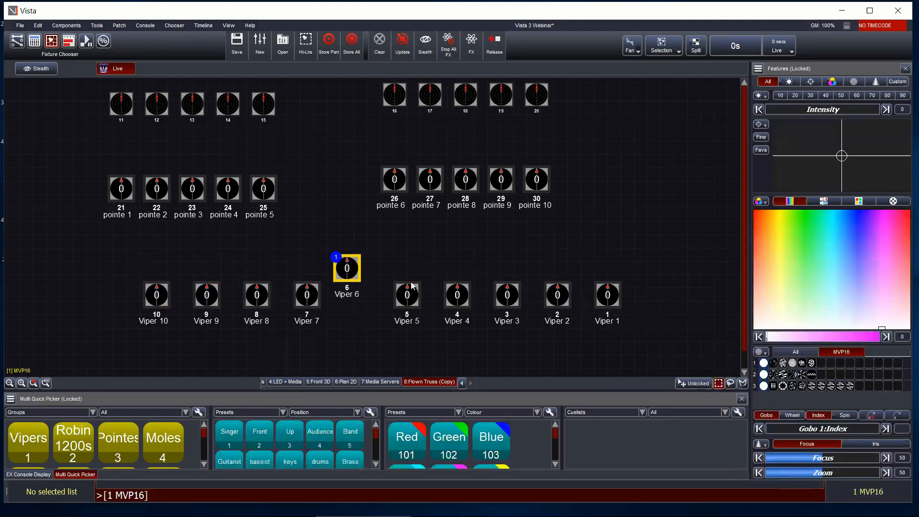
{"action": "mouse_move", "coordinate": [412, 286]}
{"action": "left_mouse_down"}
{"action": "mouse_move", "coordinate": [405, 264]}
{"action": "mouse_move", "coordinate": [407, 274]}
{"action": "left_mouse_up"}
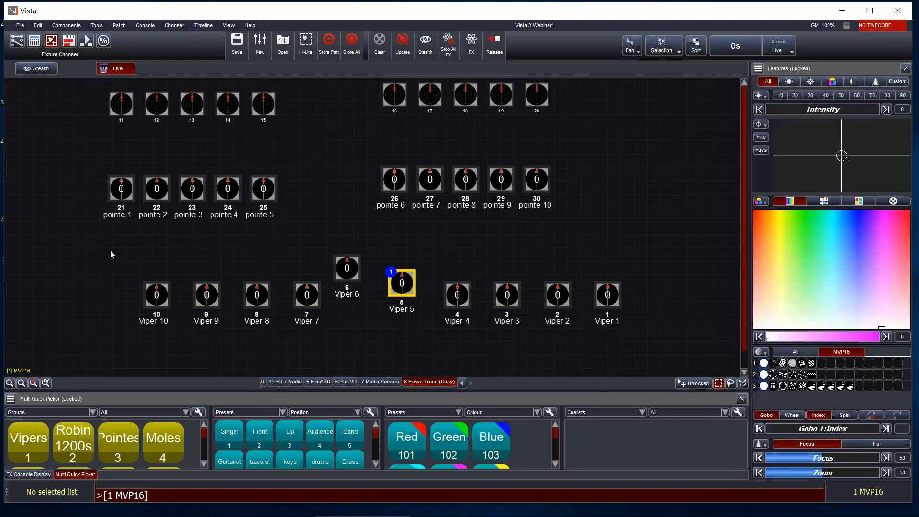
{"action": "left_click_drag", "start_coordinate": [110, 249], "coordinate": [622, 330]}
{"action": "right_click", "coordinate": [615, 301]}
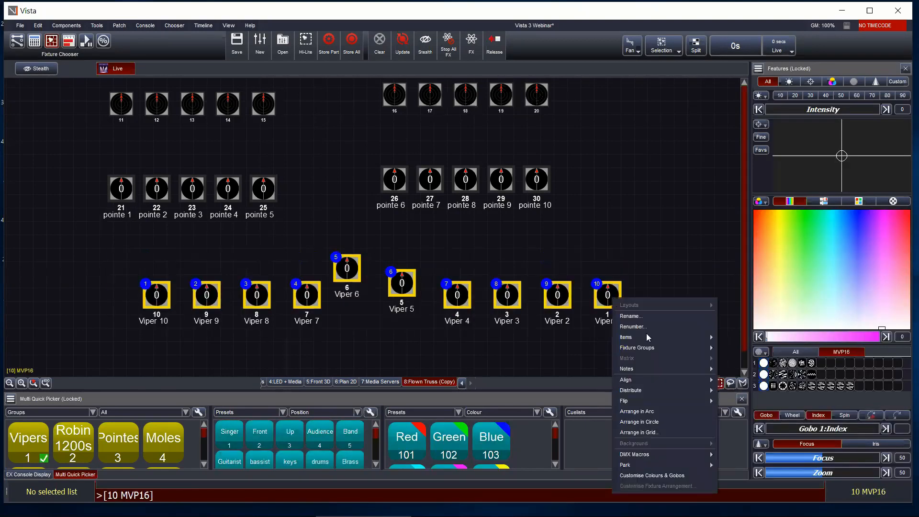
{"action": "mouse_move", "coordinate": [650, 378]}
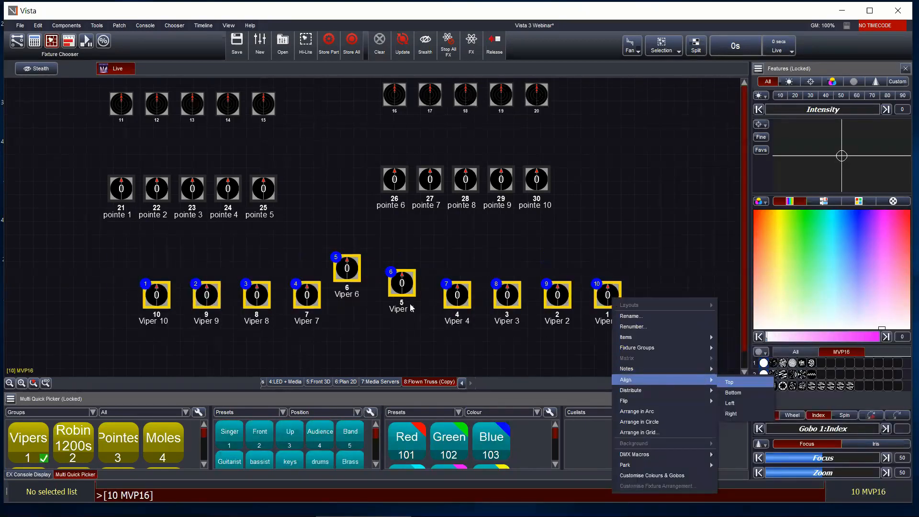
{"action": "left_click", "coordinate": [729, 382]}
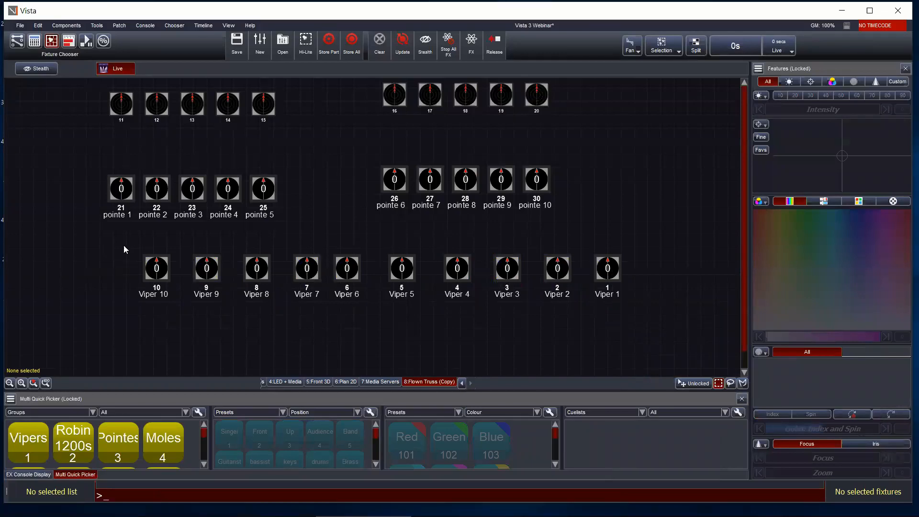
Rearrange the ten Vipers in a grid with 1 row sorted by user ID and move the row slightly lower.
{"action": "left_click_drag", "start_coordinate": [124, 249], "coordinate": [685, 311]}
{"action": "right_click", "coordinate": [556, 262]}
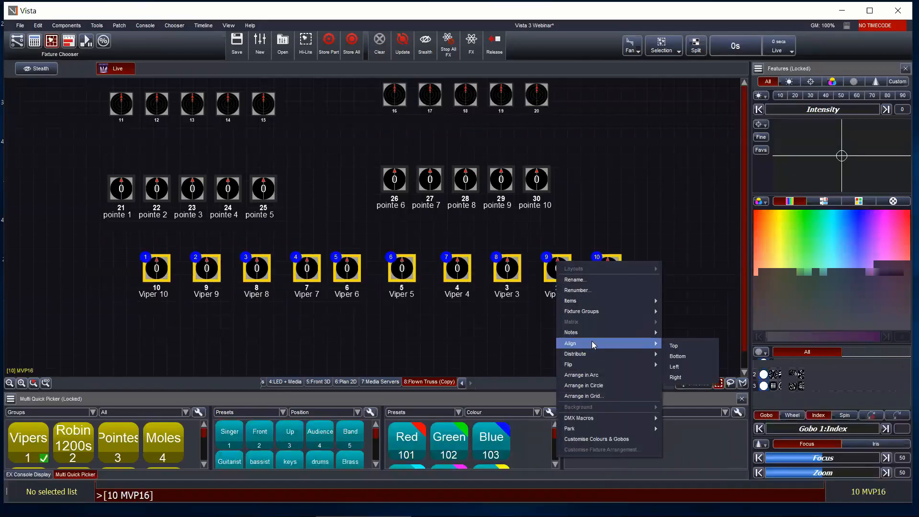
{"action": "left_click", "coordinate": [605, 395]}
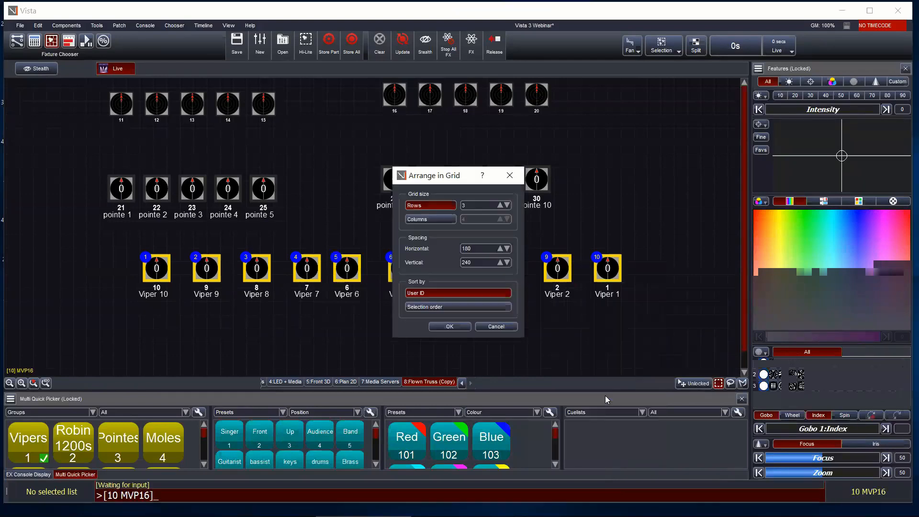
{"action": "left_click", "coordinate": [507, 205]}
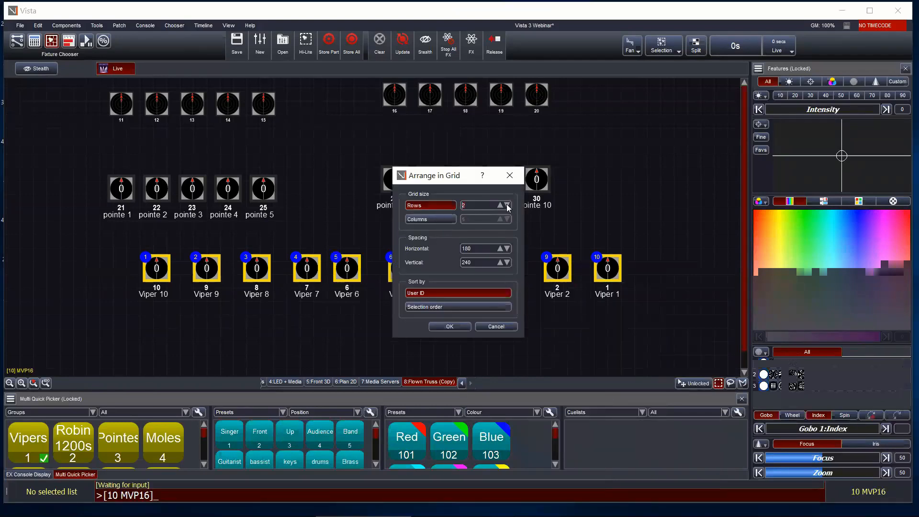
{"action": "left_click", "coordinate": [453, 327]}
{"action": "left_click", "coordinate": [416, 321]}
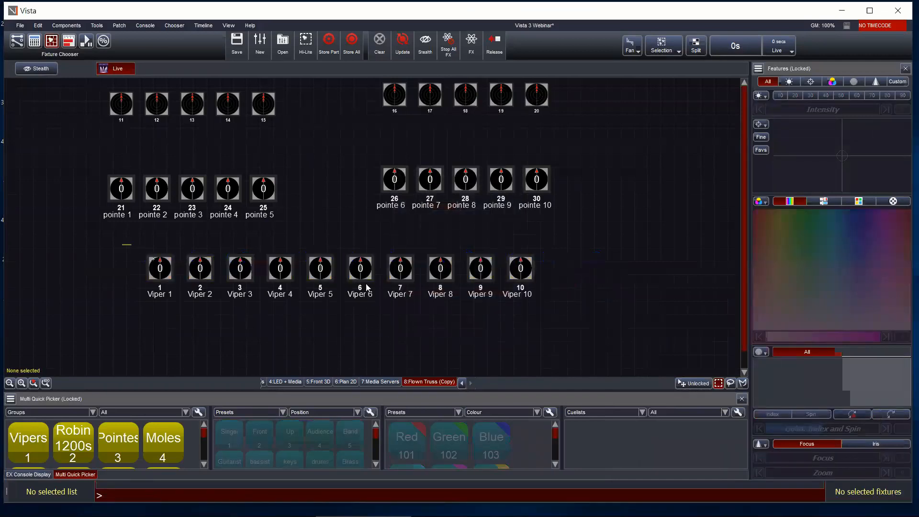
{"action": "left_click_drag", "start_coordinate": [122, 244], "coordinate": [544, 291]}
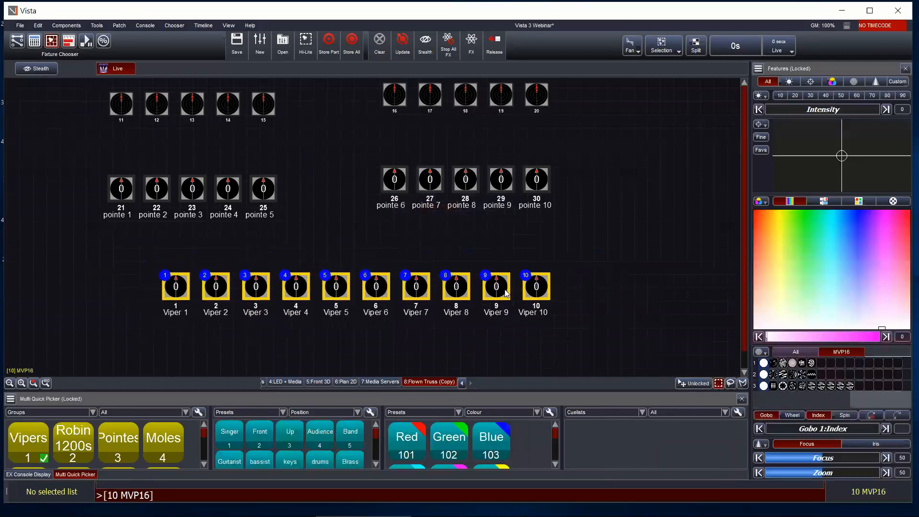
{"action": "left_click", "coordinate": [604, 284]}
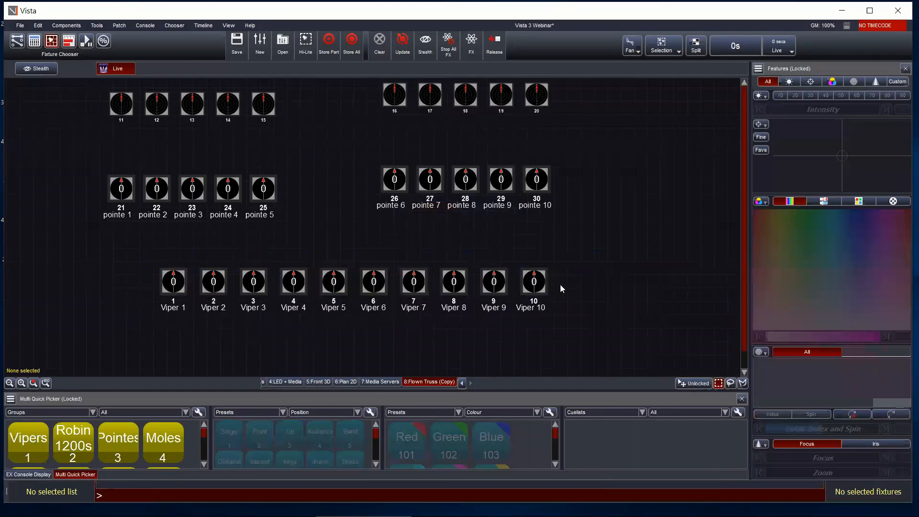
Add a note to the layout in the empty space beyond pointe 10, between the pointe and Viper rows.
{"action": "right_click", "coordinate": [600, 277]}
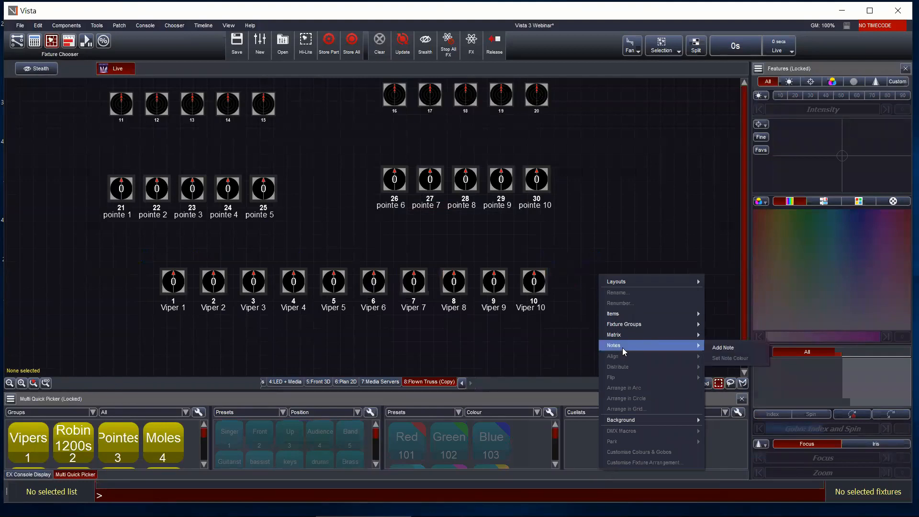
{"action": "left_click", "coordinate": [602, 241]}
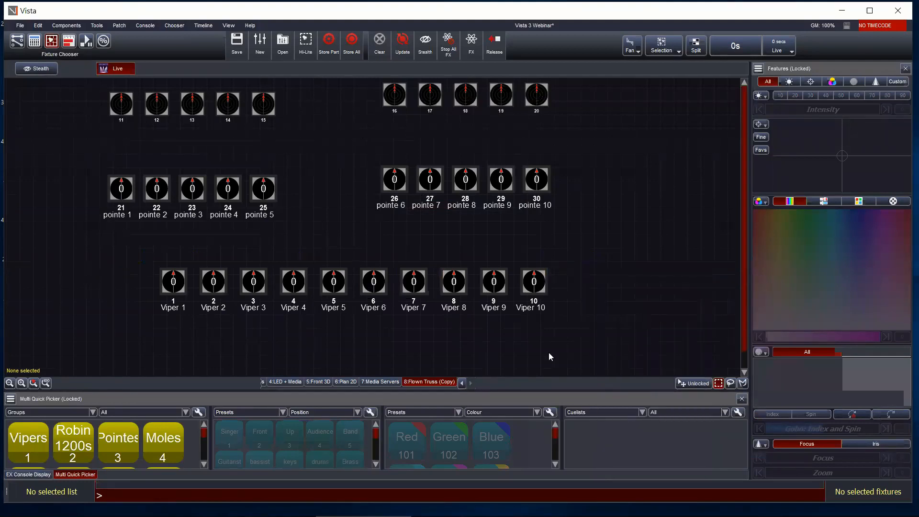
{"action": "right_click", "coordinate": [591, 247]}
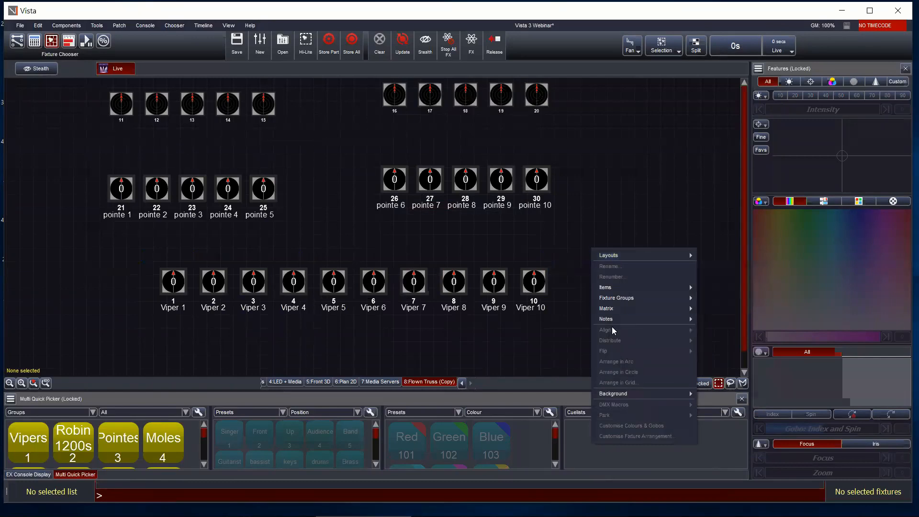
{"action": "mouse_move", "coordinate": [612, 320]}
{"action": "left_click", "coordinate": [715, 321]}
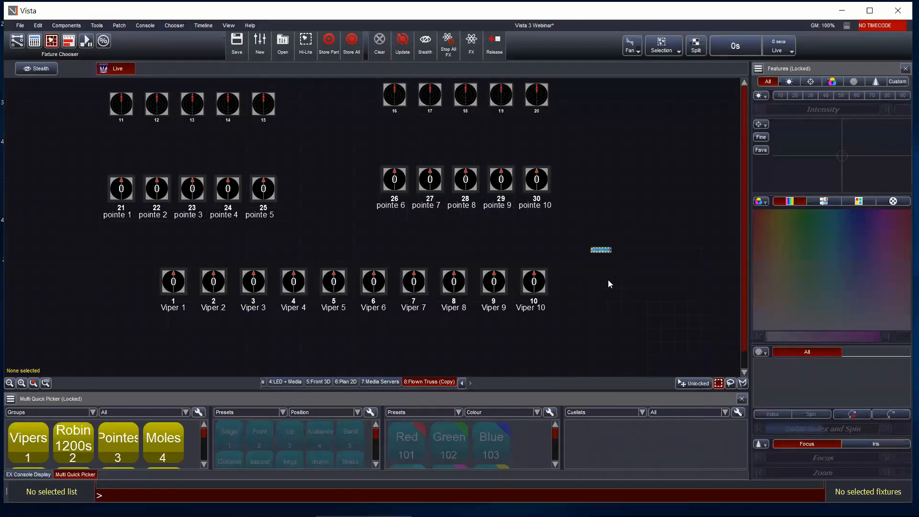
{"action": "scroll", "coordinate": [679, 258], "scroll_direction": "up", "scroll_amount": 3}
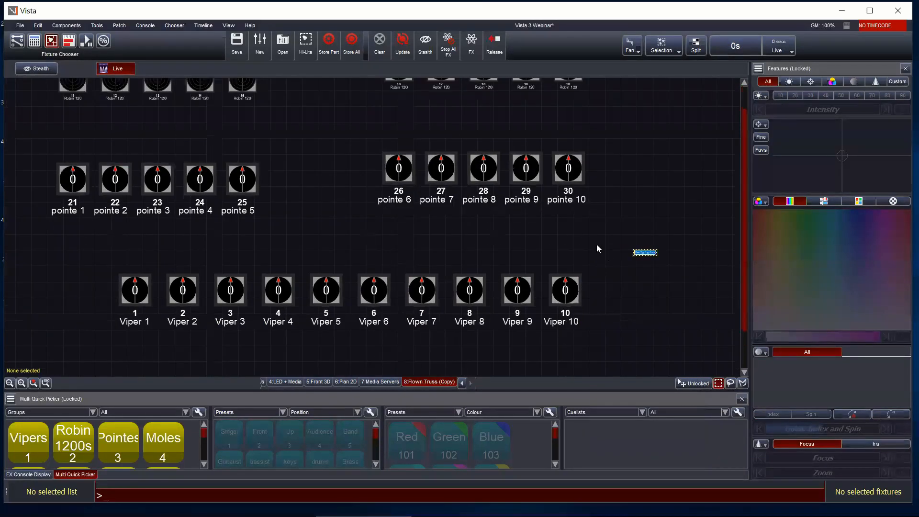
Keep the note's default text and move the note to the gap between pointe 5 and pointe 6, above the Viper row.
{"action": "scroll", "coordinate": [597, 245], "scroll_direction": "down", "scroll_amount": 3}
{"action": "key", "text": "shift"}
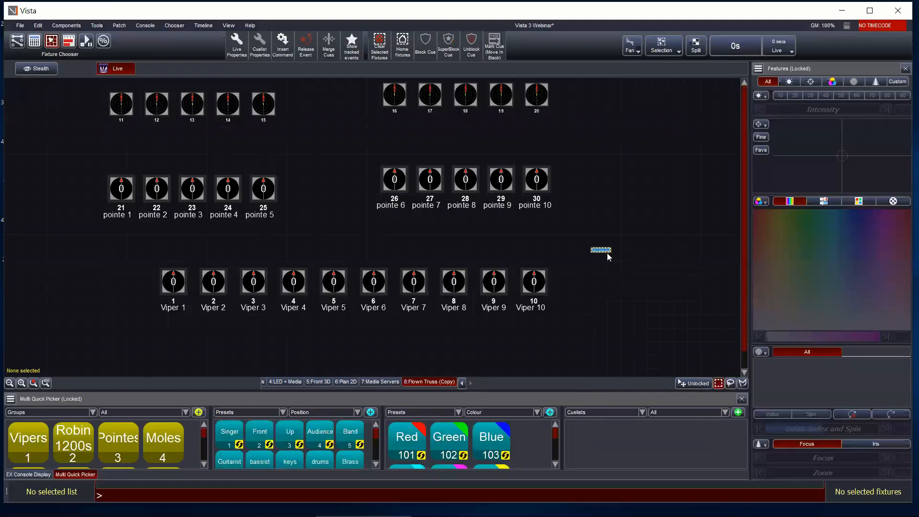
{"action": "left_click", "coordinate": [604, 251]}
{"action": "key", "text": "shift"}
{"action": "scroll", "coordinate": [614, 251], "scroll_direction": "up", "scroll_amount": 1}
{"action": "scroll", "coordinate": [623, 262], "scroll_direction": "up", "scroll_amount": 2}
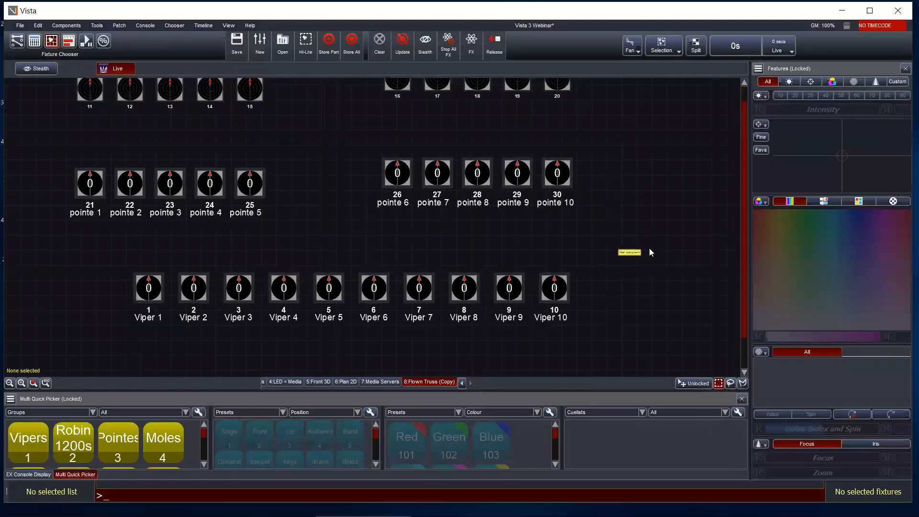
{"action": "scroll", "coordinate": [682, 300], "scroll_direction": "up", "scroll_amount": 2}
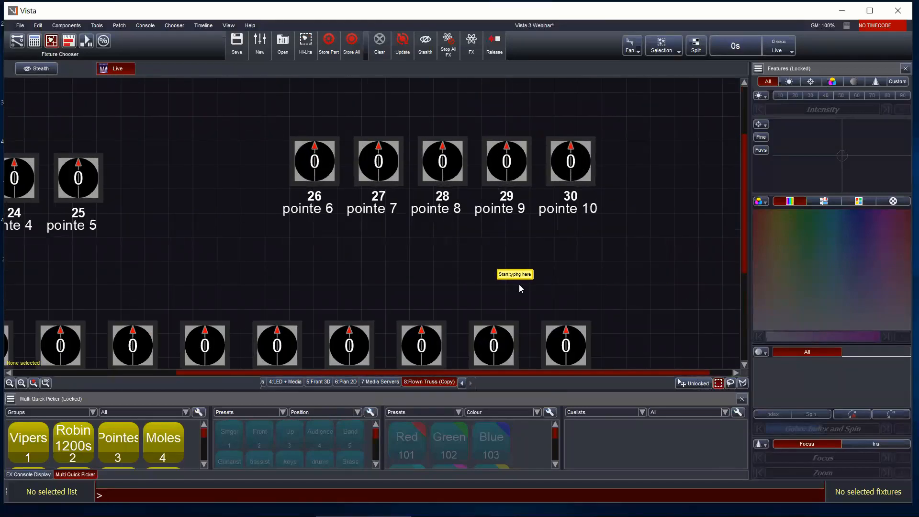
{"action": "scroll", "coordinate": [519, 285], "scroll_direction": "down", "scroll_amount": 3}
{"action": "scroll", "coordinate": [539, 247], "scroll_direction": "up", "scroll_amount": 4}
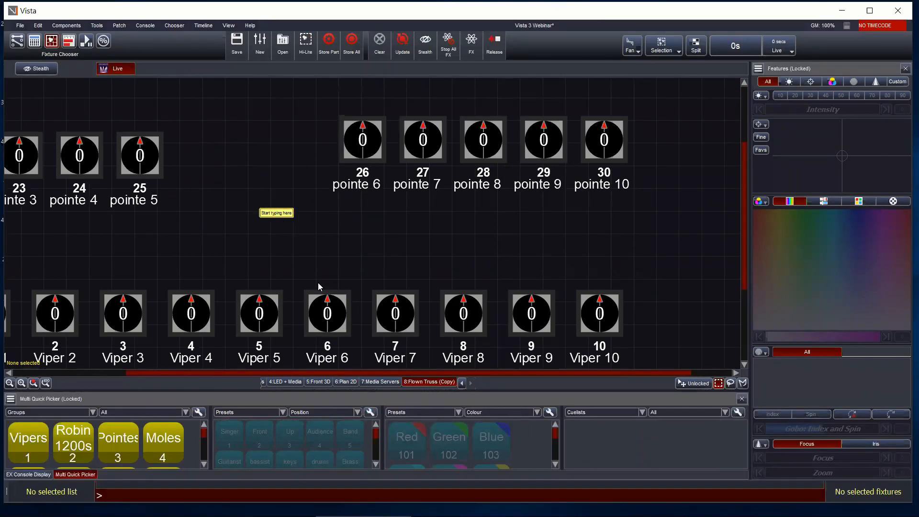
Add a note attached to Viper 6 and place it above the Viper row, between Viper 6 and Viper 7.
{"action": "left_click", "coordinate": [338, 307]}
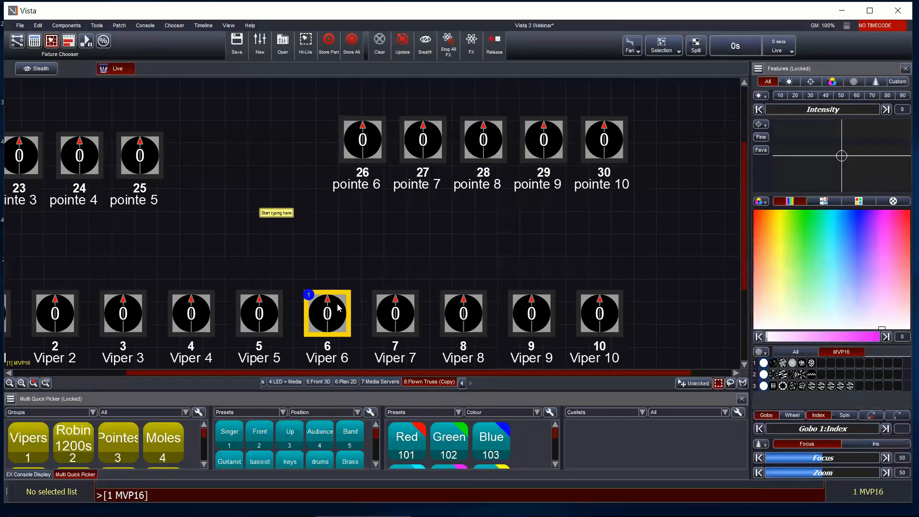
{"action": "right_click", "coordinate": [327, 307]}
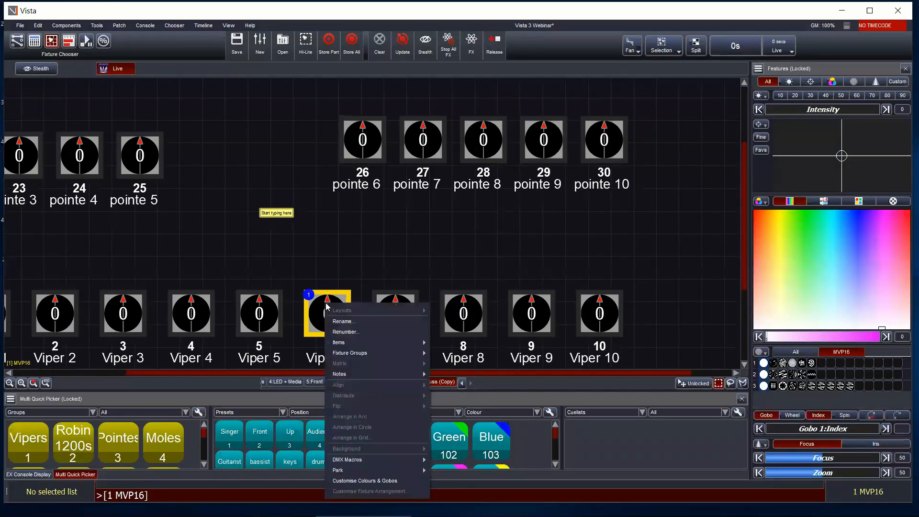
{"action": "mouse_move", "coordinate": [352, 374]}
{"action": "left_click", "coordinate": [448, 376]}
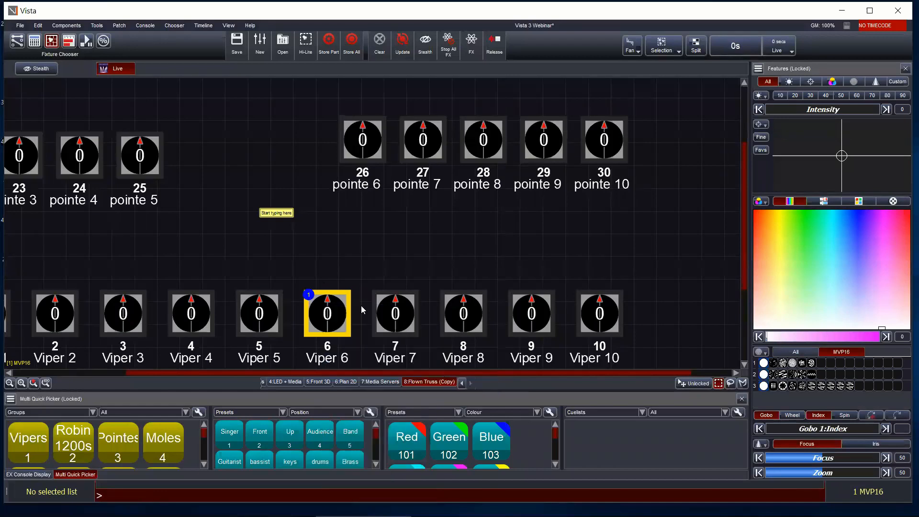
{"action": "left_click_drag", "start_coordinate": [426, 276], "coordinate": [387, 239]}
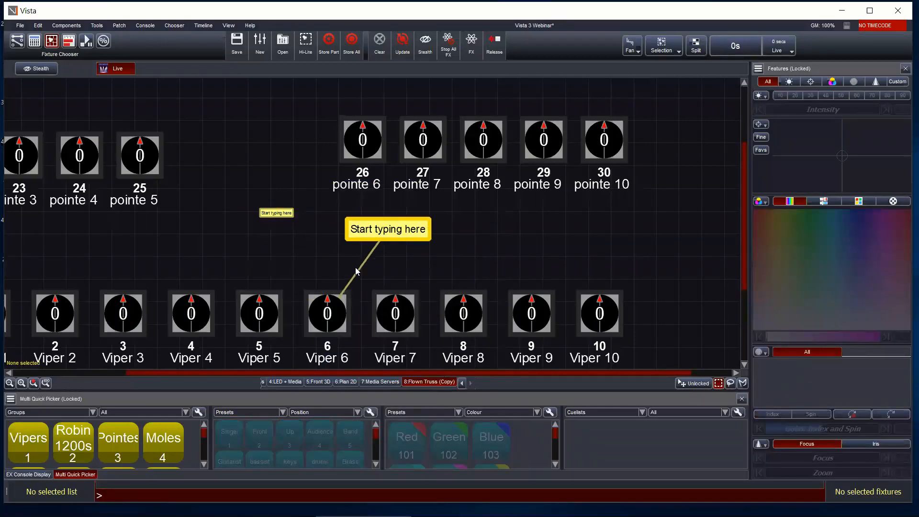
Change the text of the note attached to Viper 6 to "Singer" and move the note slightly lower.
{"action": "scroll", "coordinate": [343, 279], "scroll_direction": "down", "scroll_amount": 3}
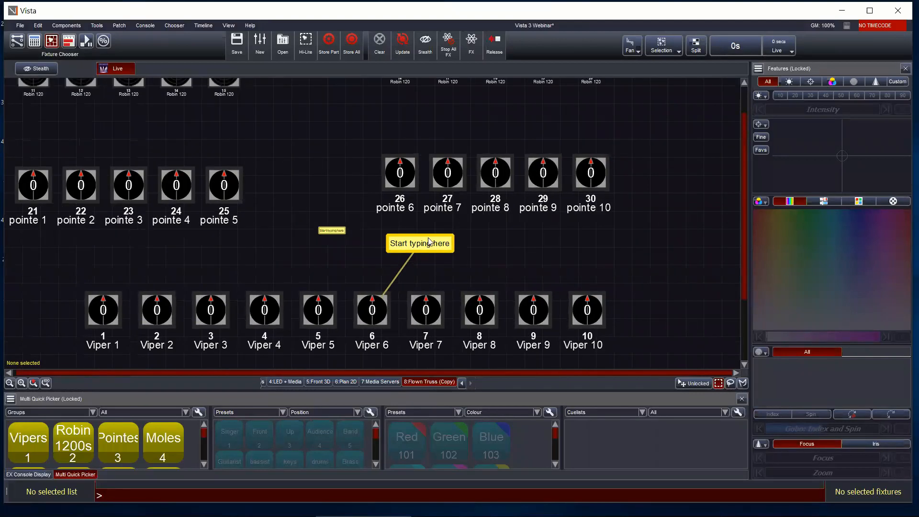
{"action": "double_click", "coordinate": [431, 244]}
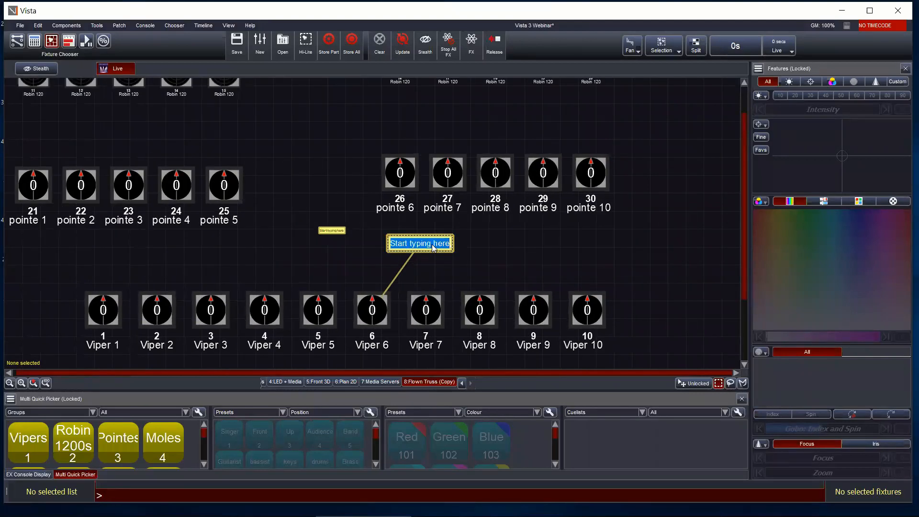
{"action": "type", "text": "Singer"}
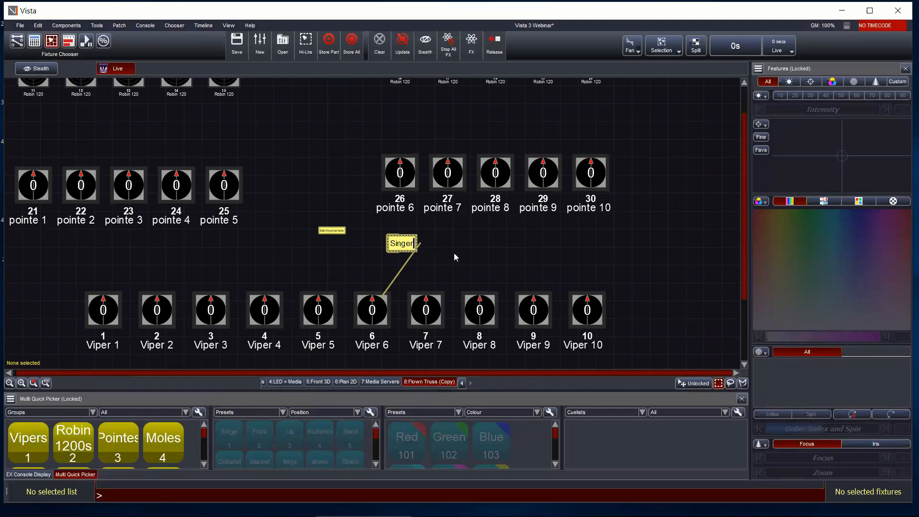
{"action": "left_click", "coordinate": [466, 258]}
{"action": "mouse_move", "coordinate": [398, 238]}
{"action": "left_mouse_down"}
{"action": "mouse_move", "coordinate": [248, 286]}
{"action": "mouse_move", "coordinate": [413, 262]}
{"action": "mouse_move", "coordinate": [396, 245]}
{"action": "mouse_move", "coordinate": [397, 255]}
{"action": "left_mouse_up"}
Delete the "Singer" note and the unattached note from the layout.
{"action": "right_click", "coordinate": [396, 255]}
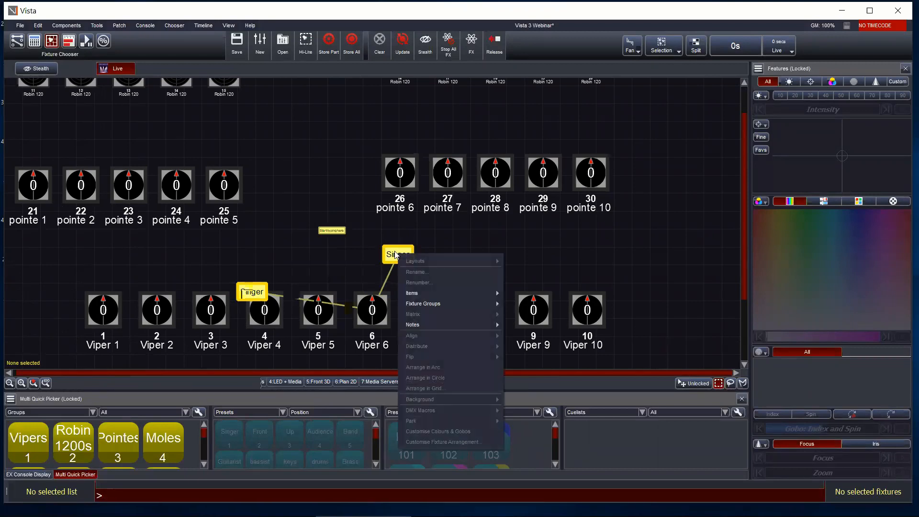
{"action": "mouse_move", "coordinate": [470, 297]}
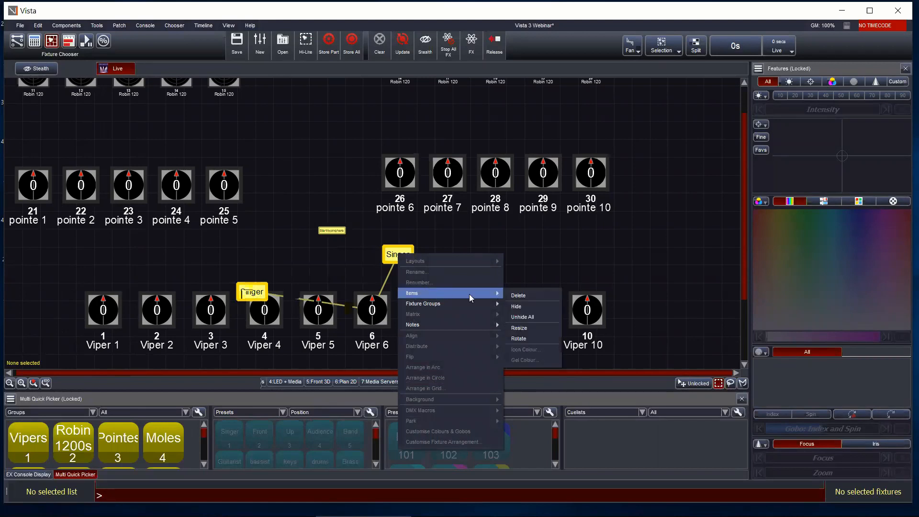
{"action": "left_click", "coordinate": [519, 296]}
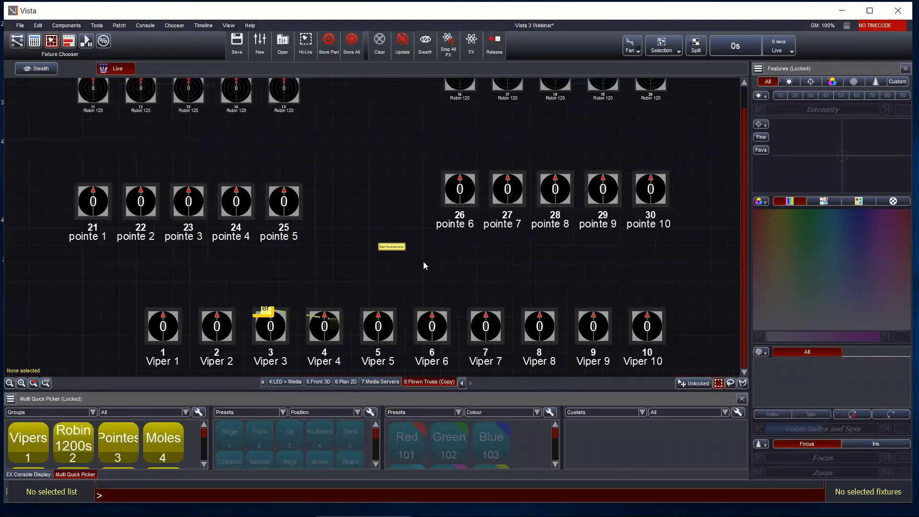
{"action": "right_click", "coordinate": [400, 250]}
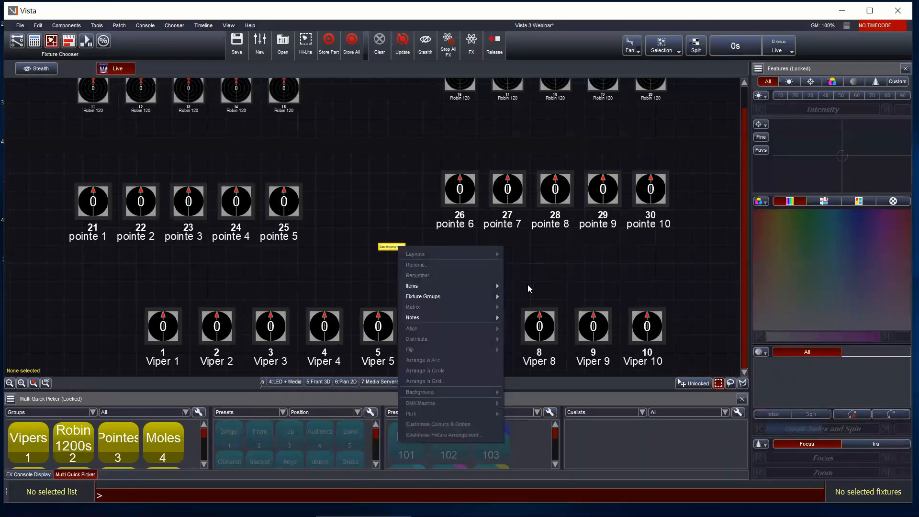
{"action": "mouse_move", "coordinate": [461, 286]}
{"action": "left_click", "coordinate": [513, 289]}
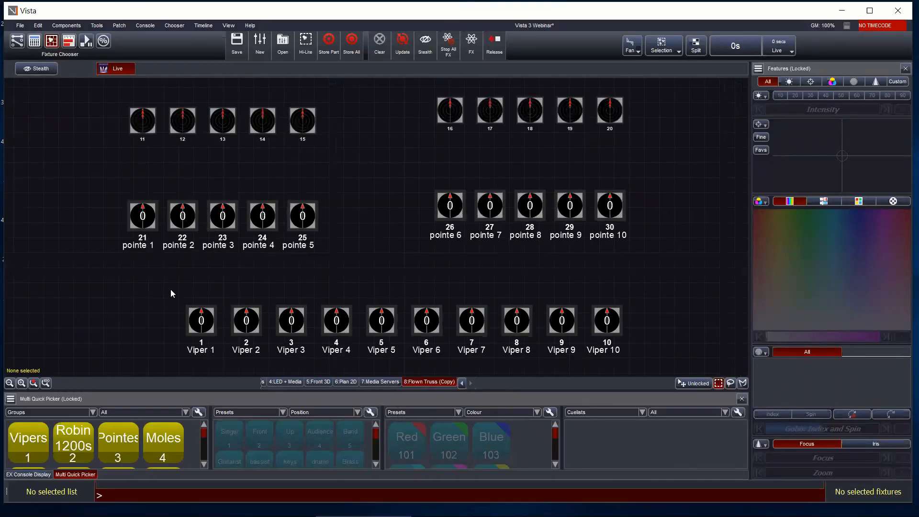
Select all ten Vipers and open their layout options.
{"action": "left_click_drag", "start_coordinate": [170, 286], "coordinate": [671, 361]}
{"action": "right_click", "coordinate": [606, 315]}
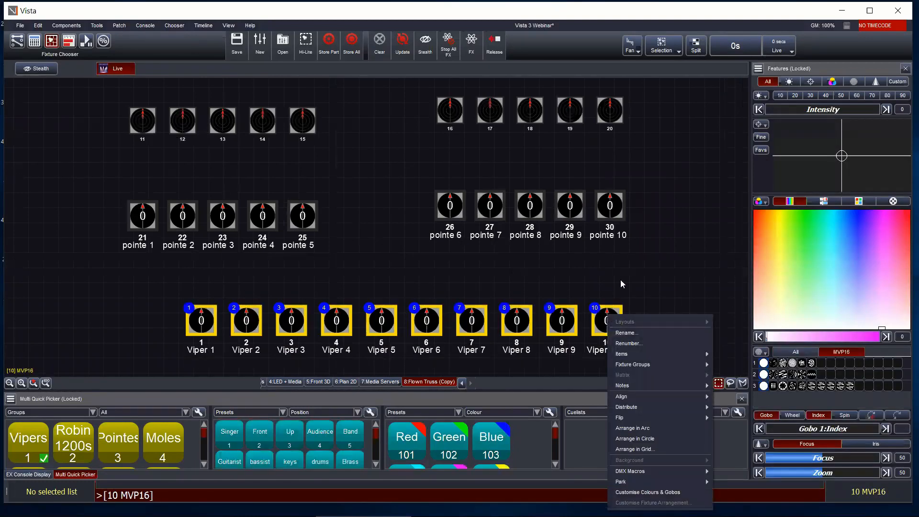
Select only the Viper 10 fixture and unhide all hidden items in the layout.
{"action": "left_click", "coordinate": [620, 279]}
{"action": "left_click", "coordinate": [620, 281]}
{"action": "left_click", "coordinate": [608, 321]}
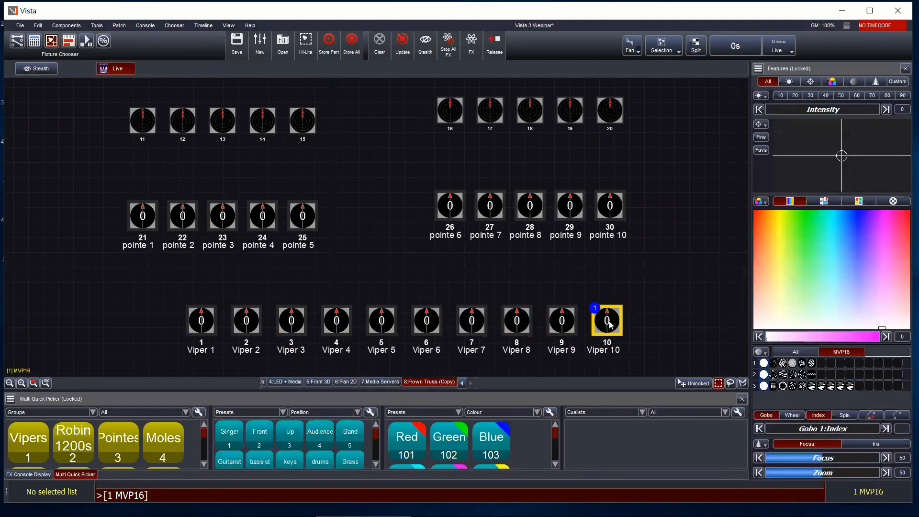
{"action": "right_click", "coordinate": [609, 325]}
{"action": "mouse_move", "coordinate": [638, 361]}
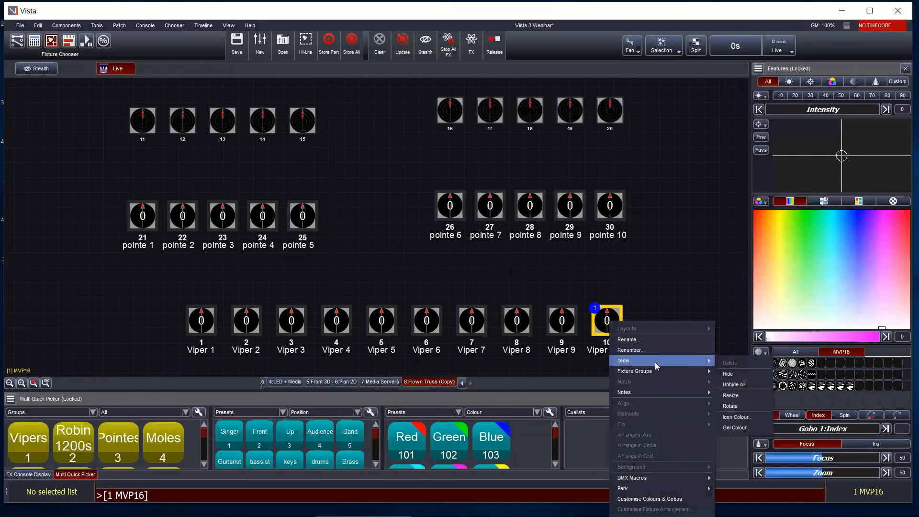
{"action": "left_click", "coordinate": [742, 386]}
View the layout properties and item visibility settings in the layout manager, and close it without changes.
{"action": "right_click", "coordinate": [611, 252]}
{"action": "mouse_move", "coordinate": [616, 260]}
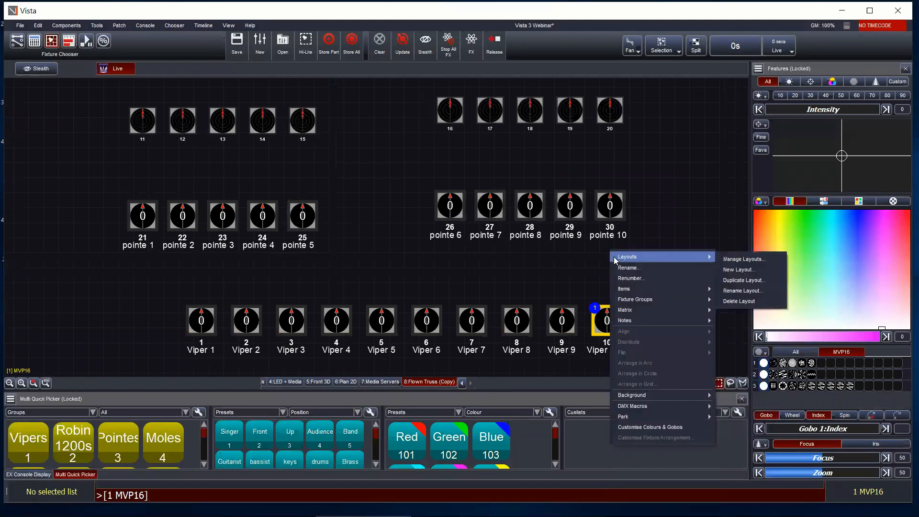
{"action": "left_click", "coordinate": [742, 259]}
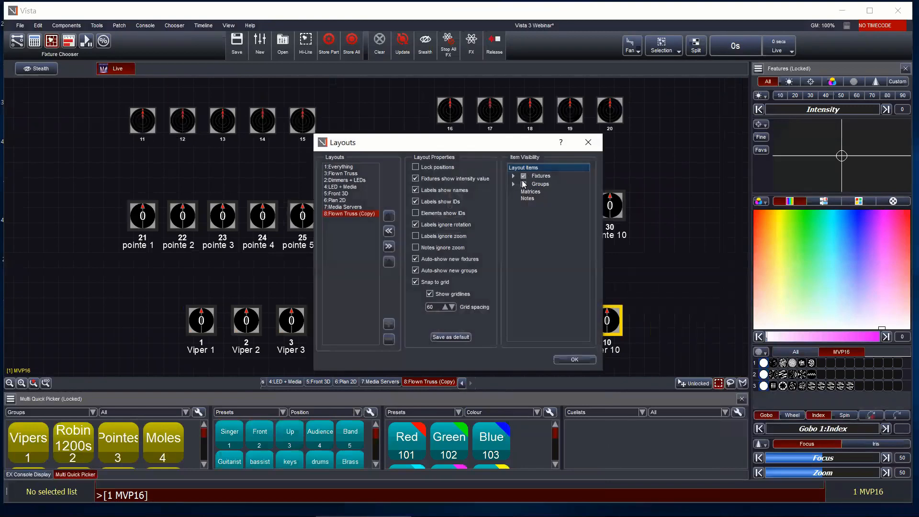
{"action": "left_click", "coordinate": [589, 142]}
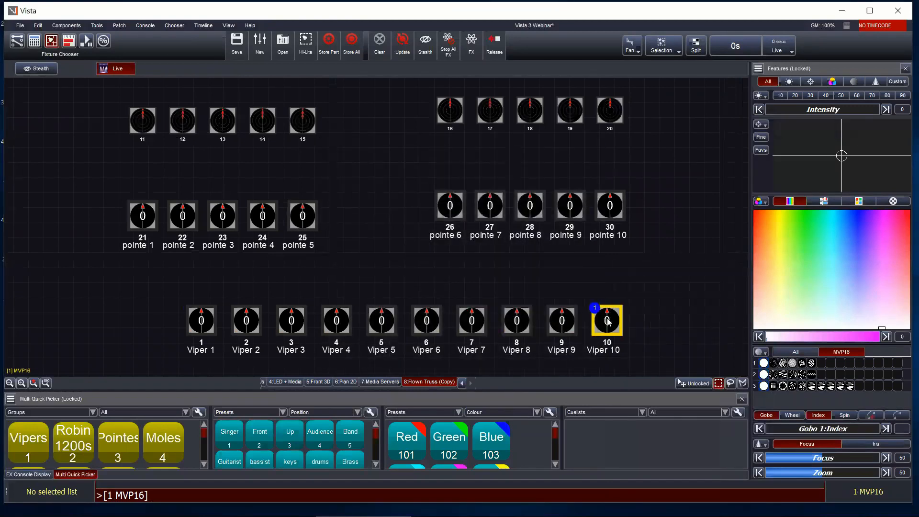
Change the icon colour of Viper 10 to orange and clear the fixture selection.
{"action": "right_click", "coordinate": [608, 322]}
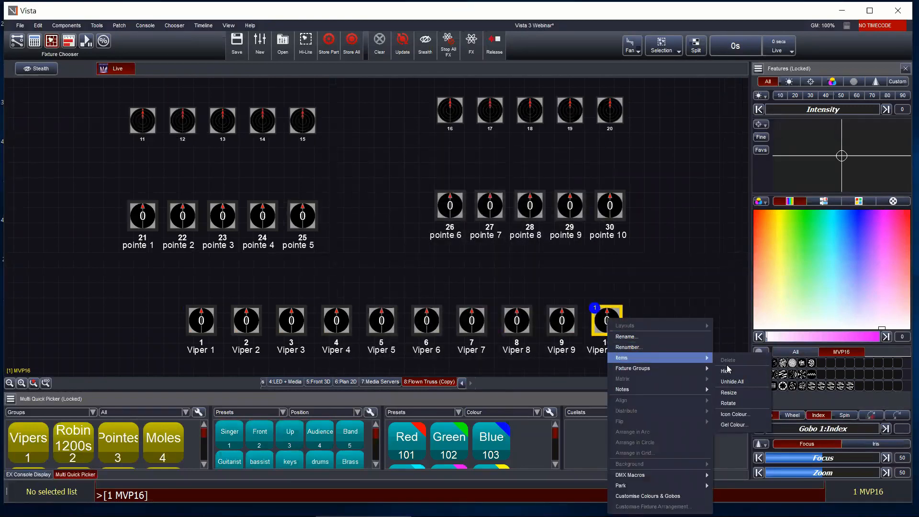
{"action": "left_click", "coordinate": [728, 412]}
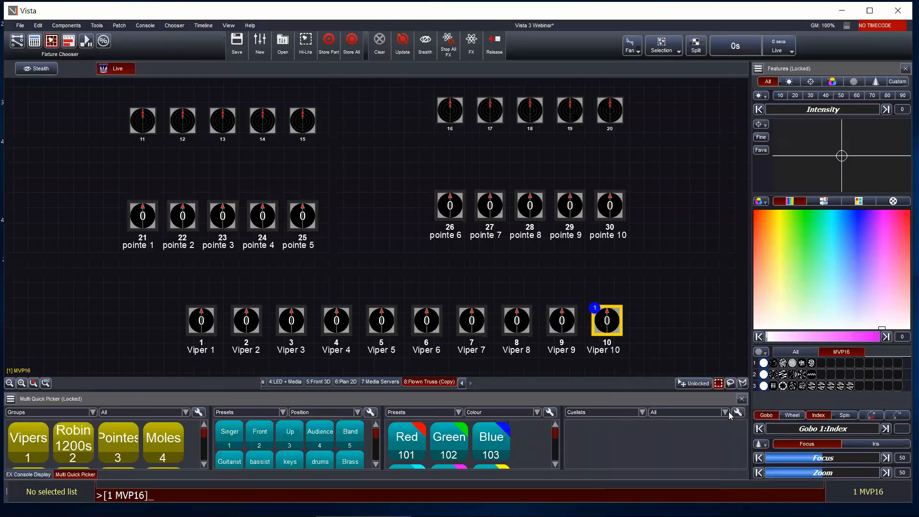
{"action": "mouse_move", "coordinate": [373, 218]}
{"action": "left_mouse_down"}
{"action": "mouse_move", "coordinate": [365, 189]}
{"action": "mouse_move", "coordinate": [341, 174]}
{"action": "left_mouse_up"}
{"action": "left_click", "coordinate": [521, 371]}
{"action": "left_click", "coordinate": [559, 287]}
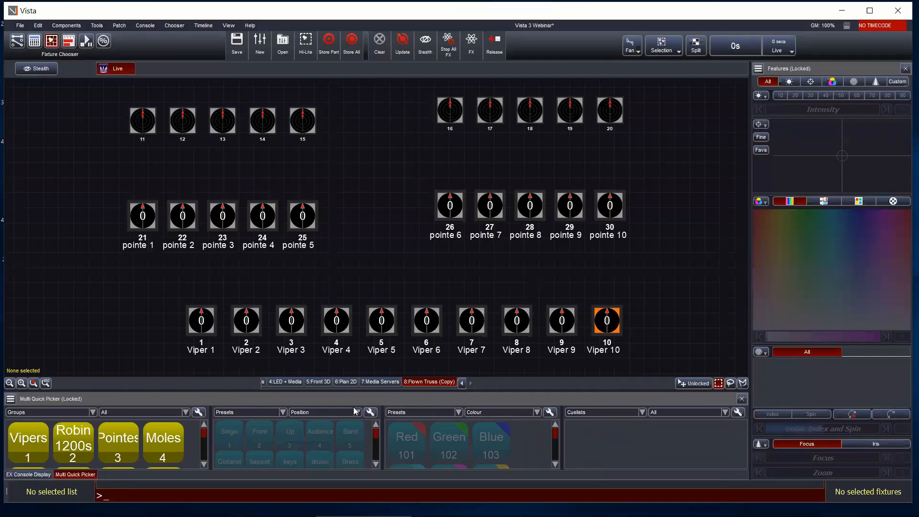
Look through the Plan 2D, Front 3D and LED + Media layouts and open the Dimmers + LEDs layout.
{"action": "left_click", "coordinate": [348, 382]}
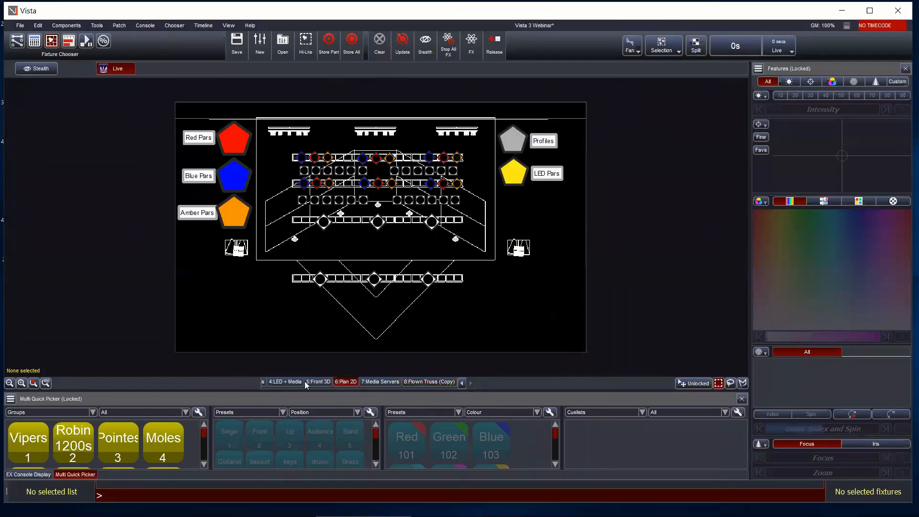
{"action": "left_click", "coordinate": [322, 380]}
{"action": "left_click", "coordinate": [301, 383]}
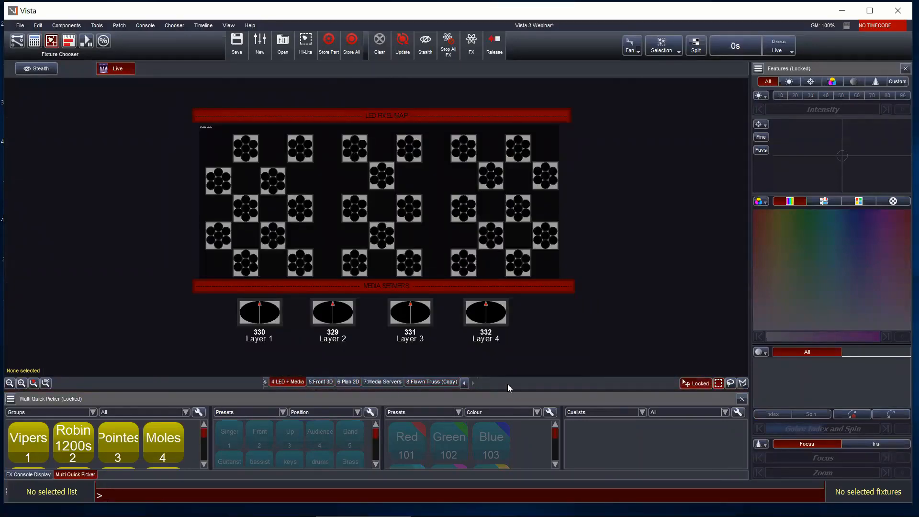
{"action": "left_click", "coordinate": [464, 382]}
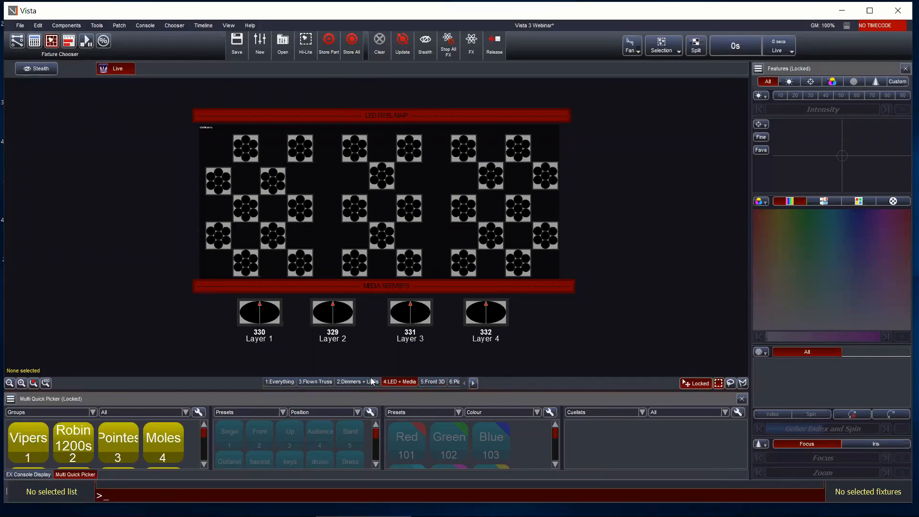
{"action": "left_click", "coordinate": [372, 381]}
Select the six Amber dimmers 131 to 136 and set their intensity to 100.
{"action": "scroll", "coordinate": [394, 231], "scroll_direction": "up", "scroll_amount": 3}
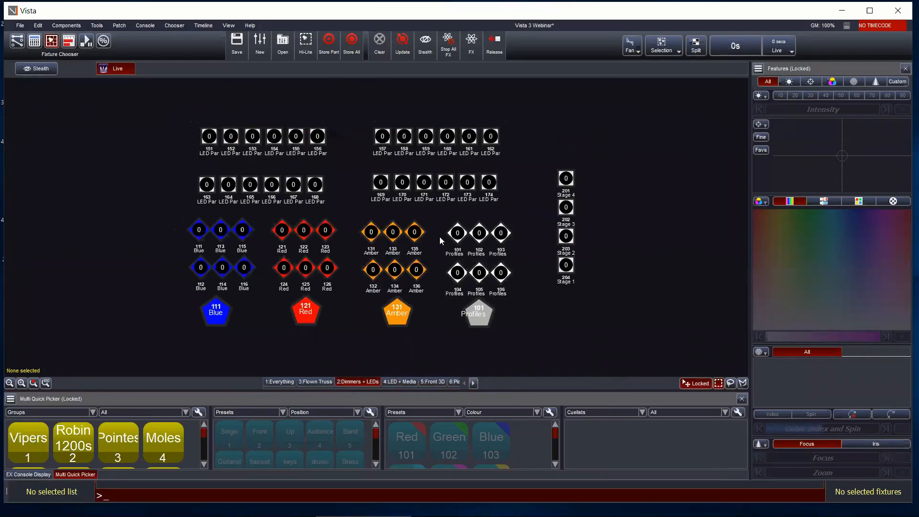
{"action": "scroll", "coordinate": [444, 258], "scroll_direction": "up", "scroll_amount": 1}
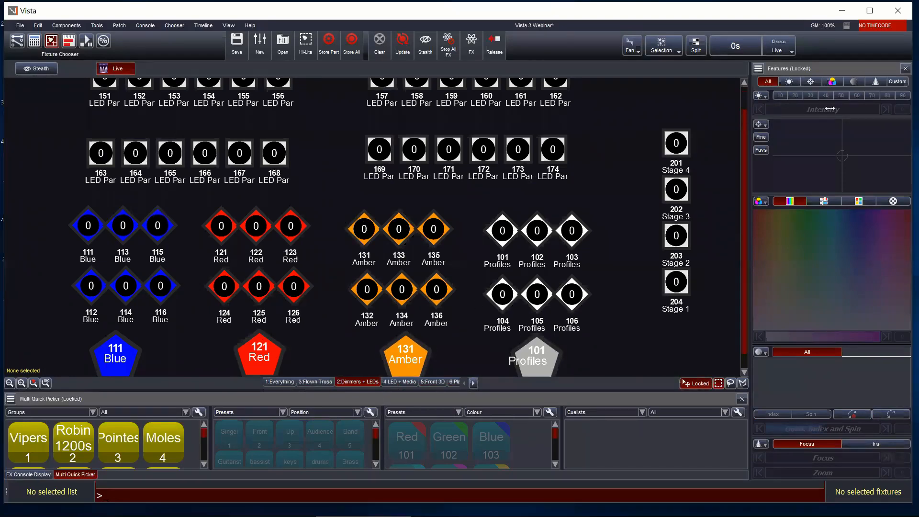
{"action": "left_click_drag", "start_coordinate": [781, 107], "coordinate": [909, 115]}
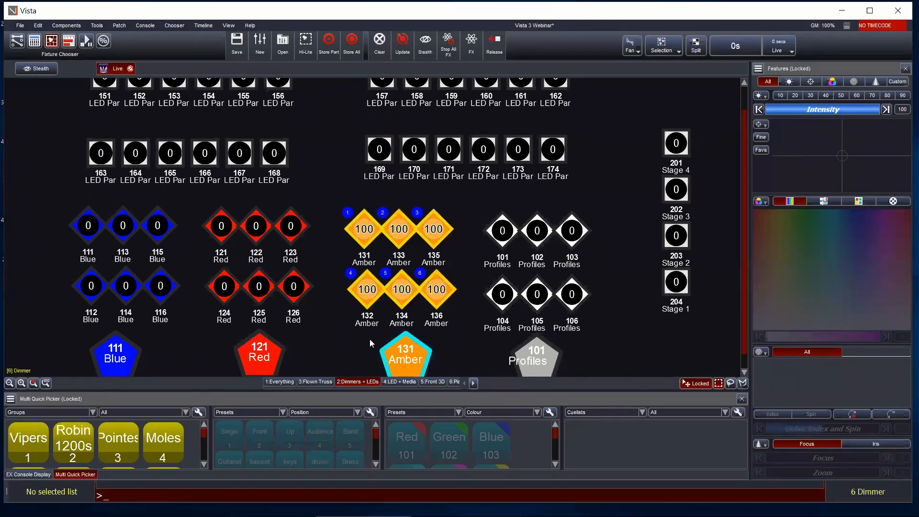
{"action": "right_click", "coordinate": [363, 234]}
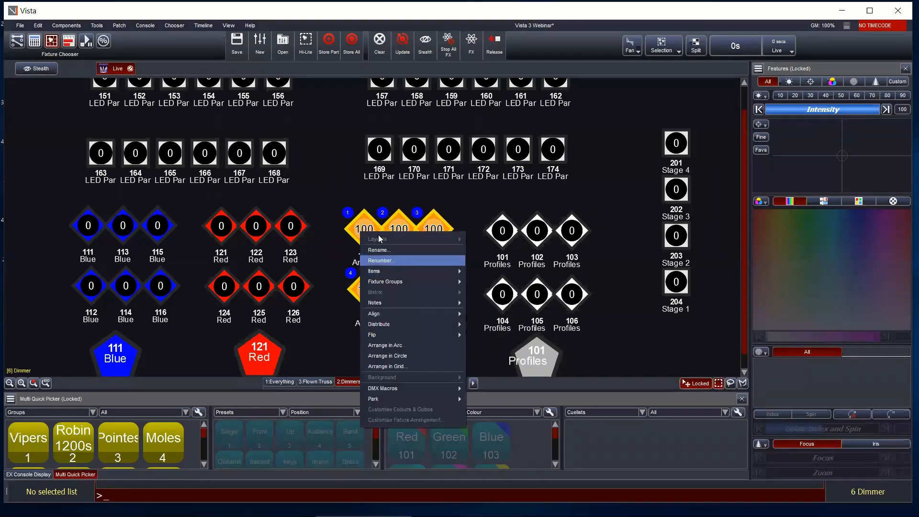
{"action": "left_click", "coordinate": [357, 140]}
{"action": "left_click_drag", "start_coordinate": [352, 136], "coordinate": [577, 168]}
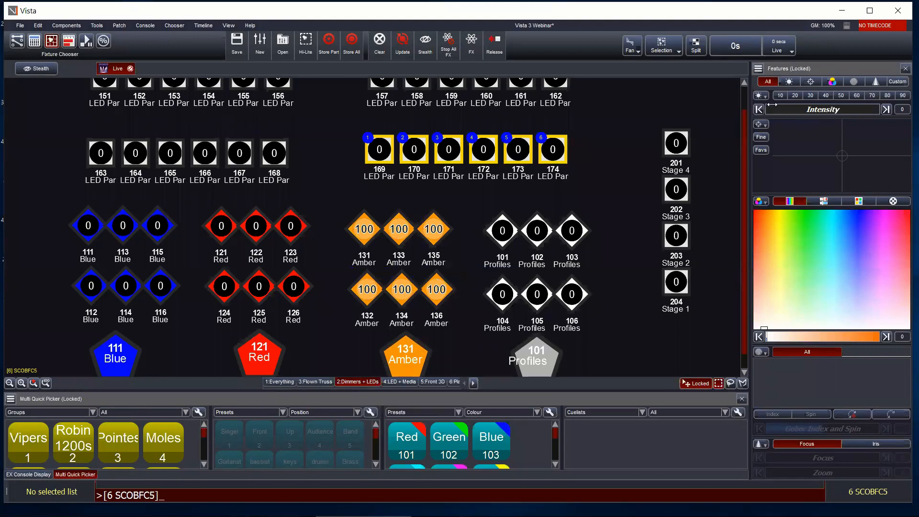
{"action": "left_click_drag", "start_coordinate": [772, 104], "coordinate": [636, 153]}
Select Amber dimmers 131 to 136 and set their gel colour to blue with RGB values 0, 23, 100.
{"action": "left_click_drag", "start_coordinate": [340, 200], "coordinate": [474, 326]}
{"action": "right_click", "coordinate": [436, 233]}
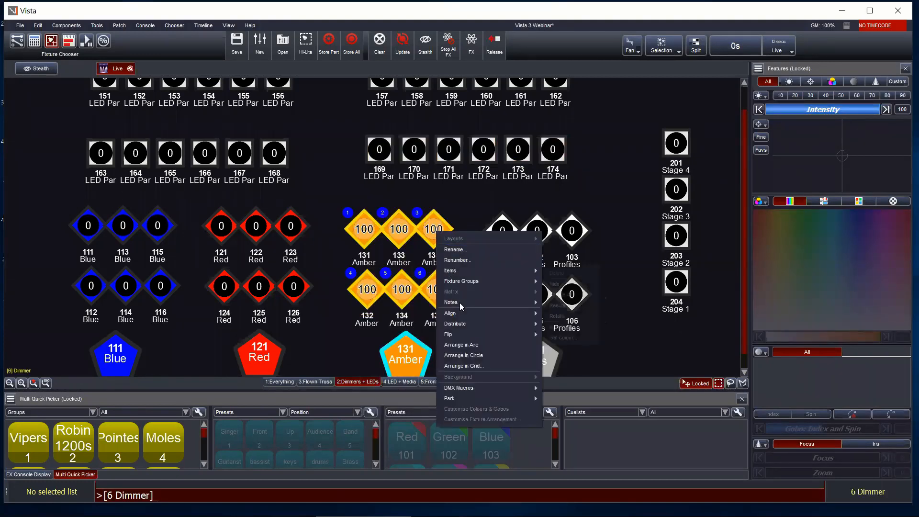
{"action": "mouse_move", "coordinate": [474, 270]}
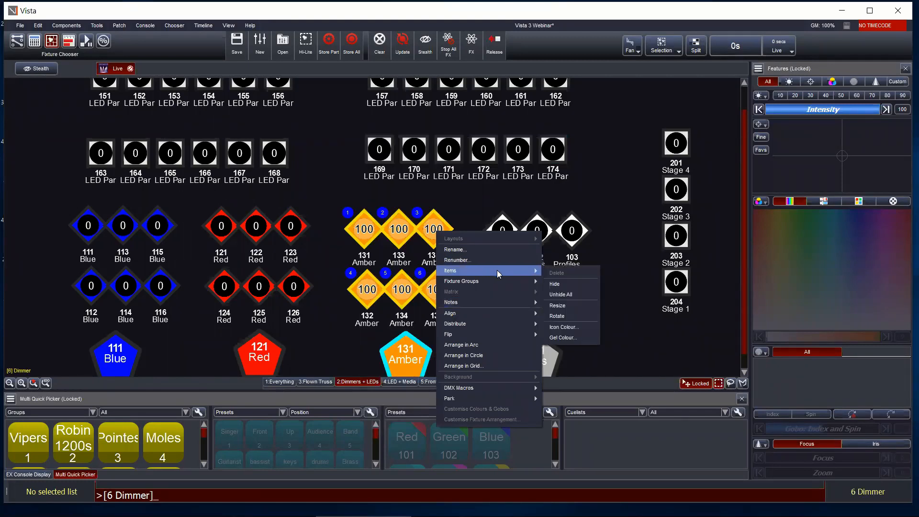
{"action": "left_click", "coordinate": [564, 338]}
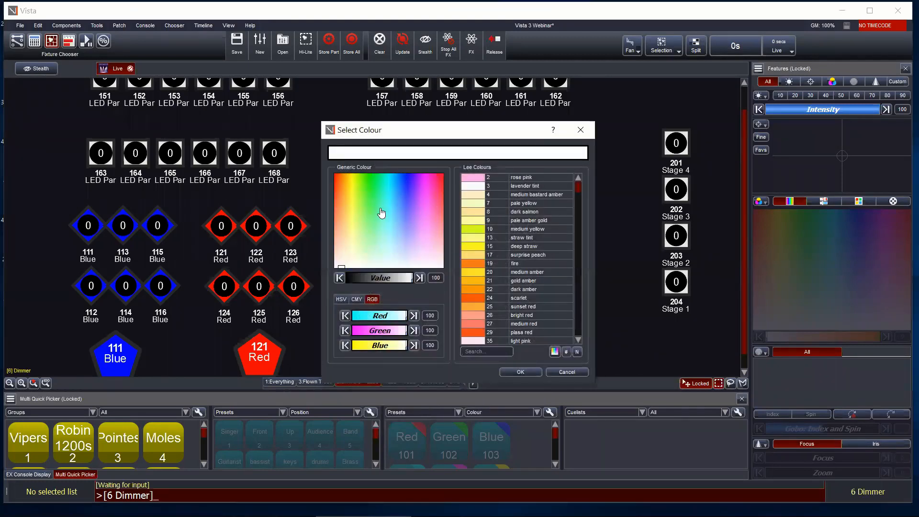
{"action": "left_click_drag", "start_coordinate": [380, 205], "coordinate": [405, 176]}
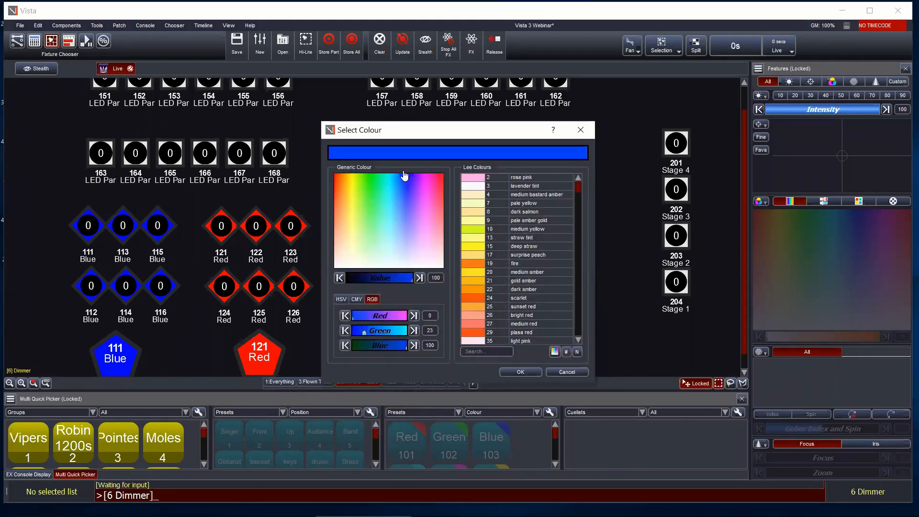
{"action": "left_click", "coordinate": [529, 375]}
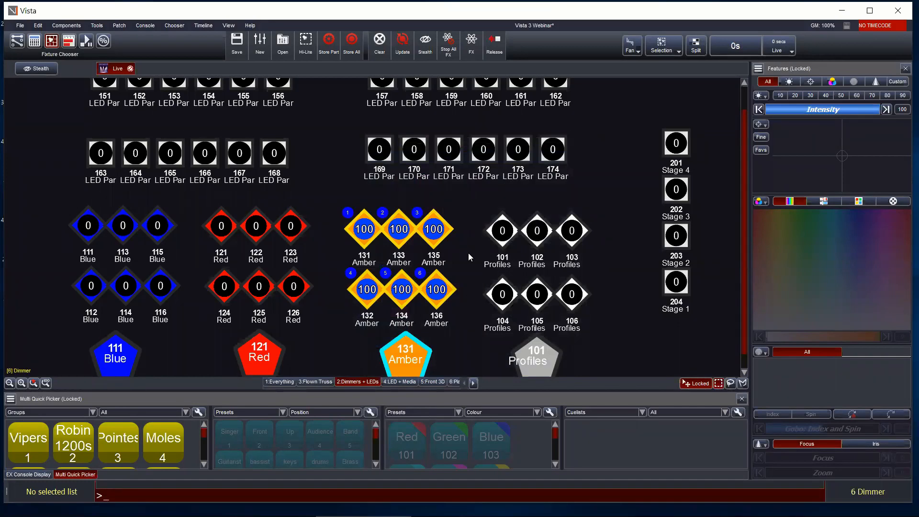
Return to the Flown Truss (Copy) layout with no fixtures selected.
{"action": "left_click", "coordinate": [473, 382]}
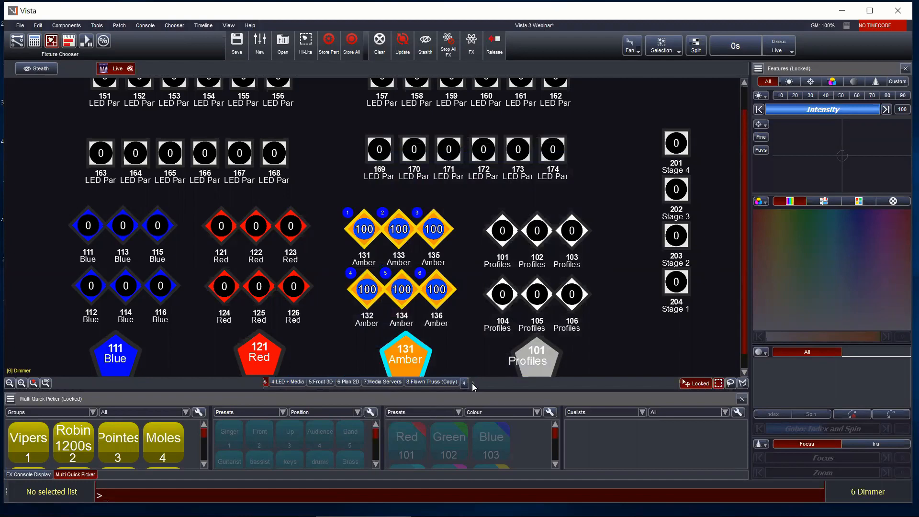
{"action": "left_click", "coordinate": [419, 382]}
{"action": "left_click", "coordinate": [429, 254]}
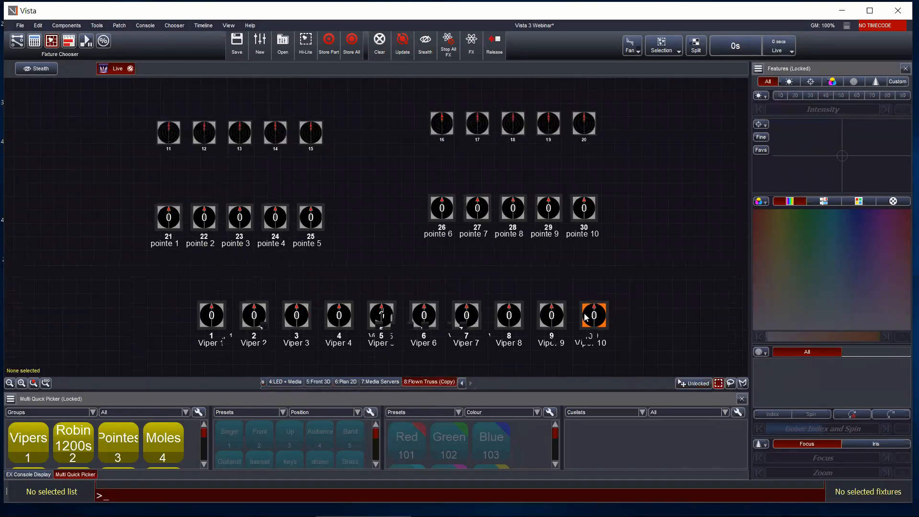
{"action": "left_click", "coordinate": [631, 329]}
{"action": "right_click", "coordinate": [631, 330]}
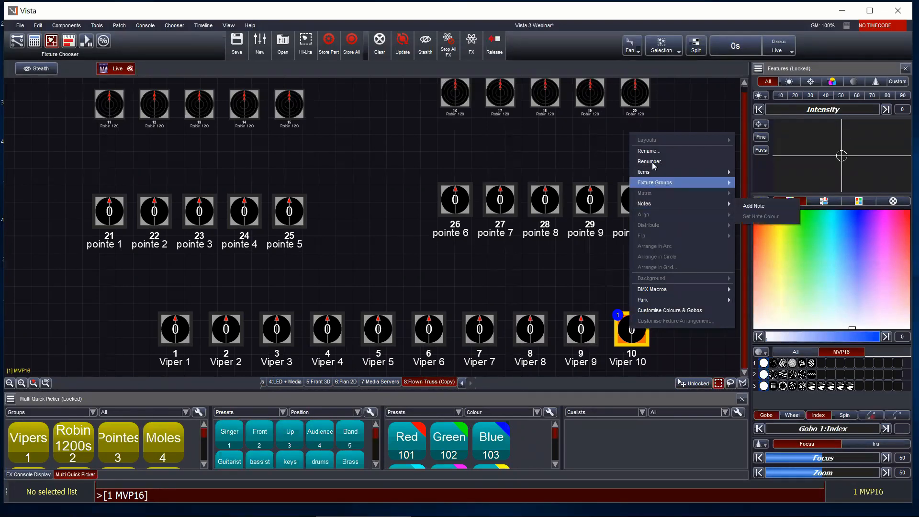
{"action": "mouse_move", "coordinate": [657, 171]}
{"action": "left_click", "coordinate": [392, 297]}
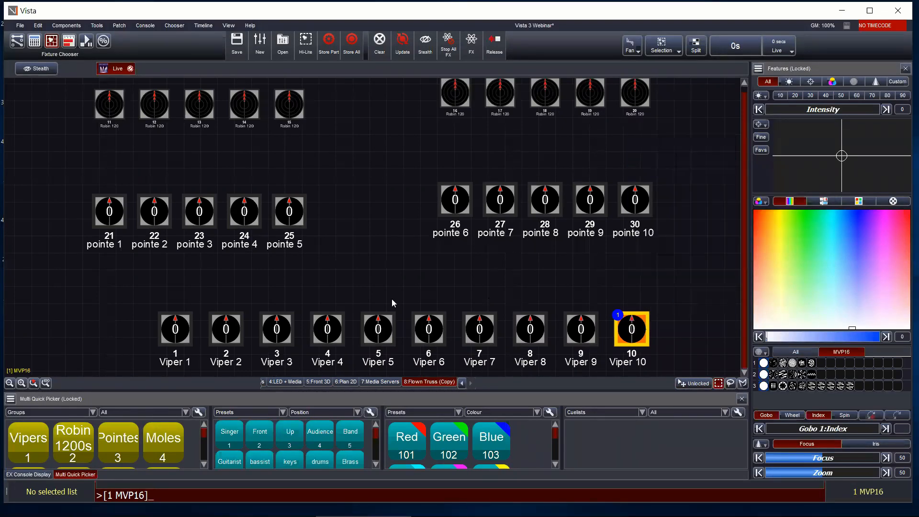
{"action": "left_click_drag", "start_coordinate": [158, 309], "coordinate": [667, 350]}
{"action": "left_click", "coordinate": [437, 271]}
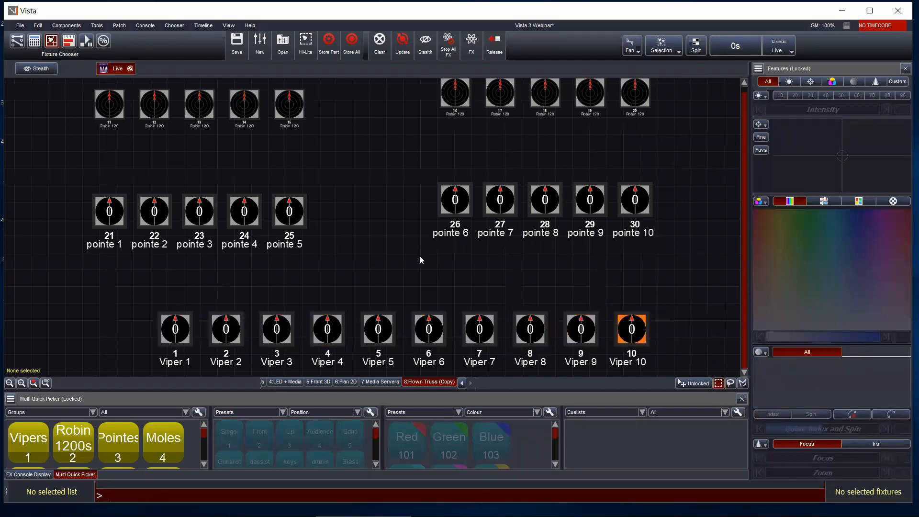
Select fixtures 21 to 30 and rename them "Pointe #" so that each is numbered by its index.
{"action": "left_click_drag", "start_coordinate": [65, 162], "coordinate": [682, 274]}
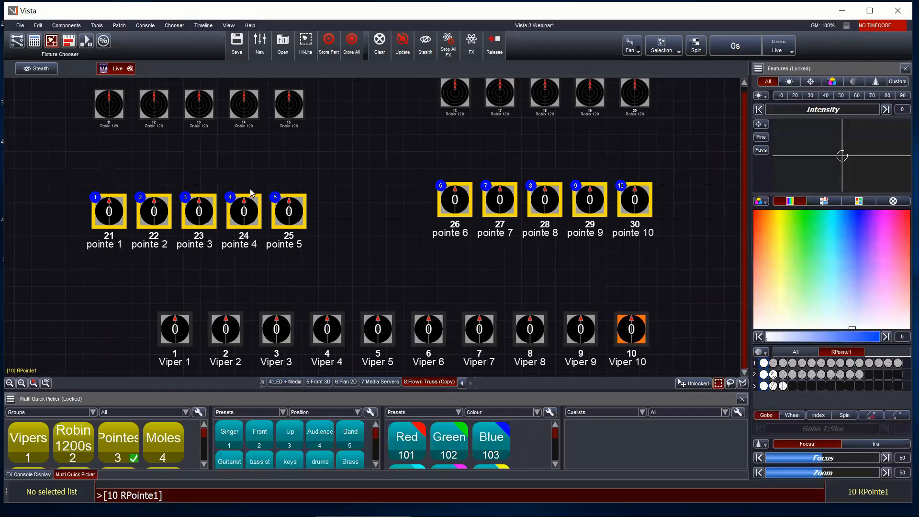
{"action": "right_click", "coordinate": [454, 199]}
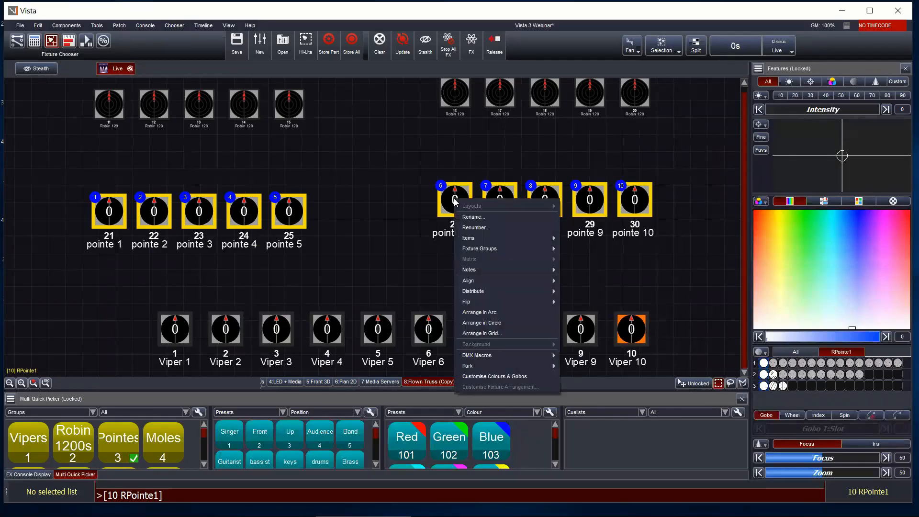
{"action": "left_click", "coordinate": [469, 218]}
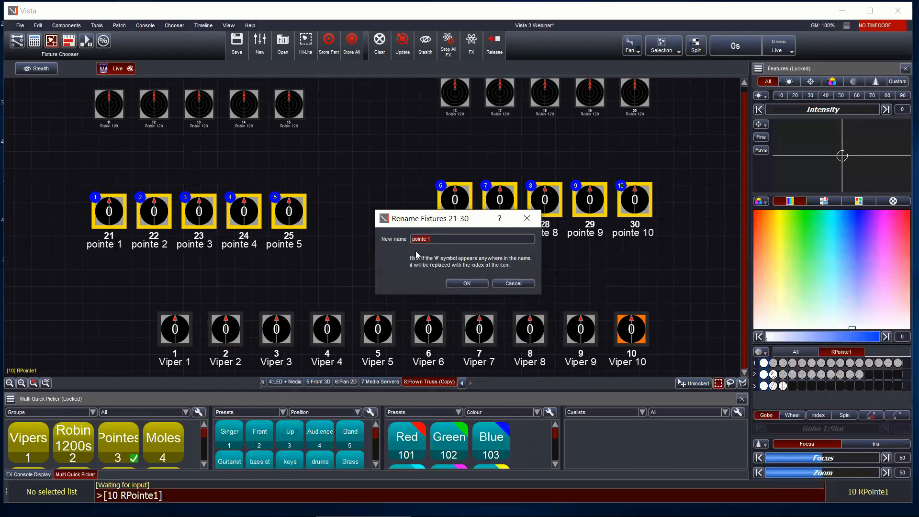
{"action": "type", "text": "Poin"}
{"action": "left_click_drag", "start_coordinate": [426, 218], "coordinate": [403, 213]}
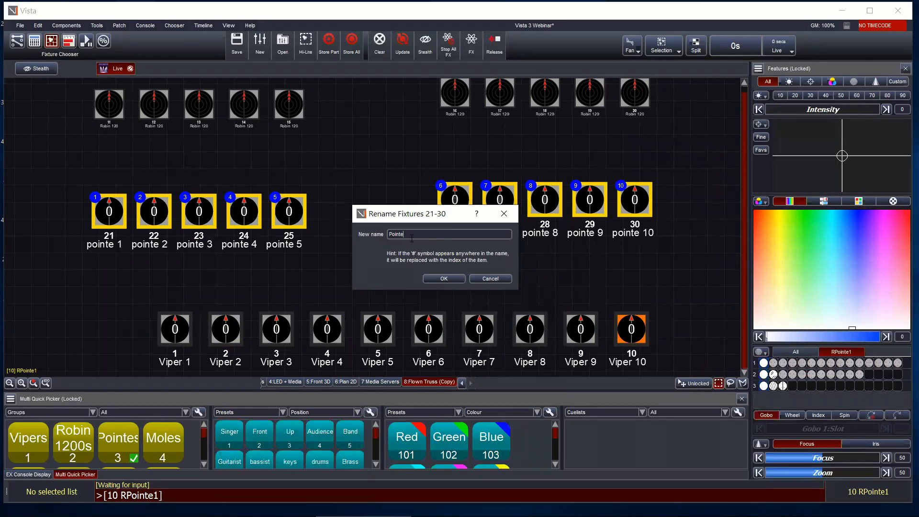
{"action": "type", "text": "#"}
{"action": "type", "text": "e"}
{"action": "type", "text": " #"}
{"action": "left_click", "coordinate": [433, 280]}
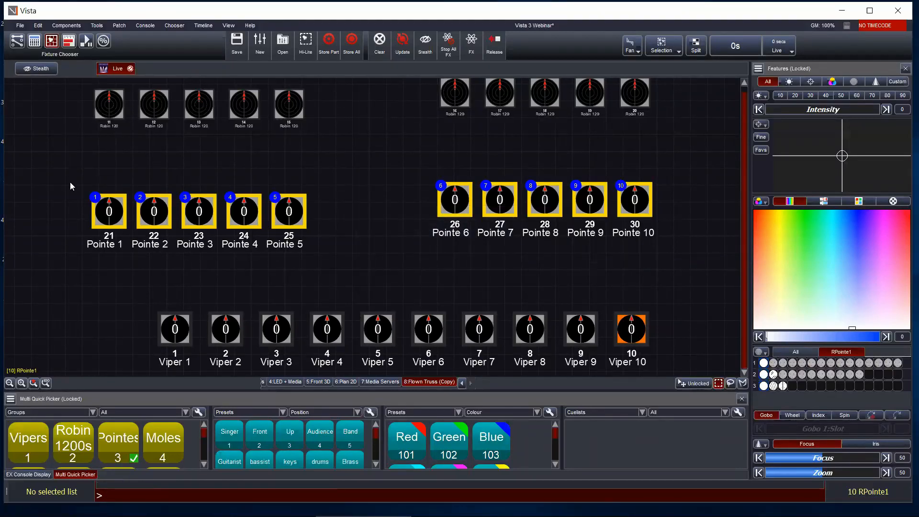
Move Pointe 1 to 5 inward beside Pointe 6 to 10, line both groups up in one row, and clear the selection.
{"action": "left_click_drag", "start_coordinate": [70, 186], "coordinate": [324, 269]}
{"action": "left_click_drag", "start_coordinate": [300, 228], "coordinate": [410, 210]}
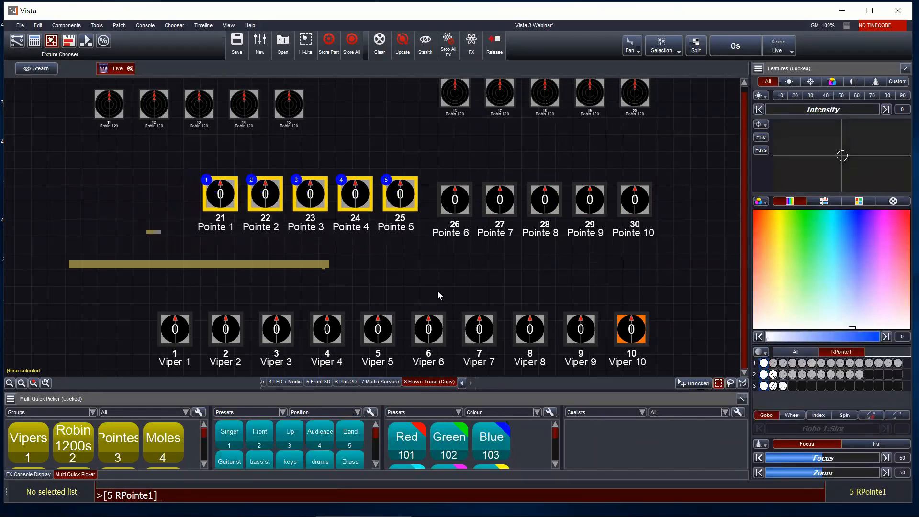
{"action": "left_click_drag", "start_coordinate": [432, 176], "coordinate": [653, 235]}
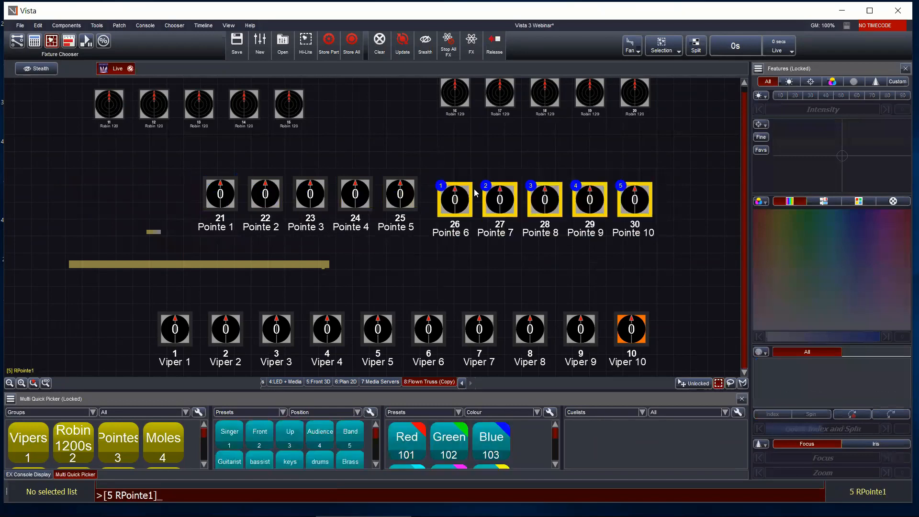
{"action": "left_click_drag", "start_coordinate": [458, 194], "coordinate": [465, 188]}
{"action": "left_click", "coordinate": [464, 271]}
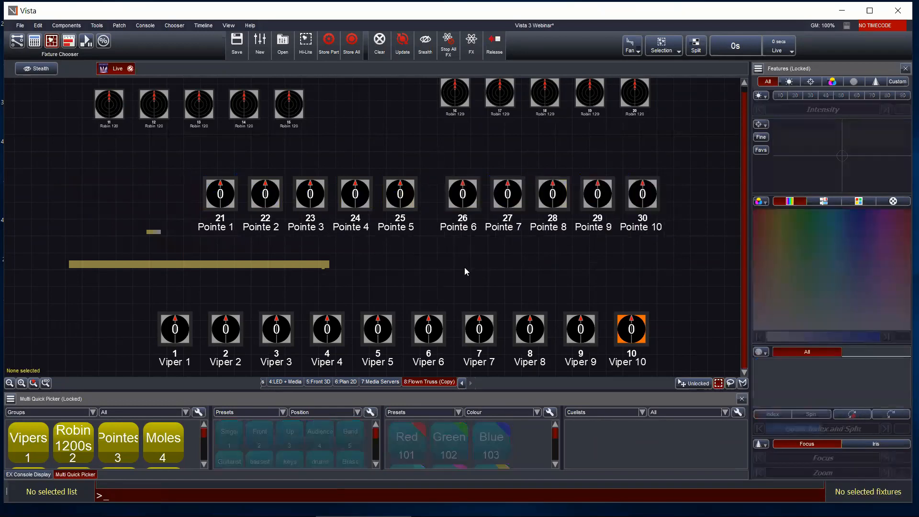
{"action": "scroll", "coordinate": [484, 276], "scroll_direction": "down", "scroll_amount": 2}
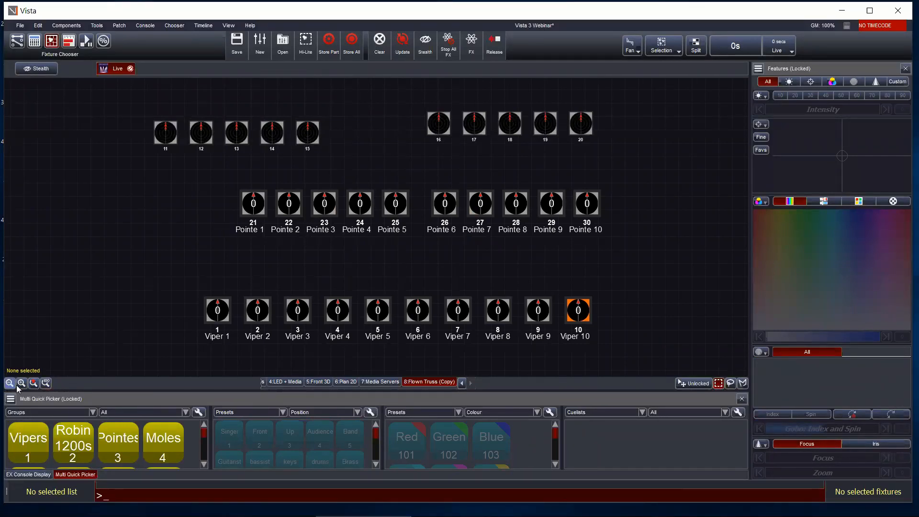
Select Pointe 1 to 10, try larger and smaller icon sizes, and reset their icons to the default size.
{"action": "left_click_drag", "start_coordinate": [222, 172], "coordinate": [635, 245]}
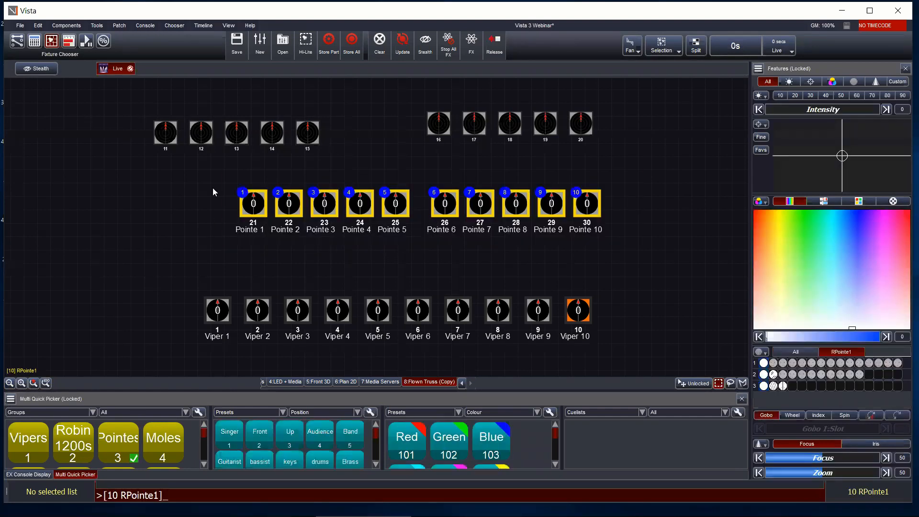
{"action": "key", "text": "shift"}
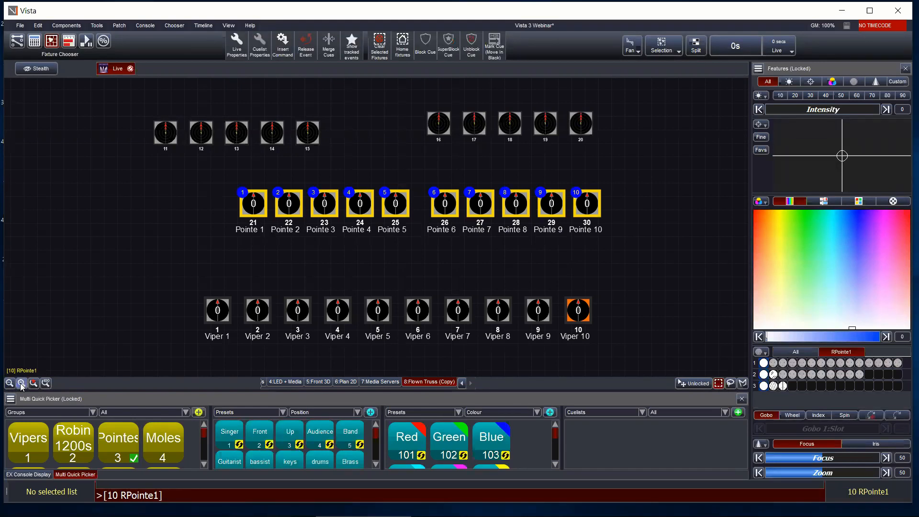
{"action": "left_click", "coordinate": [22, 384]}
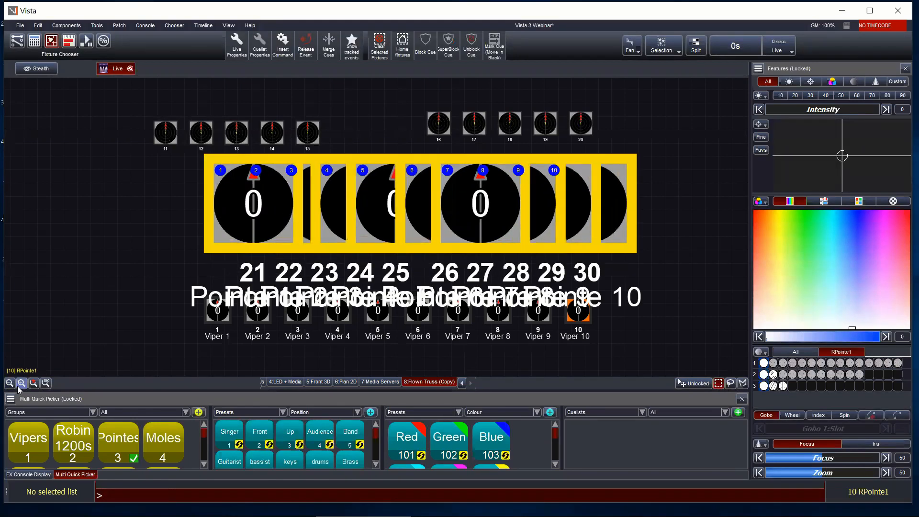
{"action": "left_click", "coordinate": [9, 384]}
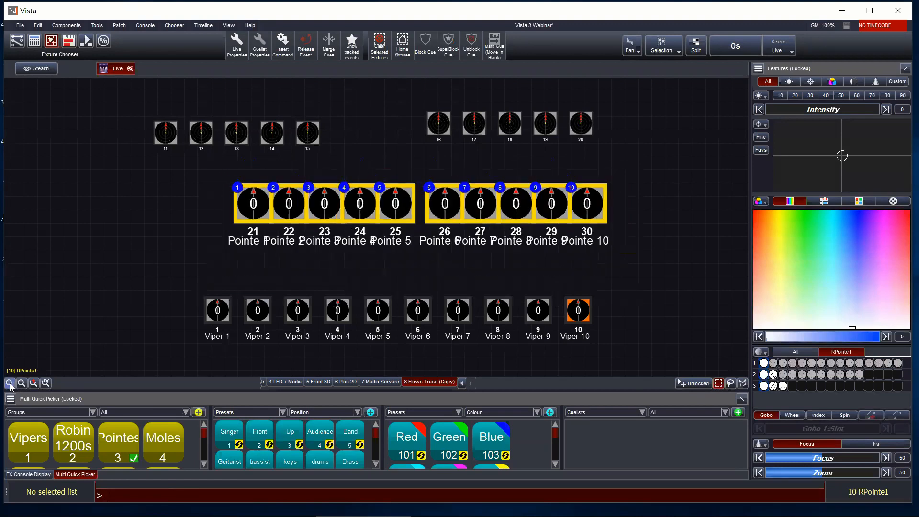
{"action": "left_click", "coordinate": [12, 384]}
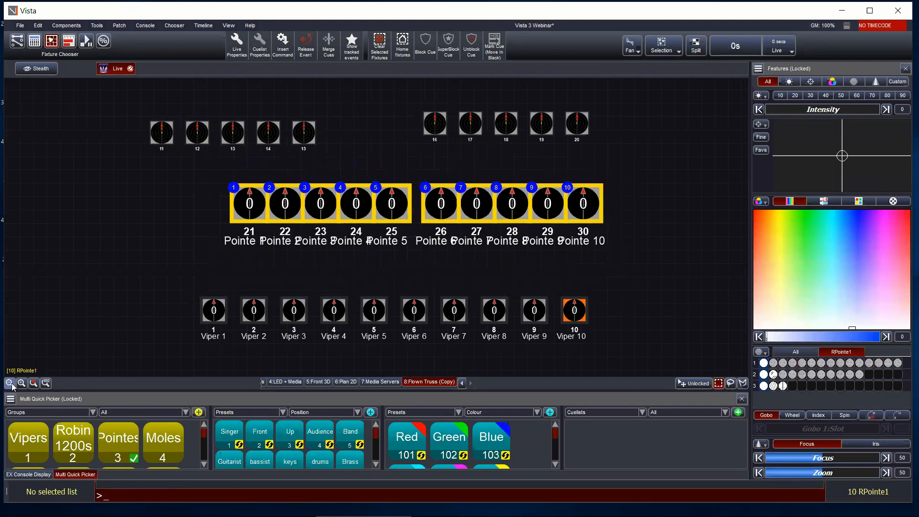
{"action": "left_click", "coordinate": [11, 384]}
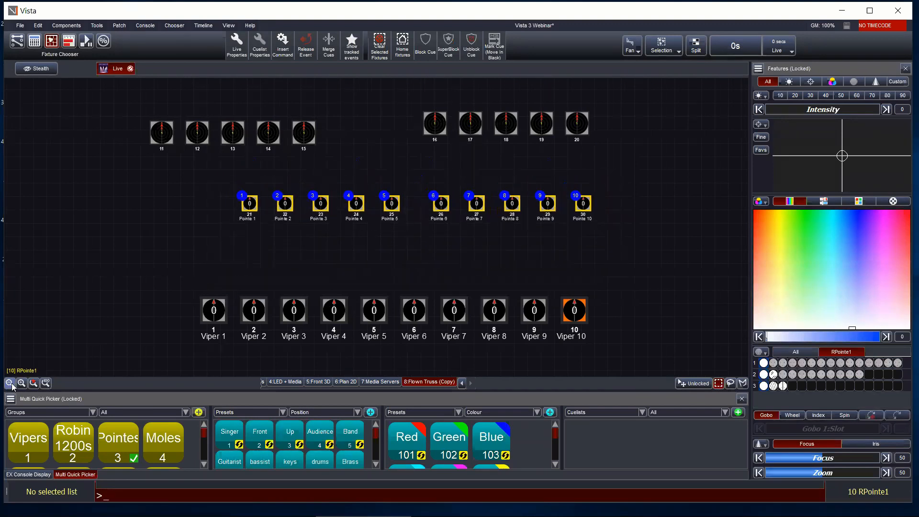
{"action": "left_click", "coordinate": [12, 386]}
{"action": "left_click", "coordinate": [46, 384]}
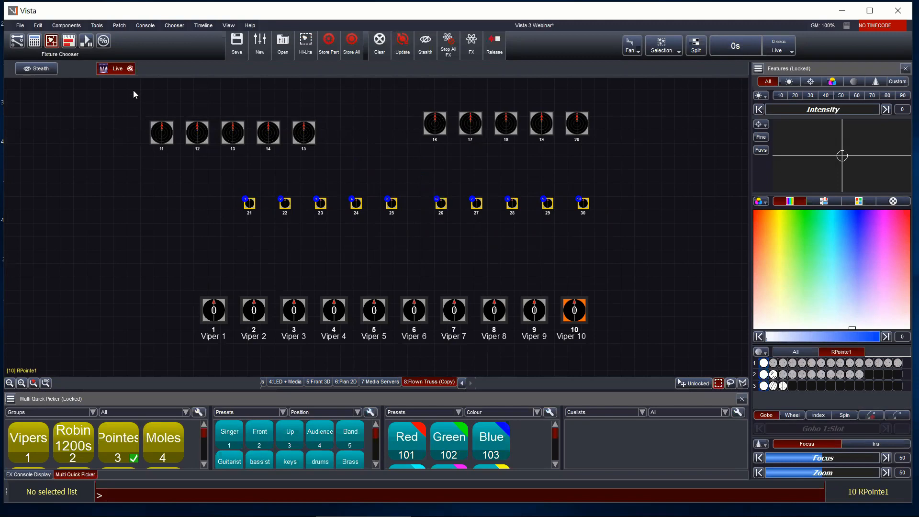
Select all fixtures in the layout, reset their icons to the default size, and clear the selection.
{"action": "left_click_drag", "start_coordinate": [135, 92], "coordinate": [627, 376]}
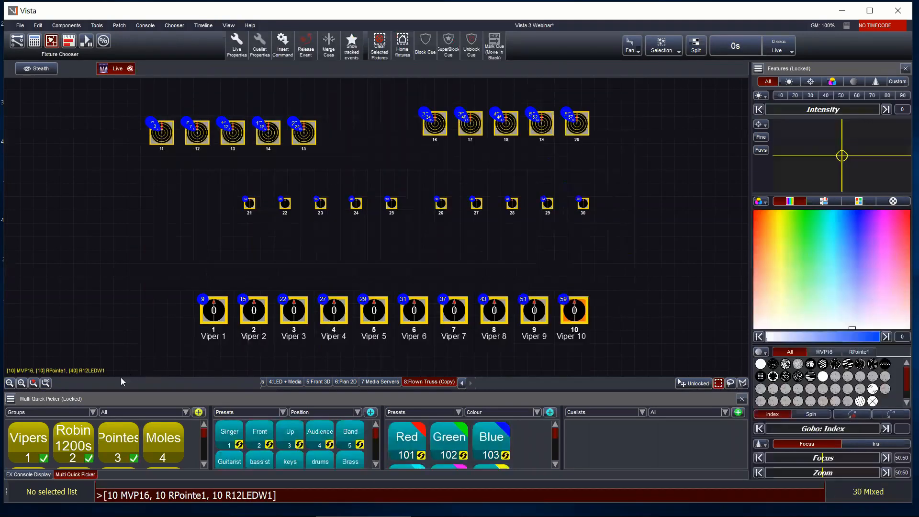
{"action": "left_click", "coordinate": [46, 383], "text": "shift"}
{"action": "left_click", "coordinate": [300, 277]}
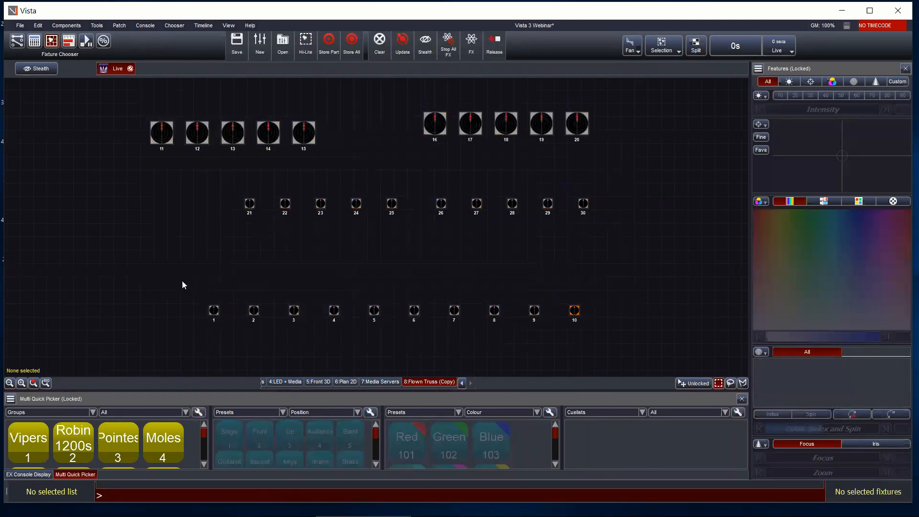
Move the row of fixtures 1 to 10 up to just below fixtures 21 to 30 and clear the selection.
{"action": "left_click_drag", "start_coordinate": [179, 285], "coordinate": [623, 351]}
{"action": "left_click_drag", "start_coordinate": [334, 312], "coordinate": [360, 232]}
{"action": "left_click", "coordinate": [218, 184]}
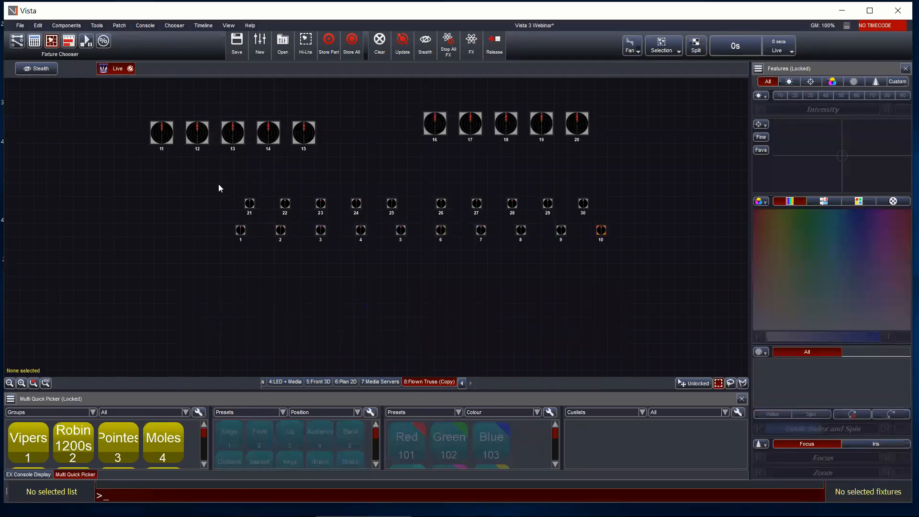
Arrange fixtures 21 to 30 in a grid of 1 row with 60 horizontal and 120 vertical spacing, sorted by User ID.
{"action": "left_click_drag", "start_coordinate": [216, 183], "coordinate": [601, 205]}
{"action": "right_click", "coordinate": [587, 209]}
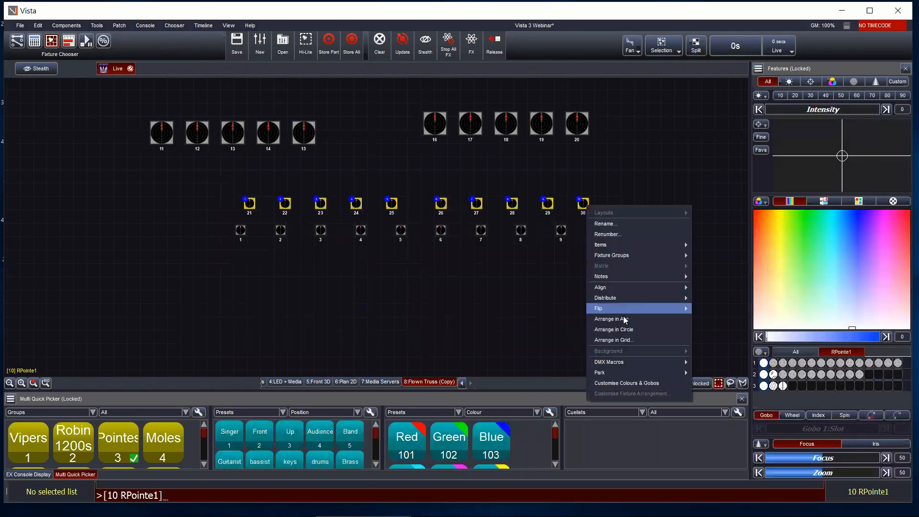
{"action": "left_click", "coordinate": [593, 330]}
{"action": "left_click", "coordinate": [506, 206]}
{"action": "left_click", "coordinate": [506, 206]}
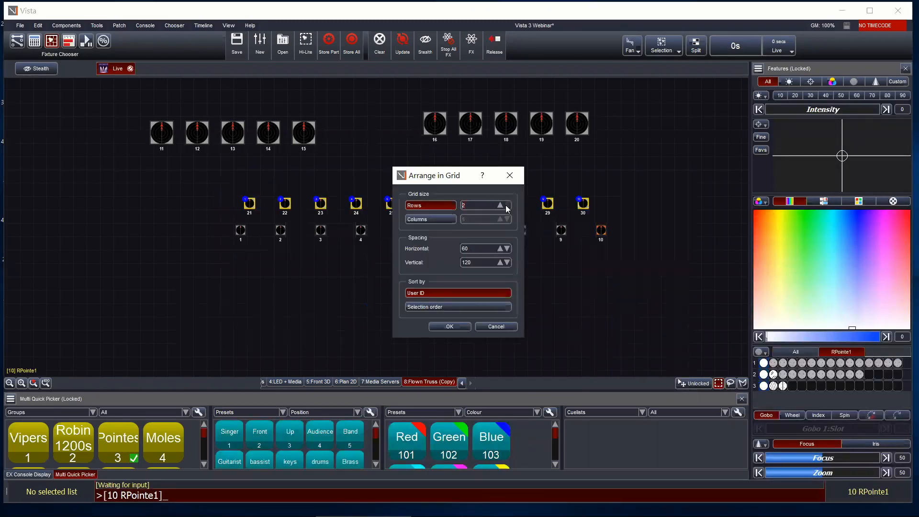
{"action": "left_click", "coordinate": [449, 326]}
{"action": "left_click", "coordinate": [323, 270]}
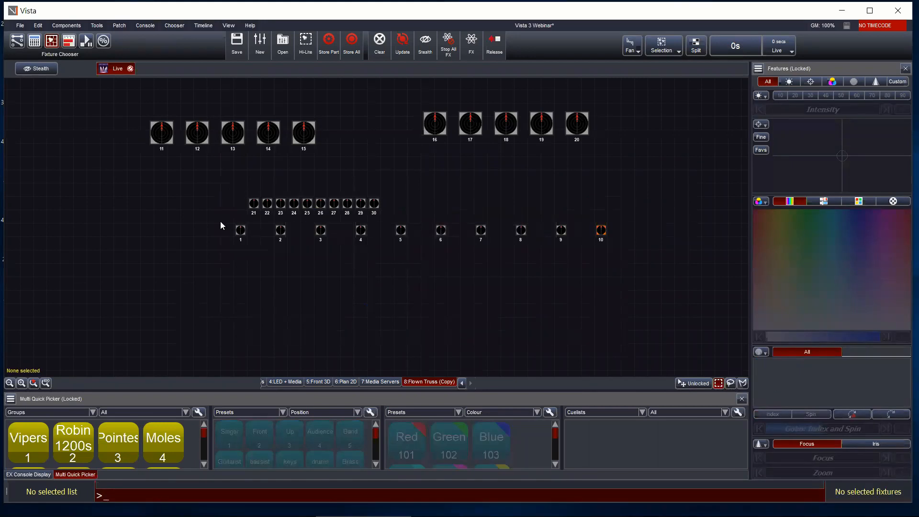
Arrange fixtures 1 to 10 in a 1-row grid with 60 horizontal and 120 vertical spacing, sorted by User ID.
{"action": "left_click_drag", "start_coordinate": [221, 224], "coordinate": [631, 272]}
{"action": "right_click", "coordinate": [601, 233]}
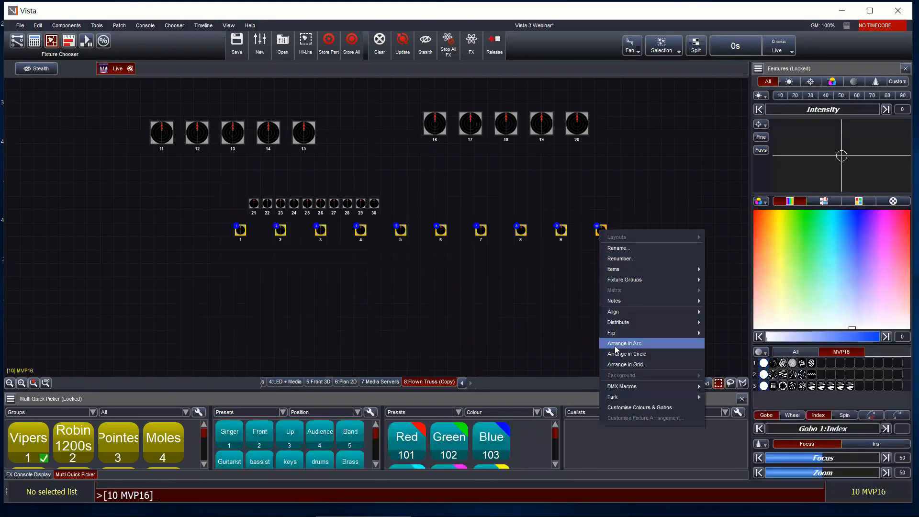
{"action": "left_click", "coordinate": [625, 364]}
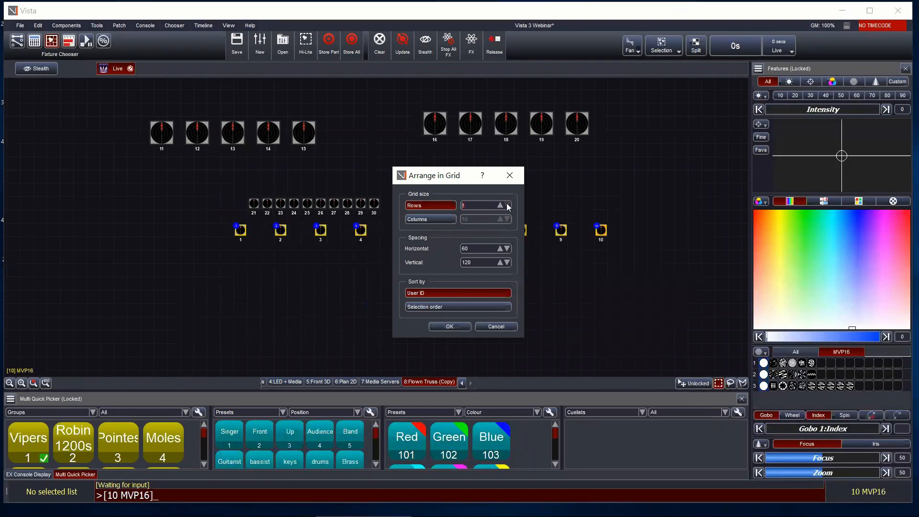
{"action": "left_click", "coordinate": [457, 327]}
{"action": "left_click", "coordinate": [237, 255]}
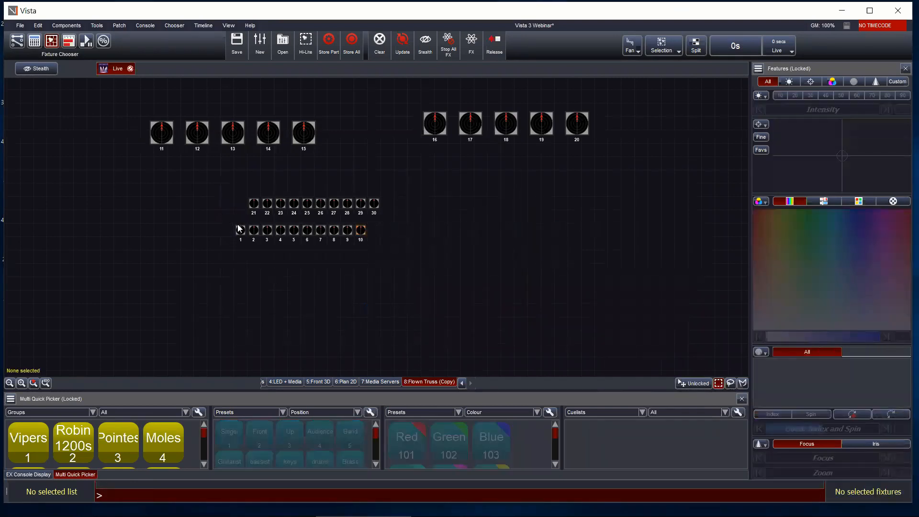
Shift the row of fixtures 1 to 10 sideways so it lines up under fixtures 21 to 30, and clear the selection.
{"action": "left_click_drag", "start_coordinate": [224, 214], "coordinate": [378, 258]}
{"action": "left_click_drag", "start_coordinate": [267, 228], "coordinate": [281, 228]}
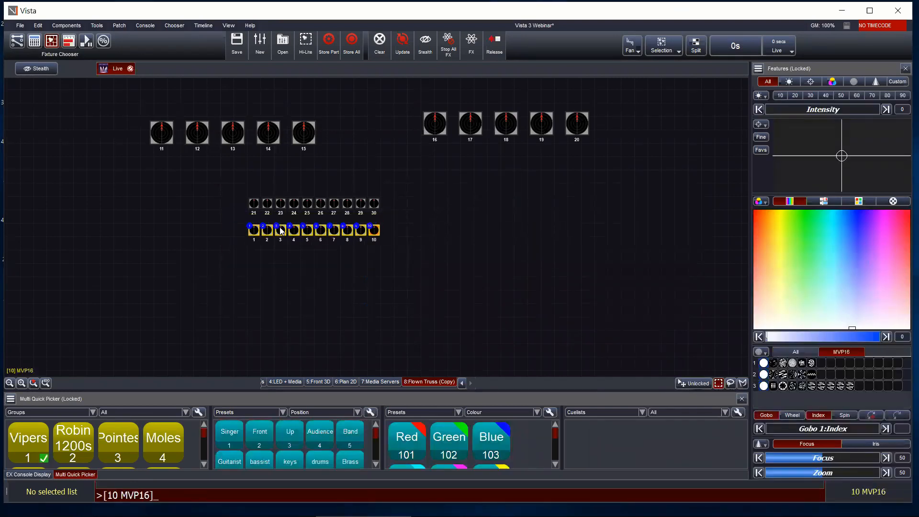
{"action": "left_click", "coordinate": [440, 293]}
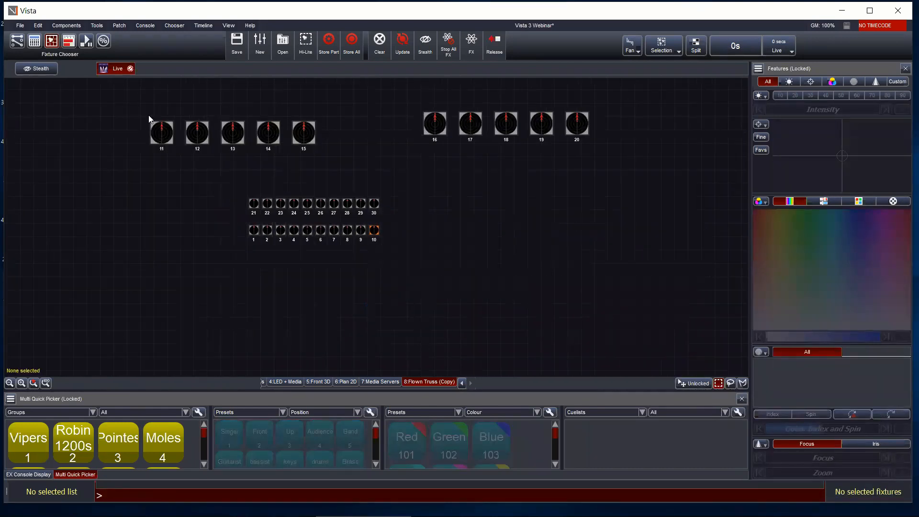
Move fixtures 11 to 20 closer to the Pointe row, bring 16 to 20 in beside 11 to 15, and clear the selection.
{"action": "left_click_drag", "start_coordinate": [138, 110], "coordinate": [381, 176]}
{"action": "left_click_drag", "start_coordinate": [116, 104], "coordinate": [629, 163]}
{"action": "left_click_drag", "start_coordinate": [435, 128], "coordinate": [379, 155]}
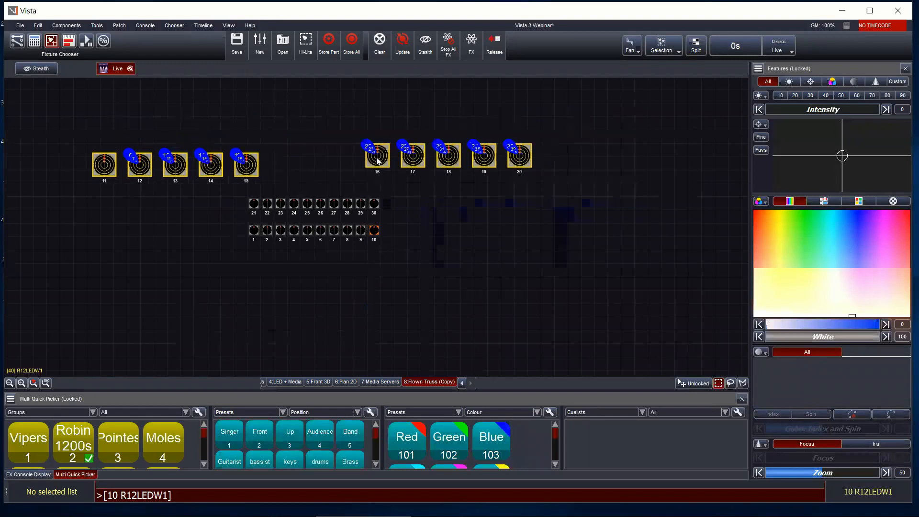
{"action": "left_click", "coordinate": [557, 204]}
{"action": "left_click_drag", "start_coordinate": [329, 111], "coordinate": [557, 204]}
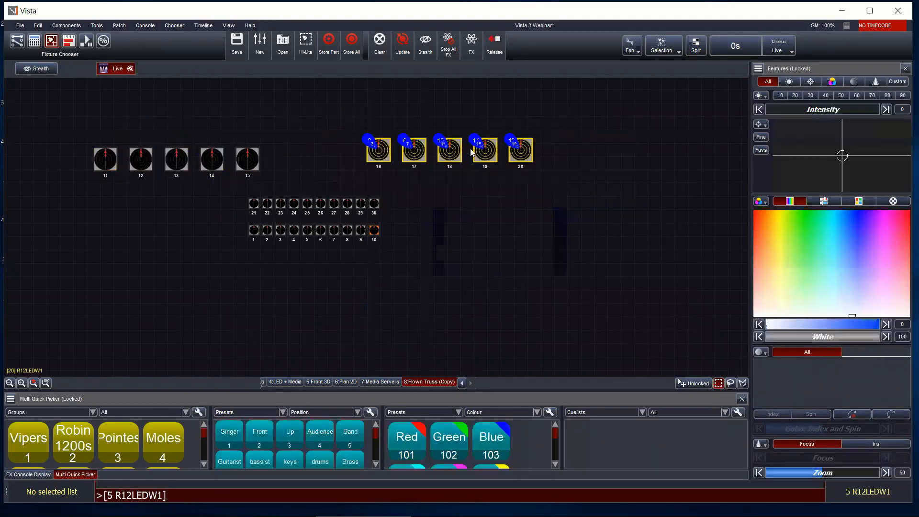
{"action": "left_click_drag", "start_coordinate": [459, 151], "coordinate": [368, 164]}
{"action": "left_click", "coordinate": [232, 372]}
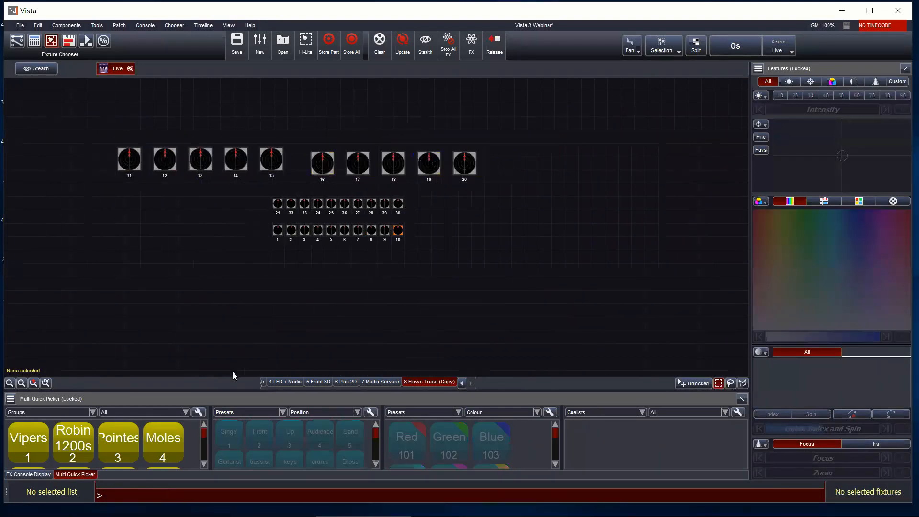
Select Viper 10 alone and try to resize its icon.
{"action": "left_click", "coordinate": [46, 383]}
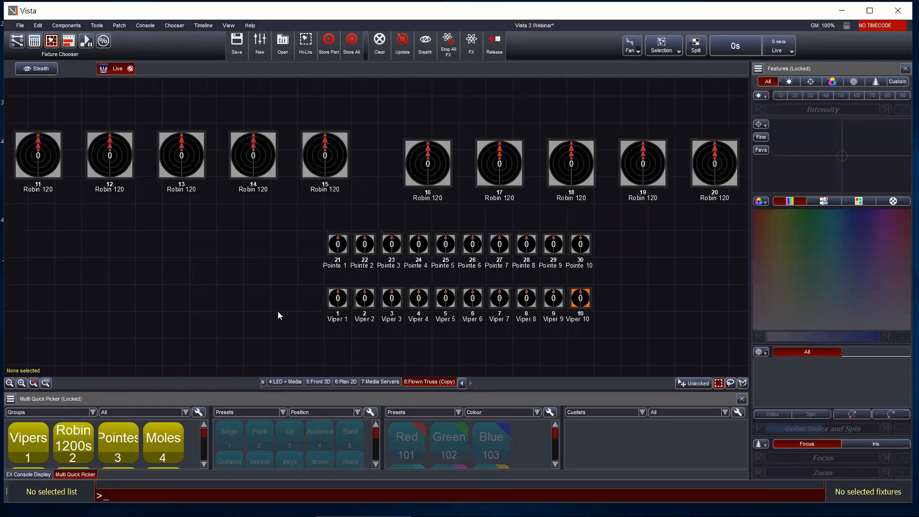
{"action": "left_click", "coordinate": [581, 301]}
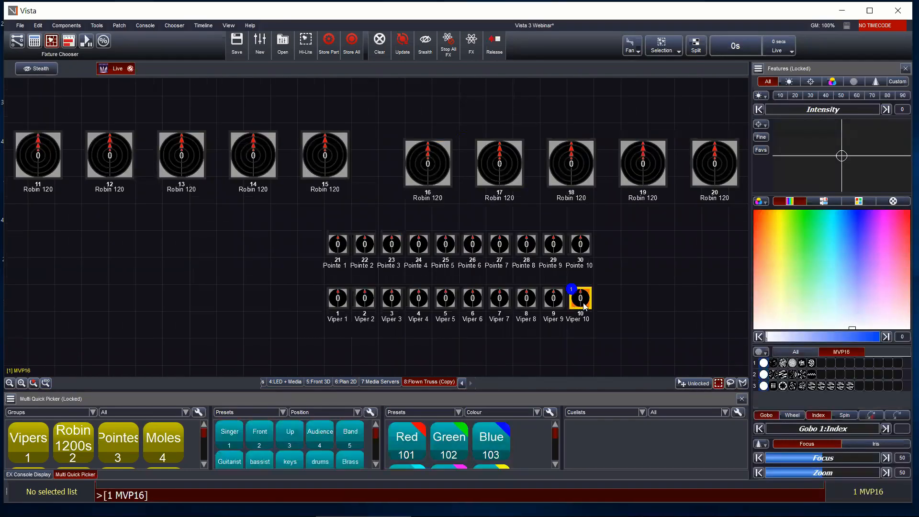
{"action": "scroll", "coordinate": [584, 307], "scroll_direction": "up", "scroll_amount": 3}
{"action": "scroll", "coordinate": [583, 307], "scroll_direction": "down", "scroll_amount": 3}
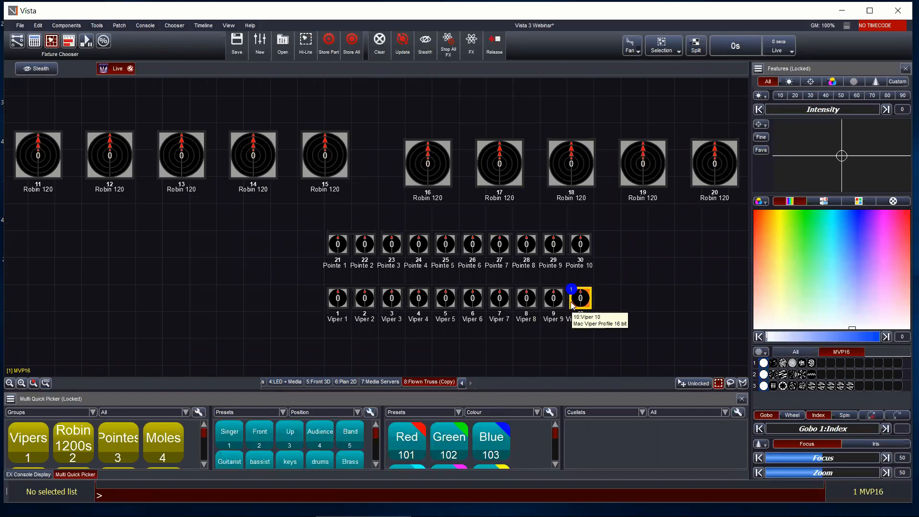
{"action": "key", "text": "shift"}
{"action": "scroll", "coordinate": [577, 302], "scroll_direction": "up", "scroll_amount": 5}
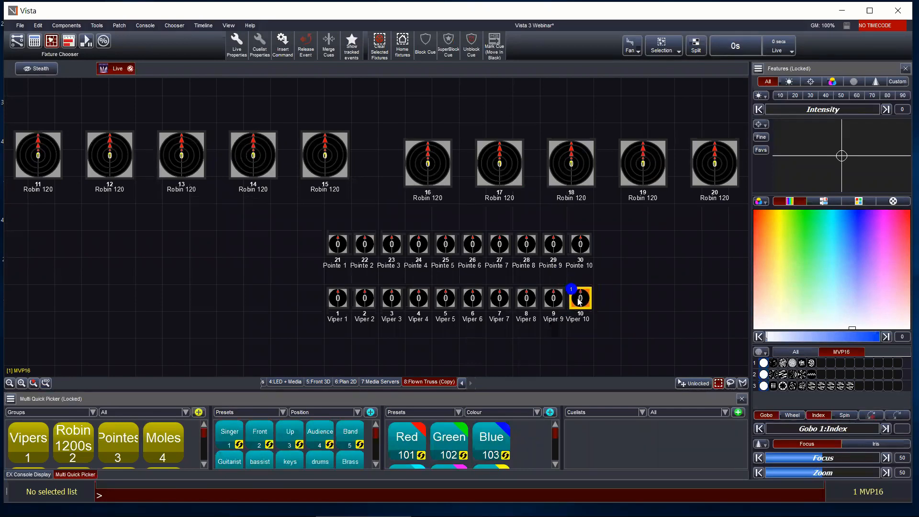
Select Viper 1 to 10 and try smaller and larger icon sizes for the whole row.
{"action": "left_click_drag", "start_coordinate": [289, 283], "coordinate": [656, 308]}
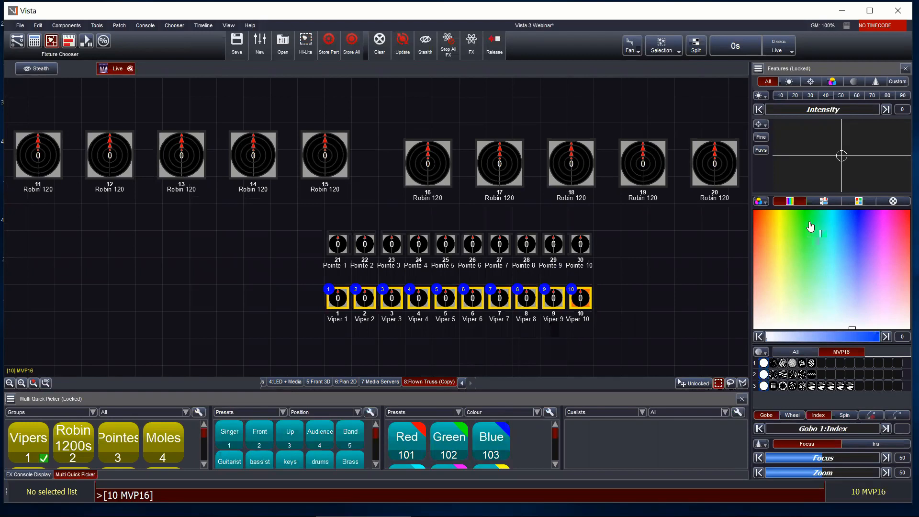
{"action": "key", "text": "shift"}
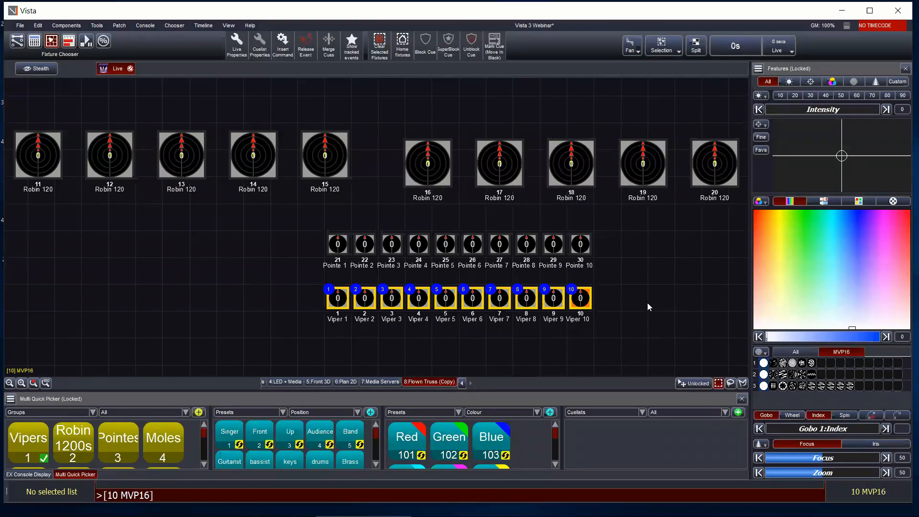
{"action": "scroll", "coordinate": [637, 316], "scroll_direction": "up", "scroll_amount": 2}
{"action": "scroll", "coordinate": [637, 316], "scroll_direction": "down", "scroll_amount": 4}
{"action": "scroll", "coordinate": [637, 315], "scroll_direction": "up", "scroll_amount": 2}
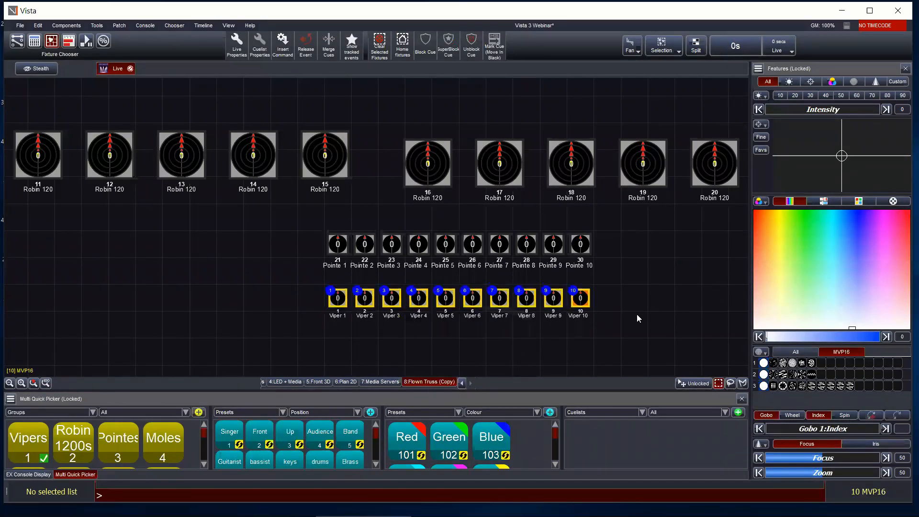
{"action": "left_click", "coordinate": [33, 384]}
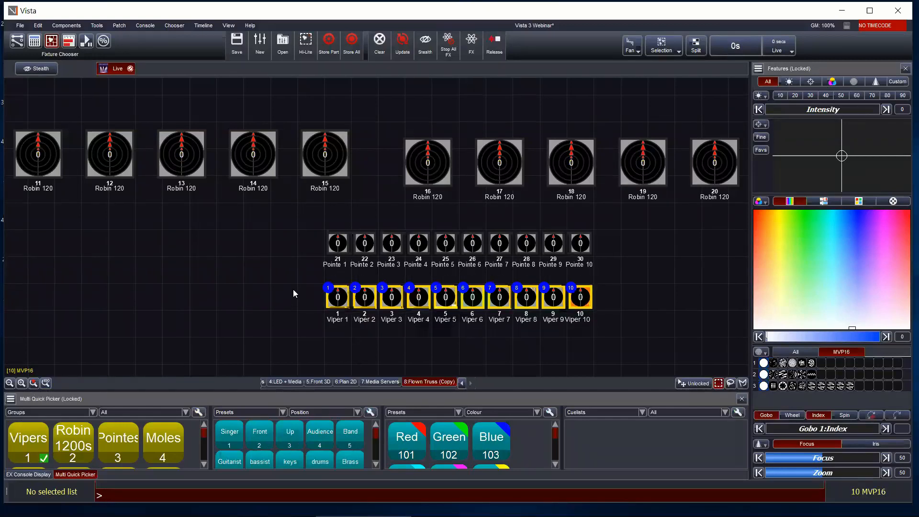
Reset the icons of Viper 1 to 10 to their default size and clear the selection.
{"action": "key", "text": "shift"}
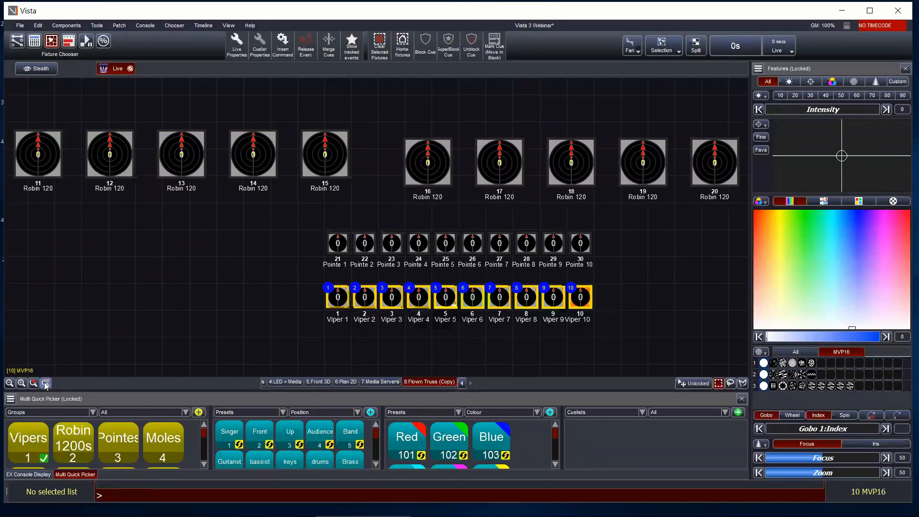
{"action": "left_click", "coordinate": [46, 385], "text": "shift"}
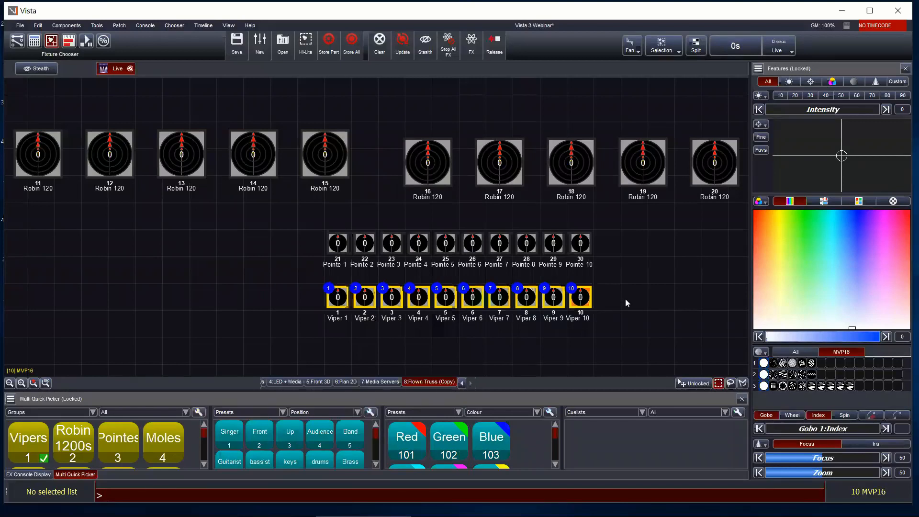
{"action": "left_click", "coordinate": [625, 299]}
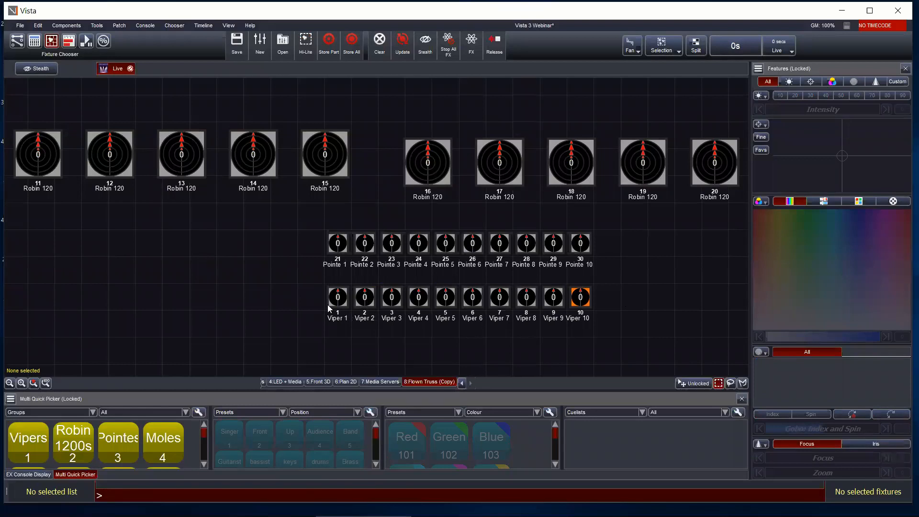
{"action": "scroll", "coordinate": [327, 299], "scroll_direction": "up", "scroll_amount": 5}
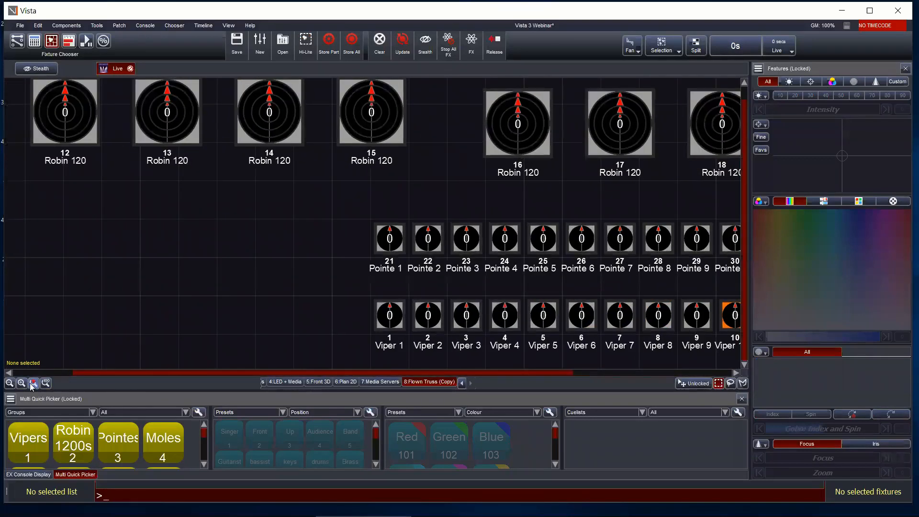
{"action": "scroll", "coordinate": [608, 301], "scroll_direction": "down", "scroll_amount": 5}
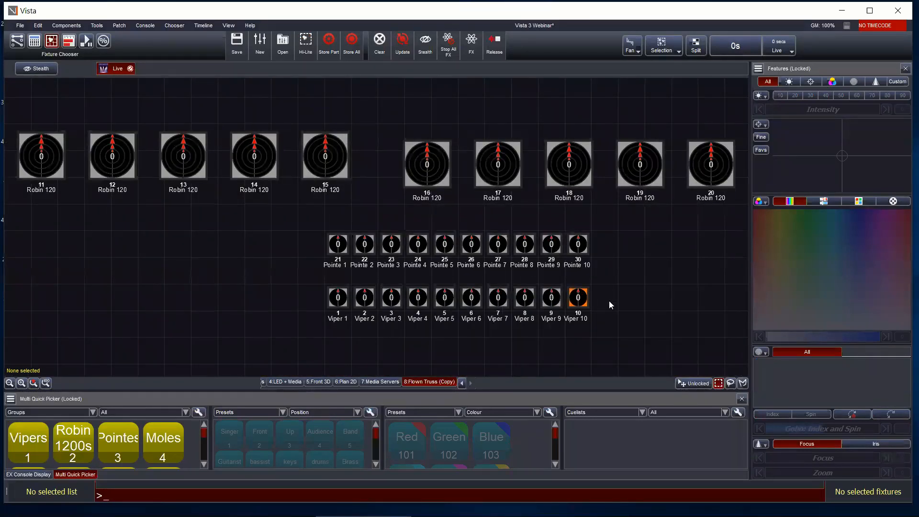
{"action": "scroll", "coordinate": [640, 311], "scroll_direction": "up", "scroll_amount": 4}
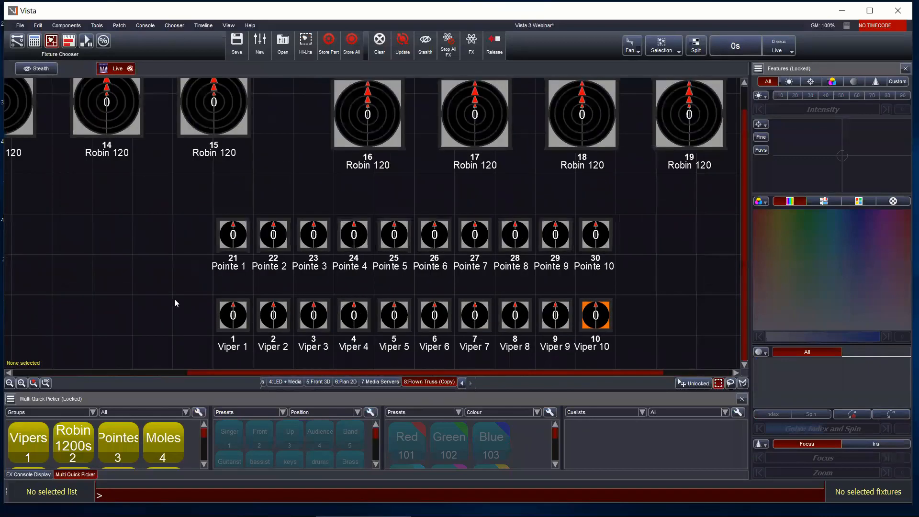
{"action": "left_click_drag", "start_coordinate": [166, 286], "coordinate": [280, 297]}
{"action": "left_click", "coordinate": [144, 285]}
{"action": "left_click_drag", "start_coordinate": [170, 284], "coordinate": [647, 346]}
{"action": "right_click", "coordinate": [611, 312]}
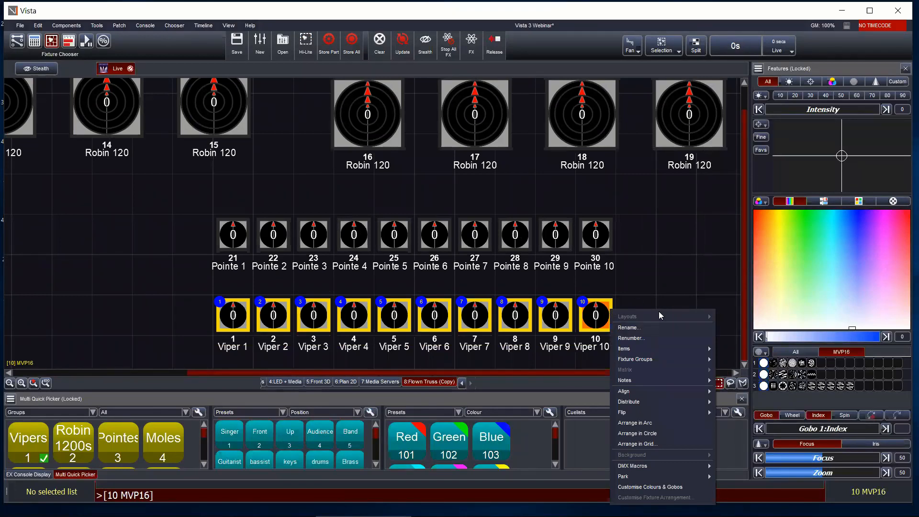
{"action": "mouse_move", "coordinate": [644, 381]}
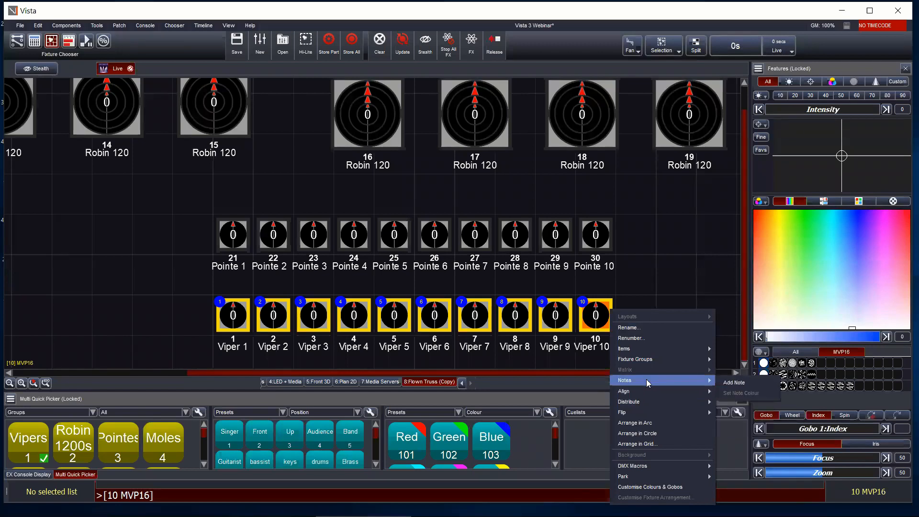
{"action": "left_click", "coordinate": [666, 272]}
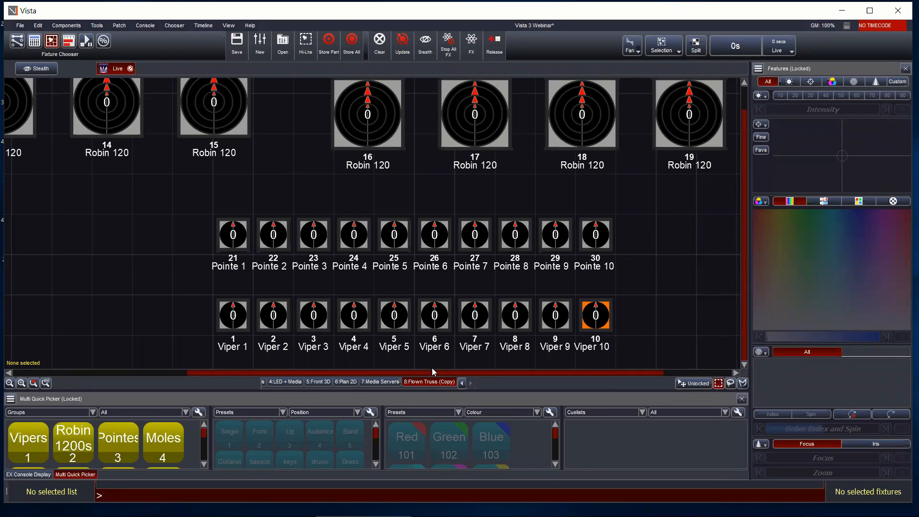
Set front view.PNG from the show's Images folder as the background image of the Flown Truss (Copy) layout.
{"action": "scroll", "coordinate": [440, 287], "scroll_direction": "down", "scroll_amount": 2}
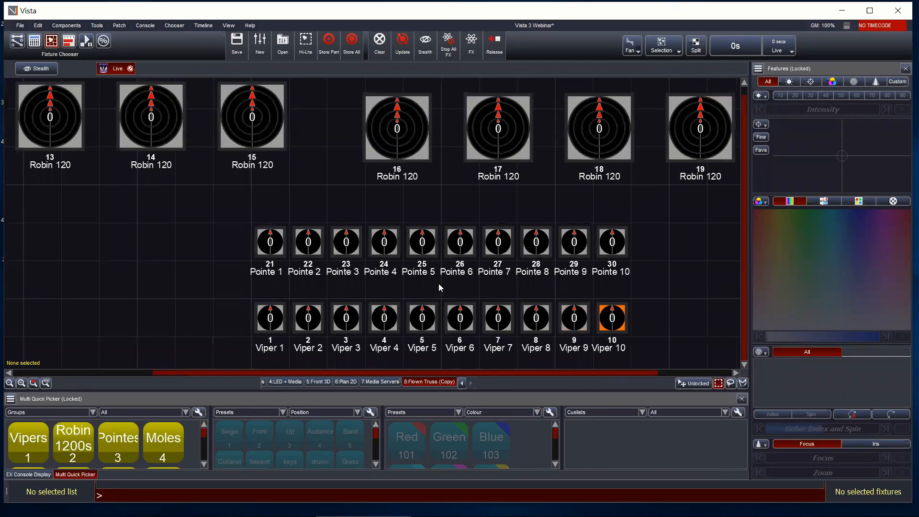
{"action": "scroll", "coordinate": [610, 254], "scroll_direction": "down", "scroll_amount": 2}
{"action": "right_click", "coordinate": [588, 252]}
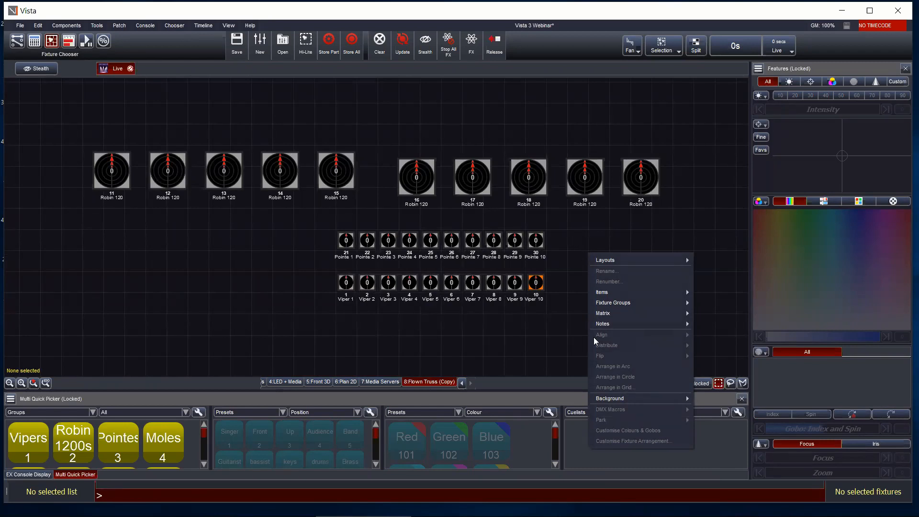
{"action": "mouse_move", "coordinate": [607, 399]}
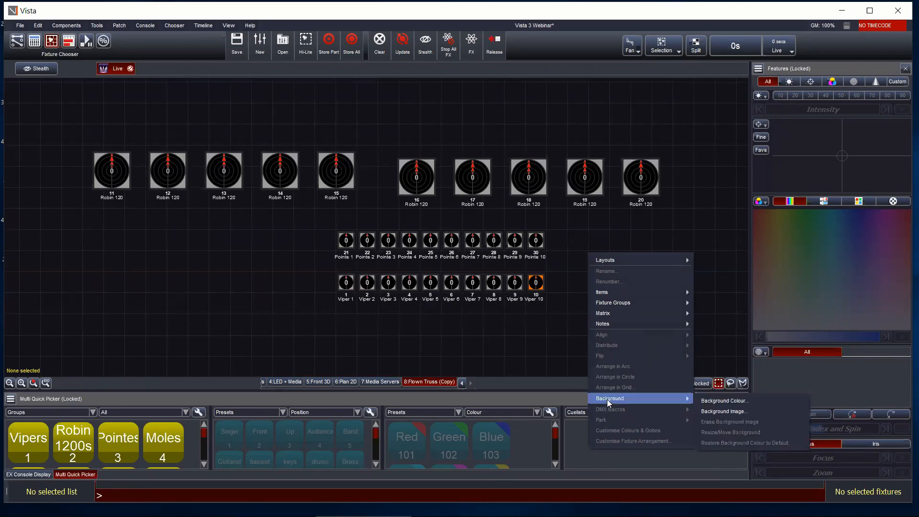
{"action": "left_click", "coordinate": [721, 415]}
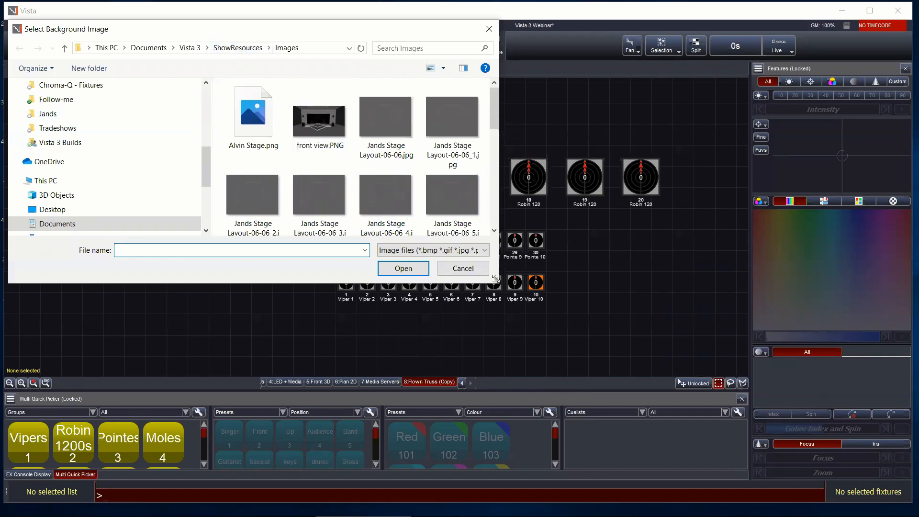
{"action": "left_click_drag", "start_coordinate": [495, 277], "coordinate": [563, 357]}
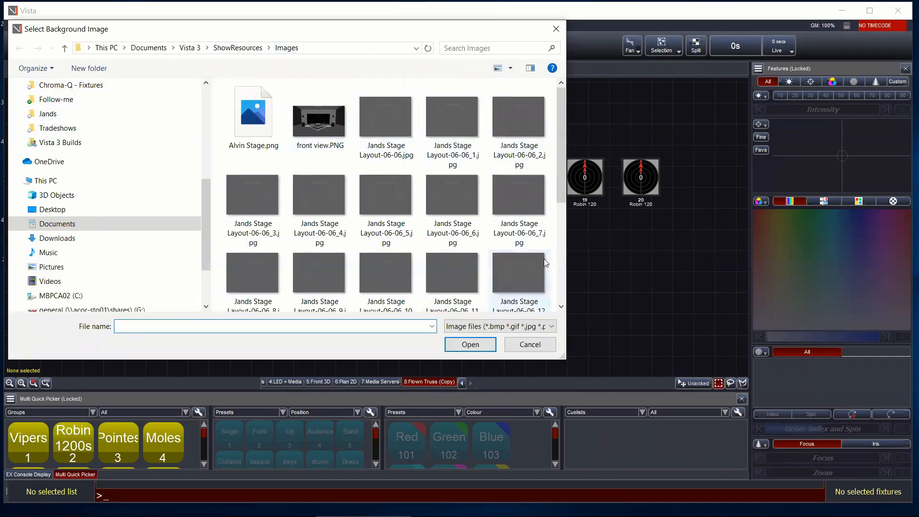
{"action": "left_click_drag", "start_coordinate": [560, 181], "coordinate": [562, 263]}
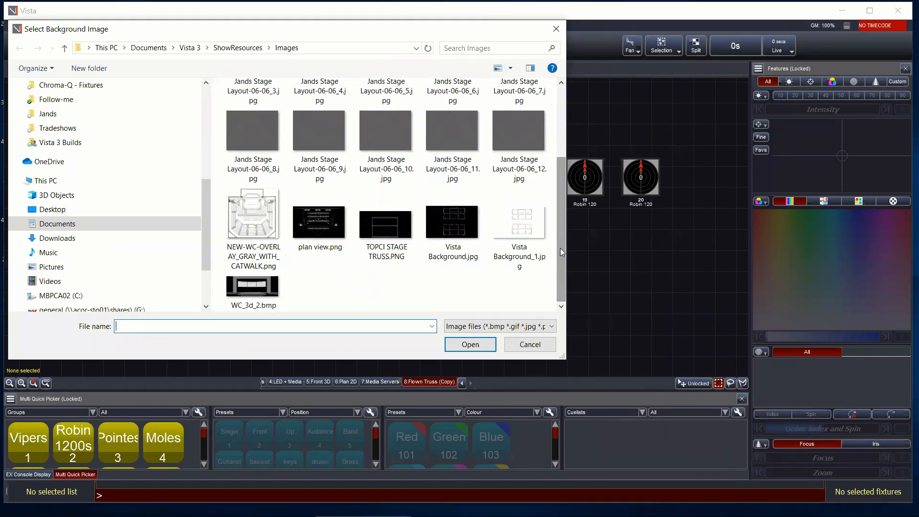
{"action": "left_click_drag", "start_coordinate": [563, 254], "coordinate": [542, 170]}
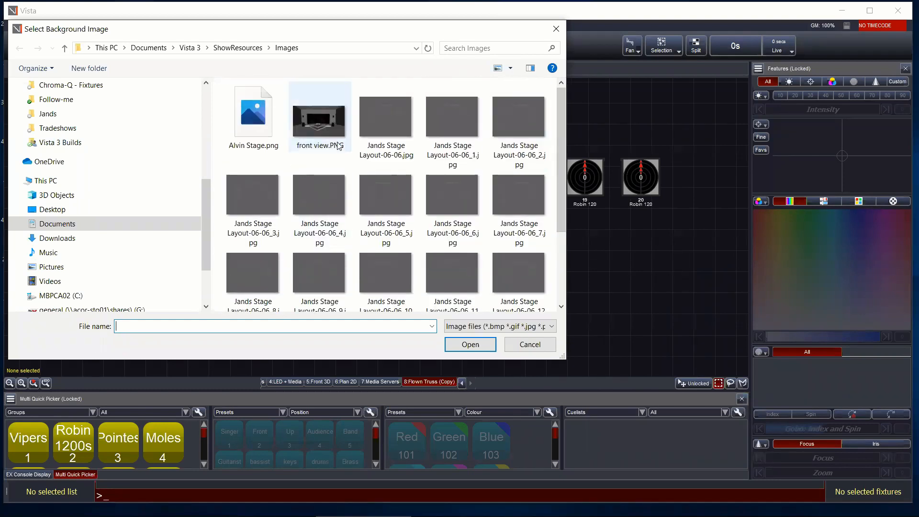
{"action": "left_click", "coordinate": [318, 125]}
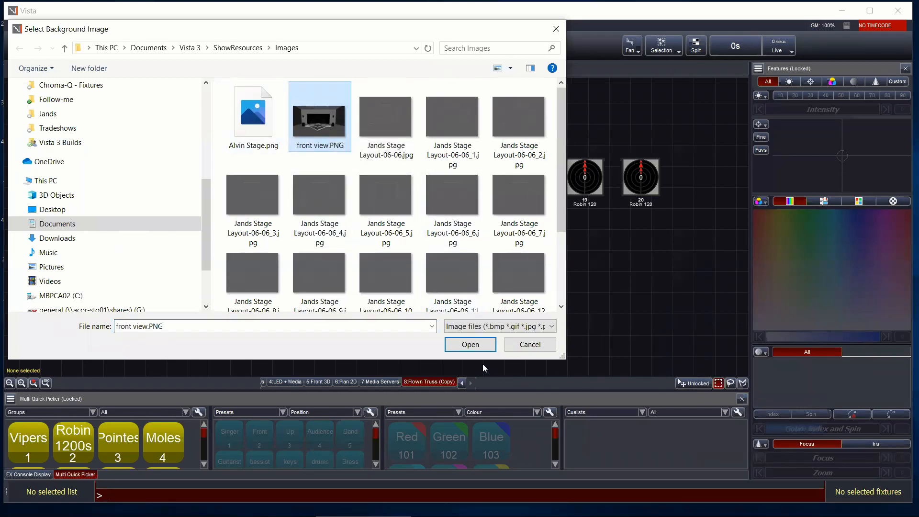
{"action": "left_click", "coordinate": [470, 345]}
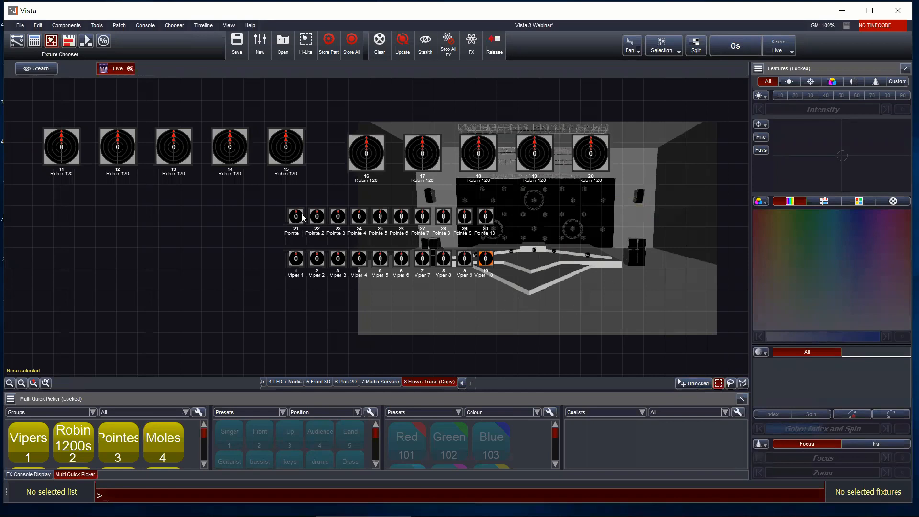
Move Pointe 1 to 10 onto the stage image, then place fixtures 16 to 20 beneath 11 to 15 and clear the selection.
{"action": "left_click_drag", "start_coordinate": [278, 207], "coordinate": [506, 239]}
{"action": "left_click_drag", "start_coordinate": [423, 218], "coordinate": [563, 219]}
{"action": "left_click_drag", "start_coordinate": [638, 185], "coordinate": [342, 123]}
{"action": "left_click_drag", "start_coordinate": [92, 221], "coordinate": [71, 212]}
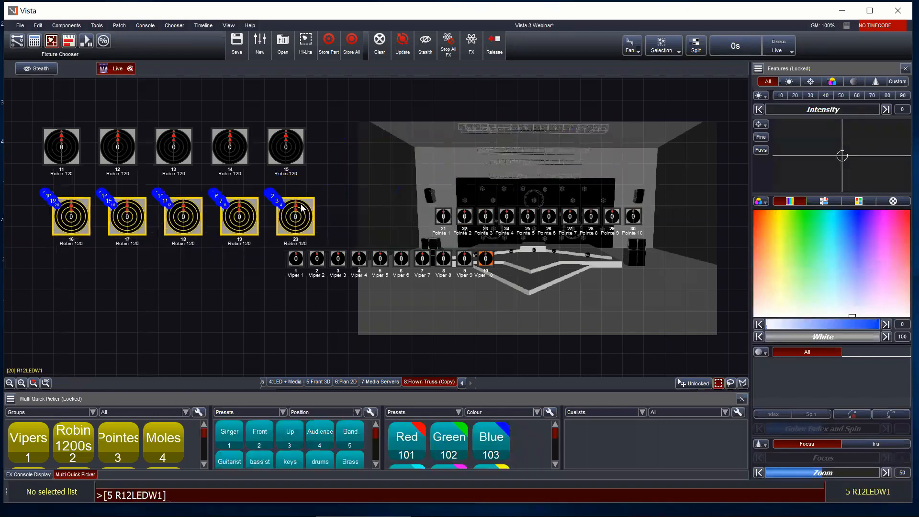
{"action": "left_click", "coordinate": [379, 184]}
Move the Pointe 1 to 10 row up to just above the black back wall and shrink its icons to fit the stage image.
{"action": "left_click_drag", "start_coordinate": [423, 202], "coordinate": [676, 244]}
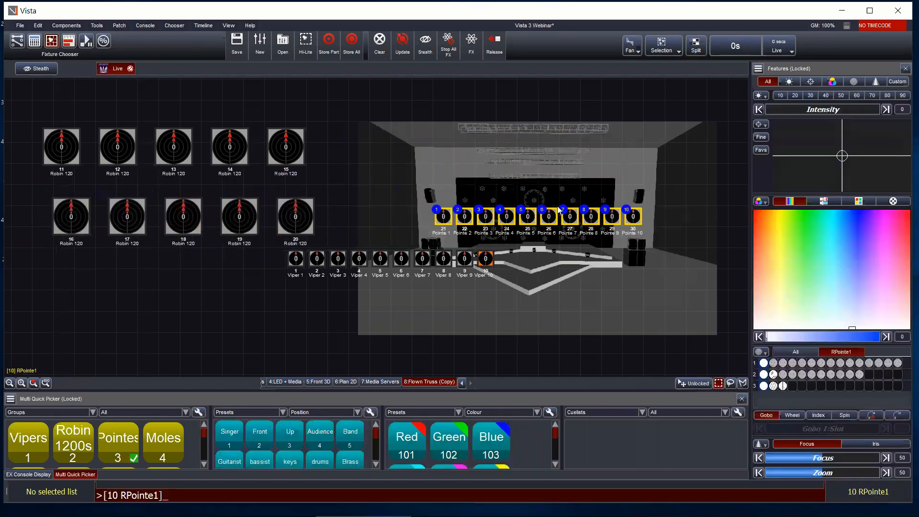
{"action": "left_click_drag", "start_coordinate": [551, 220], "coordinate": [551, 180]}
{"action": "key", "text": "ctrl+plus"}
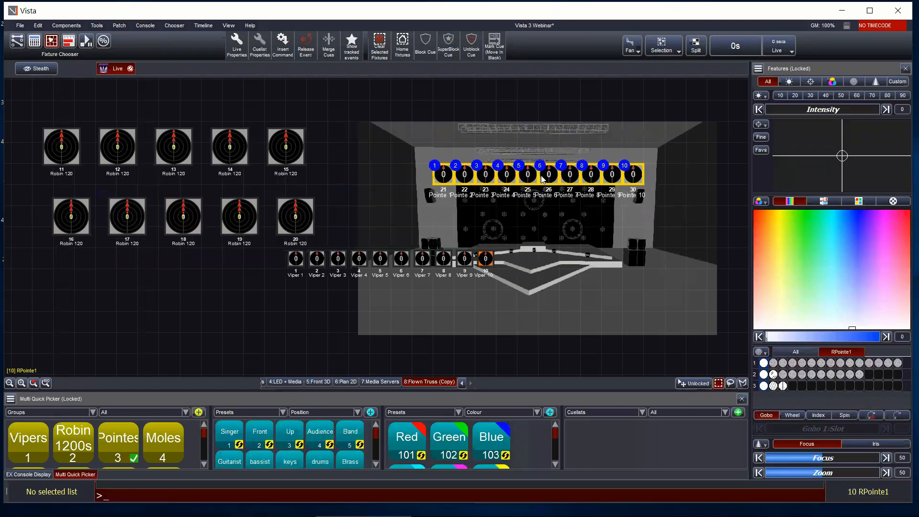
{"action": "key", "text": "ctrl+minus"}
{"action": "key", "text": "ctrl+minus"}
{"action": "key", "text": "ctrl+minus"}
{"action": "key", "text": "ctrl+minus"}
{"action": "key", "text": "ctrl+minus"}
{"action": "key", "text": "ctrl+minus"}
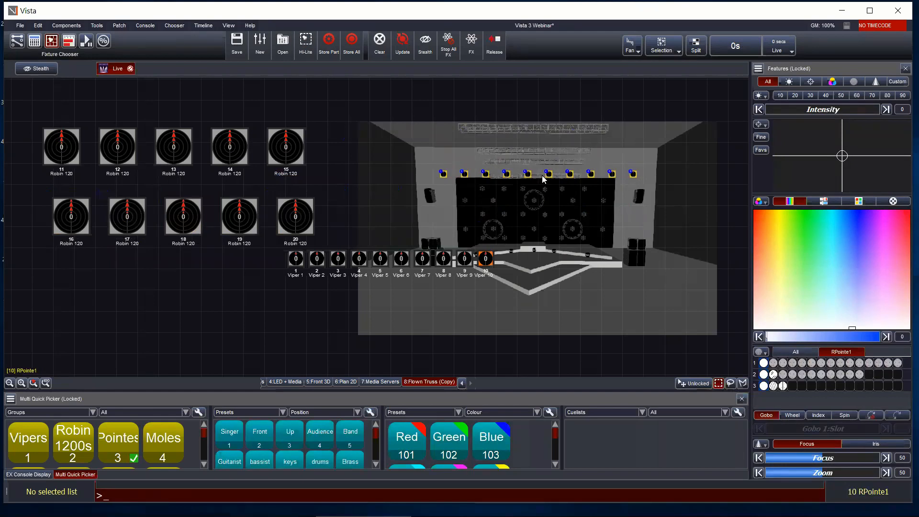
{"action": "right_click", "coordinate": [641, 337]}
{"action": "mouse_move", "coordinate": [705, 291]}
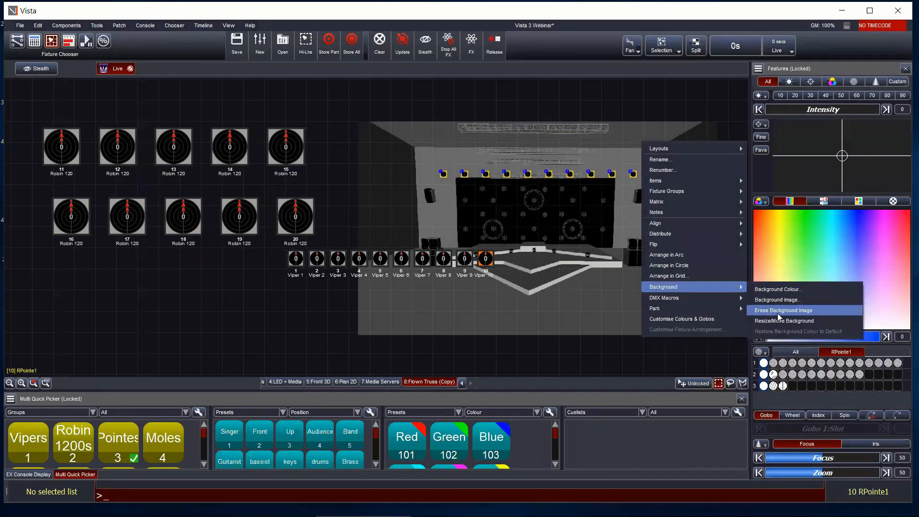
{"action": "left_click", "coordinate": [781, 300]}
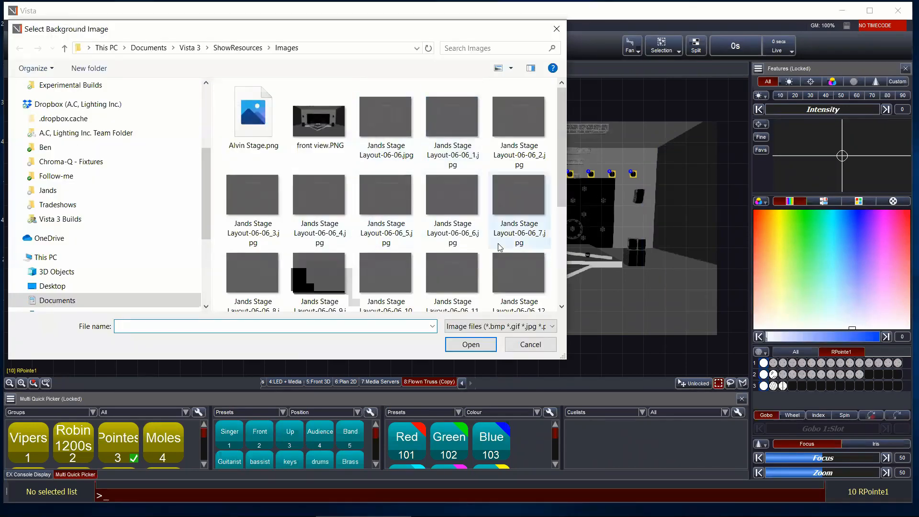
{"action": "scroll", "coordinate": [276, 249], "scroll_direction": "down", "scroll_amount": 3}
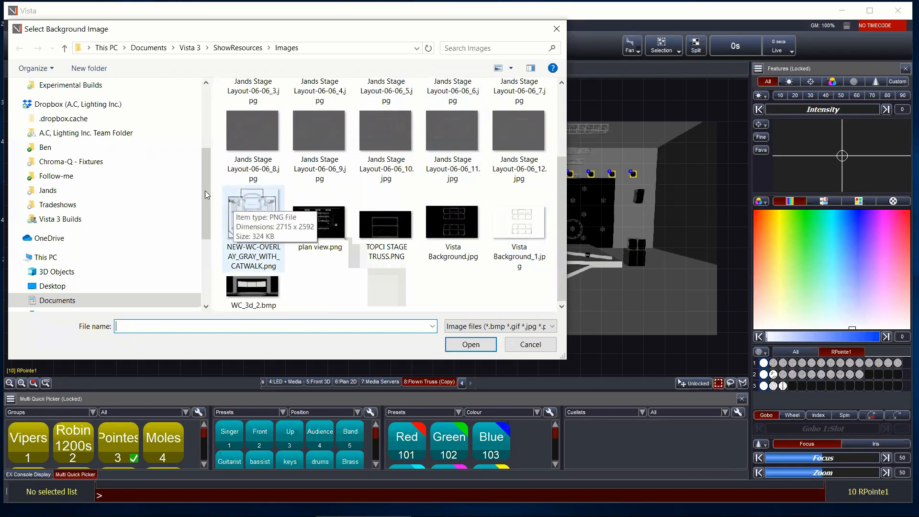
{"action": "left_click", "coordinate": [530, 344]}
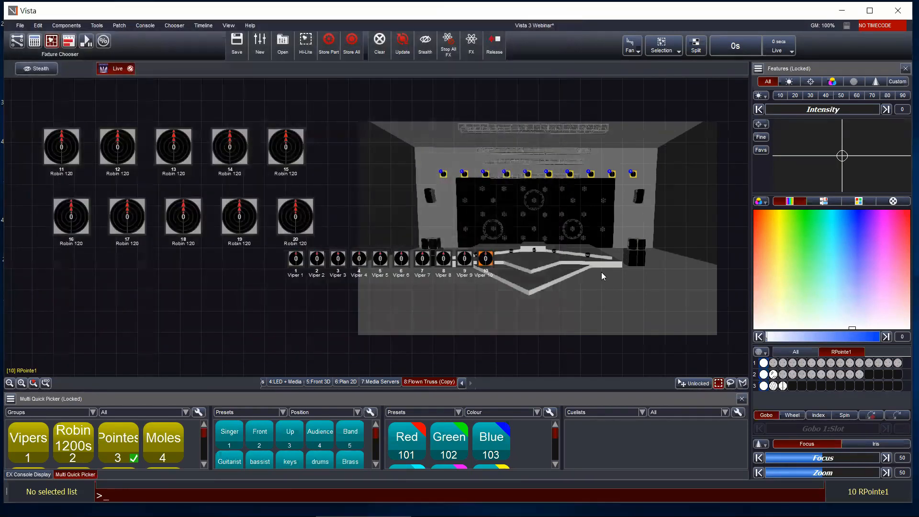
Select the shrunken Pointe row on the stage image and clear the selection.
{"action": "left_click", "coordinate": [494, 206]}
{"action": "left_click_drag", "start_coordinate": [436, 168], "coordinate": [645, 180]}
{"action": "left_click", "coordinate": [671, 127]}
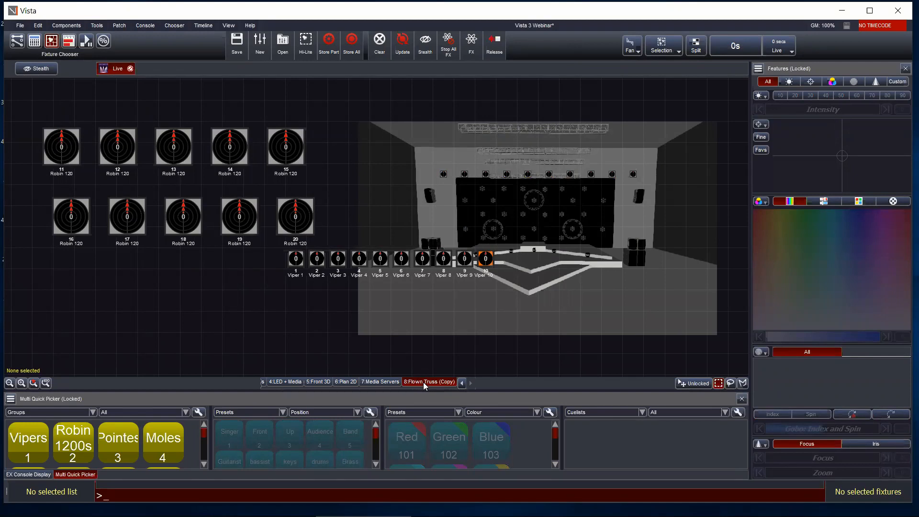
{"action": "left_click", "coordinate": [394, 382]}
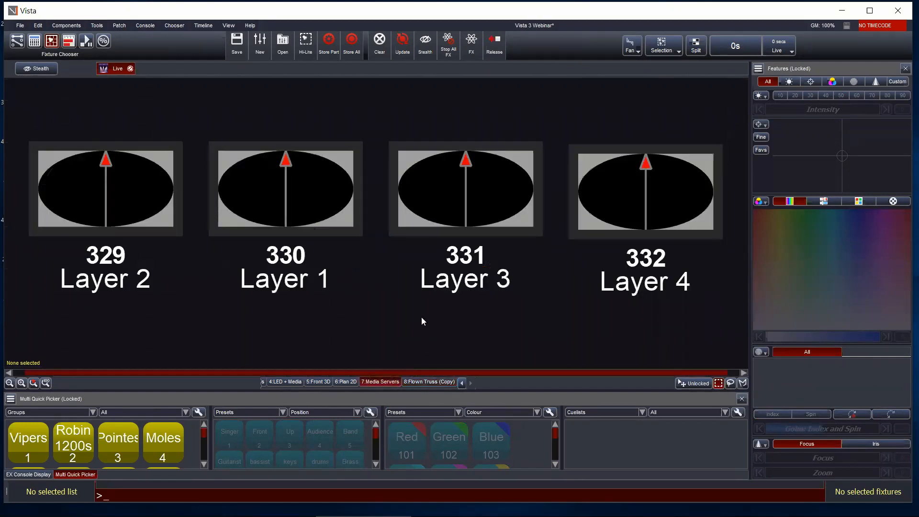
{"action": "left_click", "coordinate": [433, 382]}
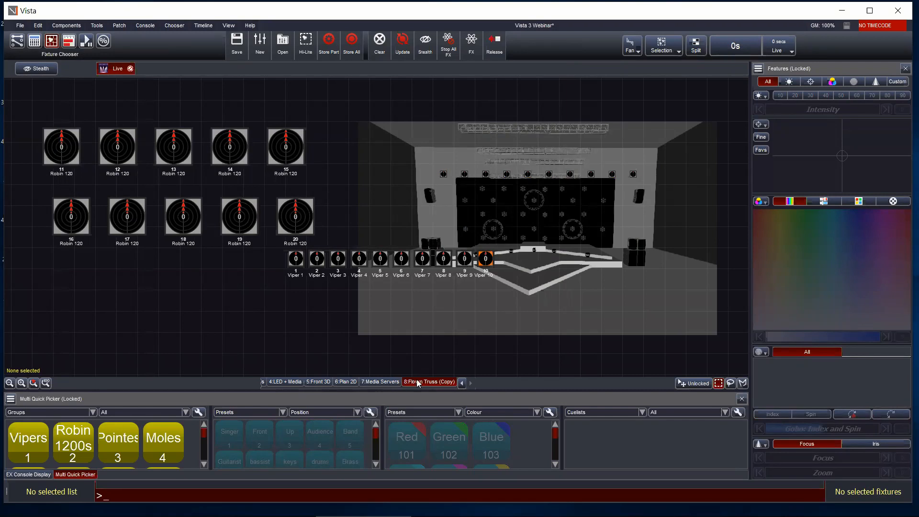
{"action": "left_click", "coordinate": [120, 441]}
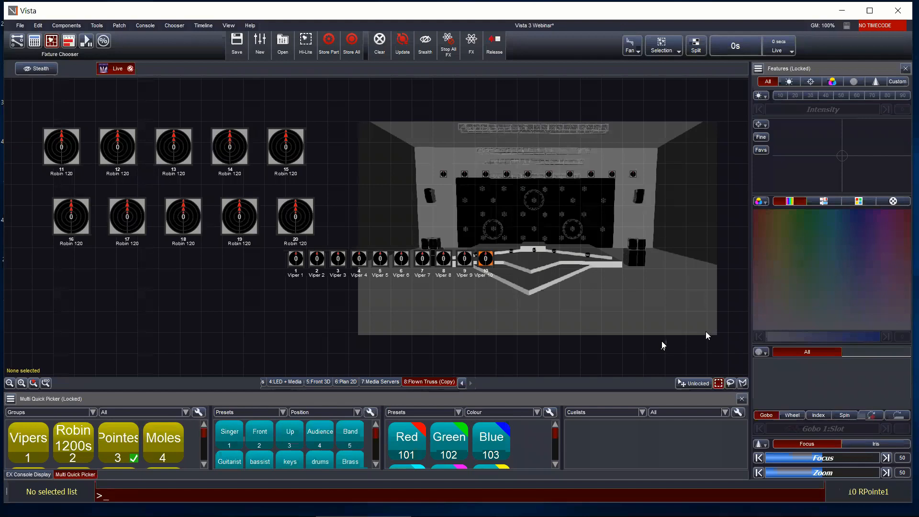
Try the background's resize mode by shrinking the stage image from its upper-left corner, enlarging it again, and leaving the mode.
{"action": "right_click", "coordinate": [686, 303]}
{"action": "mouse_move", "coordinate": [706, 449]}
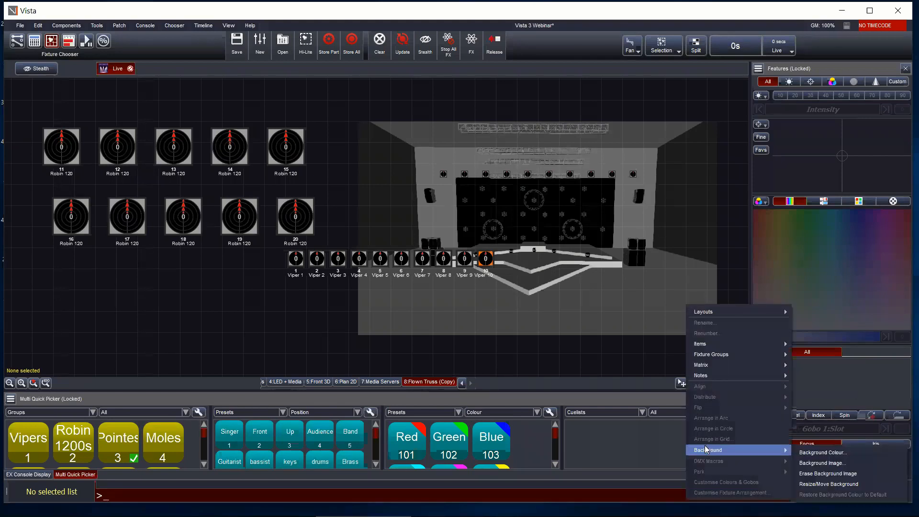
{"action": "left_click", "coordinate": [818, 483]}
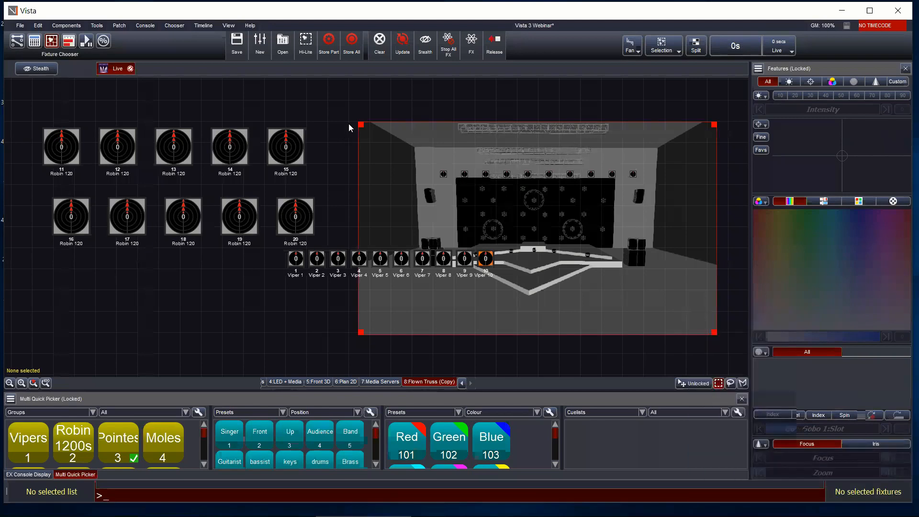
{"action": "left_click_drag", "start_coordinate": [361, 125], "coordinate": [442, 150]}
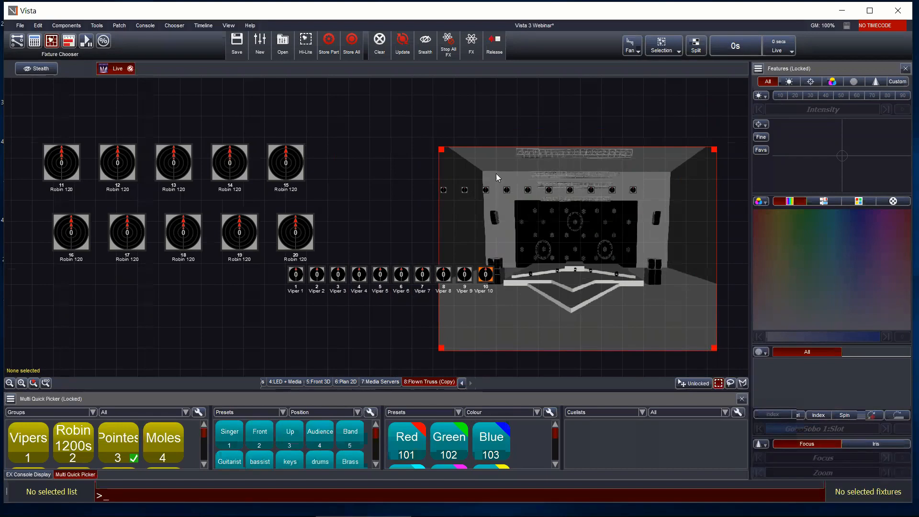
{"action": "left_click_drag", "start_coordinate": [441, 149], "coordinate": [357, 125]}
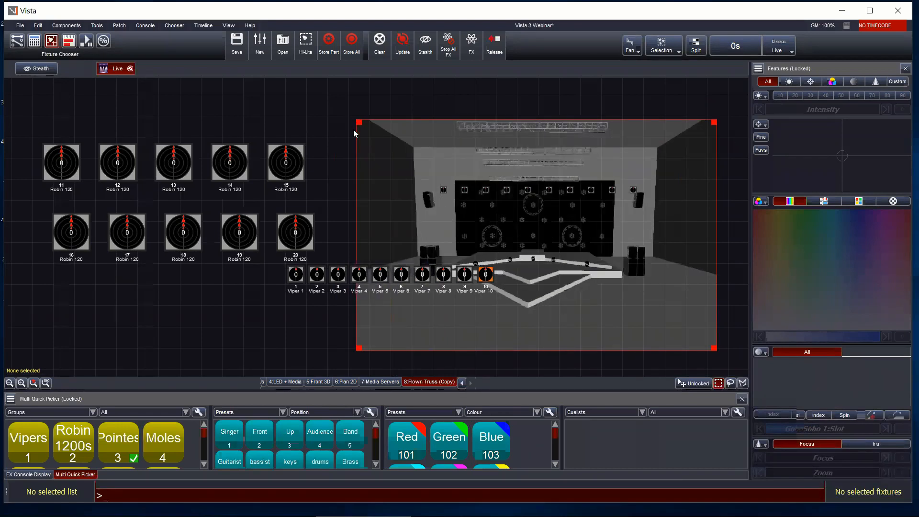
{"action": "left_click", "coordinate": [286, 122]}
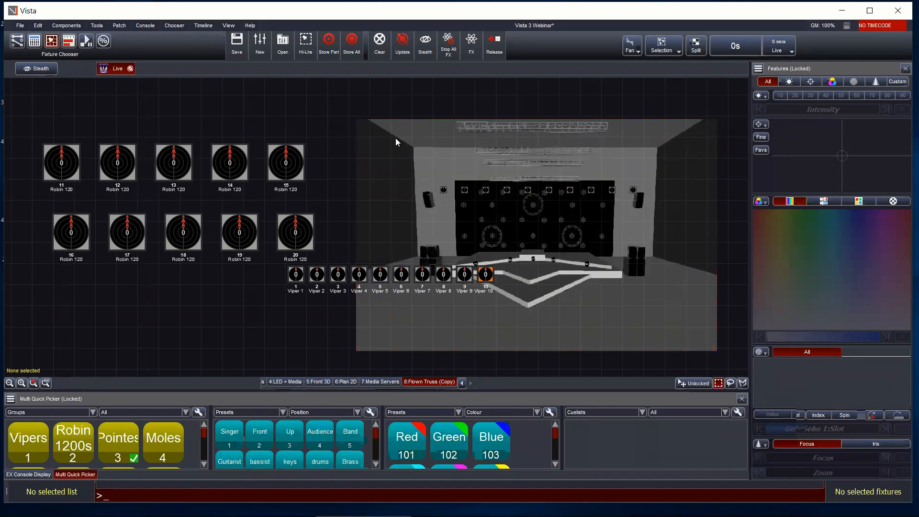
Erase the background image from the Flown Truss (Copy) layout.
{"action": "right_click", "coordinate": [631, 315]}
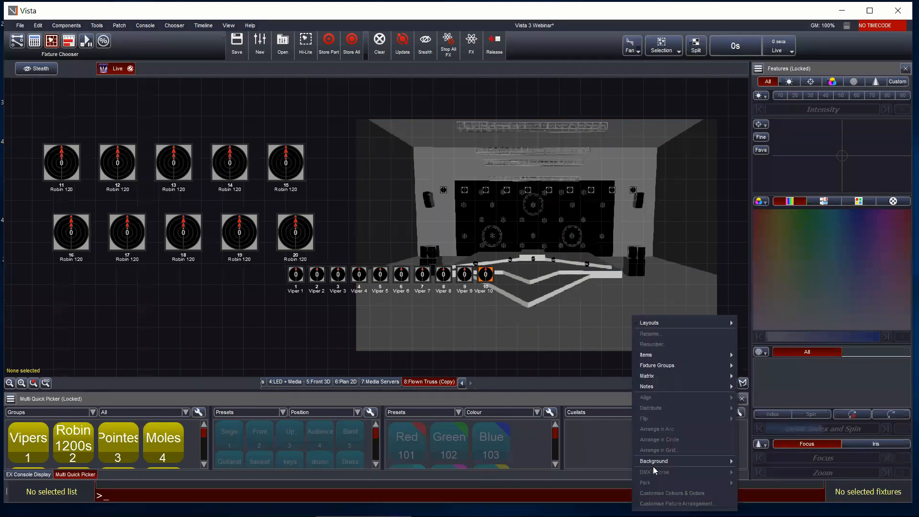
{"action": "mouse_move", "coordinate": [661, 463]}
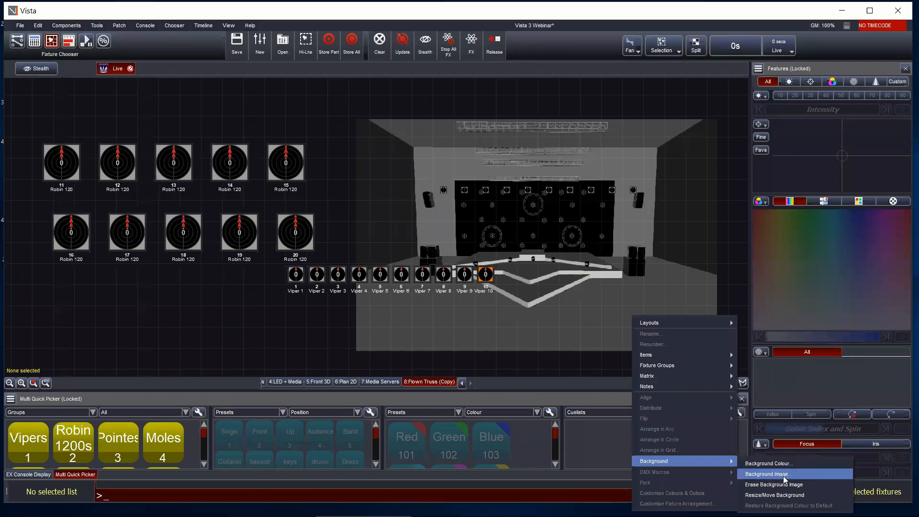
{"action": "left_click", "coordinate": [774, 484]}
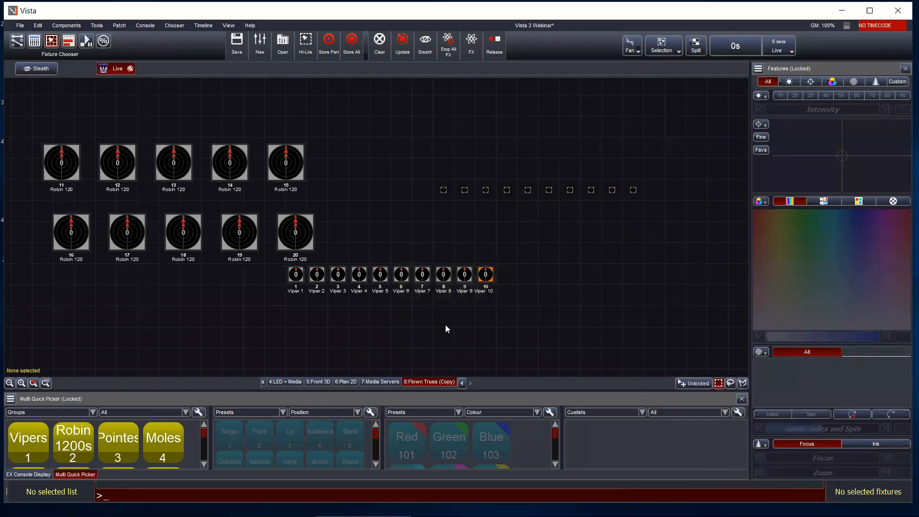
In the Front 3D layout, raise the intensity of the Pointe row, back-wall fixtures and three central floor fixtures, and clear the selection.
{"action": "left_click", "coordinate": [317, 381]}
{"action": "scroll", "coordinate": [299, 143], "scroll_direction": "up", "scroll_amount": 3}
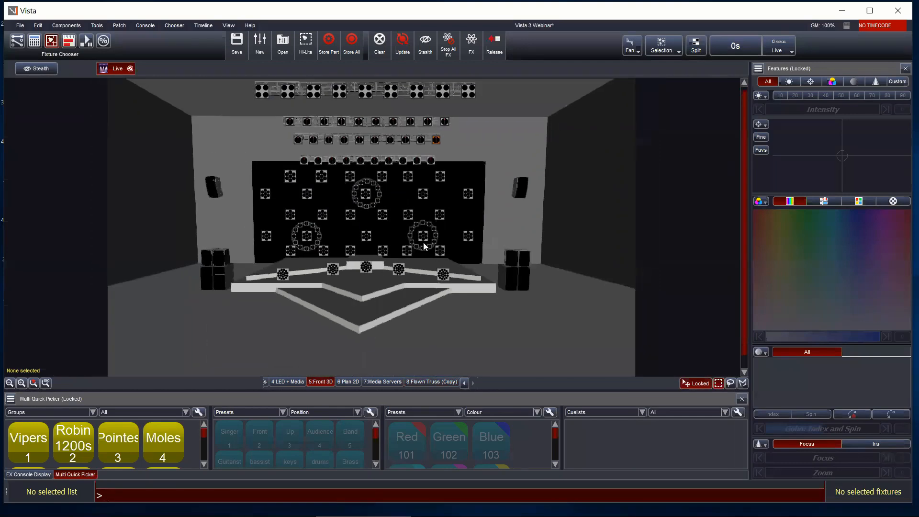
{"action": "left_click_drag", "start_coordinate": [242, 151], "coordinate": [497, 268]}
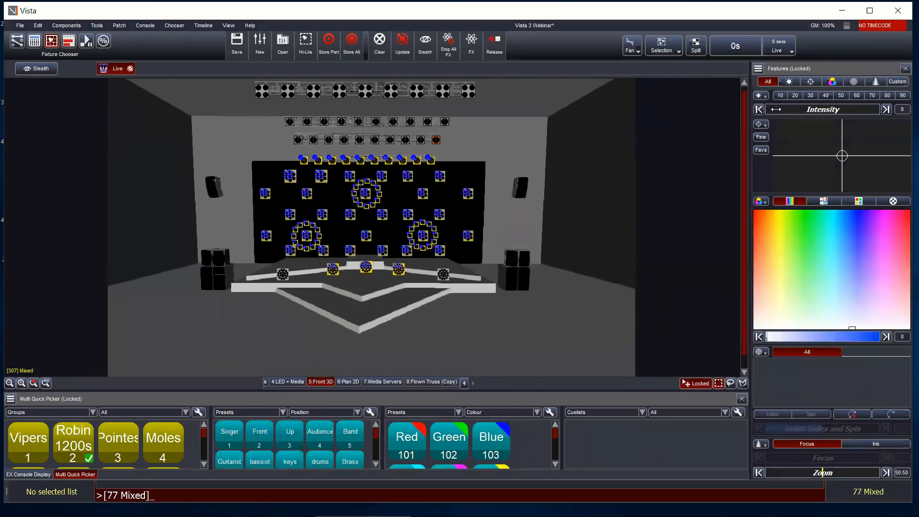
{"action": "left_click", "coordinate": [362, 211]}
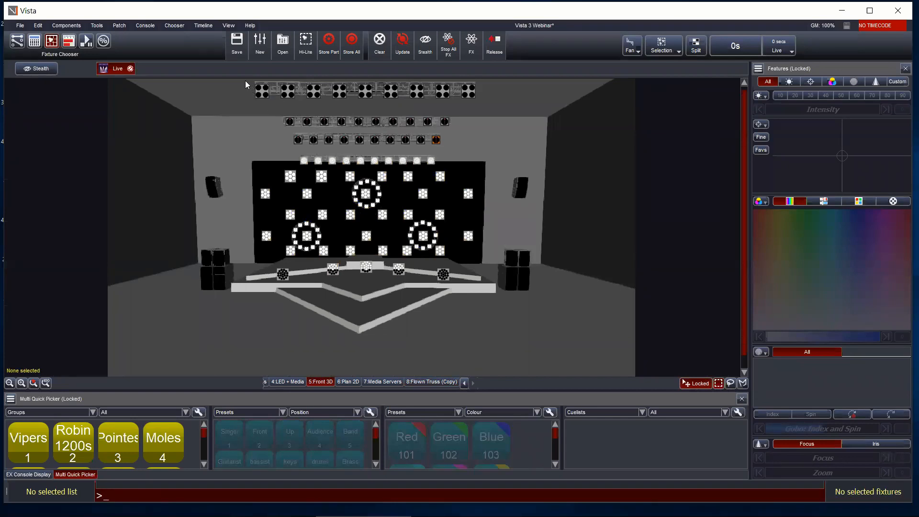
Raise the three flown truss rows in the Front 3D layout to 100 intensity and clear the selection.
{"action": "left_click_drag", "start_coordinate": [245, 80], "coordinate": [500, 155]}
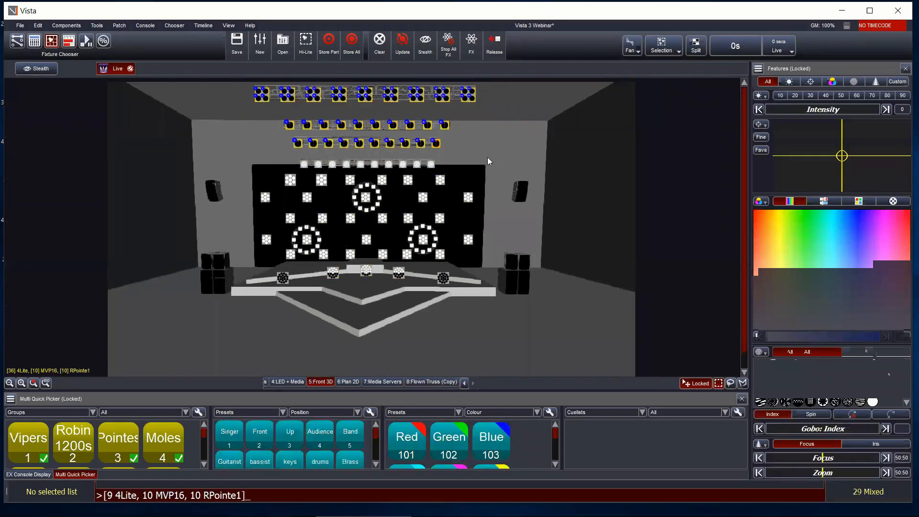
{"action": "left_click_drag", "start_coordinate": [794, 108], "coordinate": [908, 110]}
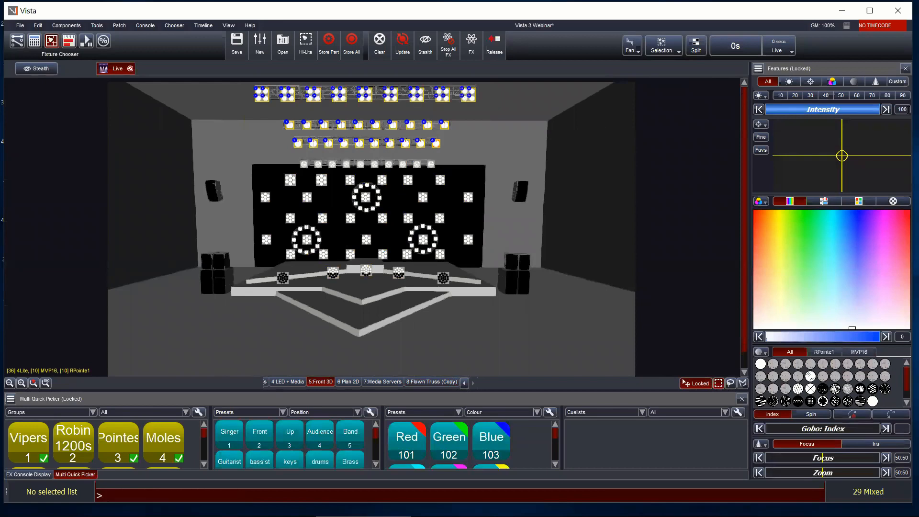
{"action": "left_click", "coordinate": [558, 176]}
Spread a magenta-to-yellow colour range across the back-wall and three central floor fixtures, and clear the selection.
{"action": "left_click_drag", "start_coordinate": [245, 168], "coordinate": [499, 271]}
{"action": "left_click", "coordinate": [837, 221]}
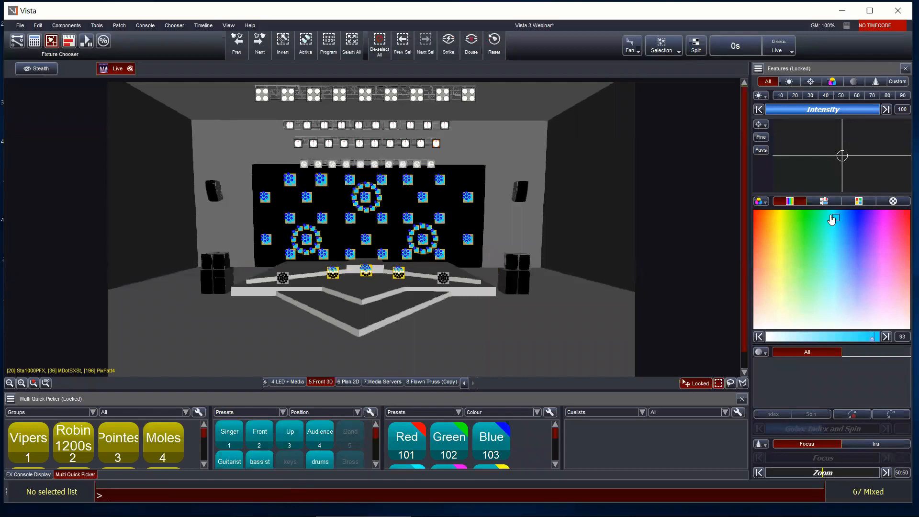
{"action": "left_click_drag", "start_coordinate": [834, 220], "coordinate": [887, 222]}
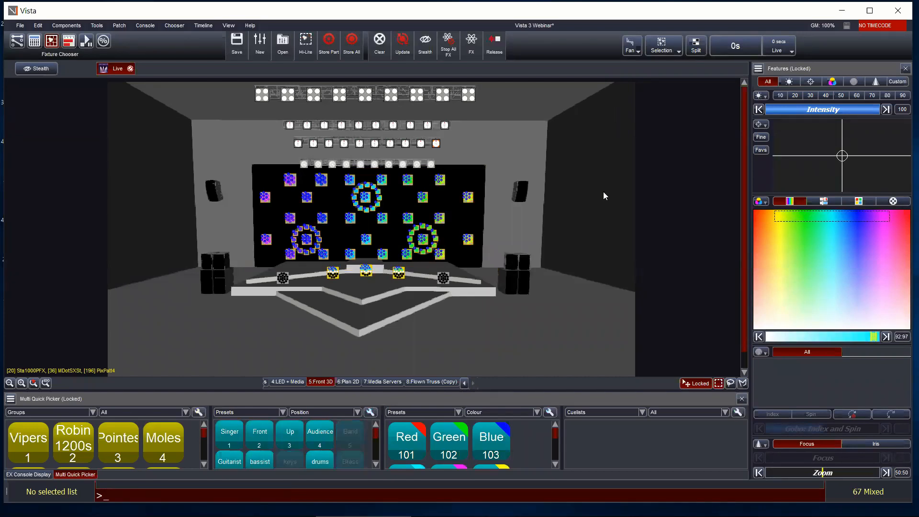
{"action": "left_click", "coordinate": [569, 184]}
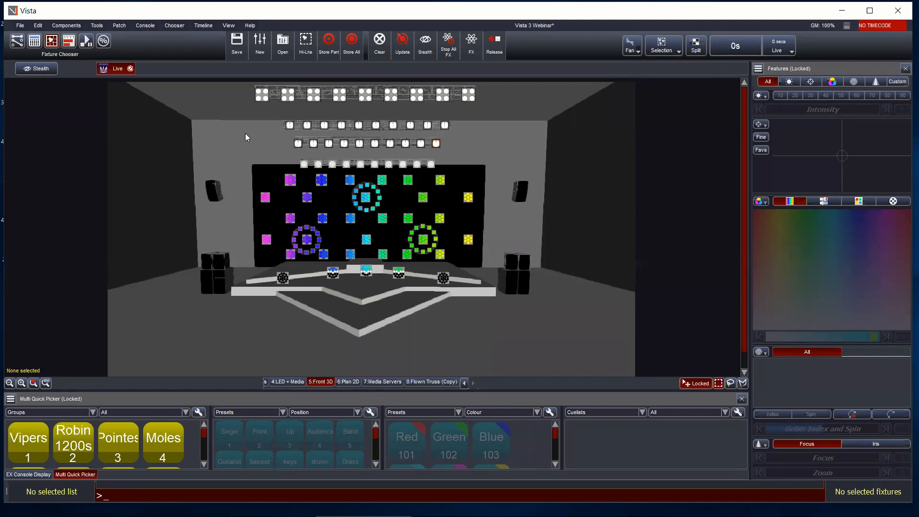
Give the Viper row a green-cyan colour and shift its pan and tilt slightly off centre.
{"action": "left_click_drag", "start_coordinate": [258, 113], "coordinate": [467, 128]}
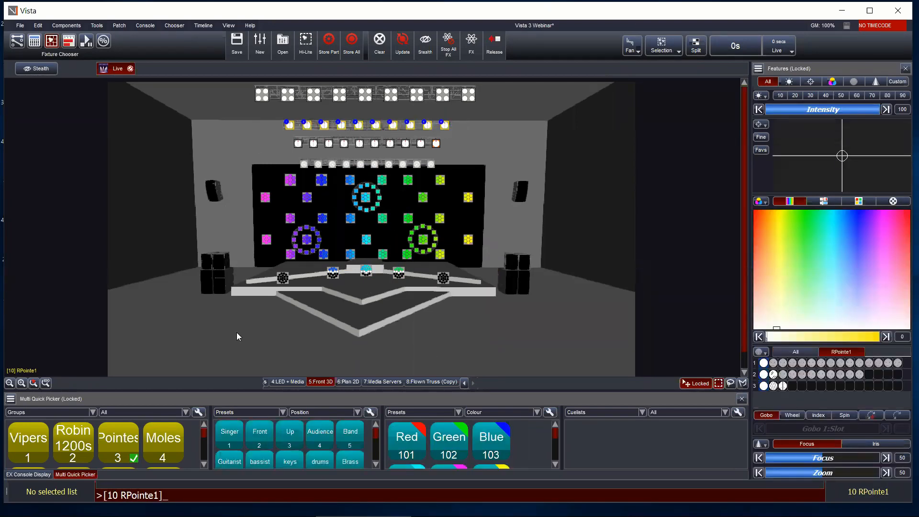
{"action": "left_click", "coordinate": [268, 152]}
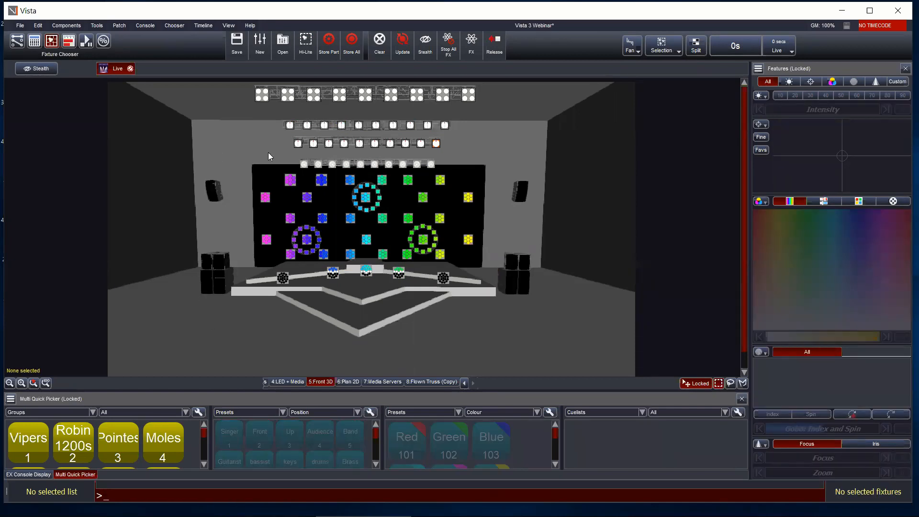
{"action": "left_click_drag", "start_coordinate": [271, 137], "coordinate": [465, 152]}
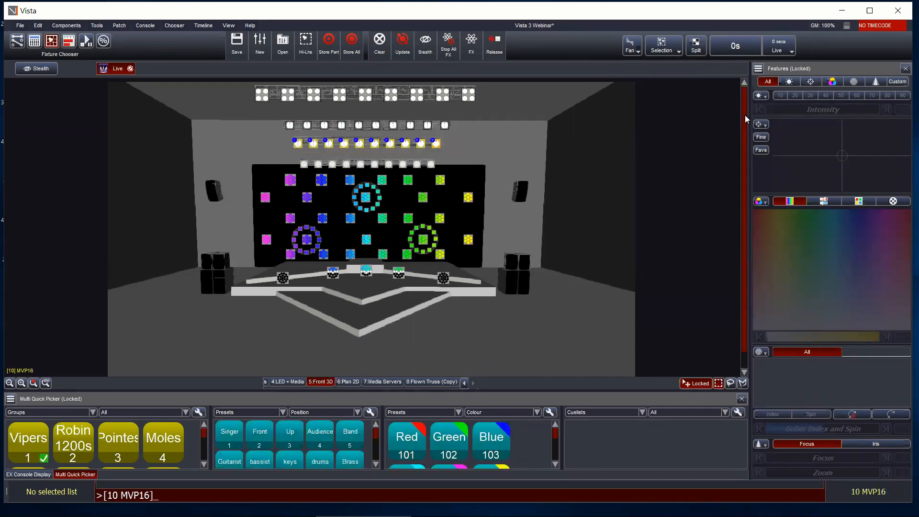
{"action": "left_click", "coordinate": [821, 213]}
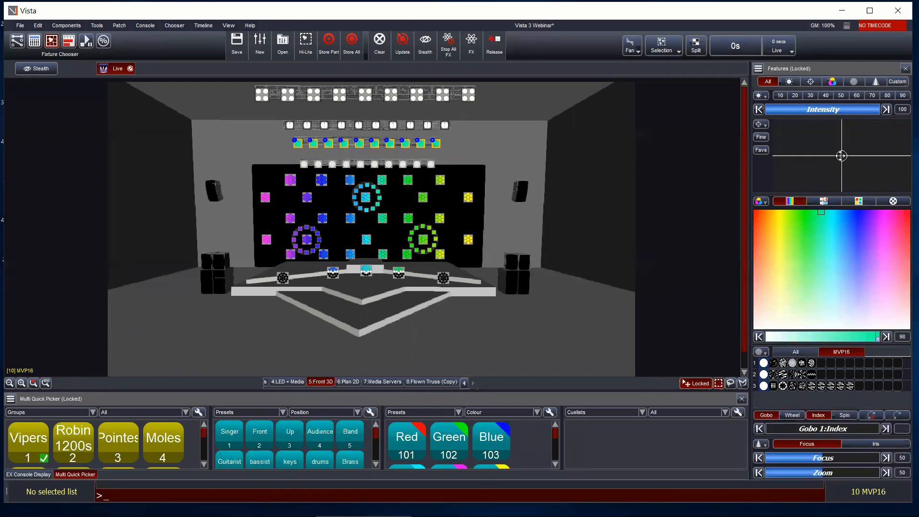
{"action": "mouse_move", "coordinate": [840, 156]}
{"action": "left_mouse_down"}
{"action": "mouse_move", "coordinate": [841, 178]}
{"action": "mouse_move", "coordinate": [838, 137]}
{"action": "mouse_move", "coordinate": [839, 174]}
{"action": "left_mouse_up"}
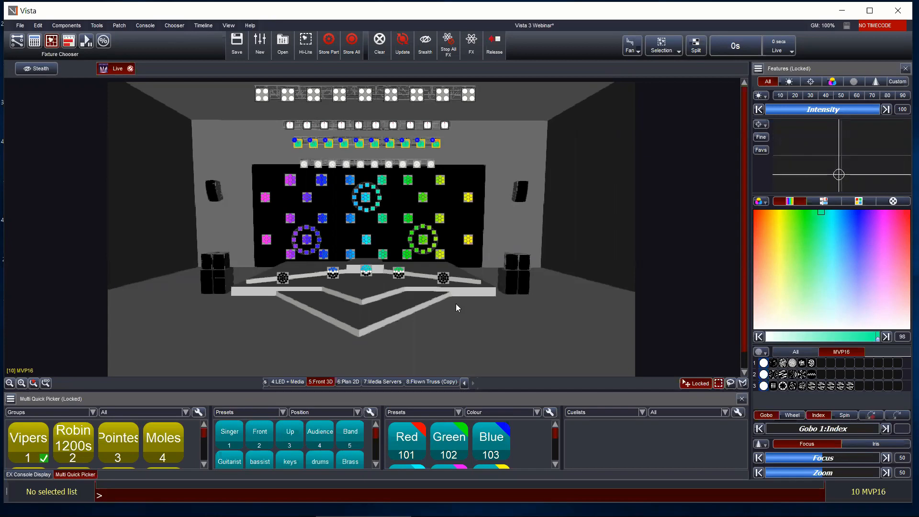
Open the Plan 2D layout and clear all live fixture values.
{"action": "left_click", "coordinate": [341, 382]}
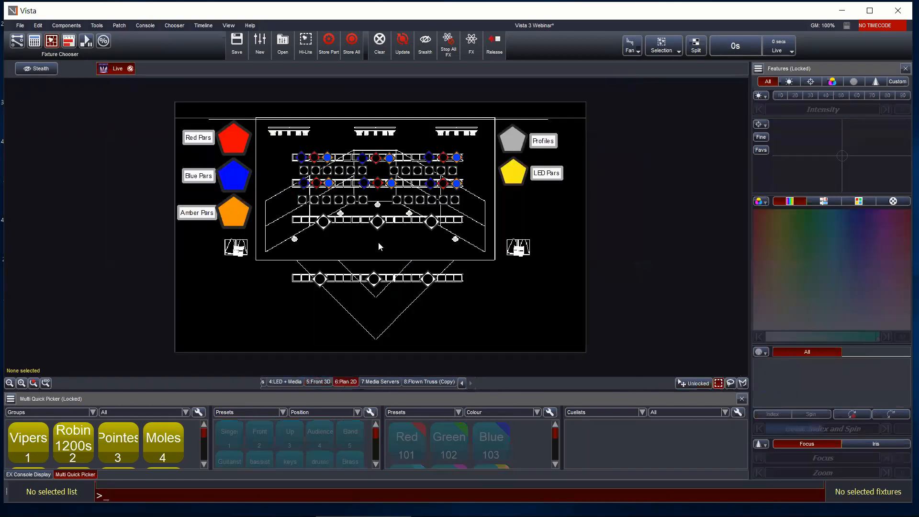
{"action": "scroll", "coordinate": [381, 165], "scroll_direction": "up", "scroll_amount": 5}
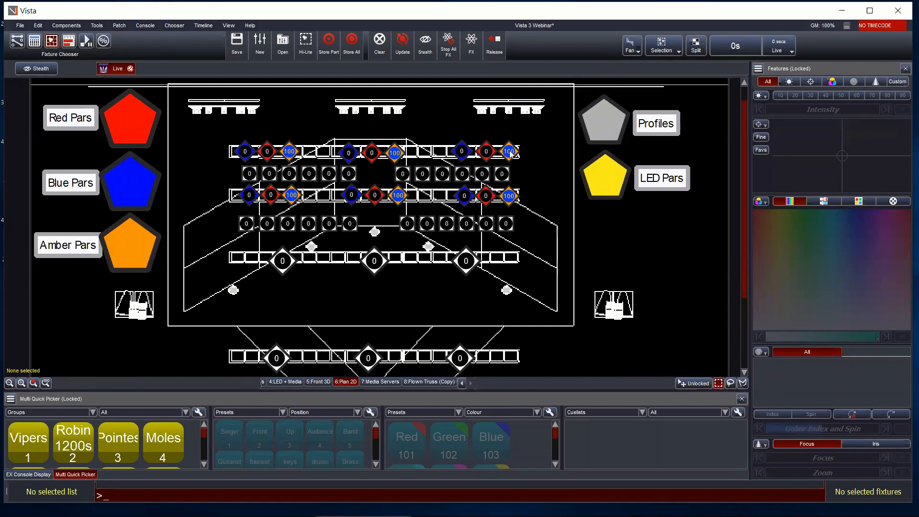
{"action": "left_click", "coordinate": [381, 43]}
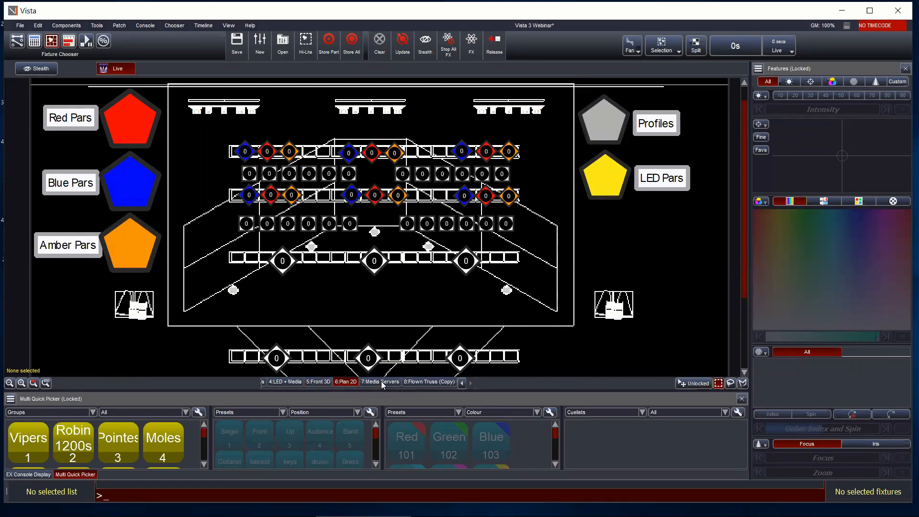
Select the six blue pars one by one on the plan, set their intensity to 100, and clear the selection.
{"action": "left_click", "coordinate": [245, 153]}
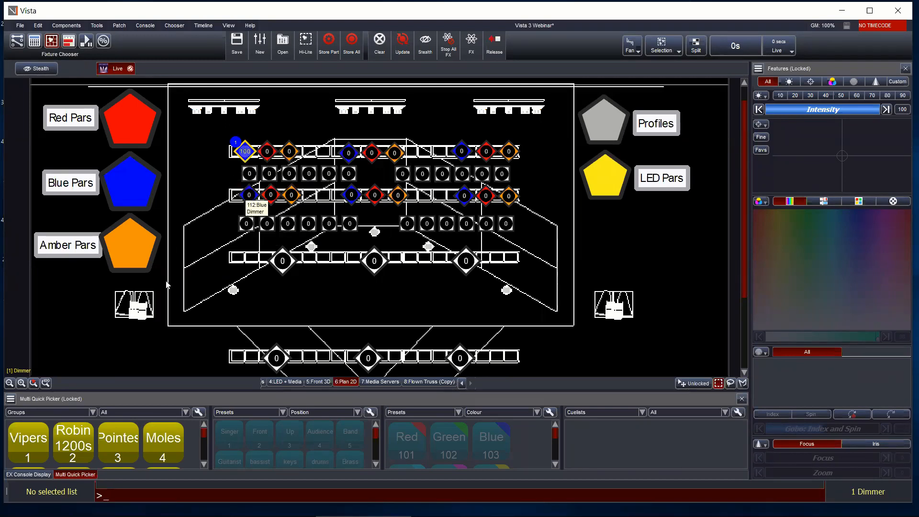
{"action": "left_click", "coordinate": [347, 152]}
{"action": "left_click", "coordinate": [462, 152], "text": "ctrl"}
{"action": "left_click", "coordinate": [464, 195], "text": "ctrl"}
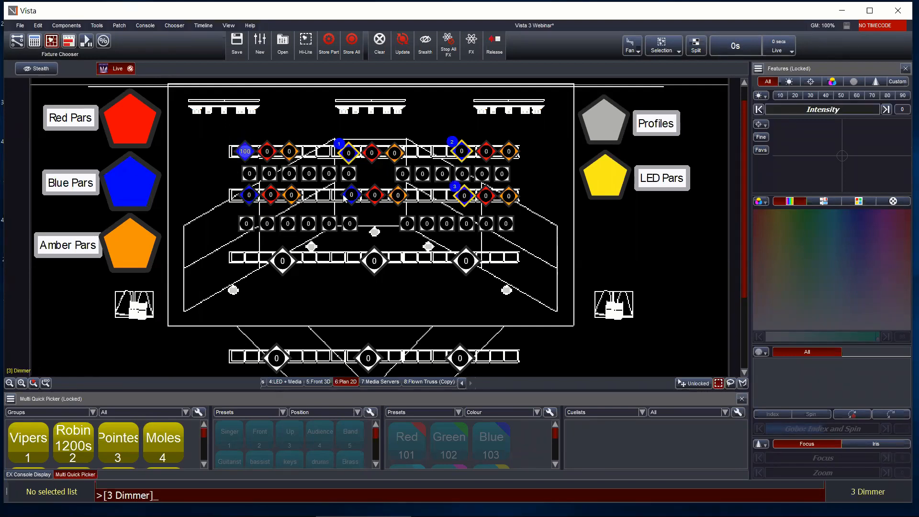
{"action": "left_click", "coordinate": [351, 195], "text": "ctrl"}
{"action": "left_click", "coordinate": [244, 194], "text": "ctrl"}
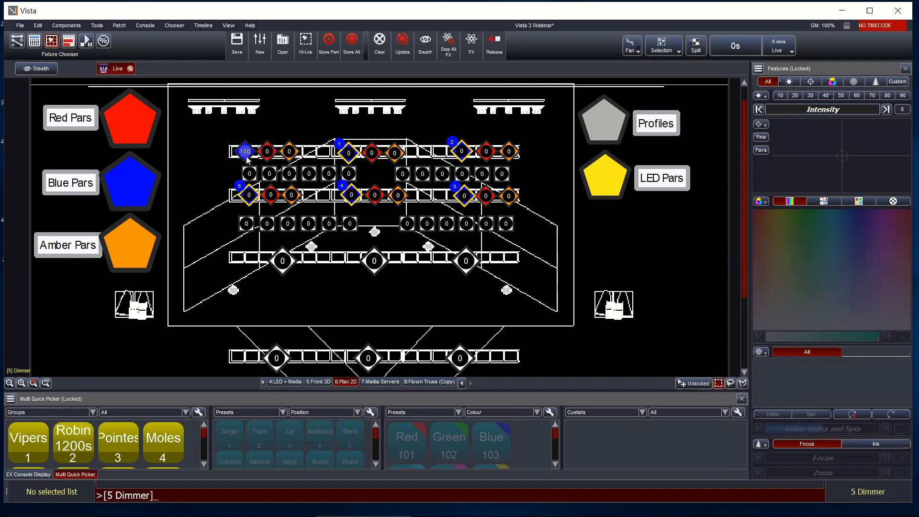
{"action": "left_click", "coordinate": [245, 151], "text": "ctrl"}
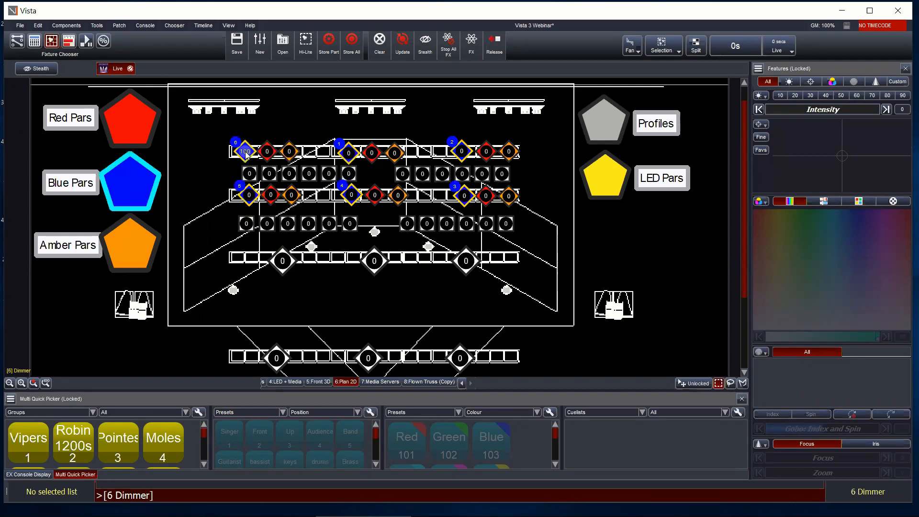
{"action": "left_click", "coordinate": [886, 109]}
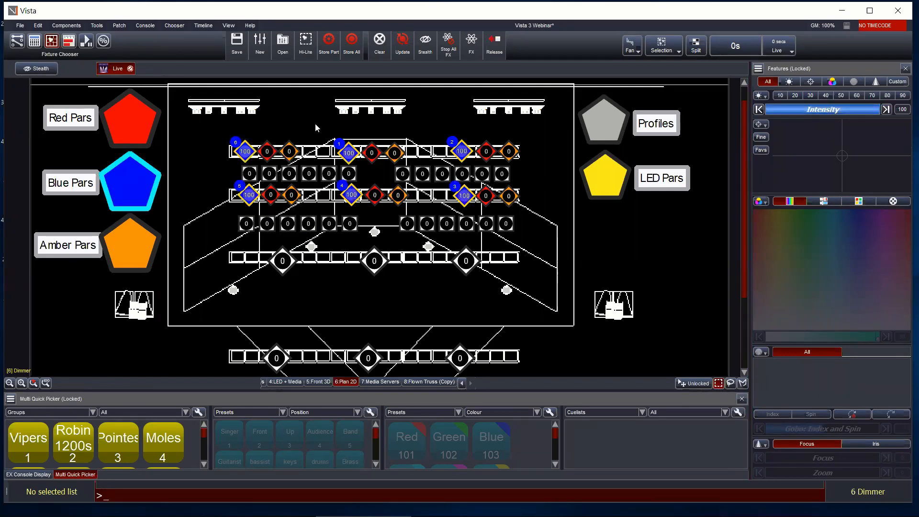
{"action": "left_click", "coordinate": [315, 123]}
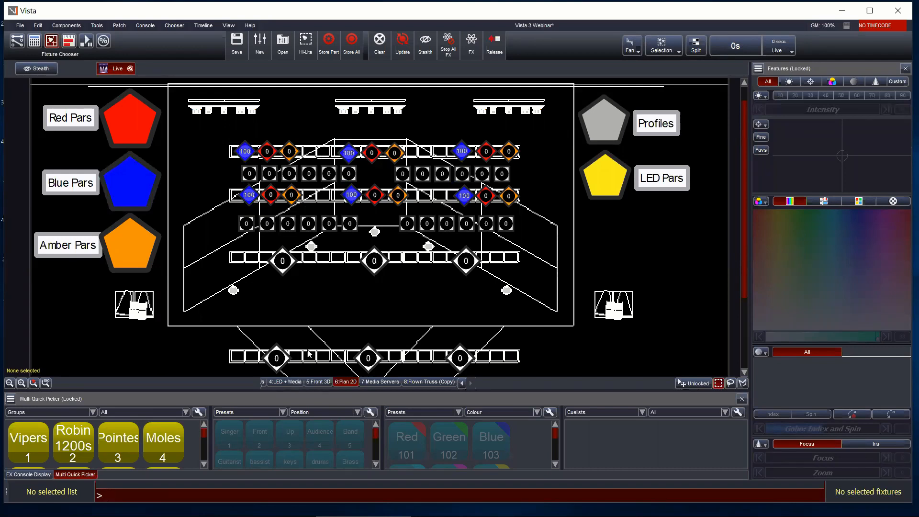
In the Dimmers + LEDs layout, select the six blue dimmers, set their intensity to 0, and clear the selection.
{"action": "left_click", "coordinate": [285, 382]}
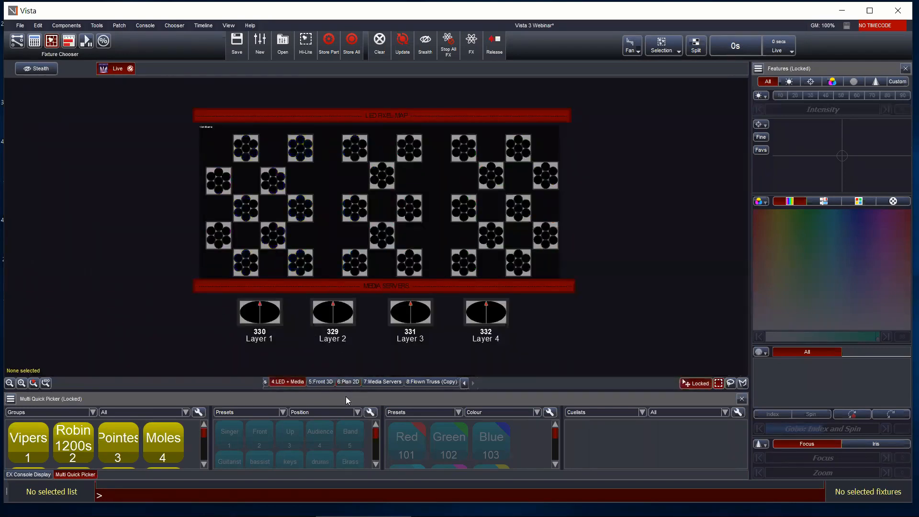
{"action": "left_click", "coordinate": [465, 382]}
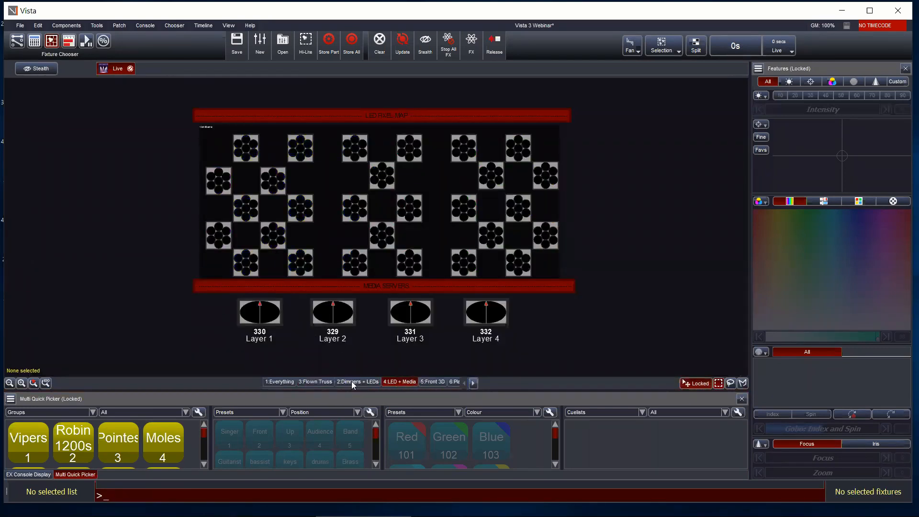
{"action": "left_click", "coordinate": [350, 381]}
{"action": "scroll", "coordinate": [316, 302], "scroll_direction": "down", "scroll_amount": 8}
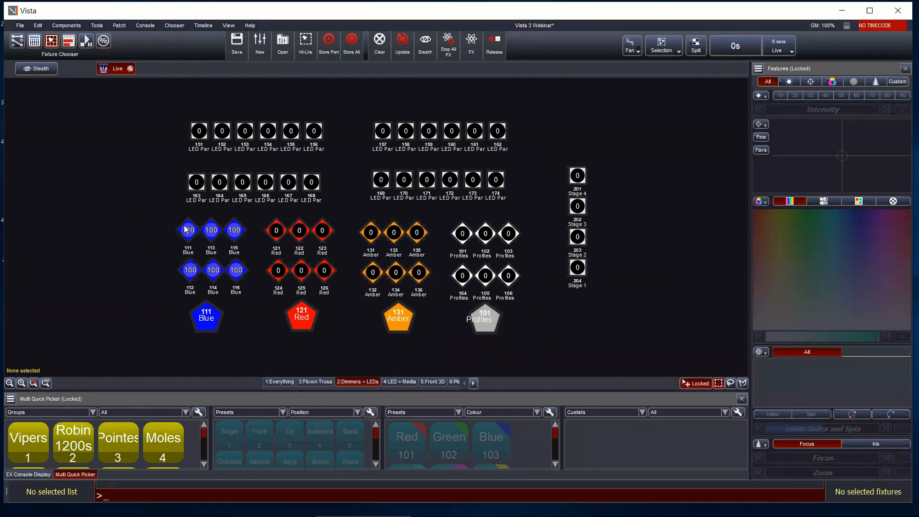
{"action": "left_click_drag", "start_coordinate": [157, 215], "coordinate": [253, 282]}
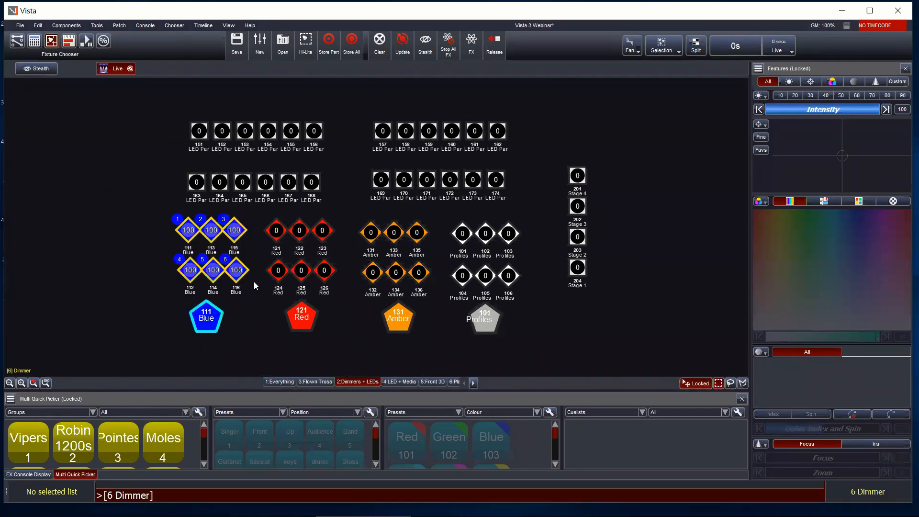
{"action": "left_click", "coordinate": [764, 110]}
{"action": "left_click", "coordinate": [356, 217]}
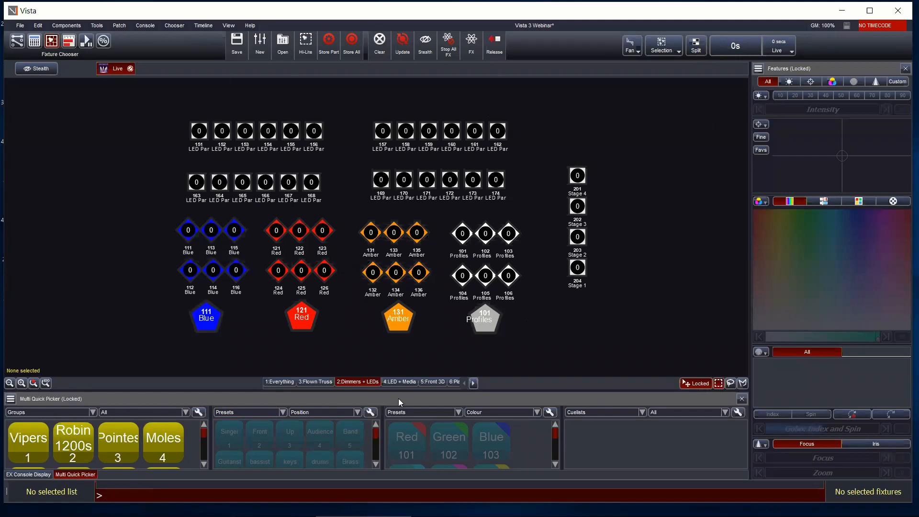
Compare how fixtures are presented in the Plan 2D, Front 3D, Flown Truss and Dimmers + LEDs layouts.
{"action": "left_click", "coordinate": [454, 382]}
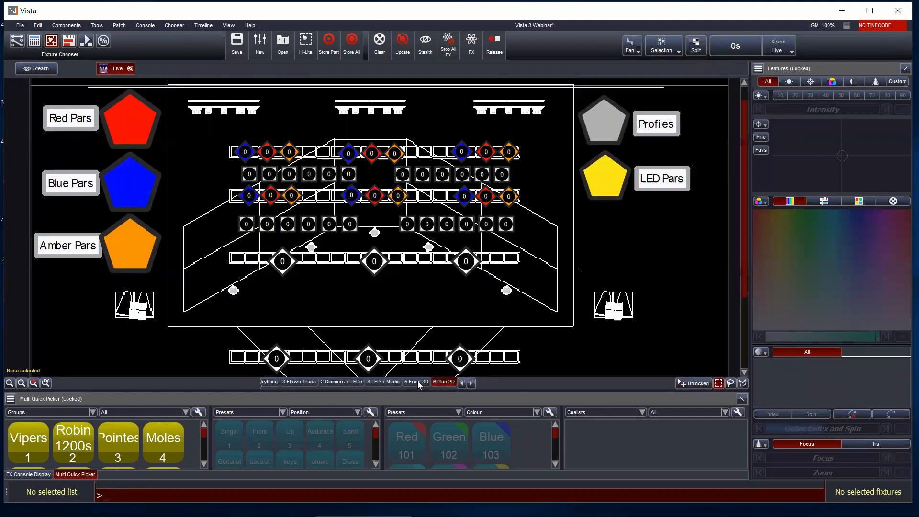
{"action": "left_click", "coordinate": [418, 381]}
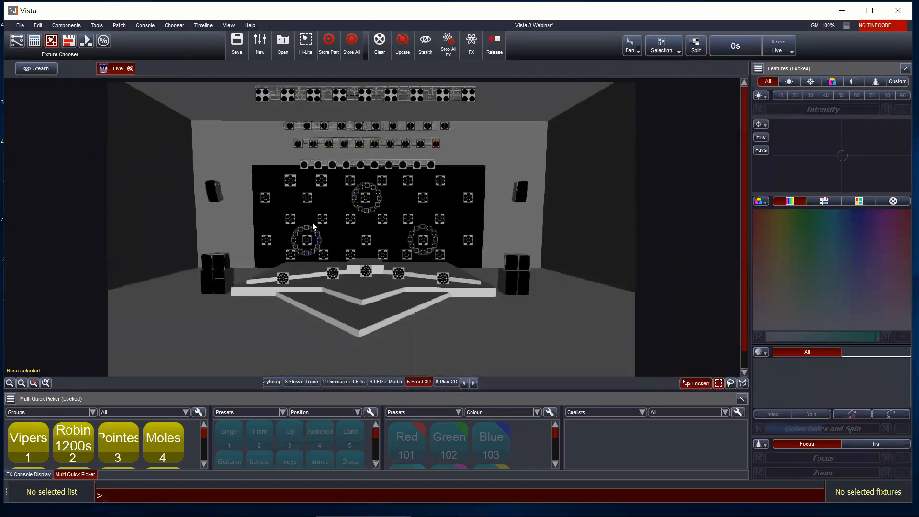
{"action": "left_click", "coordinate": [444, 382]}
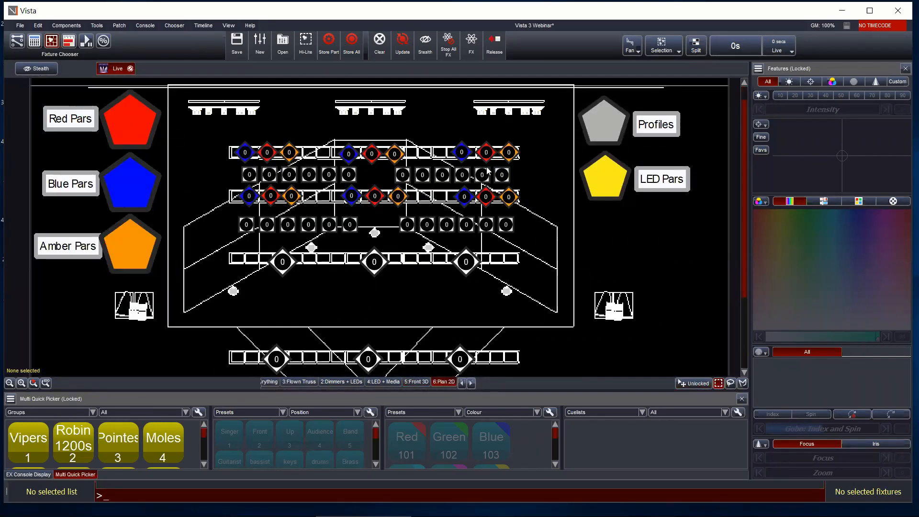
{"action": "left_click", "coordinate": [291, 382]}
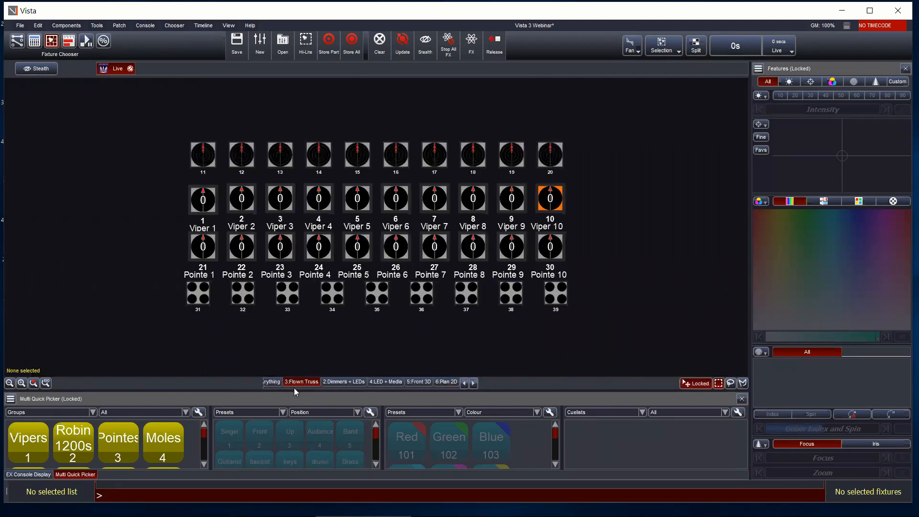
{"action": "left_click", "coordinate": [331, 383]}
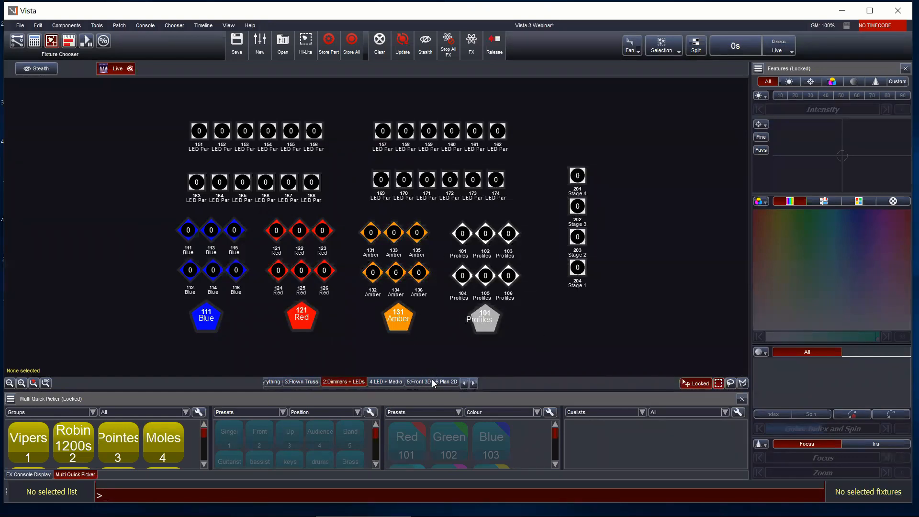
{"action": "left_click", "coordinate": [473, 383]}
{"action": "left_click", "coordinate": [474, 383]}
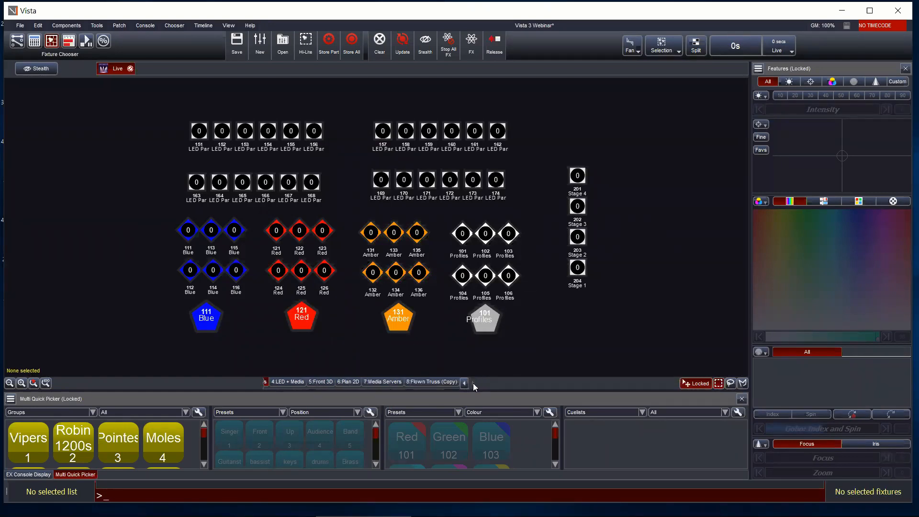
In the Flown Truss (Copy) layout, rotate the Viper 10 icon anticlockwise by about 45 degrees.
{"action": "left_click", "coordinate": [416, 382]}
{"action": "scroll", "coordinate": [488, 316], "scroll_direction": "up", "scroll_amount": 4}
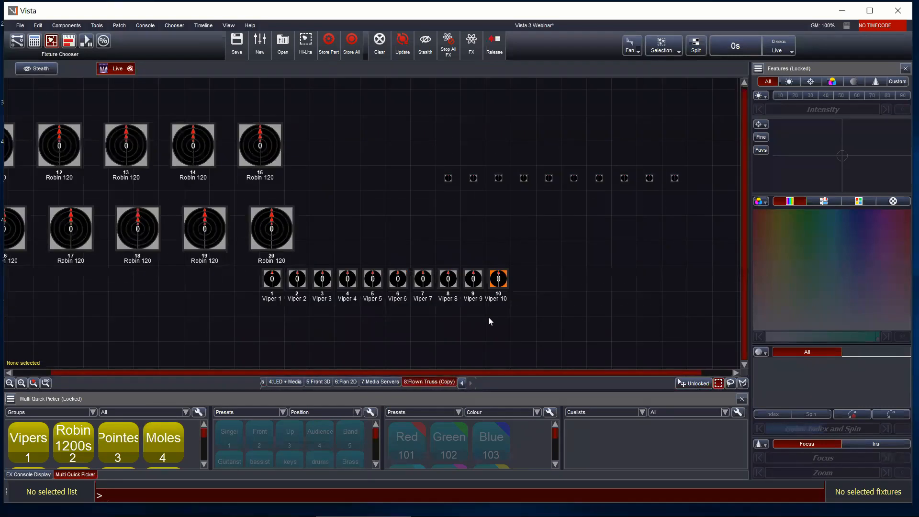
{"action": "left_click", "coordinate": [609, 274]}
{"action": "right_click", "coordinate": [609, 275]}
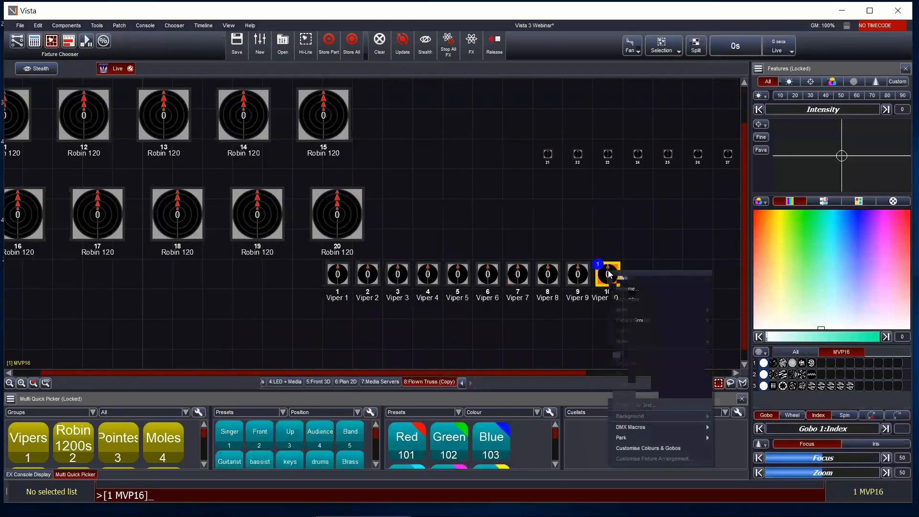
{"action": "mouse_move", "coordinate": [633, 313]}
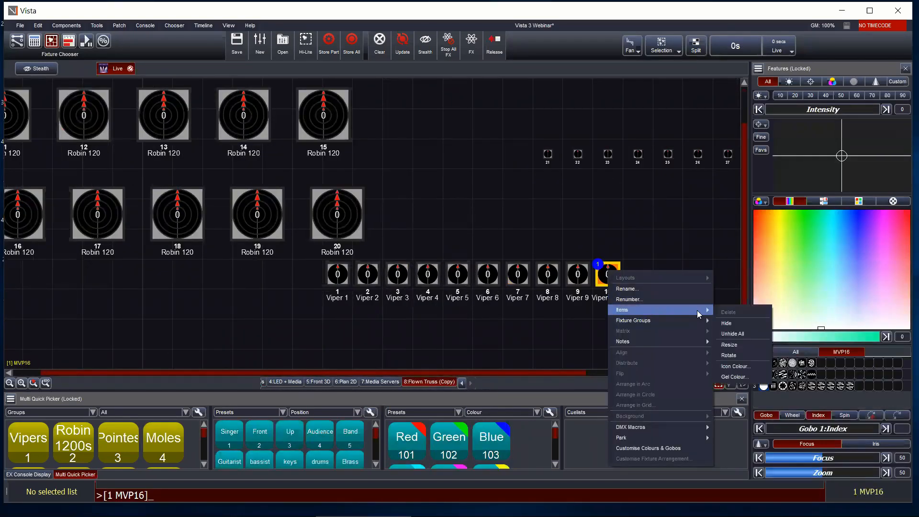
{"action": "left_click", "coordinate": [735, 356]}
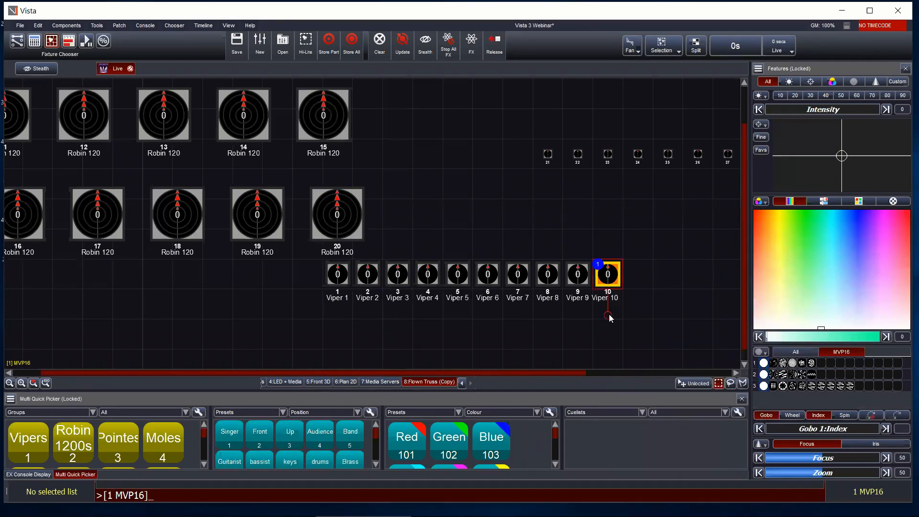
{"action": "left_click_drag", "start_coordinate": [608, 316], "coordinate": [648, 310]}
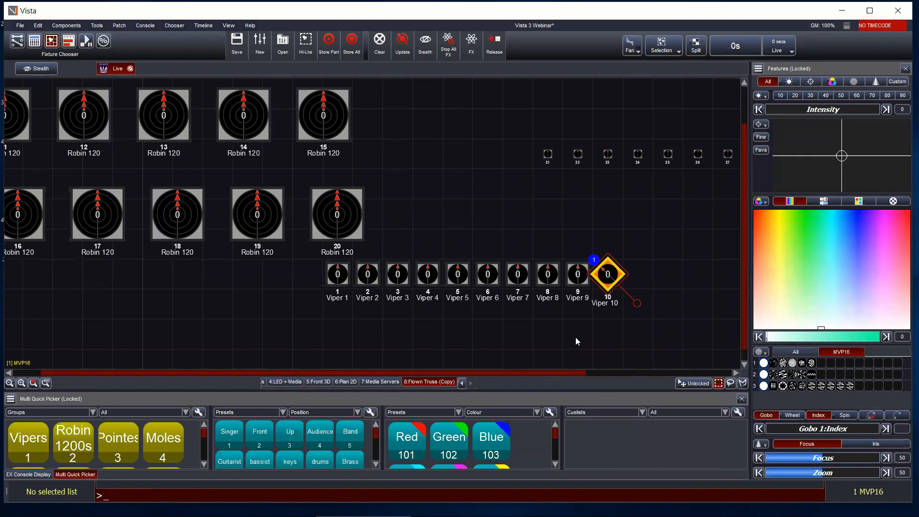
Select Vipers 9 and 10, review the LED + Media and Dimmers + LEDs layouts, clear the selection and return to Flown Truss (Copy).
{"action": "left_click", "coordinate": [571, 279]}
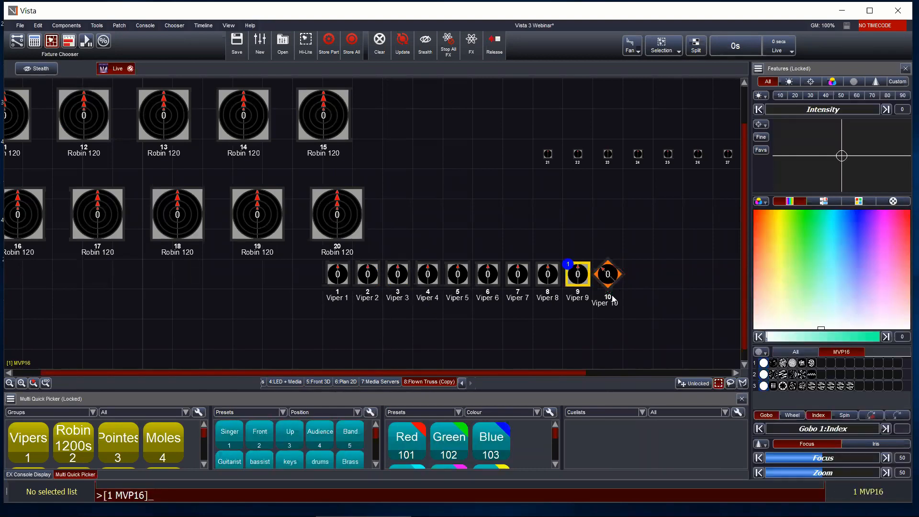
{"action": "left_click", "coordinate": [608, 275]}
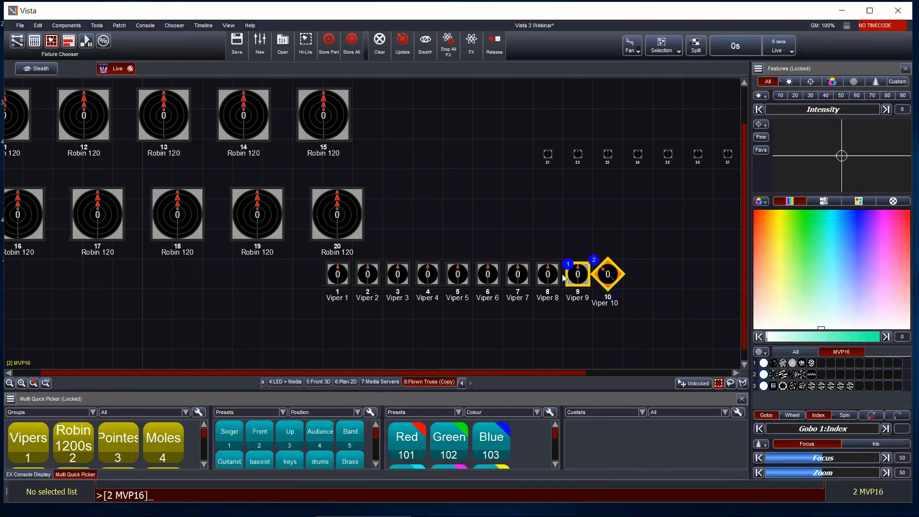
{"action": "left_click", "coordinate": [294, 382]}
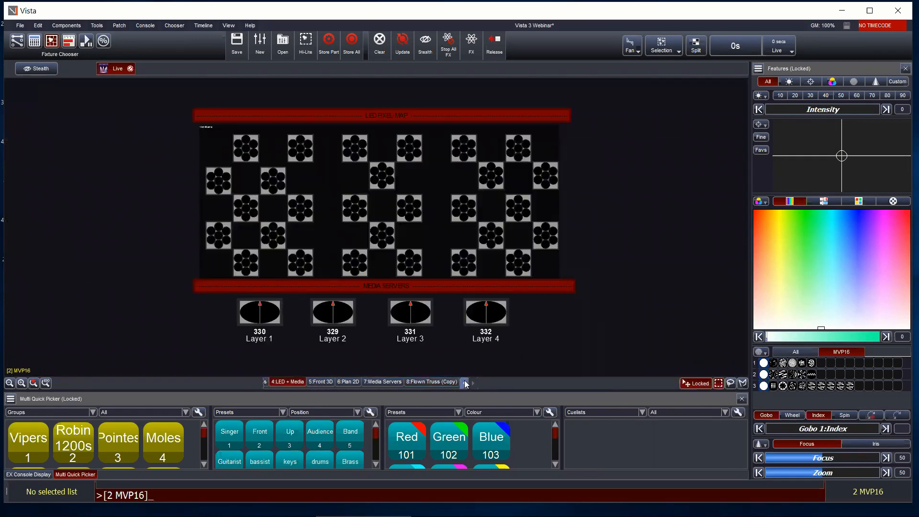
{"action": "left_click", "coordinate": [465, 383]}
{"action": "left_click", "coordinate": [289, 381]}
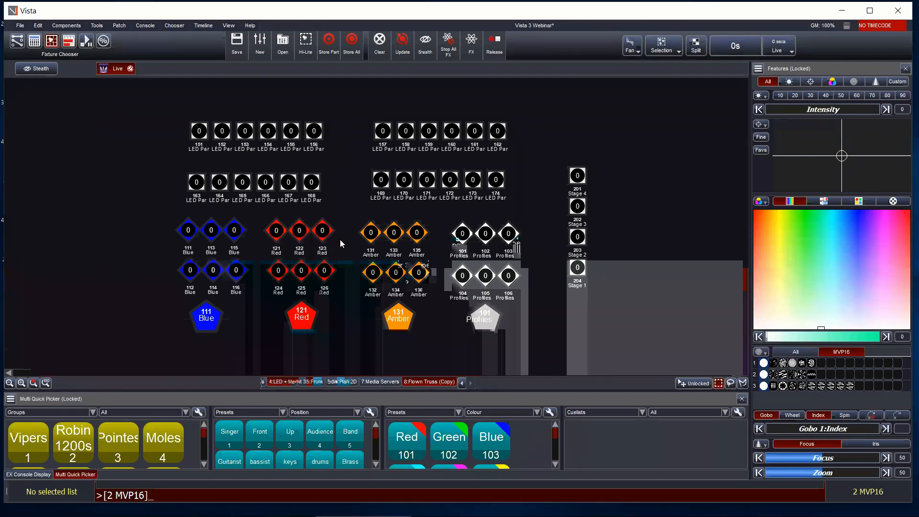
{"action": "left_click", "coordinate": [473, 384]}
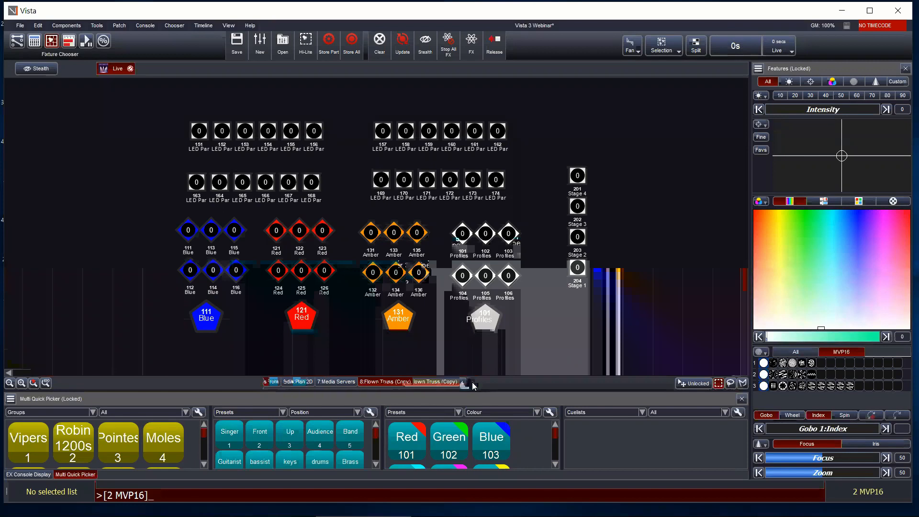
{"action": "left_click", "coordinate": [588, 304]}
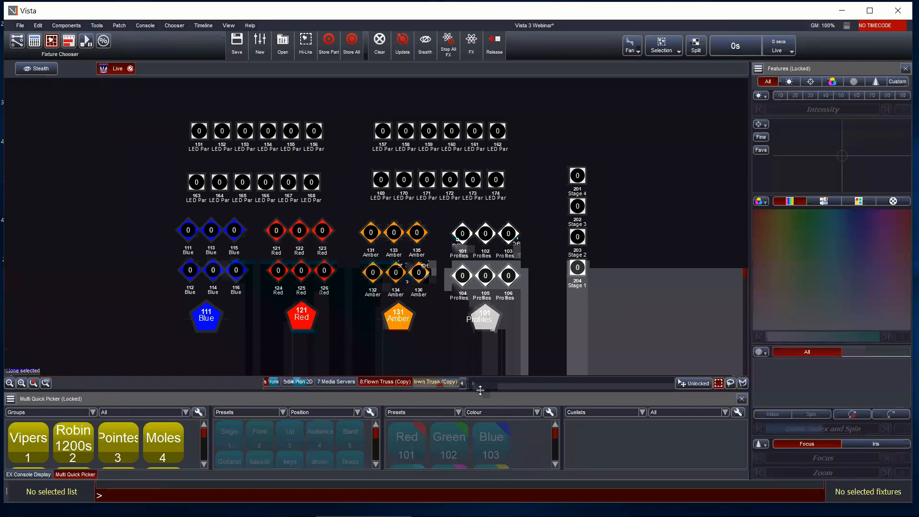
{"action": "left_click", "coordinate": [450, 382]}
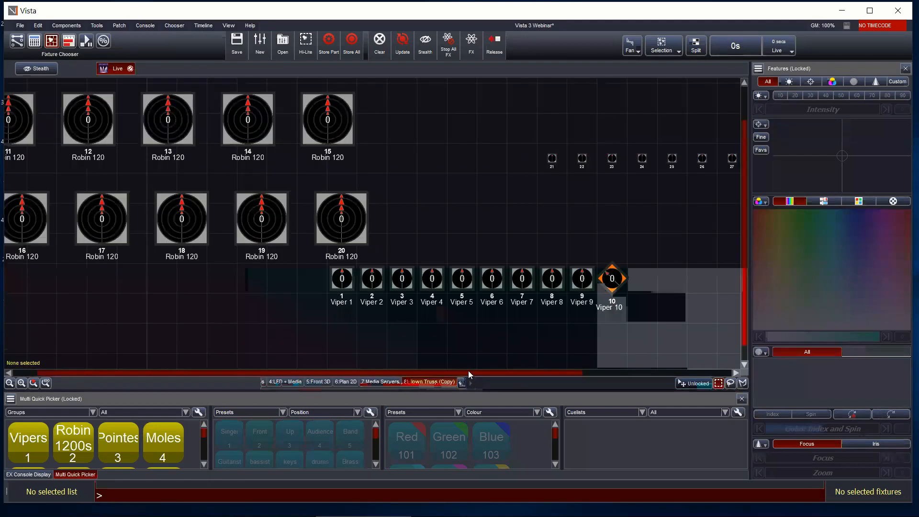
Rotate the Viper 10 icon back to upright and clear the selection.
{"action": "left_click", "coordinate": [619, 282]}
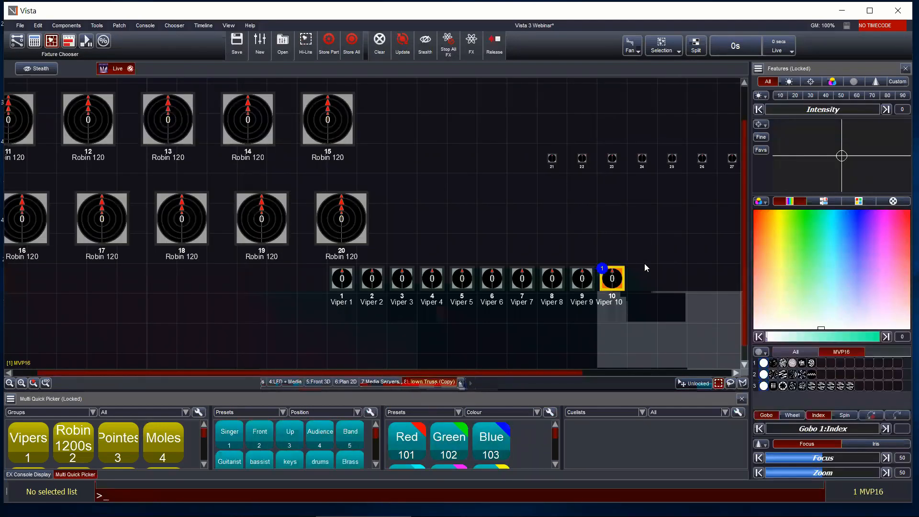
{"action": "left_click", "coordinate": [644, 268]}
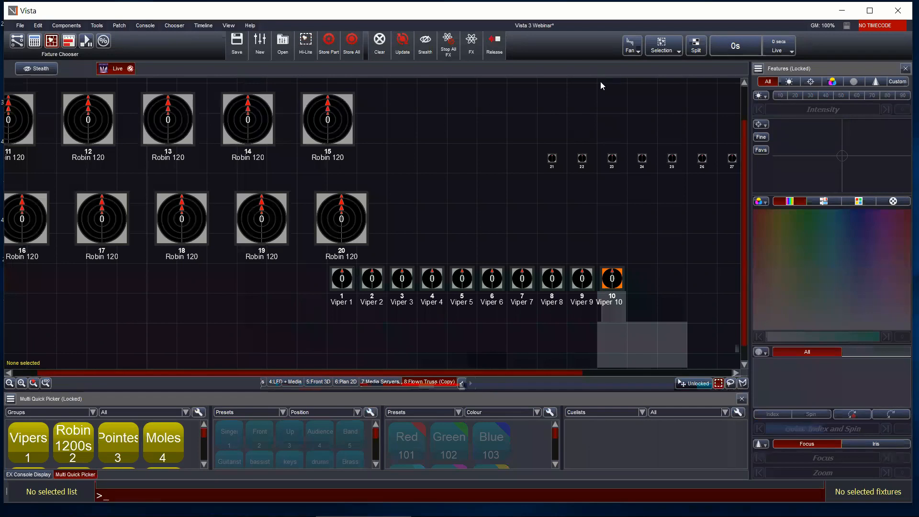
{"action": "left_click", "coordinate": [611, 283]}
{"action": "right_click", "coordinate": [611, 282]}
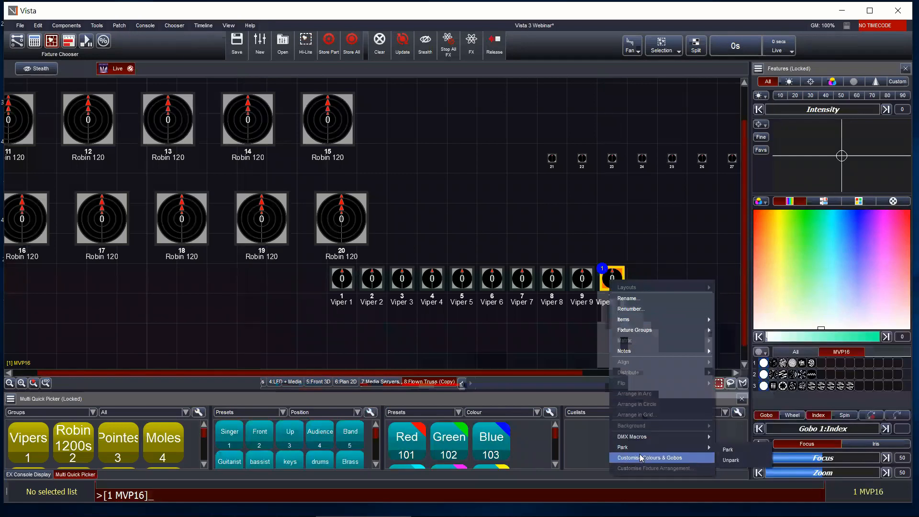
{"action": "mouse_move", "coordinate": [643, 351]}
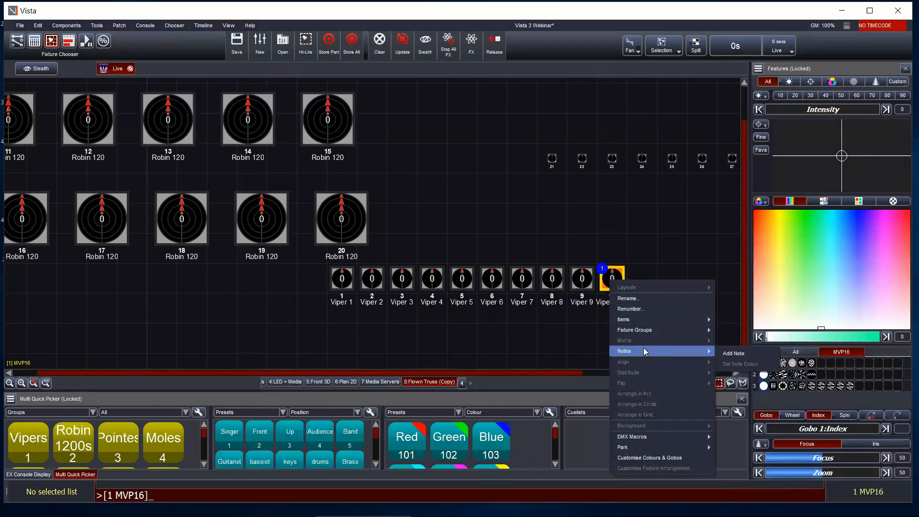
{"action": "mouse_move", "coordinate": [650, 320]}
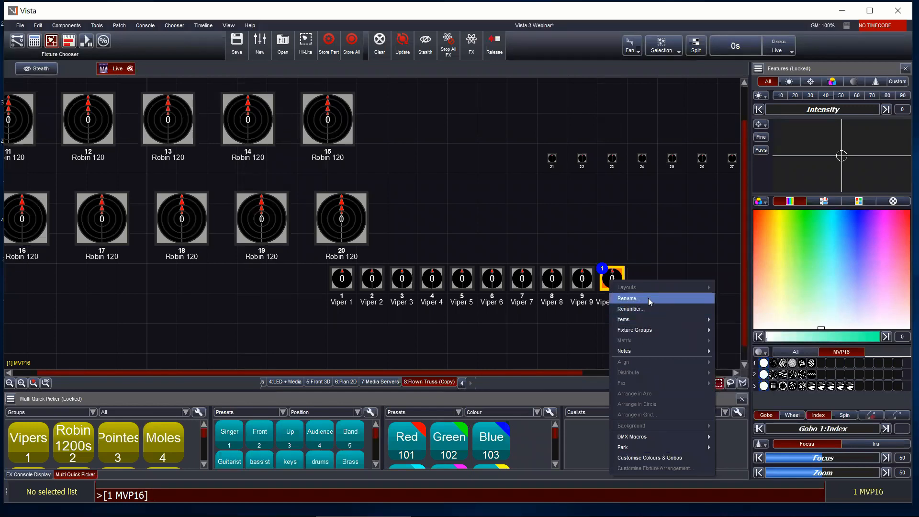
{"action": "left_click", "coordinate": [568, 232]}
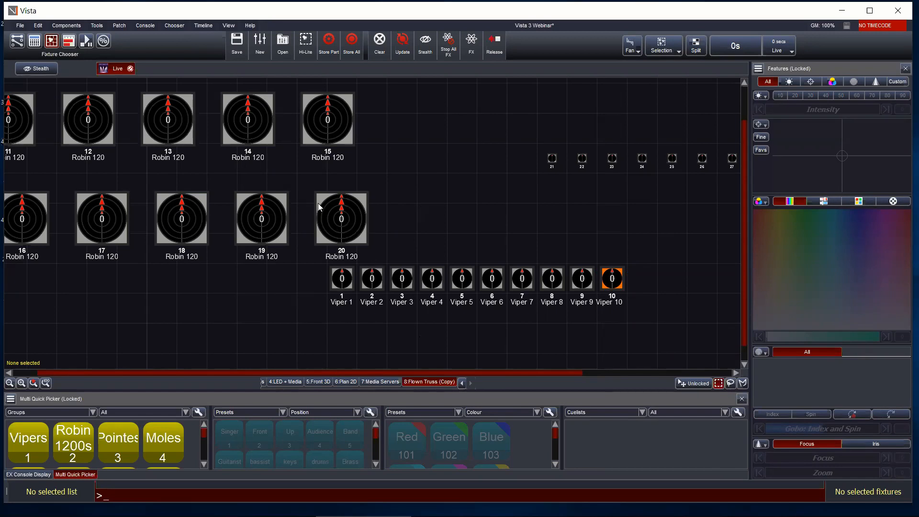
Select Robin 120 fixture 20, start customising its fixture arrangement, and restore its elements to their default arrangement.
{"action": "left_click_drag", "start_coordinate": [310, 178], "coordinate": [385, 251]}
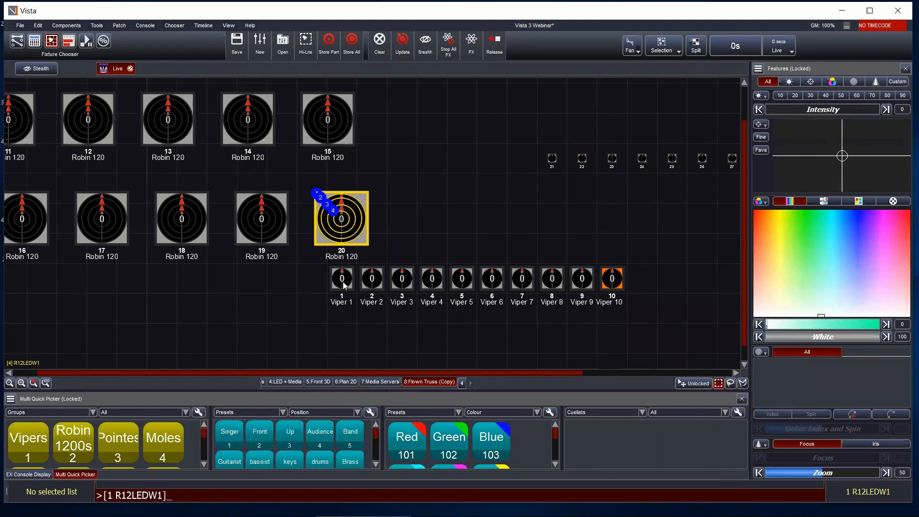
{"action": "right_click", "coordinate": [349, 221]}
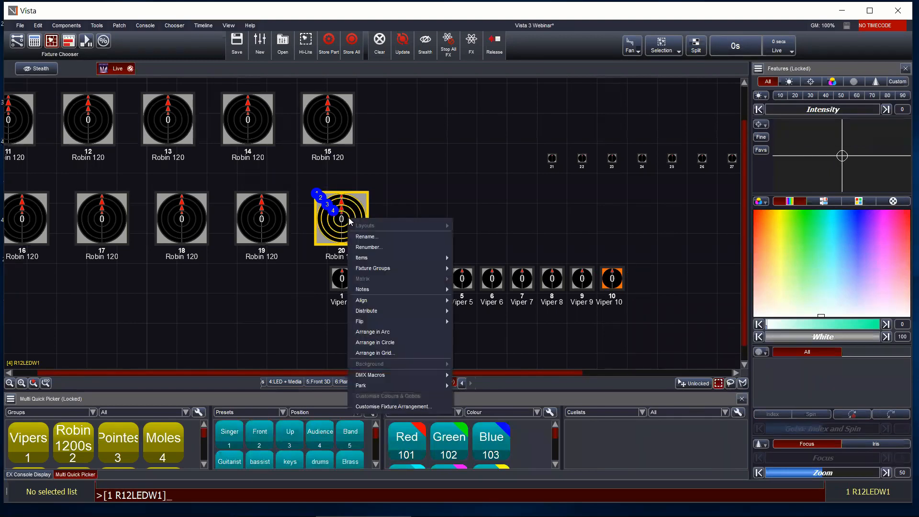
{"action": "left_click", "coordinate": [381, 407]}
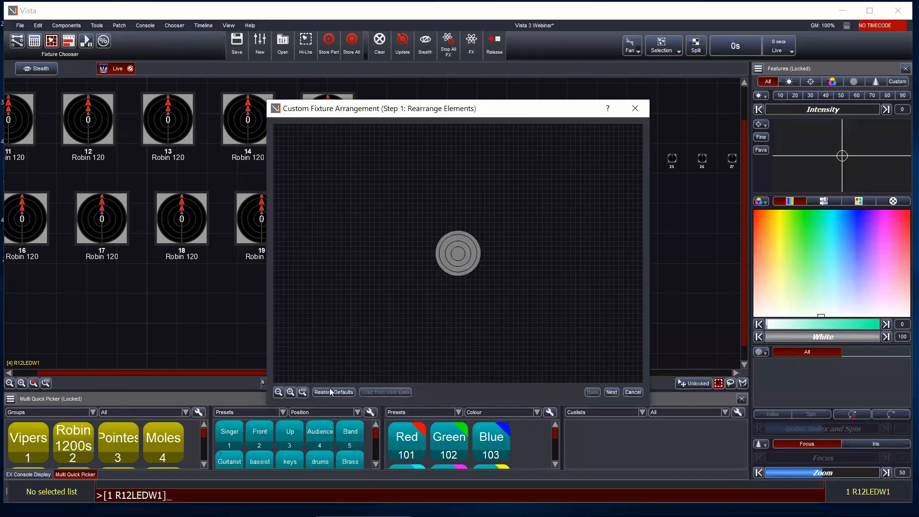
{"action": "left_click", "coordinate": [328, 393]}
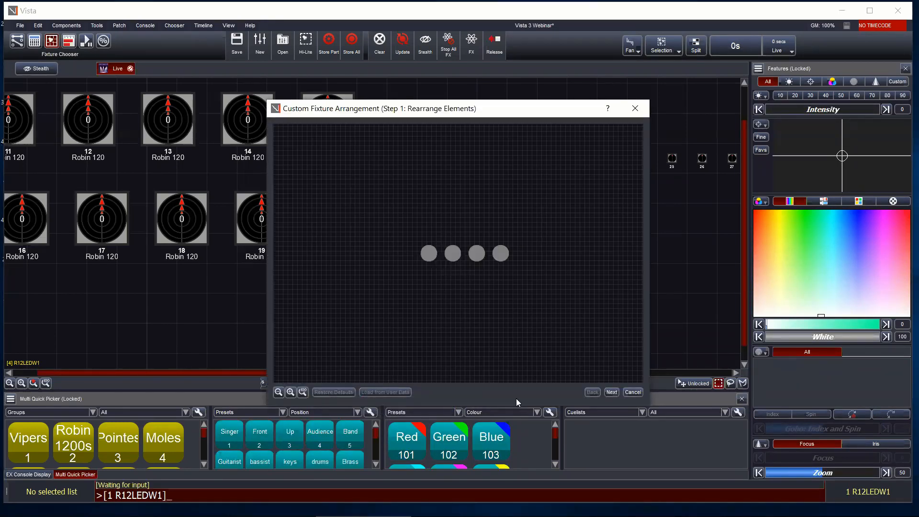
{"action": "left_click_drag", "start_coordinate": [473, 114], "coordinate": [423, 102]}
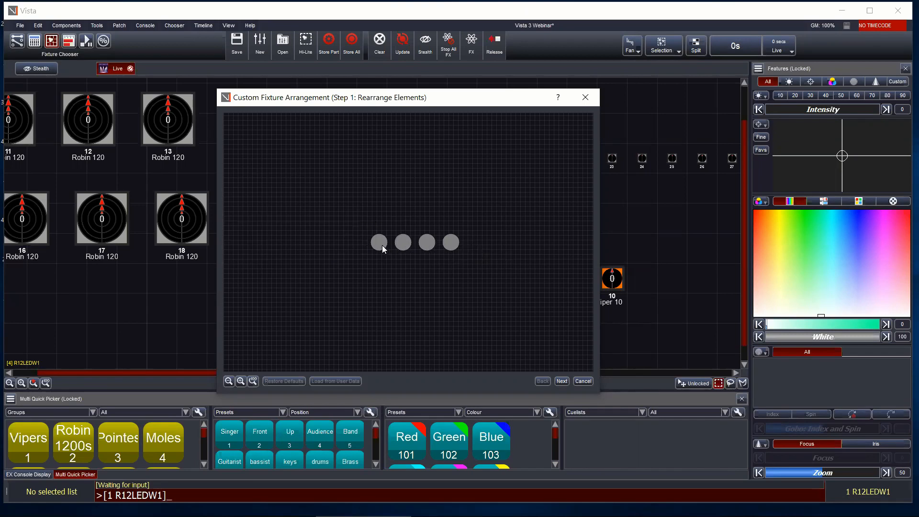
{"action": "left_click_drag", "start_coordinate": [363, 225], "coordinate": [500, 269]}
{"action": "left_click_drag", "start_coordinate": [289, 102], "coordinate": [290, 101]}
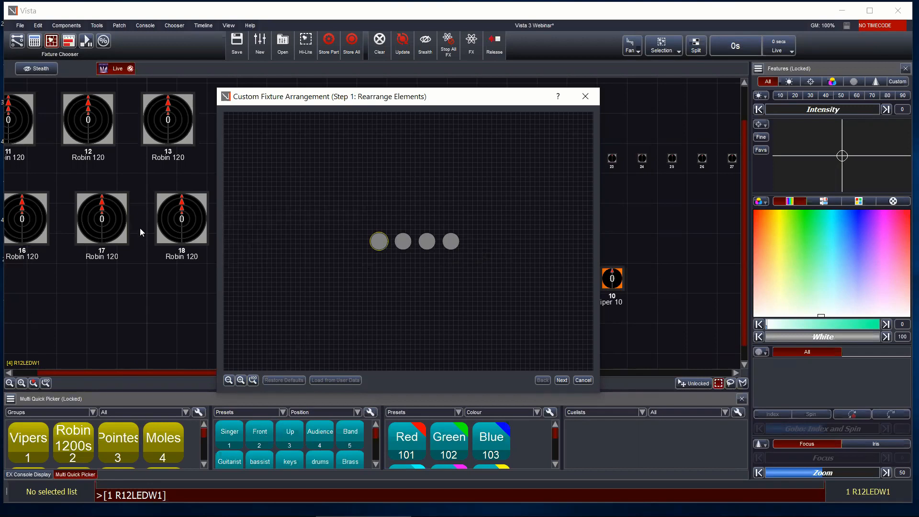
Enlarge element 4 into a large circle several times its default size.
{"action": "left_click", "coordinate": [455, 245]}
{"action": "scroll", "coordinate": [454, 246], "scroll_direction": "up", "scroll_amount": 8}
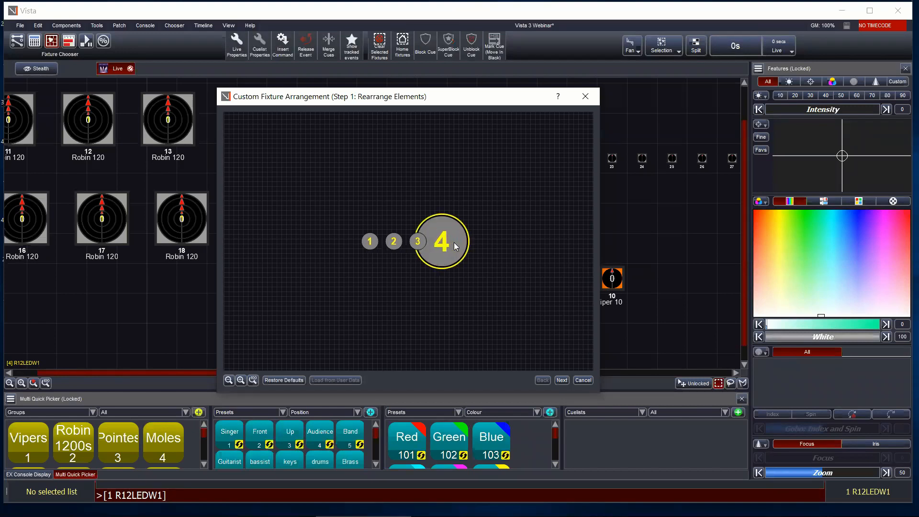
{"action": "scroll", "coordinate": [455, 246], "scroll_direction": "down", "scroll_amount": 3}
{"action": "scroll", "coordinate": [454, 245], "scroll_direction": "up", "scroll_amount": 2}
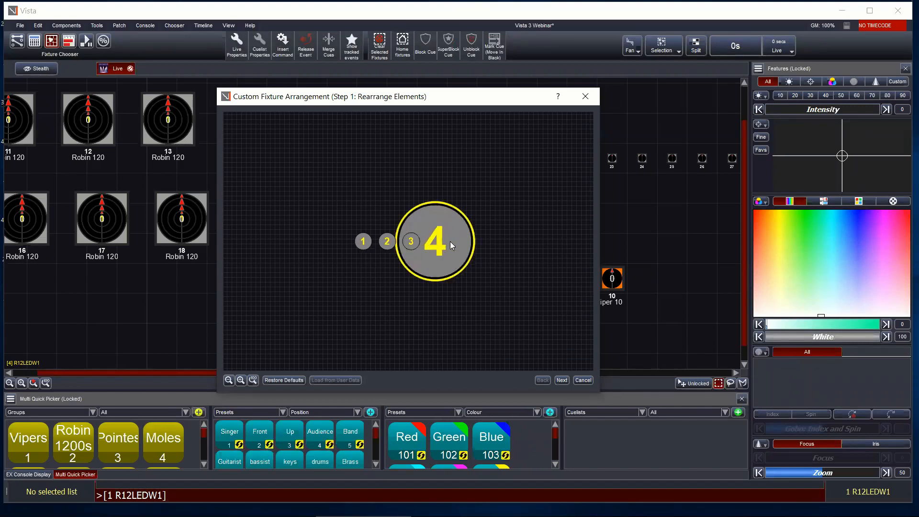
Enlarge element 3 to more than half of element 4's diameter and centre it inside element 4.
{"action": "left_click", "coordinate": [410, 240]}
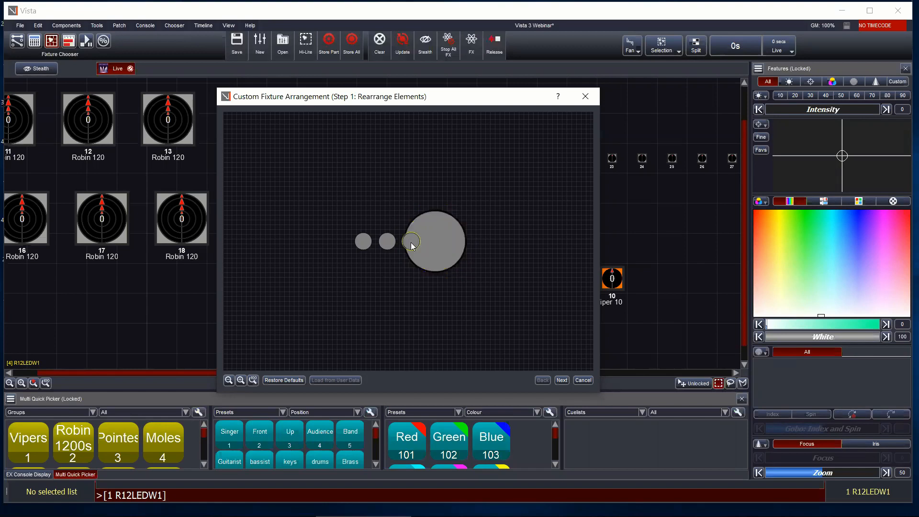
{"action": "scroll", "coordinate": [412, 244], "scroll_direction": "up", "scroll_amount": 3}
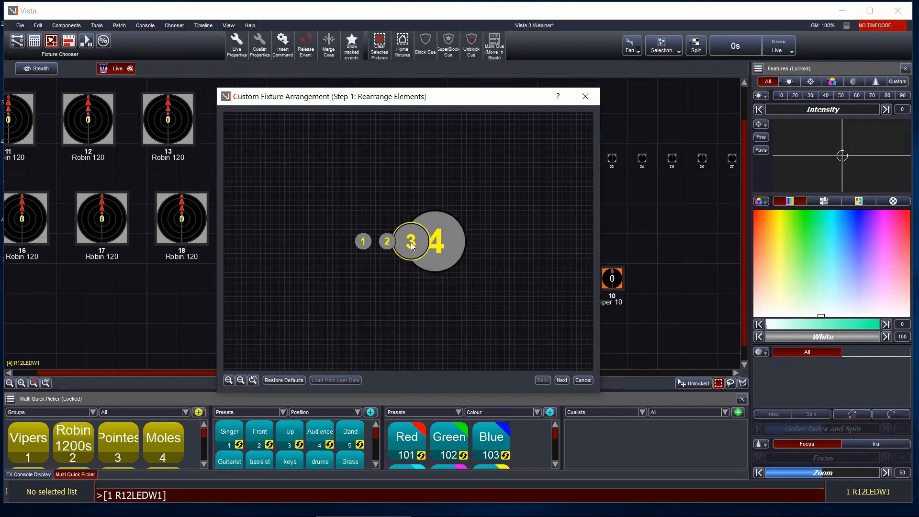
{"action": "left_click_drag", "start_coordinate": [412, 246], "coordinate": [433, 245]}
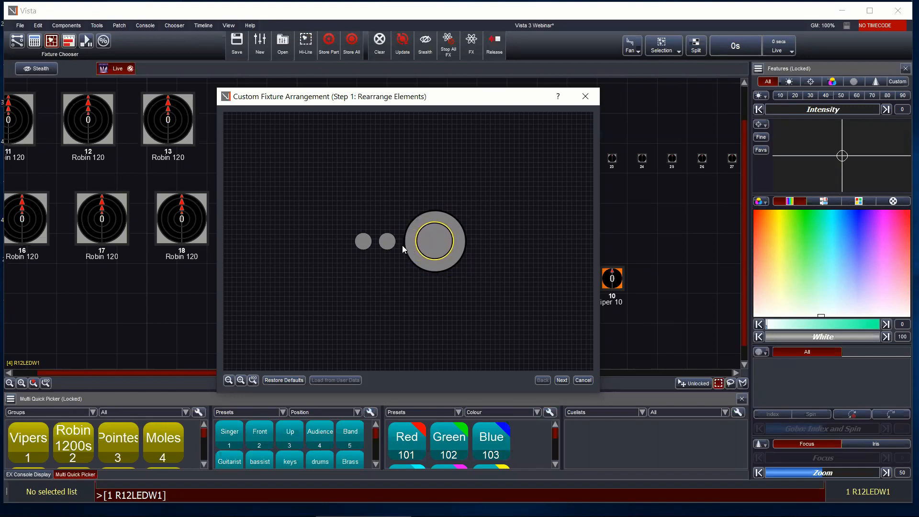
Centre elements 2 and 1 inside the larger circles and slightly enlarge element 3 to form evenly spaced concentric rings.
{"action": "left_click_drag", "start_coordinate": [386, 241], "coordinate": [433, 242]}
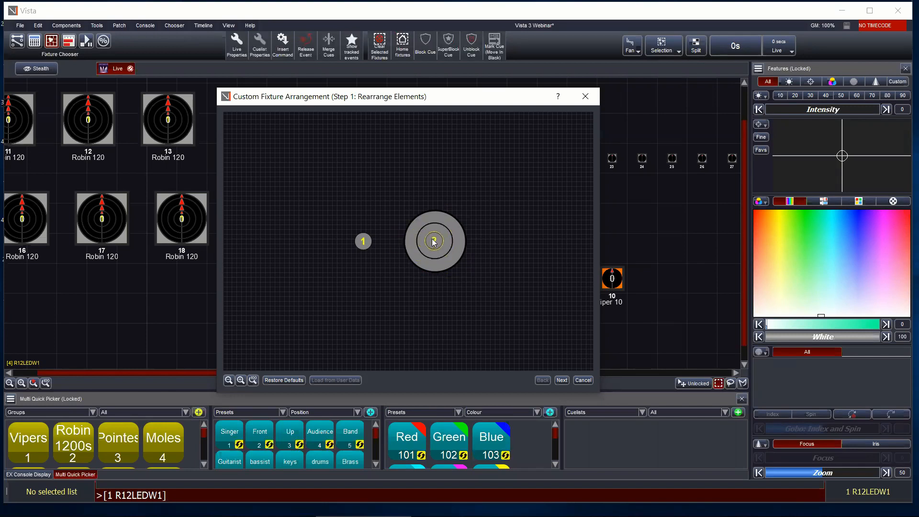
{"action": "left_click", "coordinate": [363, 240]}
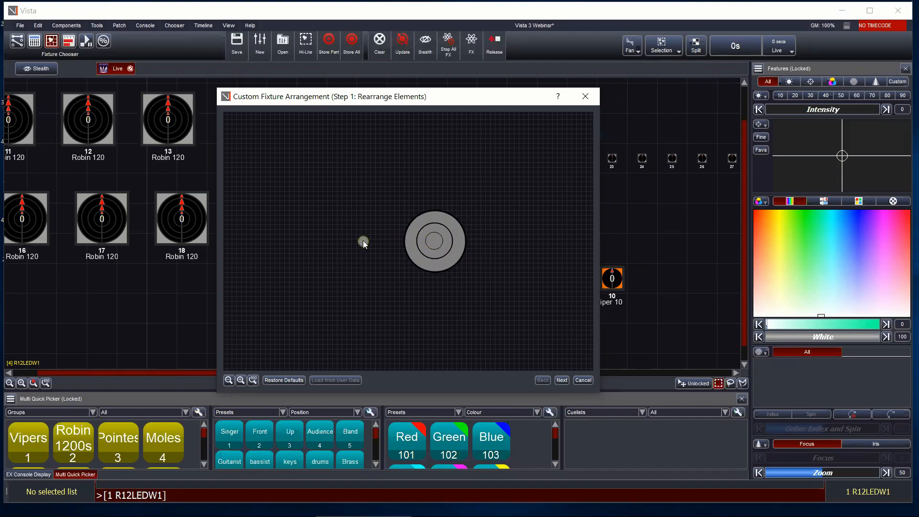
{"action": "left_click", "coordinate": [435, 247]}
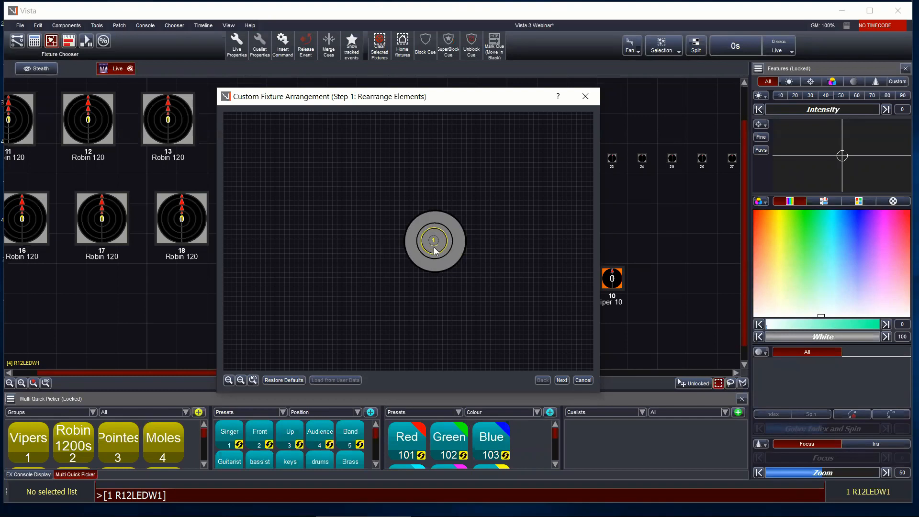
{"action": "left_click", "coordinate": [435, 257]}
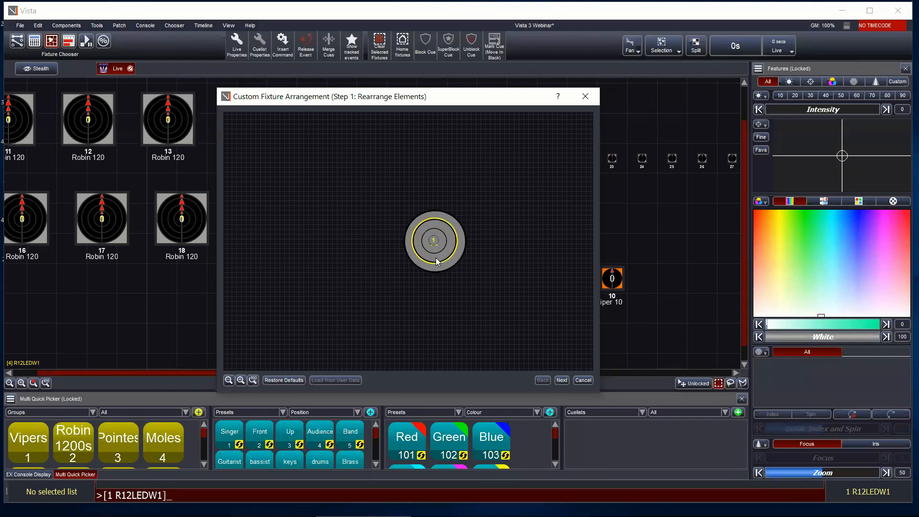
{"action": "left_click", "coordinate": [470, 265]}
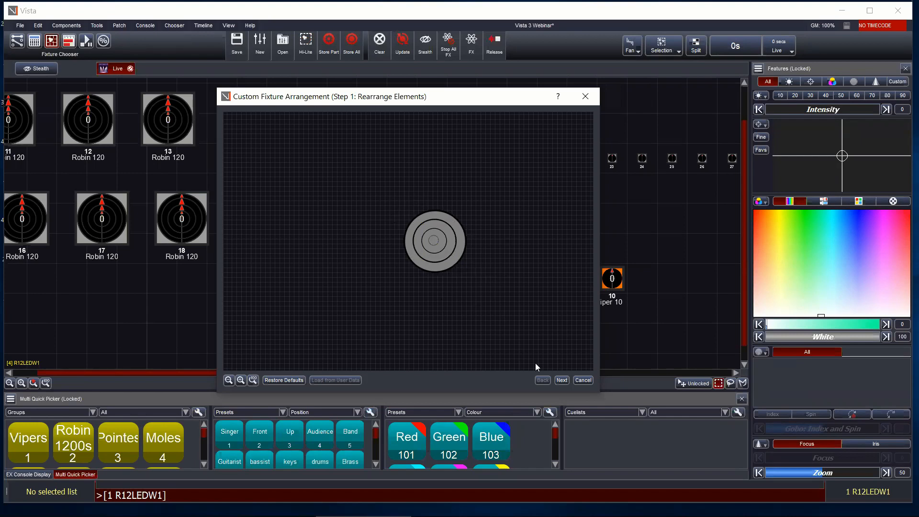
Renumber the elements with the innermost as 4, save the arrangement to the User Data directory, and clear the fixture selection.
{"action": "left_click", "coordinate": [561, 381]}
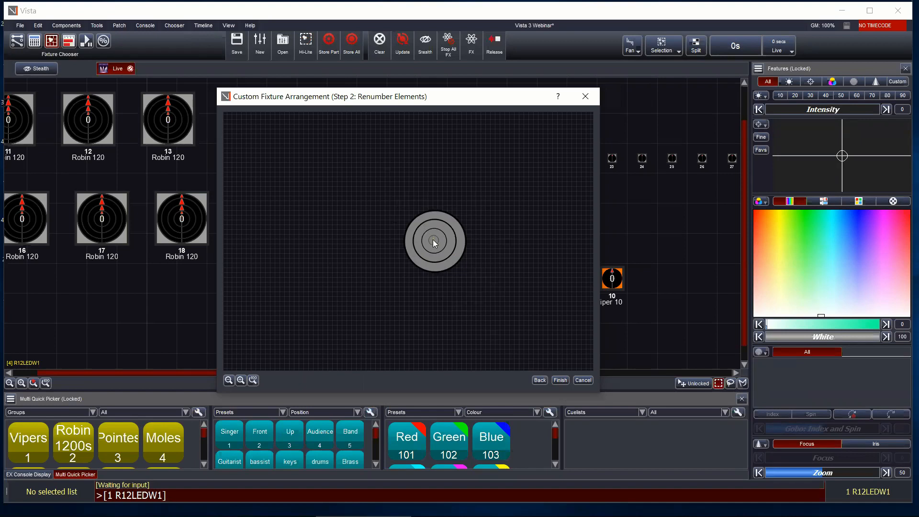
{"action": "left_click", "coordinate": [422, 217]}
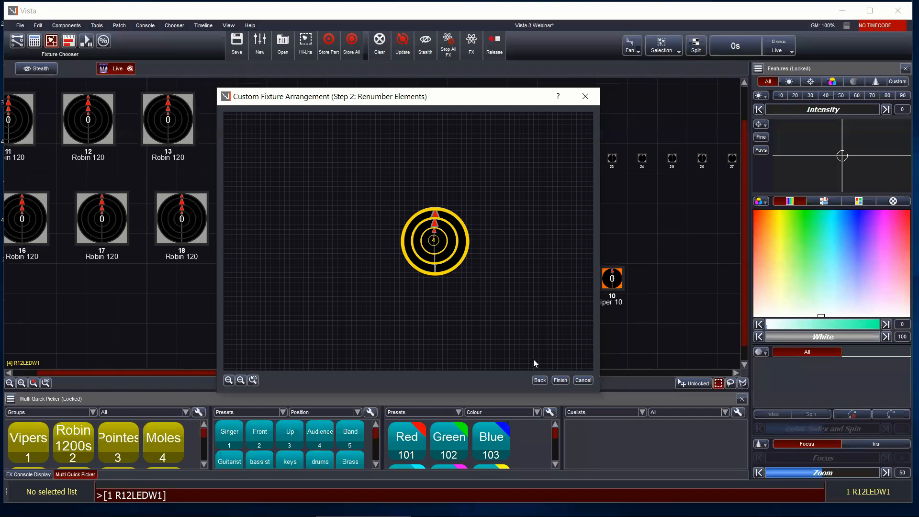
{"action": "left_click", "coordinate": [559, 380]}
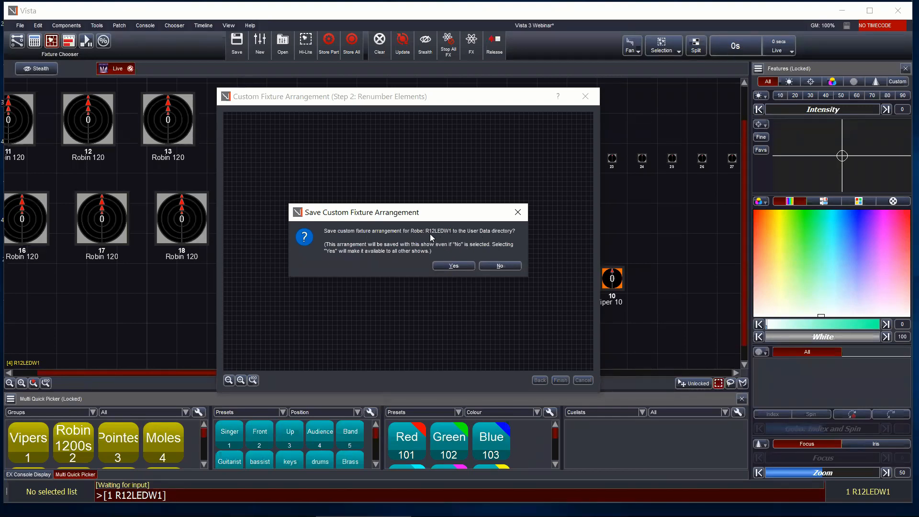
{"action": "left_click", "coordinate": [453, 268]}
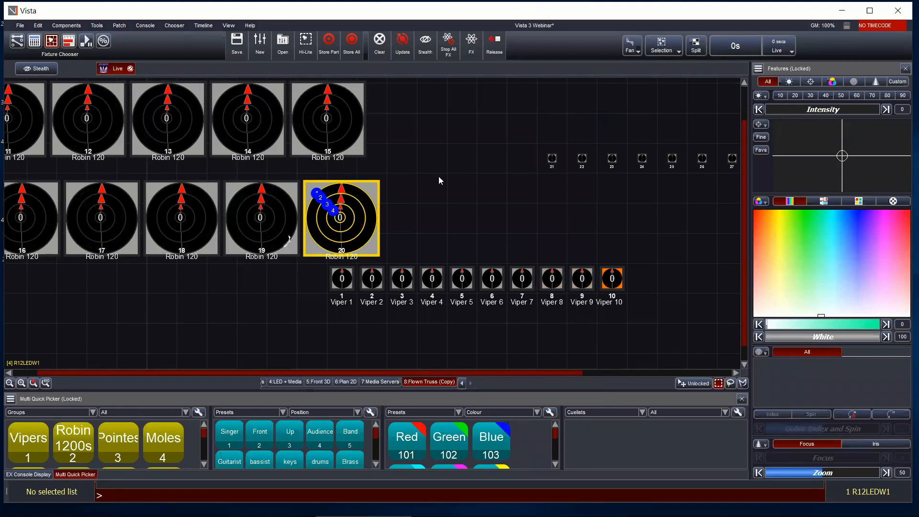
{"action": "left_click", "coordinate": [461, 195]}
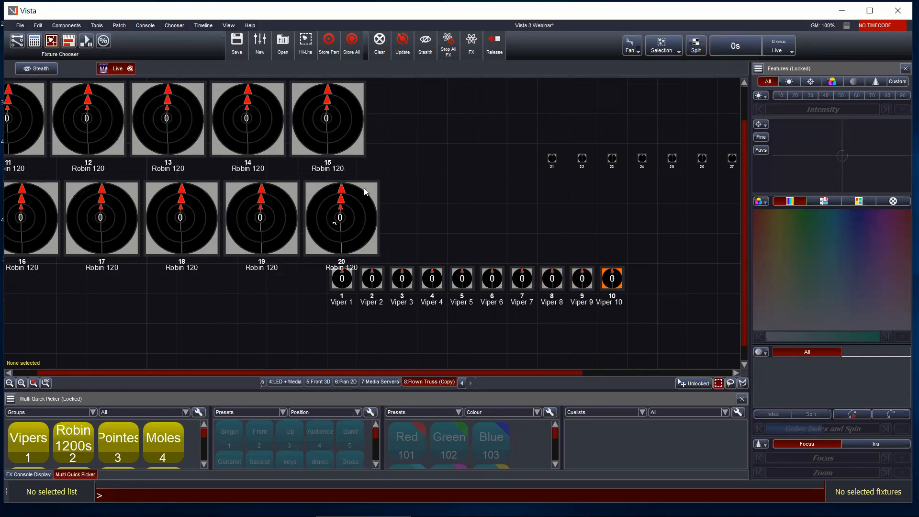
{"action": "scroll", "coordinate": [486, 232], "scroll_direction": "down", "scroll_amount": 1}
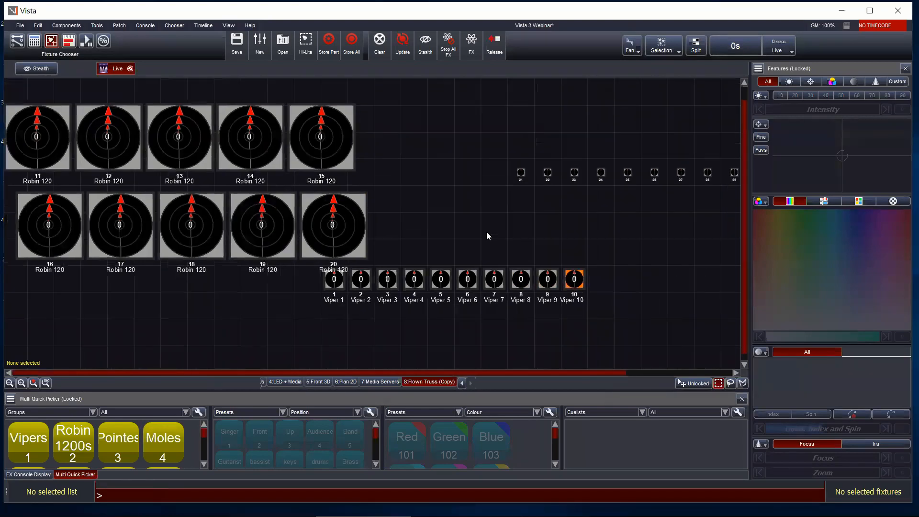
Nudge Robin fixture 20 slightly to the right in the Flown Truss (Copy) layout.
{"action": "scroll", "coordinate": [486, 231], "scroll_direction": "down", "scroll_amount": 1}
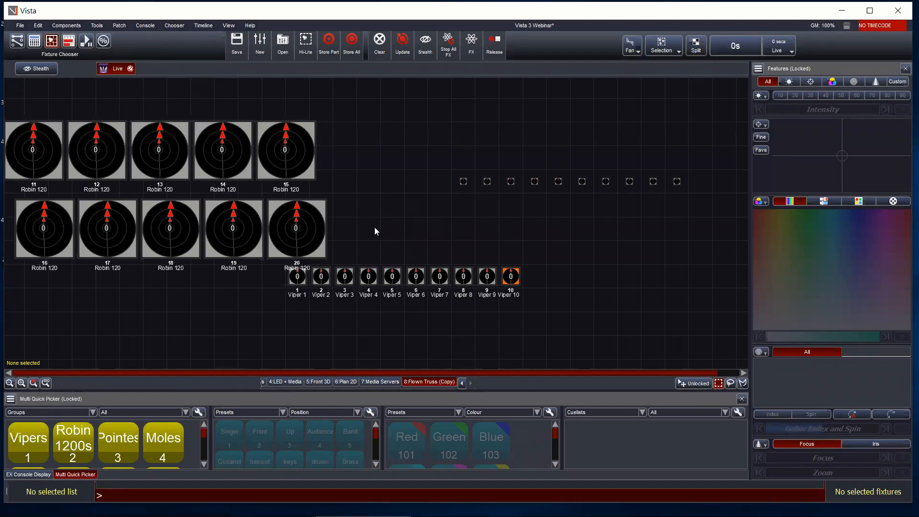
{"action": "mouse_move", "coordinate": [294, 229]}
{"action": "left_mouse_down"}
{"action": "mouse_move", "coordinate": [415, 187]}
{"action": "mouse_move", "coordinate": [305, 210]}
{"action": "mouse_move", "coordinate": [298, 229]}
{"action": "left_mouse_up"}
{"action": "left_click", "coordinate": [434, 213]}
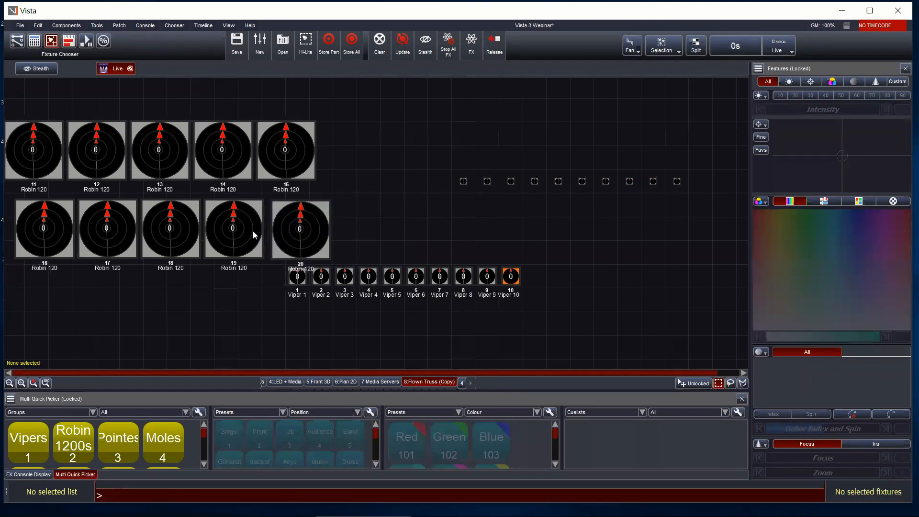
Open the custom fixture arrangement of Robin fixture 20 and restore its default element layout.
{"action": "left_click", "coordinate": [299, 233]}
{"action": "right_click", "coordinate": [299, 232]}
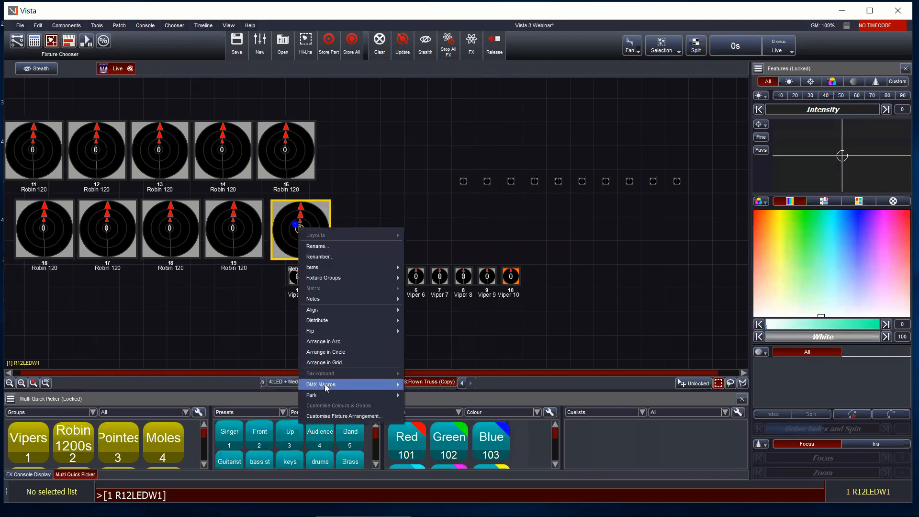
{"action": "left_click", "coordinate": [333, 416]}
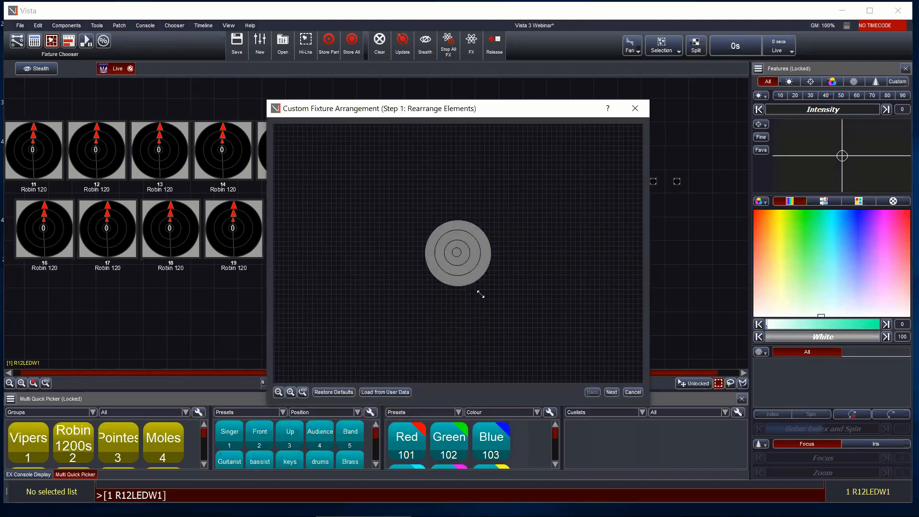
{"action": "left_click", "coordinate": [335, 392]}
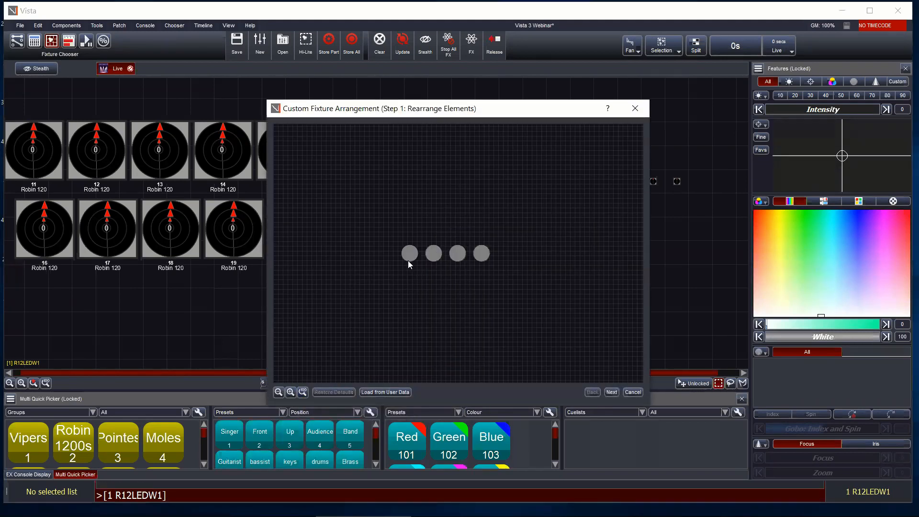
Move the first three elements into a rough arc, reload the arrangement from User Data, and cancel the customisation.
{"action": "left_click_drag", "start_coordinate": [408, 251], "coordinate": [408, 212]}
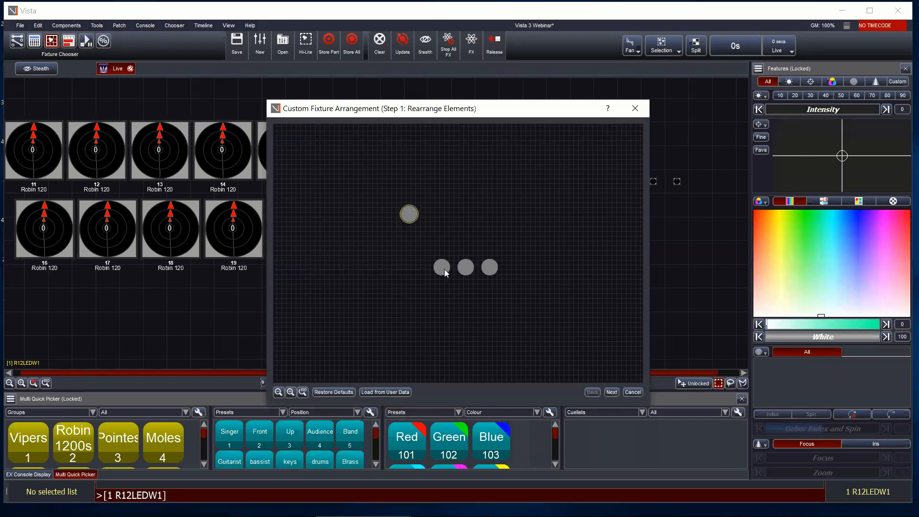
{"action": "left_click_drag", "start_coordinate": [443, 266], "coordinate": [435, 218]}
{"action": "left_click_drag", "start_coordinate": [467, 280], "coordinate": [460, 237]}
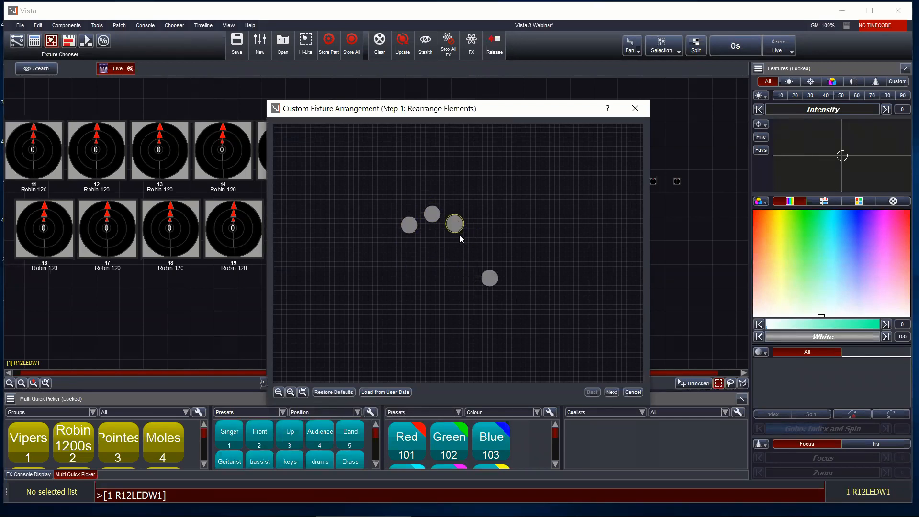
{"action": "left_click", "coordinate": [382, 396]}
{"action": "left_click", "coordinate": [630, 391]}
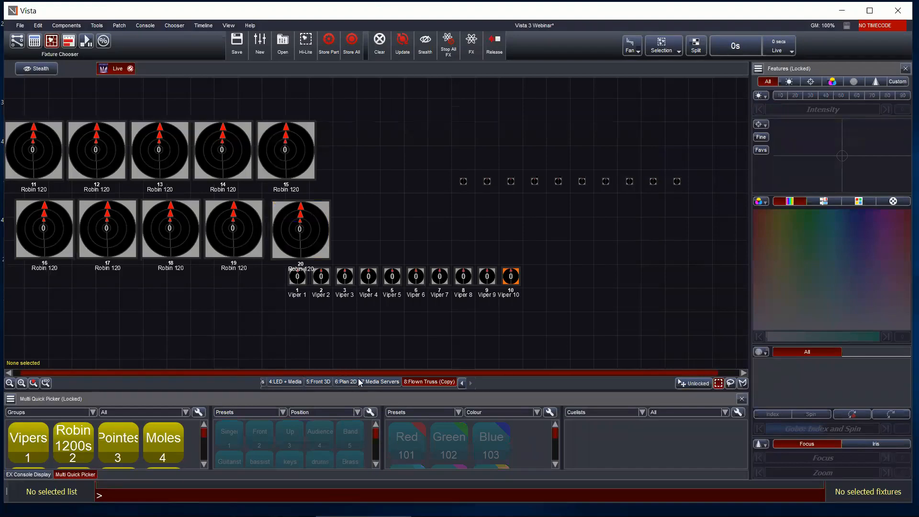
Browse the Plan 2D, LED + Media and Dimmers + LEDs layouts and switch to the Everything layout.
{"action": "left_click", "coordinate": [375, 382]}
{"action": "left_click", "coordinate": [344, 382]}
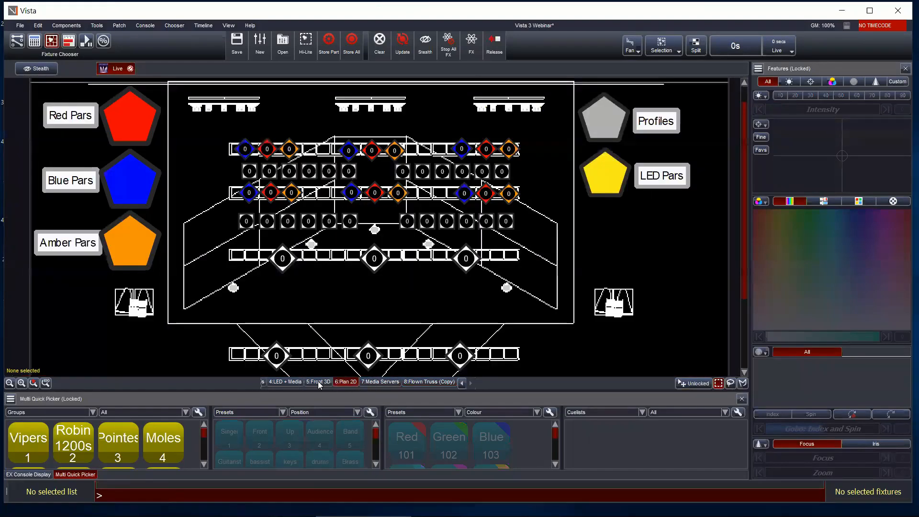
{"action": "left_click", "coordinate": [296, 381]}
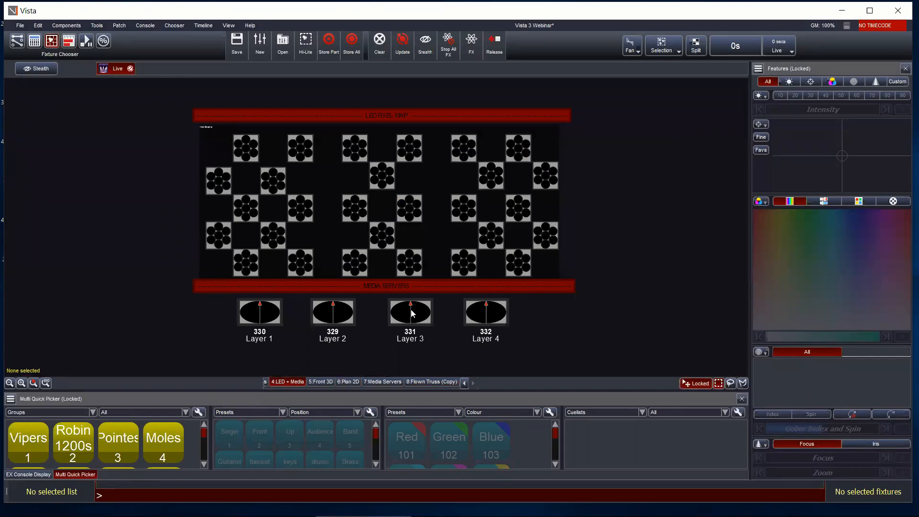
{"action": "left_click", "coordinate": [464, 383]}
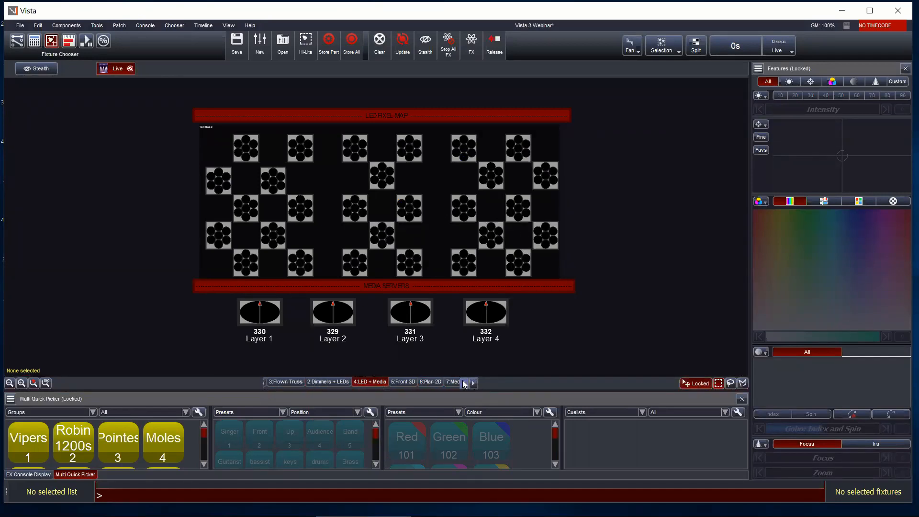
{"action": "left_click", "coordinate": [351, 382]}
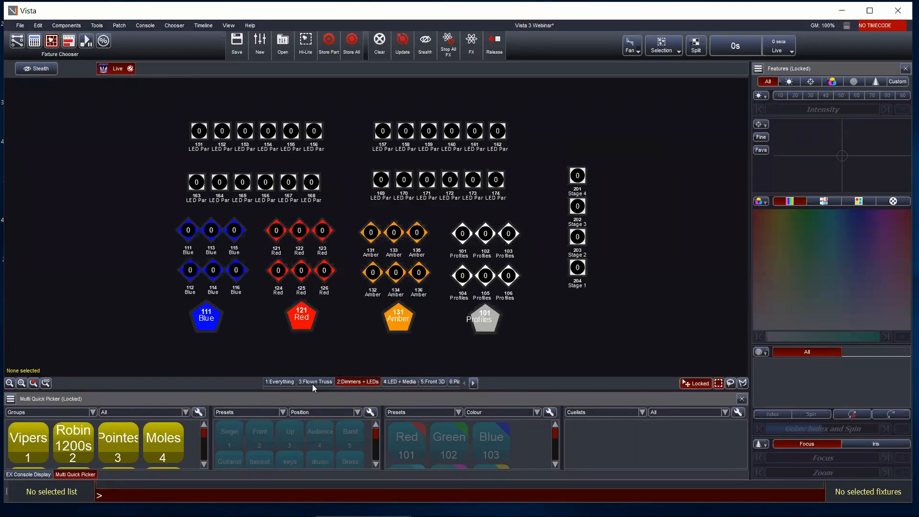
{"action": "left_click", "coordinate": [286, 378]}
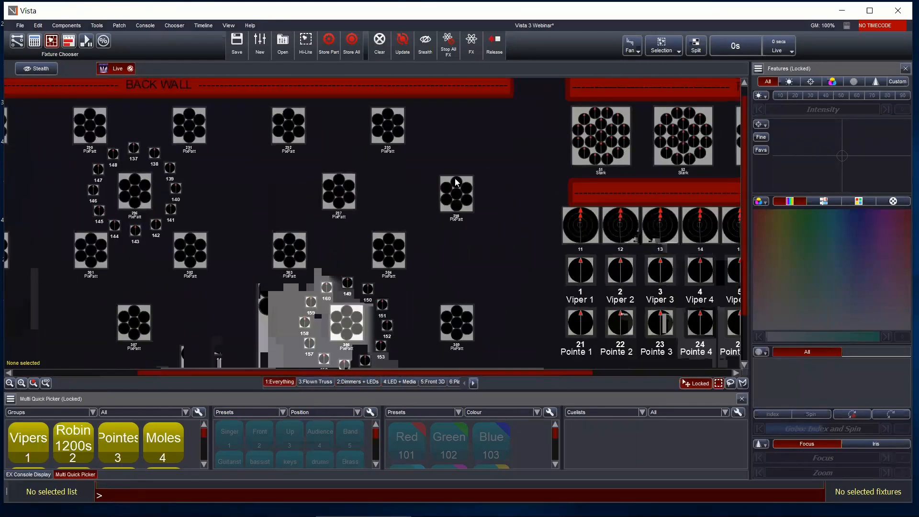
Select PixPatt fixture 298 and open its custom fixture arrangement for editing.
{"action": "scroll", "coordinate": [475, 184], "scroll_direction": "up", "scroll_amount": 4}
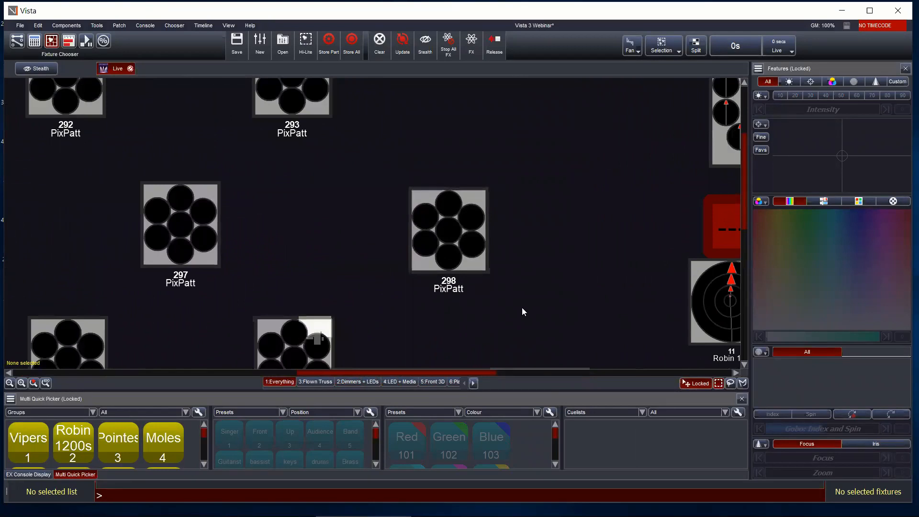
{"action": "left_click", "coordinate": [470, 228]}
{"action": "right_click", "coordinate": [472, 242]}
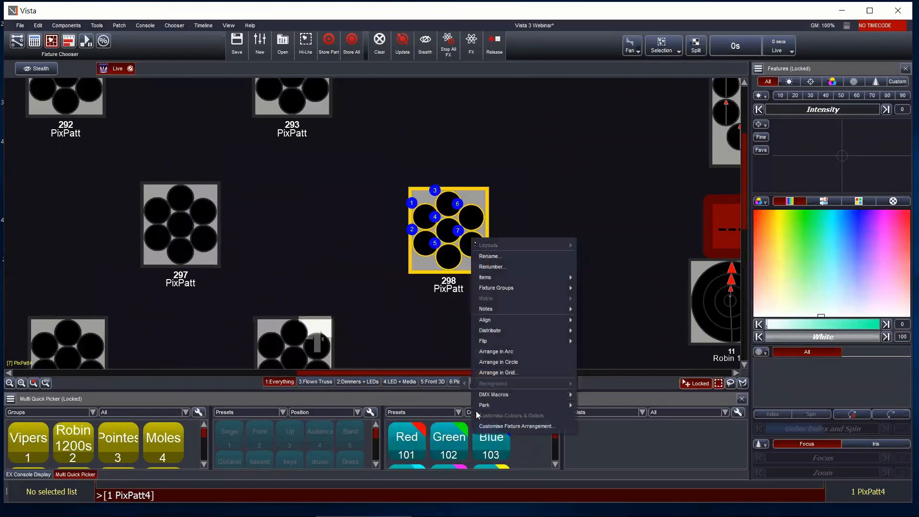
{"action": "left_click", "coordinate": [492, 426]}
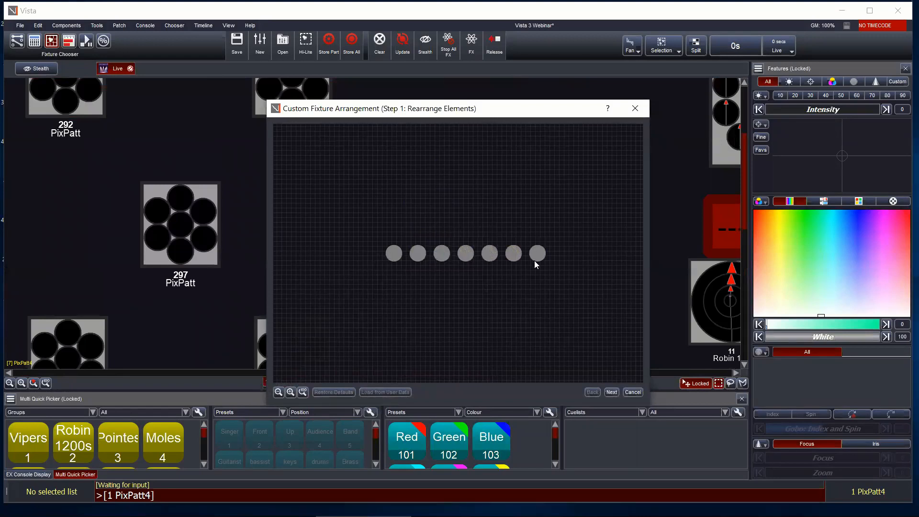
Move the first element clear of the row, arrange the other six in a circle, and centre that circle around it.
{"action": "left_click_drag", "start_coordinate": [390, 254], "coordinate": [468, 281]}
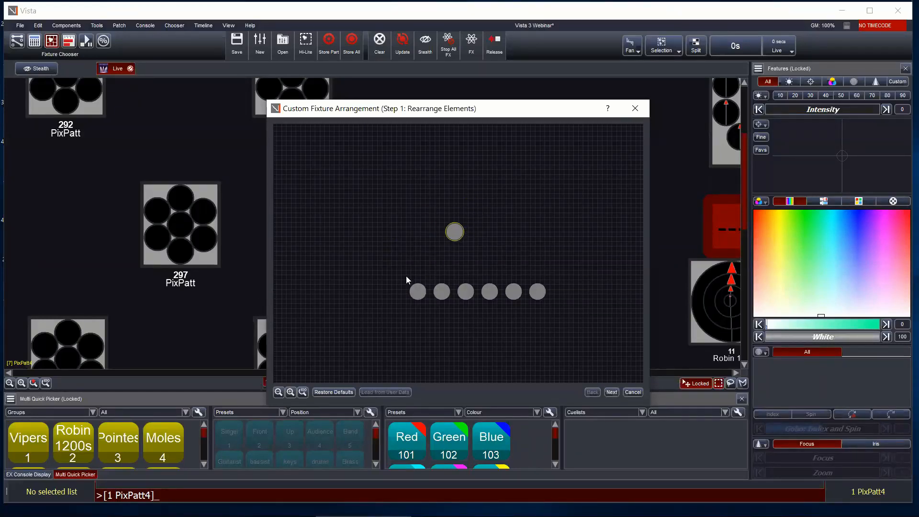
{"action": "left_click_drag", "start_coordinate": [390, 272], "coordinate": [611, 316]}
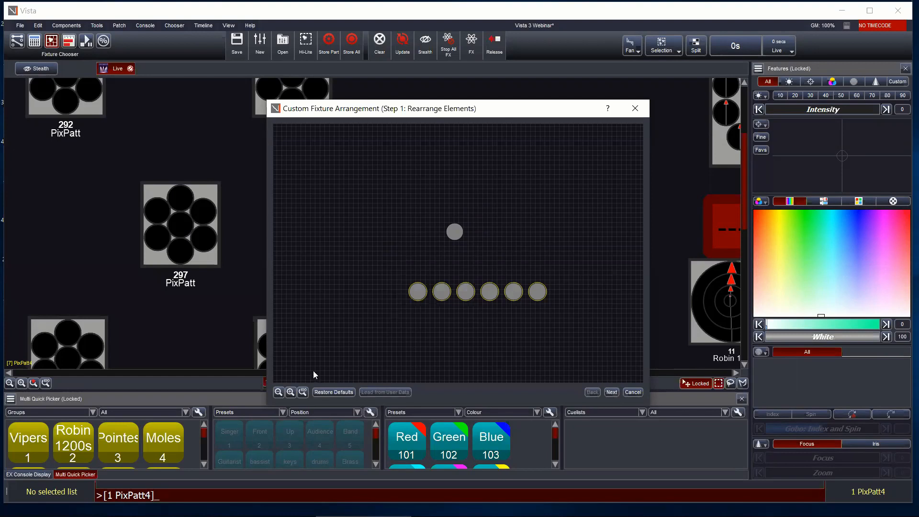
{"action": "right_click", "coordinate": [489, 292]}
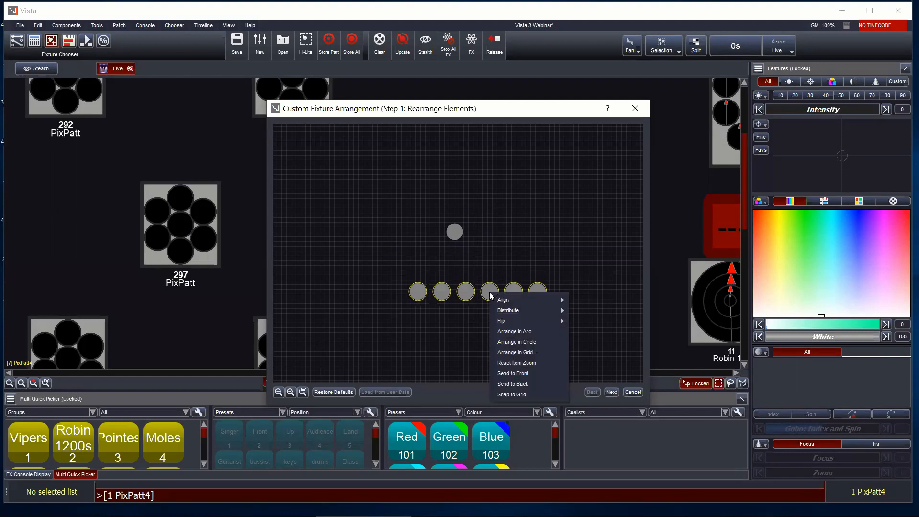
{"action": "left_click", "coordinate": [508, 342]}
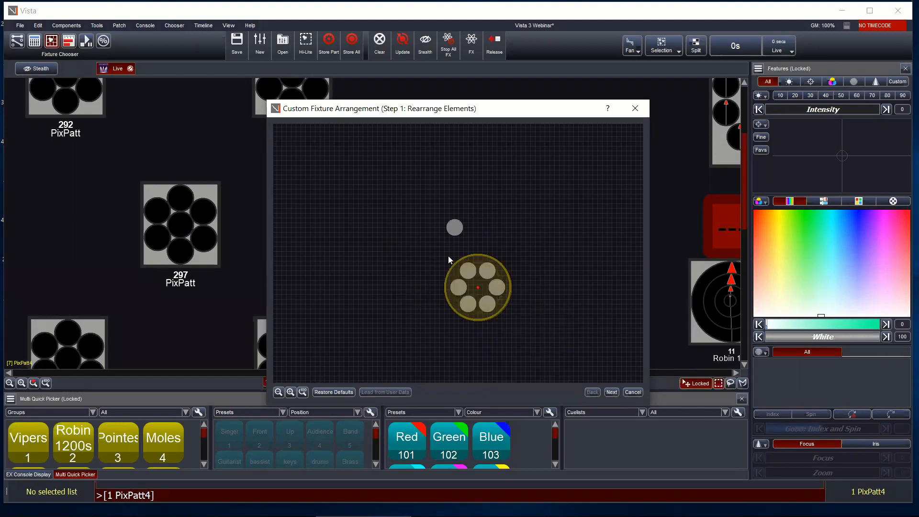
{"action": "left_click_drag", "start_coordinate": [476, 286], "coordinate": [453, 228]}
{"action": "left_click_drag", "start_coordinate": [454, 228], "coordinate": [454, 227]}
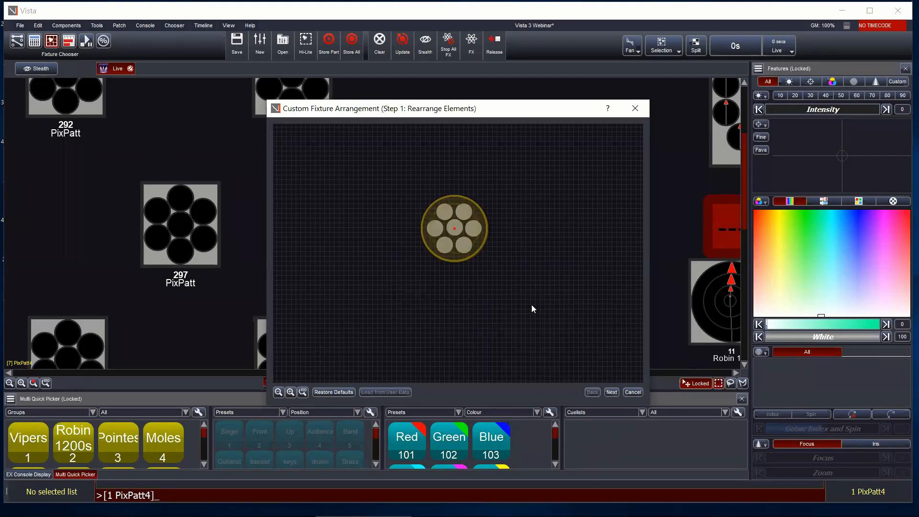
Renumber the centre element 1 and the outer ring 2 to 7 clockwise from upper left, and save the arrangement to the User Data directory.
{"action": "left_click", "coordinate": [612, 392]}
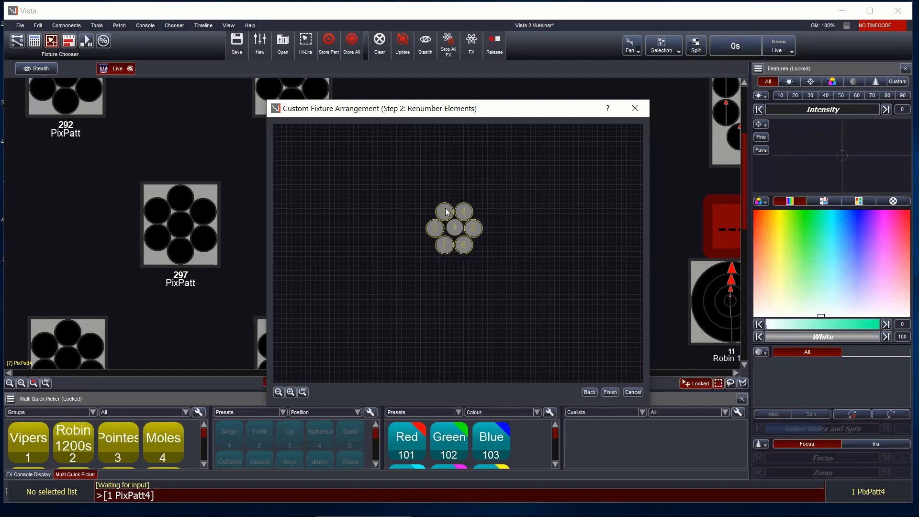
{"action": "left_click", "coordinate": [455, 231]}
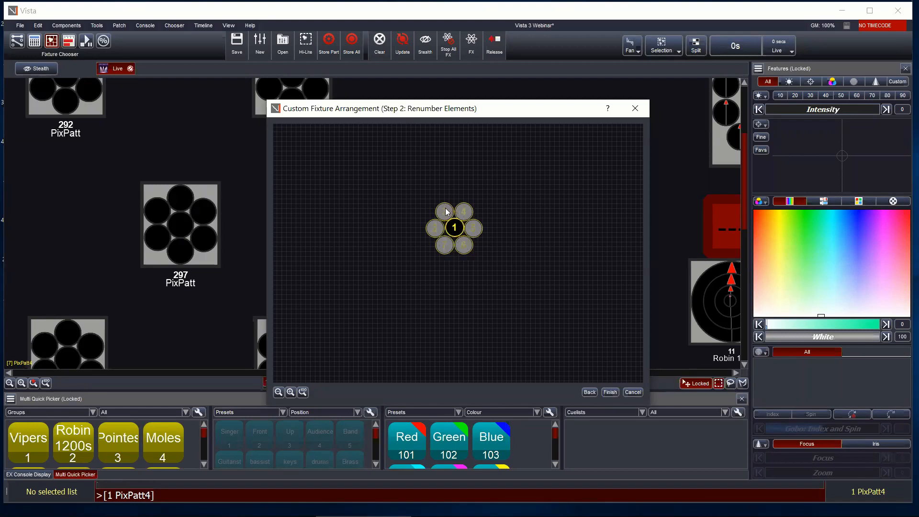
{"action": "left_click", "coordinate": [444, 212]}
{"action": "left_click", "coordinate": [463, 212]}
{"action": "left_click", "coordinate": [473, 228]}
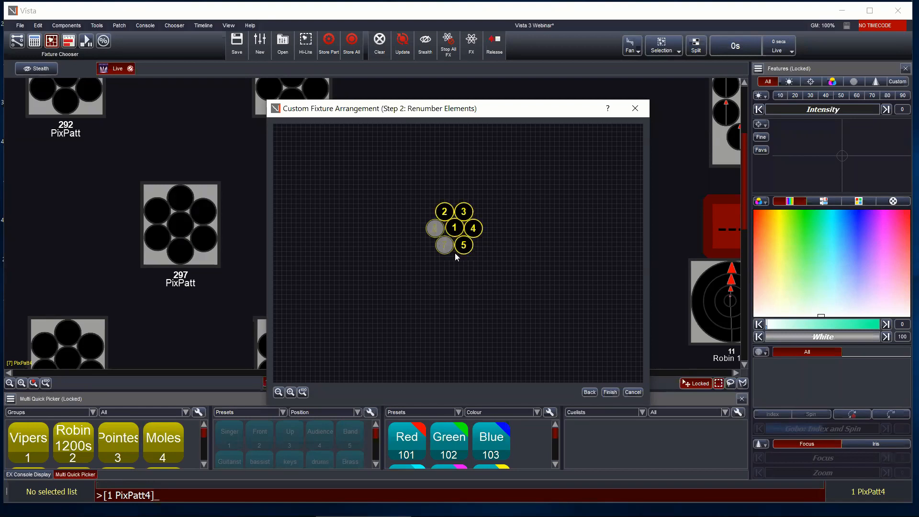
{"action": "left_click", "coordinate": [445, 245]}
{"action": "left_click", "coordinate": [435, 229]}
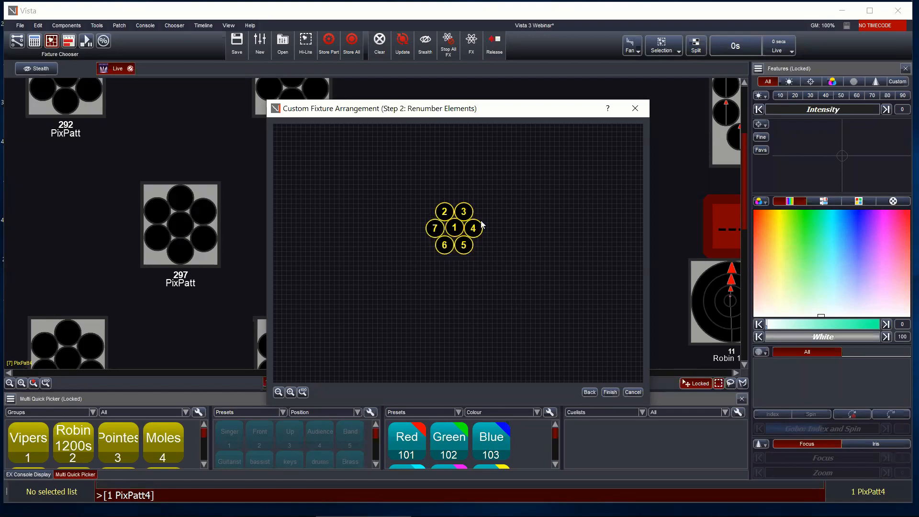
{"action": "left_click", "coordinate": [611, 392]}
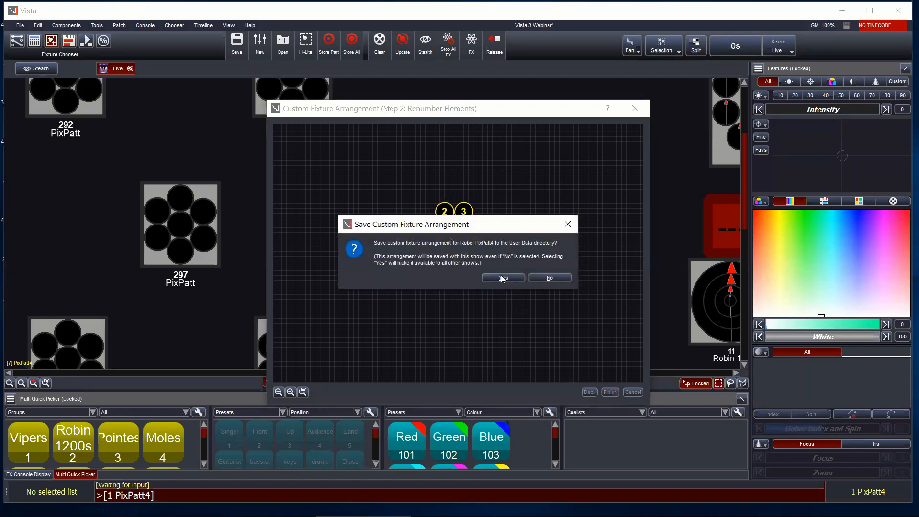
{"action": "left_click", "coordinate": [503, 279]}
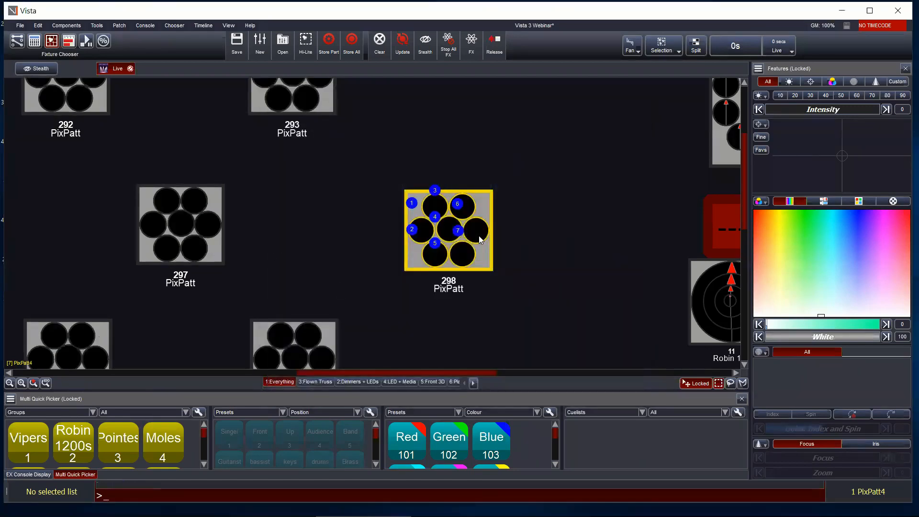
Clear the selection of PixPatt fixture 298 in the Everything layout.
{"action": "scroll", "coordinate": [284, 265], "scroll_direction": "down", "scroll_amount": 2}
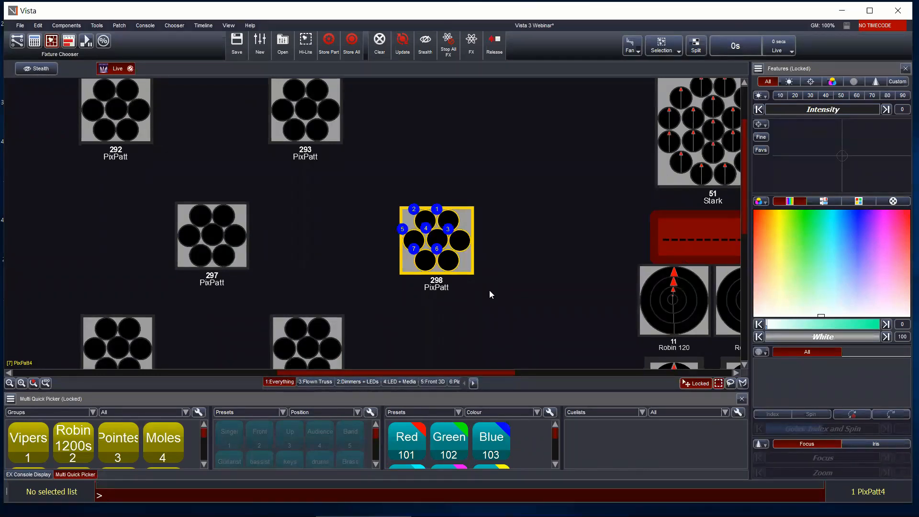
{"action": "scroll", "coordinate": [489, 290], "scroll_direction": "down", "scroll_amount": 4}
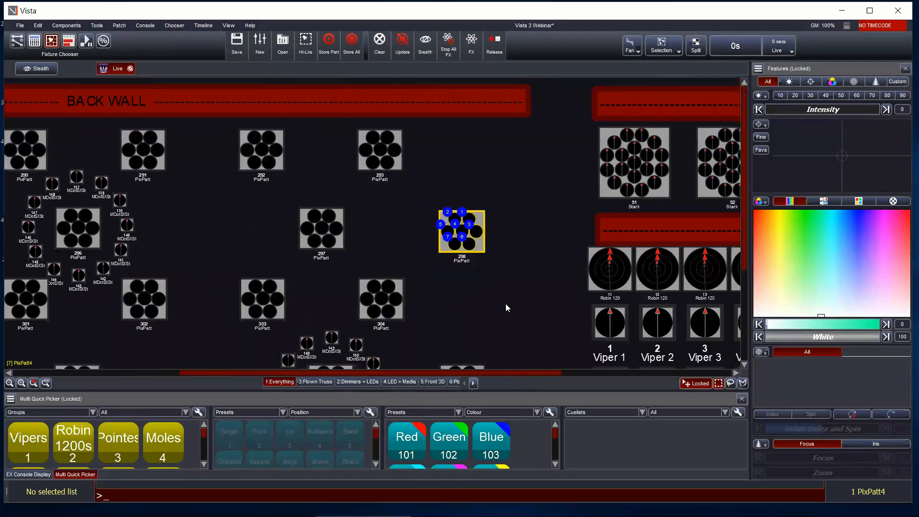
{"action": "scroll", "coordinate": [505, 303], "scroll_direction": "down", "scroll_amount": 2}
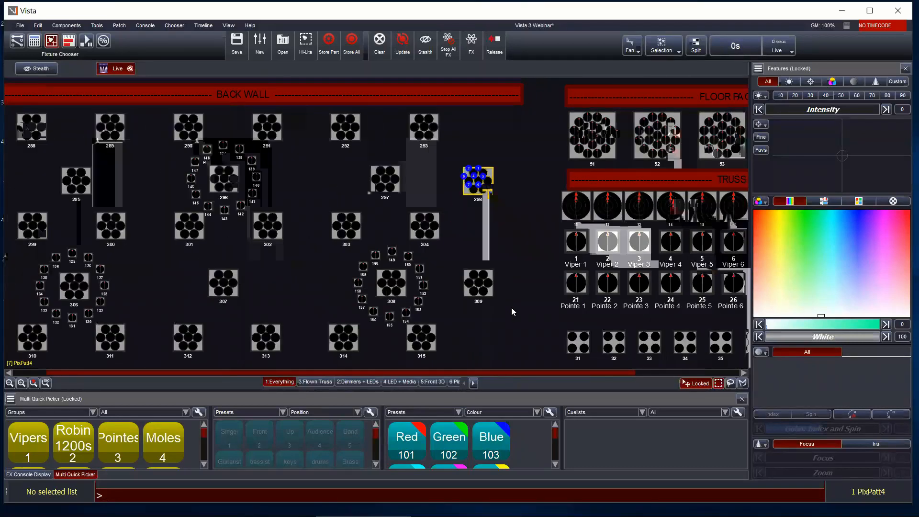
{"action": "left_click", "coordinate": [490, 315]}
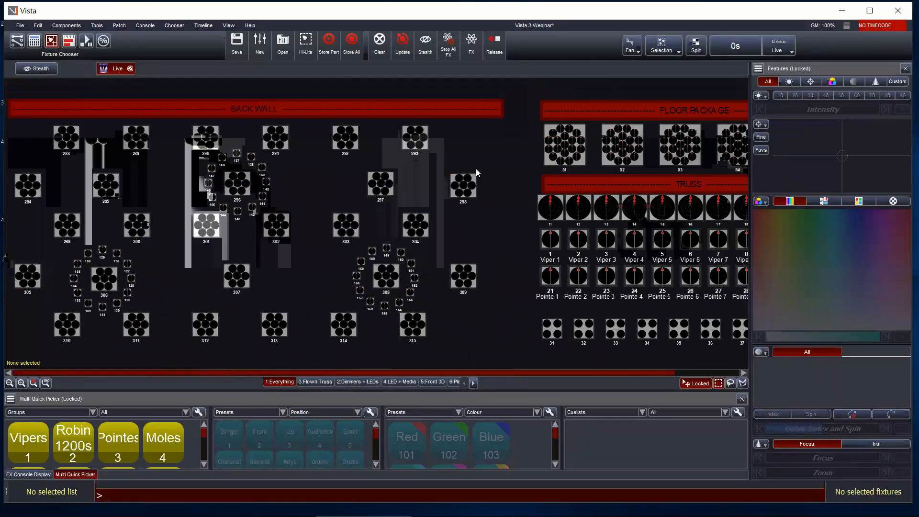
Reopen the custom fixture arrangement of PixPatt fixture 298.
{"action": "scroll", "coordinate": [476, 197], "scroll_direction": "up", "scroll_amount": 1}
{"action": "scroll", "coordinate": [477, 197], "scroll_direction": "up", "scroll_amount": 5}
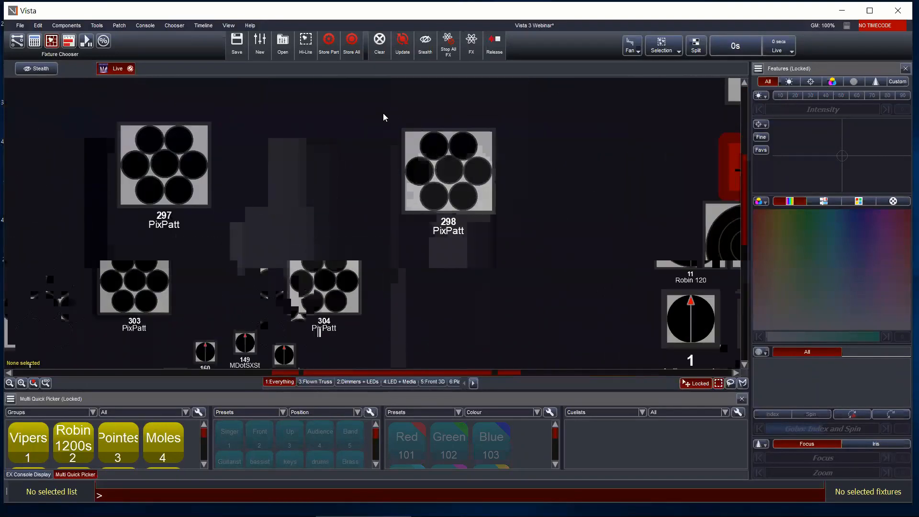
{"action": "right_click", "coordinate": [449, 172]}
{"action": "left_click", "coordinate": [495, 359]}
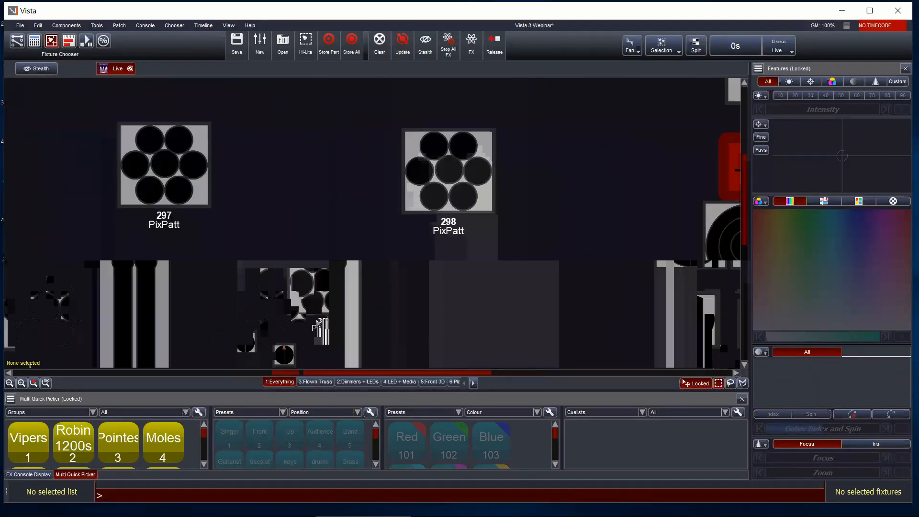
{"action": "right_click", "coordinate": [415, 193]}
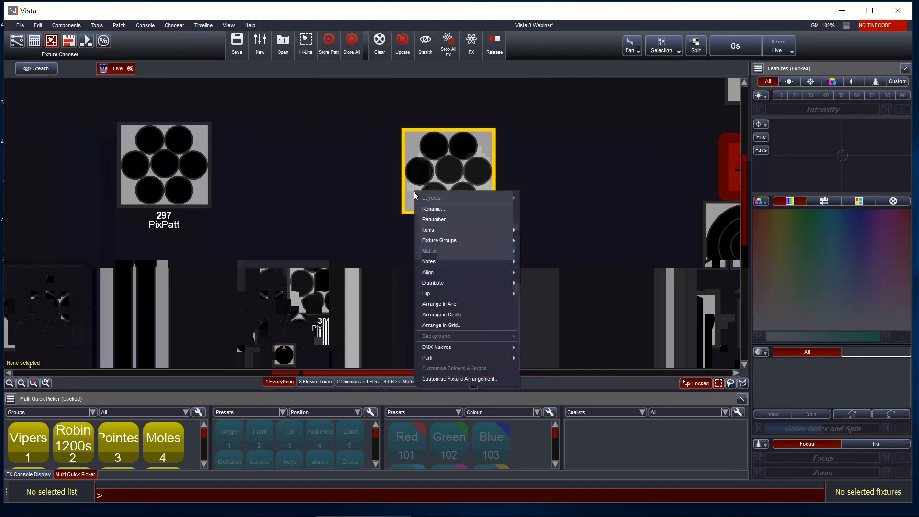
{"action": "left_click", "coordinate": [446, 380]}
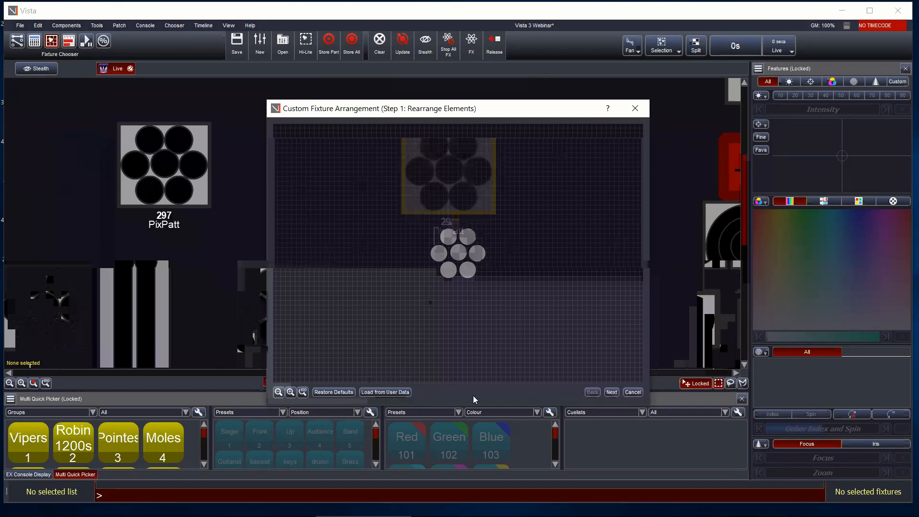
Cancel the custom fixture arrangement of PixPatt fixture 298 and return to the Everything layout.
{"action": "left_click", "coordinate": [636, 391]}
{"action": "scroll", "coordinate": [515, 277], "scroll_direction": "down", "scroll_amount": 5}
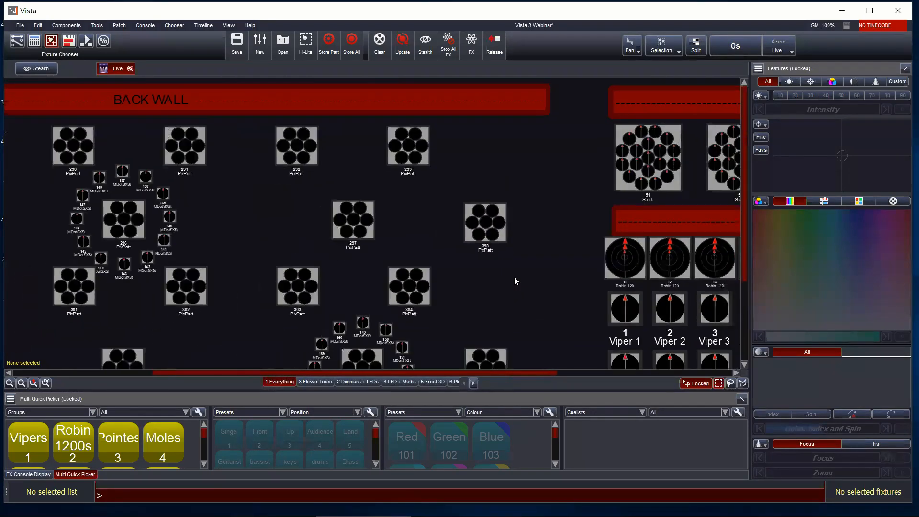
{"action": "scroll", "coordinate": [524, 301], "scroll_direction": "down", "scroll_amount": 1}
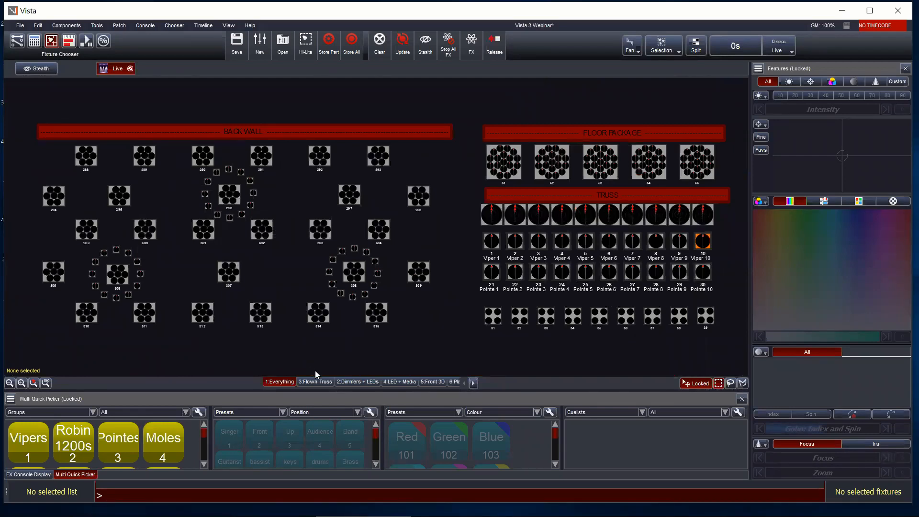
Look through the Flown Truss, Dimmers + LEDs, LED + Media and Front 3D layouts.
{"action": "left_click", "coordinate": [322, 381]}
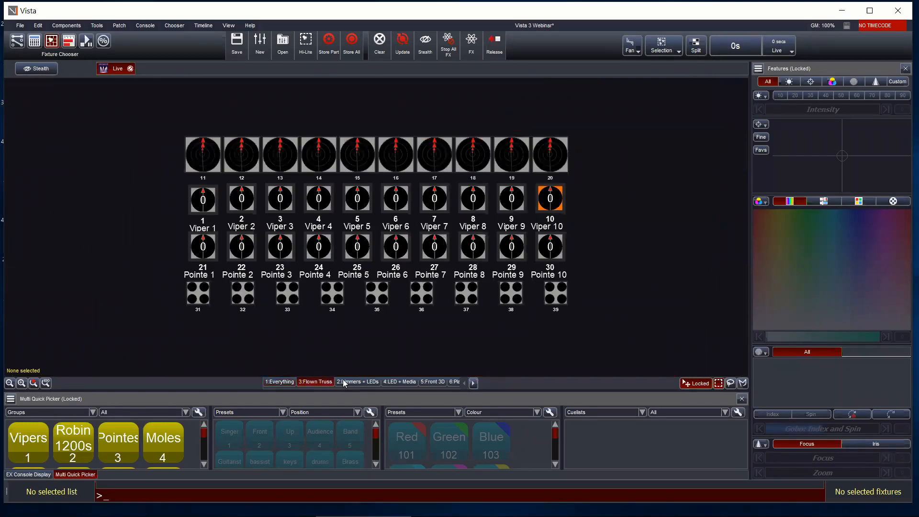
{"action": "left_click", "coordinate": [345, 383]}
{"action": "left_click", "coordinate": [400, 382]}
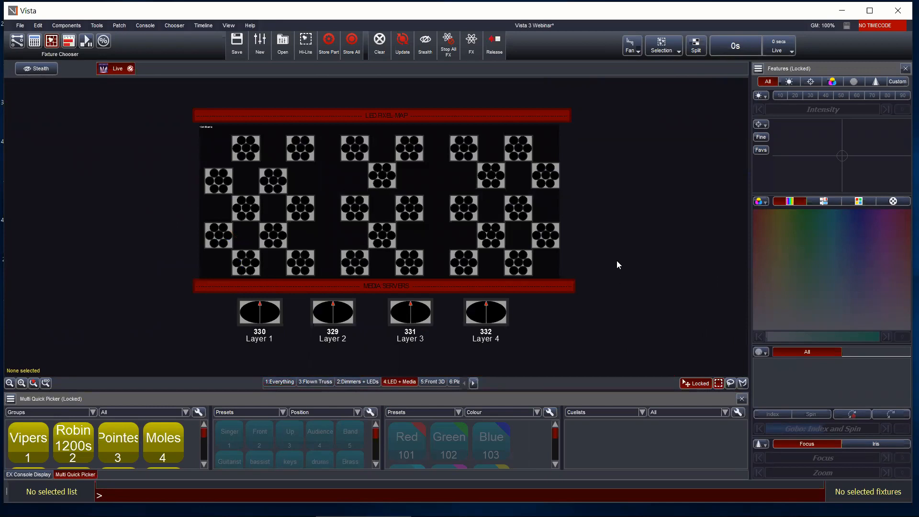
{"action": "left_click", "coordinate": [439, 382]}
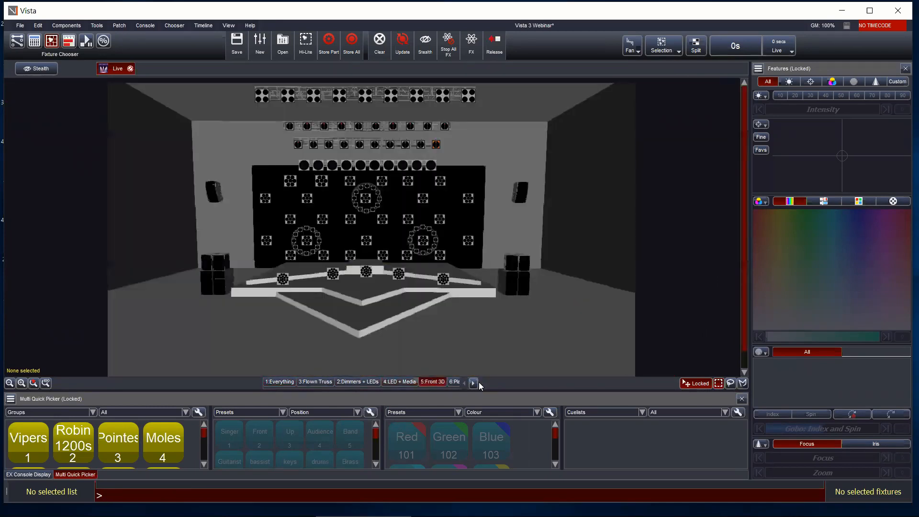
{"action": "left_click", "coordinate": [473, 383]}
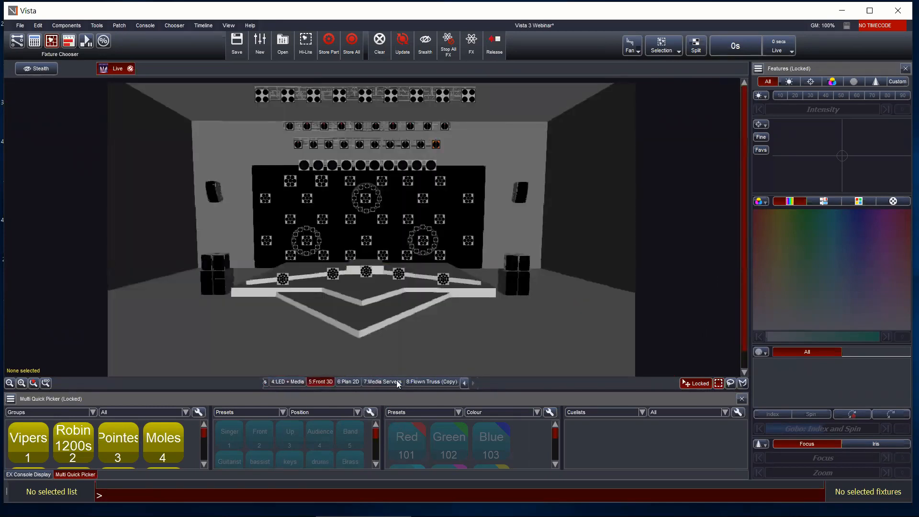
Open the Flown Truss (Copy) layout and move the row of ten Vipers below the Robin 120 fixtures.
{"action": "left_click", "coordinate": [433, 382]}
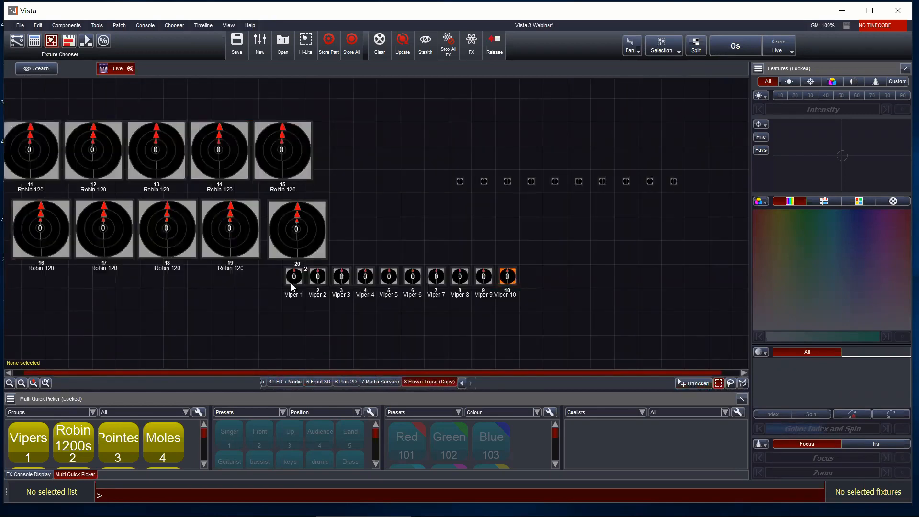
{"action": "left_click_drag", "start_coordinate": [270, 263], "coordinate": [567, 321]}
{"action": "left_click_drag", "start_coordinate": [507, 277], "coordinate": [271, 323]}
Select the ten Pointes and arrange them in a single-row grid sorted by user ID.
{"action": "left_click_drag", "start_coordinate": [449, 168], "coordinate": [702, 215]}
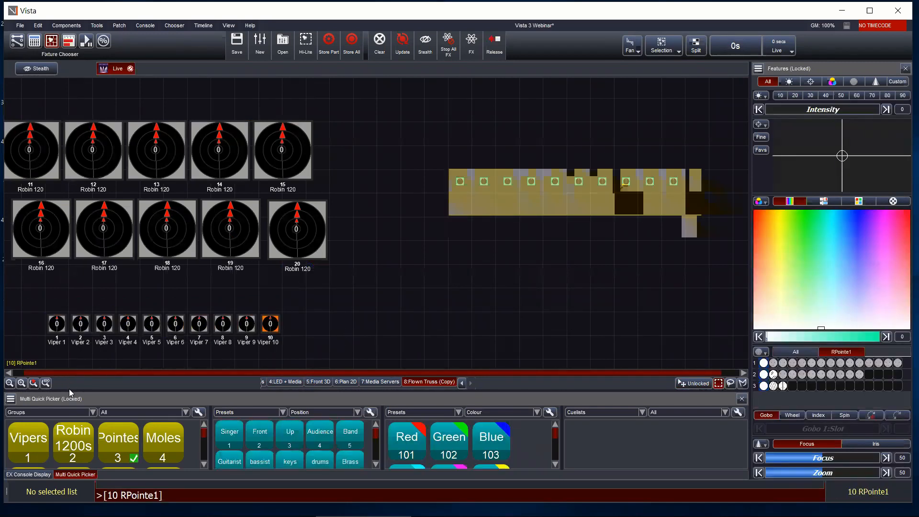
{"action": "left_click", "coordinate": [47, 384], "text": "shift"}
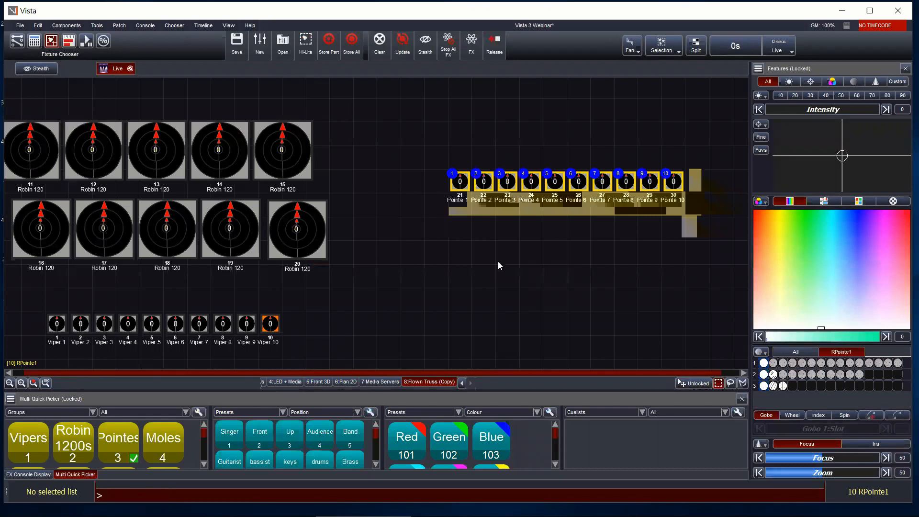
{"action": "mouse_move", "coordinate": [454, 183]}
{"action": "left_mouse_down"}
{"action": "mouse_move", "coordinate": [402, 284]}
{"action": "mouse_move", "coordinate": [275, 310]}
{"action": "mouse_move", "coordinate": [437, 163]}
{"action": "mouse_move", "coordinate": [455, 184]}
{"action": "left_mouse_up"}
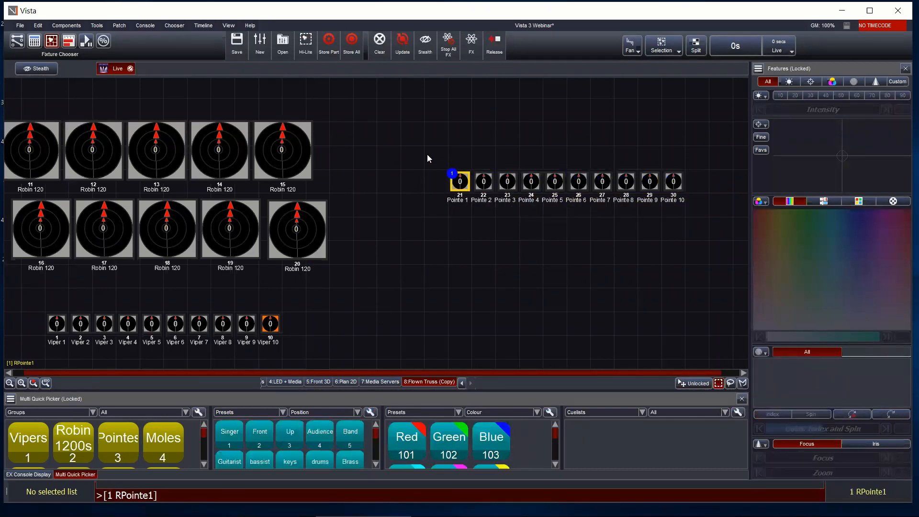
{"action": "left_click_drag", "start_coordinate": [426, 156], "coordinate": [685, 188]}
{"action": "right_click", "coordinate": [679, 185]}
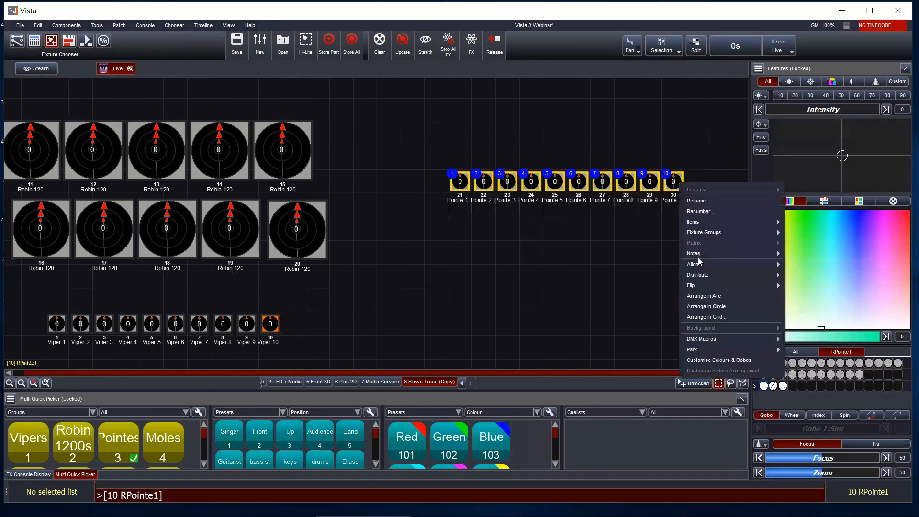
{"action": "left_click", "coordinate": [704, 317]}
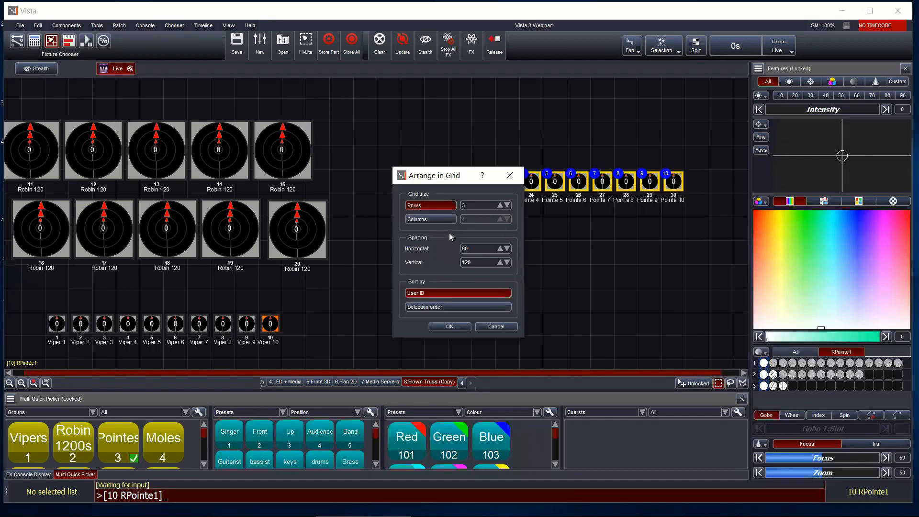
{"action": "left_click", "coordinate": [507, 205]}
{"action": "left_click", "coordinate": [450, 326]}
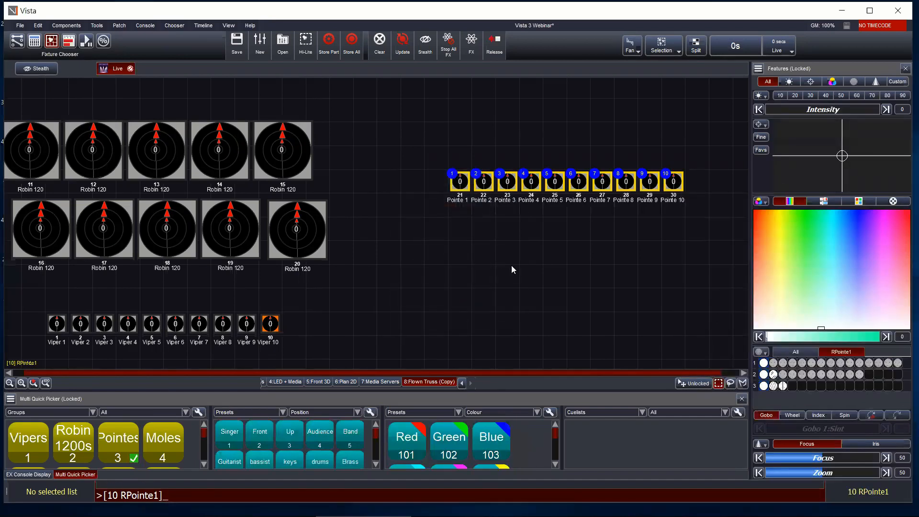
Move the row of ten Pointes directly above the Vipers and clear the selection.
{"action": "left_click", "coordinate": [511, 265]}
{"action": "left_click_drag", "start_coordinate": [682, 215], "coordinate": [433, 158]}
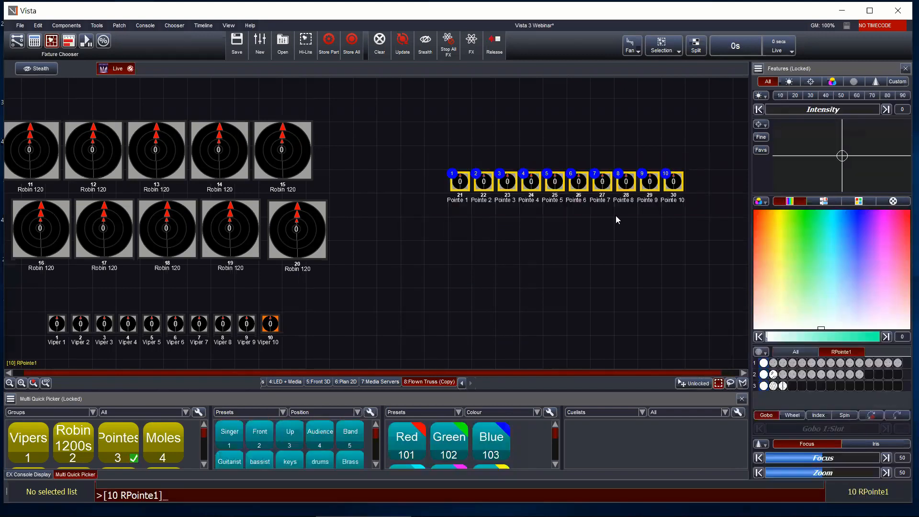
{"action": "left_click_drag", "start_coordinate": [674, 180], "coordinate": [267, 302]}
{"action": "left_click", "coordinate": [276, 344]}
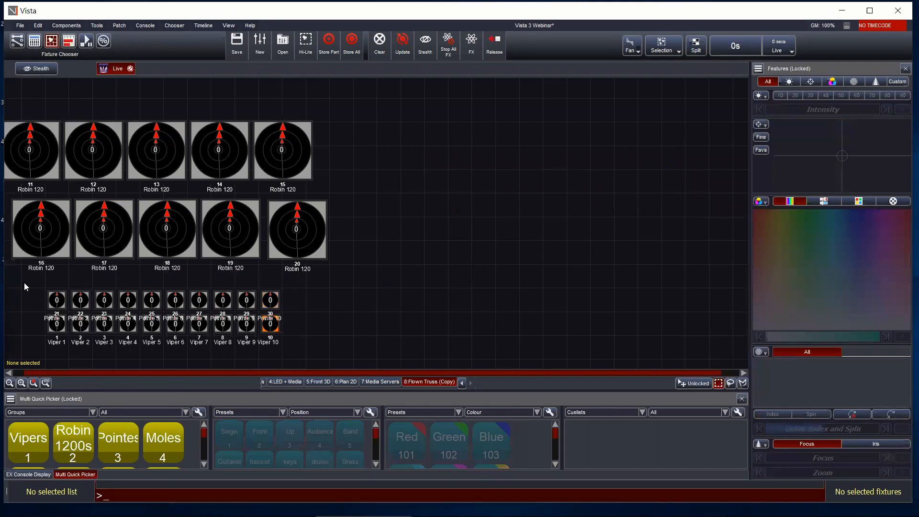
Examine the Arrange in Grid sorting options for the ten Pointes and leave without arranging them.
{"action": "left_click_drag", "start_coordinate": [26, 287], "coordinate": [287, 311]}
{"action": "right_click", "coordinate": [278, 303]}
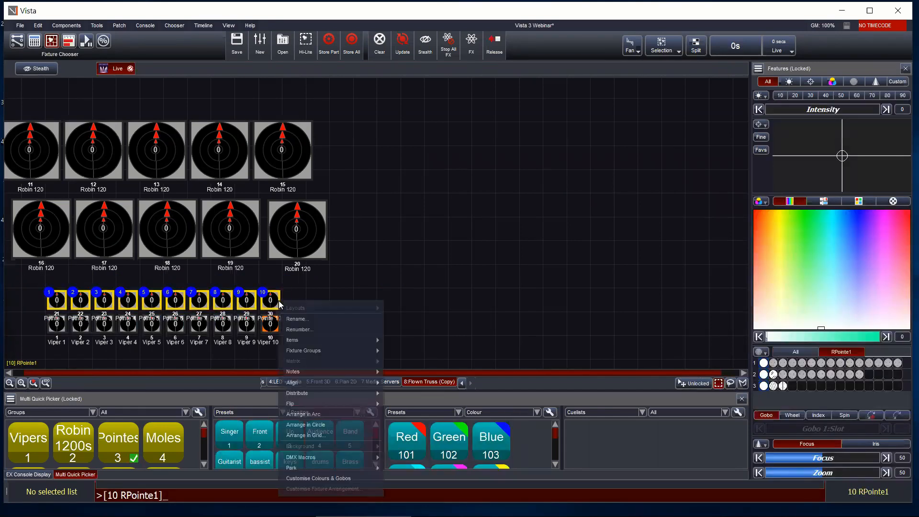
{"action": "left_click", "coordinate": [316, 435]}
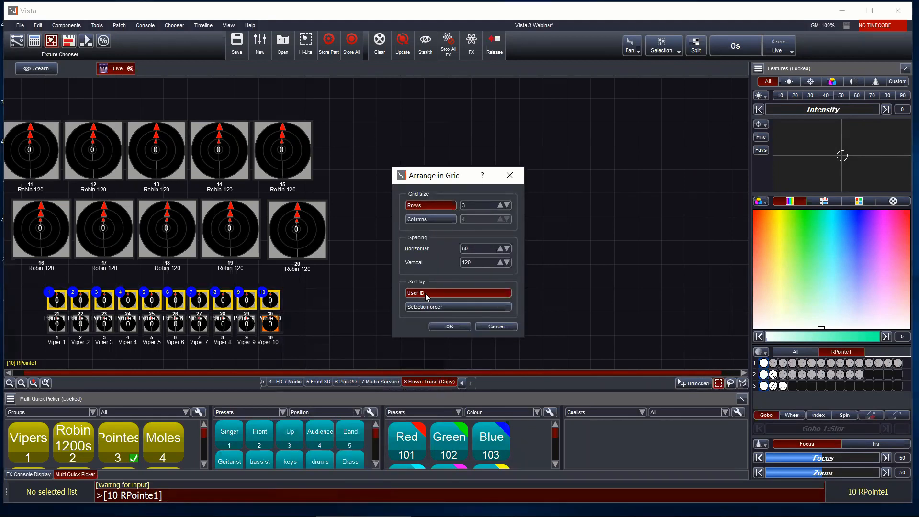
{"action": "left_click", "coordinate": [496, 327]}
Move the row of ten Pointes into the empty area beside the Robin 120 fixtures and clear the selection.
{"action": "left_click_drag", "start_coordinate": [35, 287], "coordinate": [84, 270]}
{"action": "left_click_drag", "start_coordinate": [46, 292], "coordinate": [283, 309]}
{"action": "left_click_drag", "start_coordinate": [146, 292], "coordinate": [478, 174]}
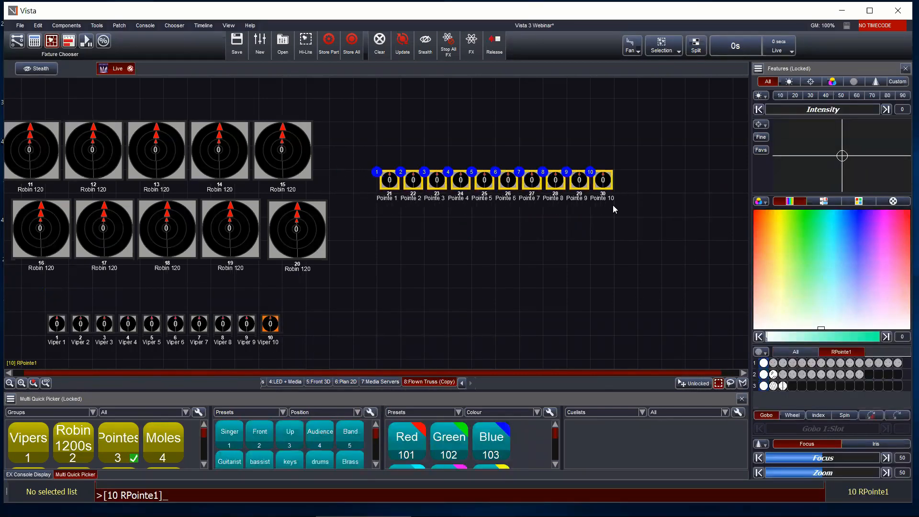
{"action": "left_click", "coordinate": [614, 210]}
Select Pointes 1 to 5 followed by 10 down to 6, and arrange them in a single-row grid sorted by selection order.
{"action": "scroll", "coordinate": [485, 185], "scroll_direction": "up", "scroll_amount": 3}
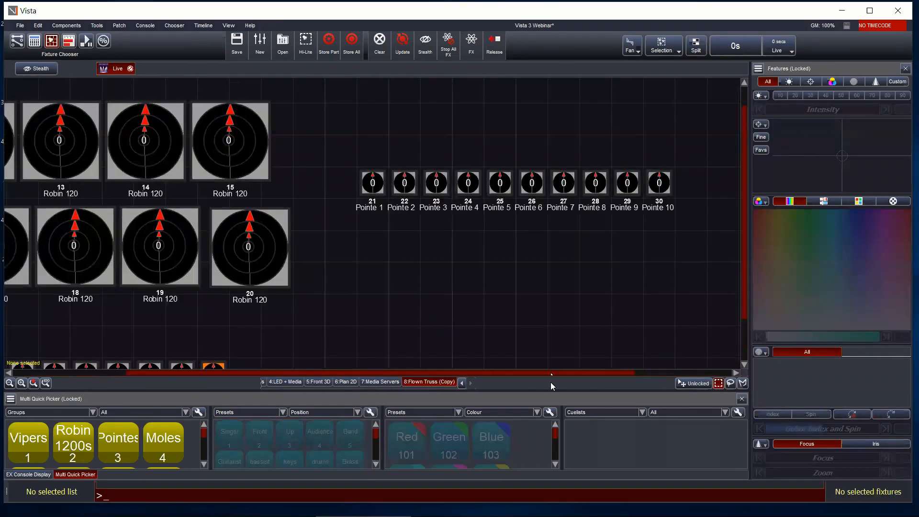
{"action": "left_click_drag", "start_coordinate": [551, 373], "coordinate": [587, 365]}
{"action": "scroll", "coordinate": [535, 346], "scroll_direction": "up", "scroll_amount": 2}
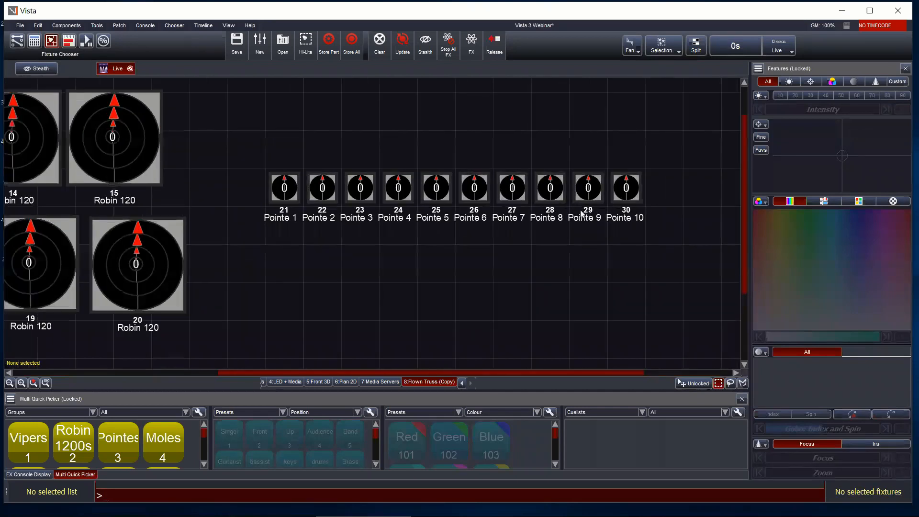
{"action": "left_click_drag", "start_coordinate": [527, 372], "coordinate": [543, 367]}
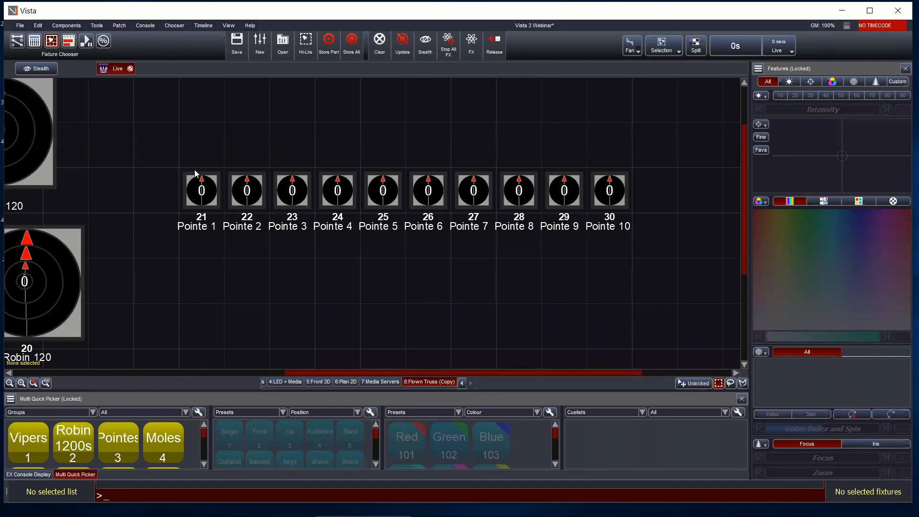
{"action": "left_click_drag", "start_coordinate": [171, 158], "coordinate": [402, 210]}
{"action": "left_click_drag", "start_coordinate": [656, 229], "coordinate": [411, 170]}
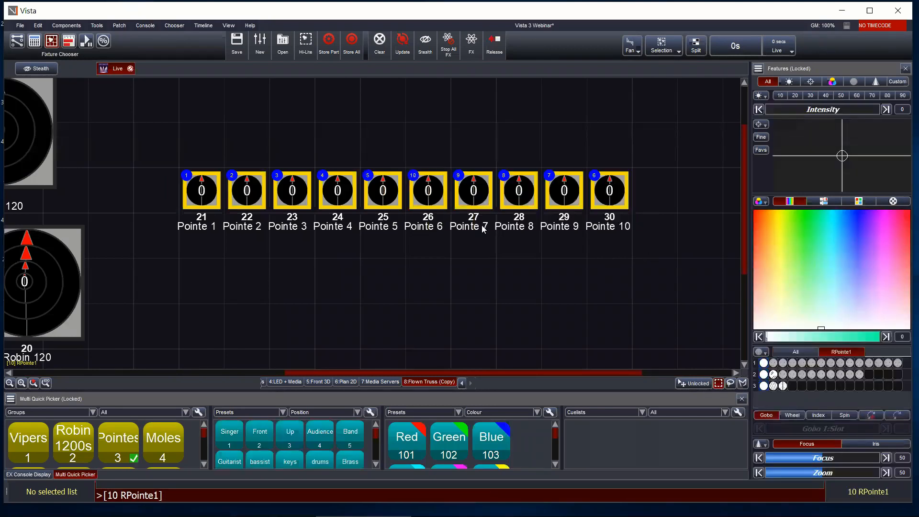
{"action": "right_click", "coordinate": [615, 188]}
{"action": "left_click", "coordinate": [648, 317]}
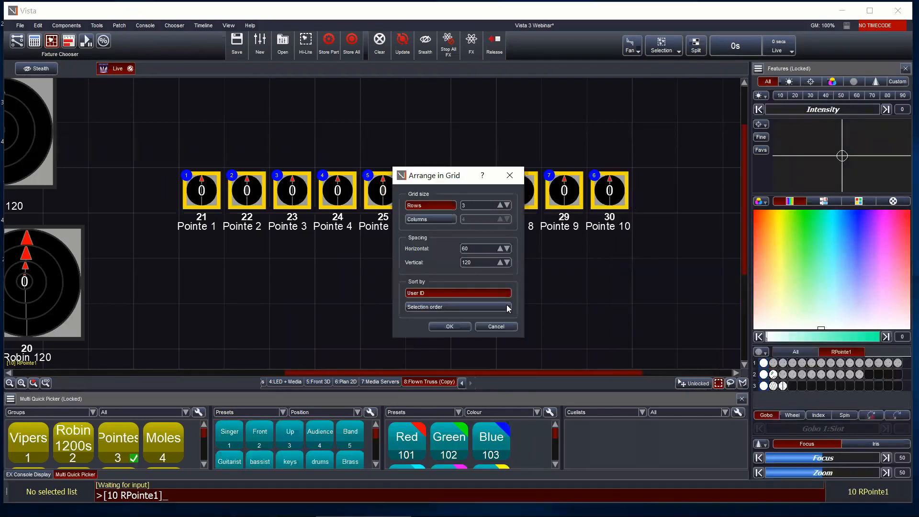
{"action": "left_click", "coordinate": [491, 305]}
{"action": "left_click", "coordinate": [505, 207]}
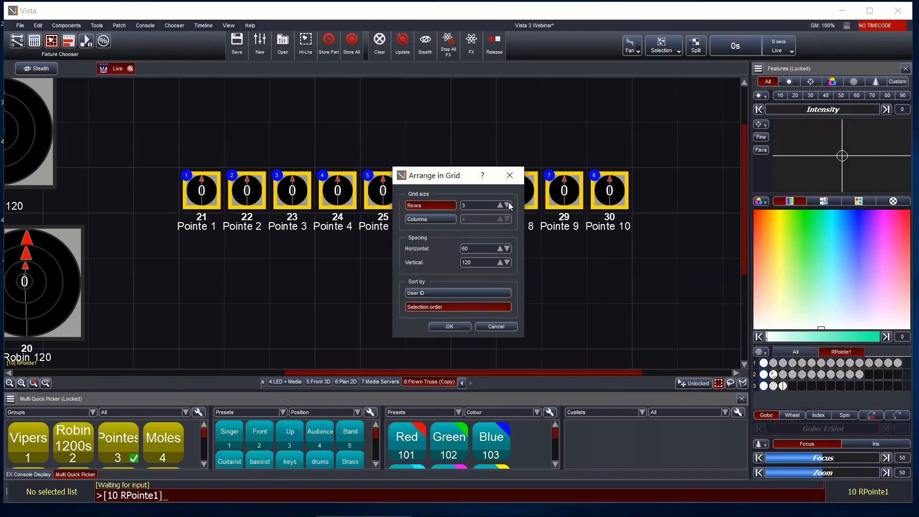
{"action": "left_click", "coordinate": [504, 206]}
{"action": "left_click", "coordinate": [460, 324]}
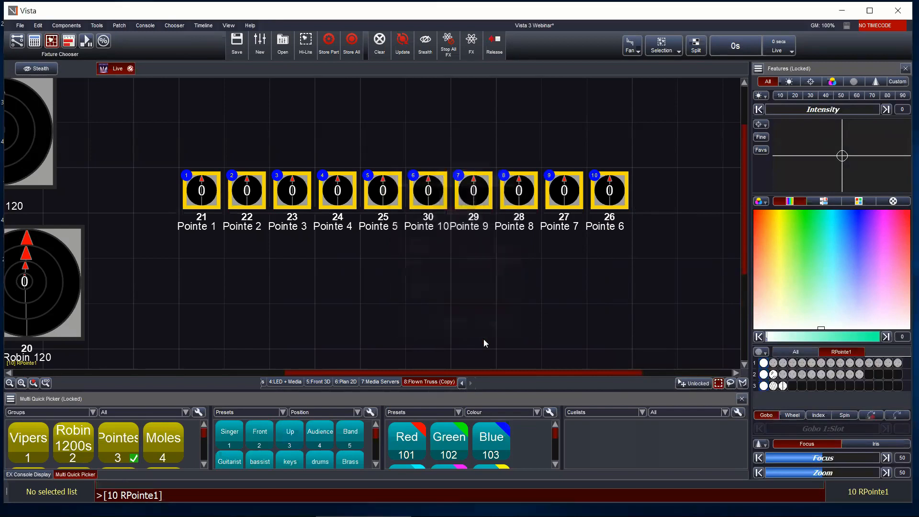
{"action": "left_click", "coordinate": [493, 289]}
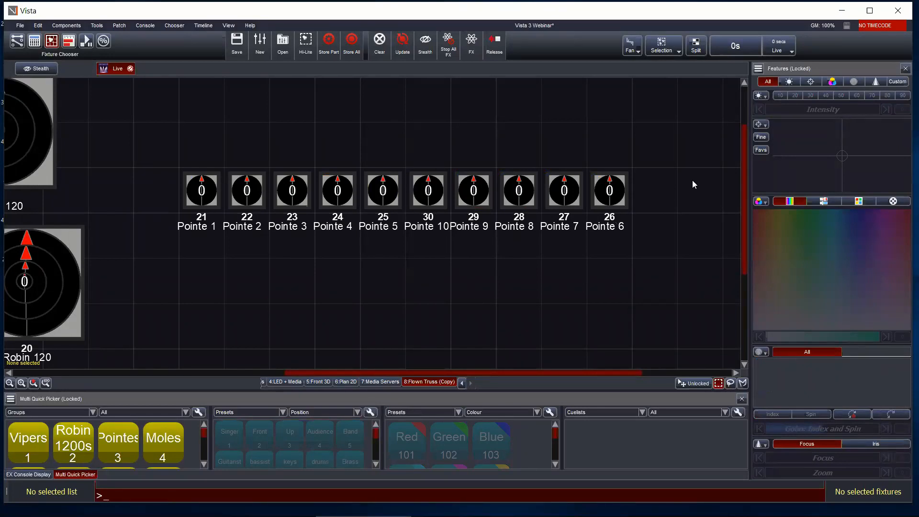
Select the Pointe row from left to right and examine the grid arrangement's Selection order sorting without applying it.
{"action": "left_click_drag", "start_coordinate": [147, 120], "coordinate": [654, 189]}
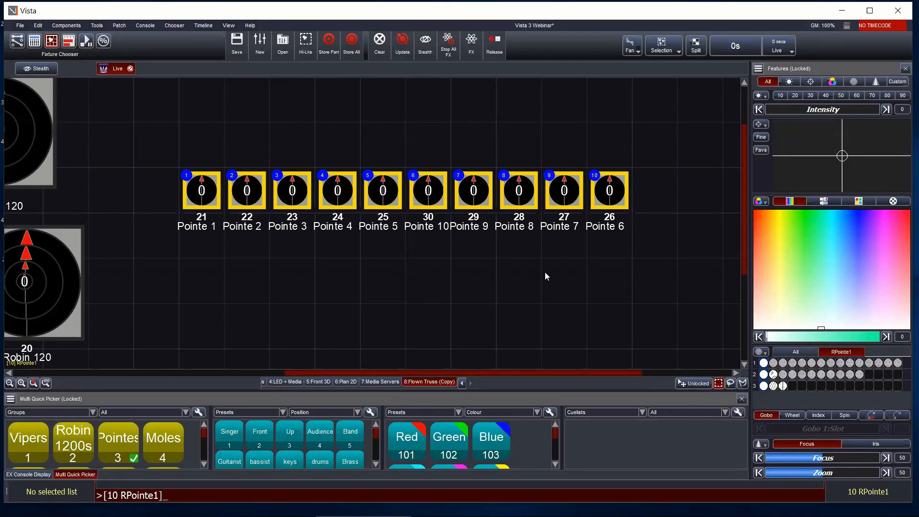
{"action": "left_click", "coordinate": [397, 145]}
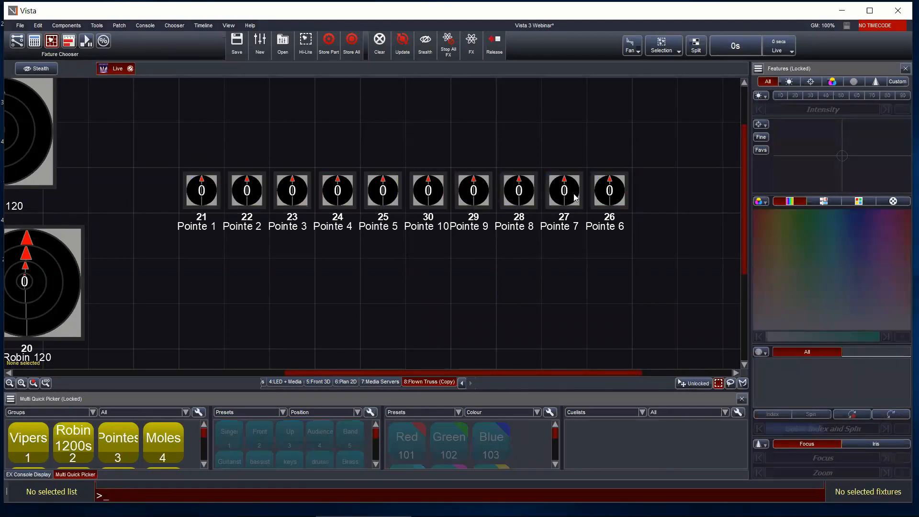
{"action": "left_click_drag", "start_coordinate": [170, 159], "coordinate": [638, 190]}
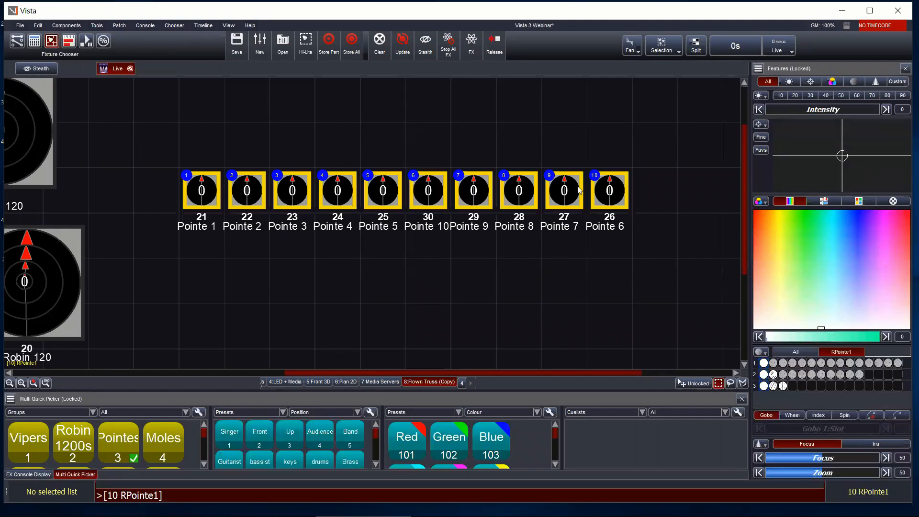
{"action": "right_click", "coordinate": [611, 191]}
{"action": "left_click", "coordinate": [708, 343]}
{"action": "left_click_drag", "start_coordinate": [168, 158], "coordinate": [634, 198]}
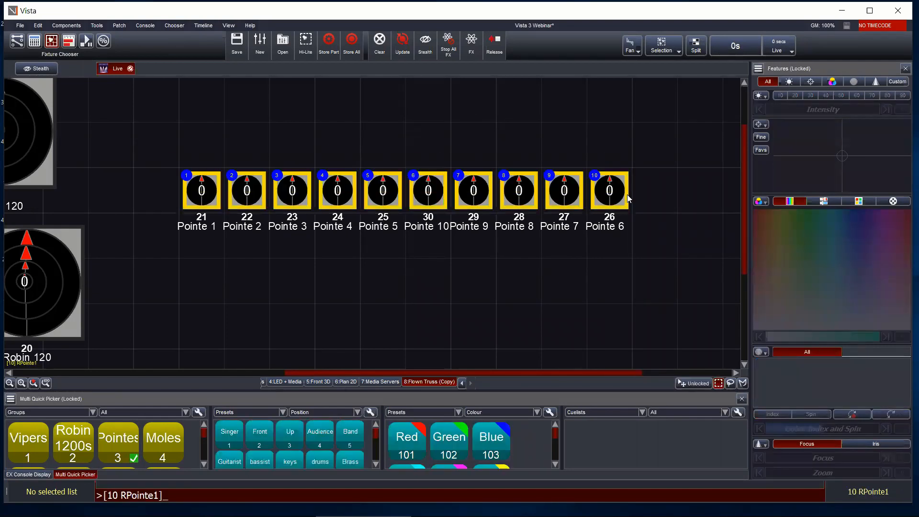
{"action": "right_click", "coordinate": [622, 196]}
{"action": "left_click", "coordinate": [650, 329]}
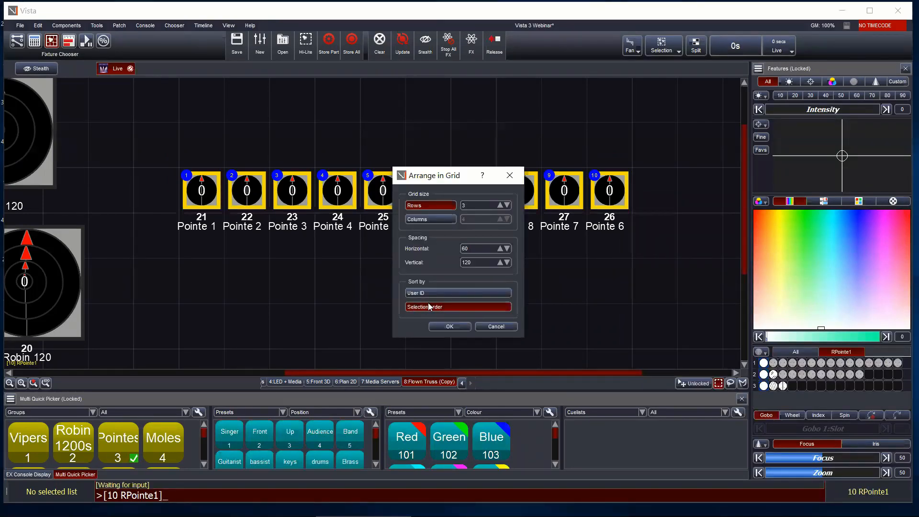
{"action": "left_click", "coordinate": [496, 326]}
Select the Pointe row from right to left and arrange it in a one-row grid sorted by selection order.
{"action": "left_click_drag", "start_coordinate": [180, 176], "coordinate": [181, 177]}
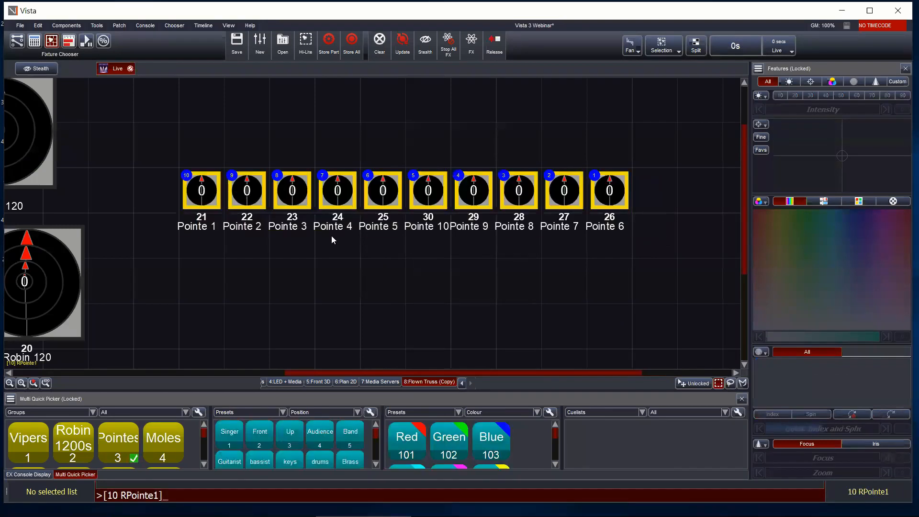
{"action": "left_click", "coordinate": [656, 227]}
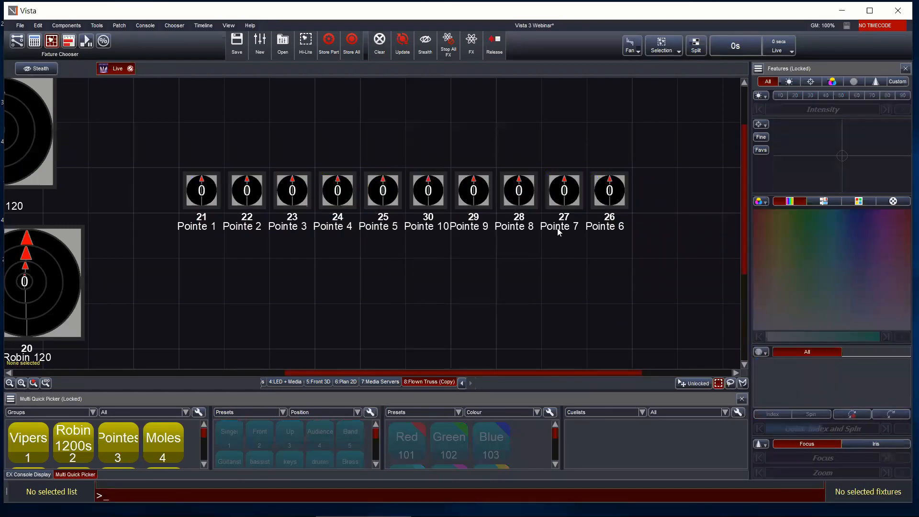
{"action": "left_click_drag", "start_coordinate": [664, 250], "coordinate": [184, 162]}
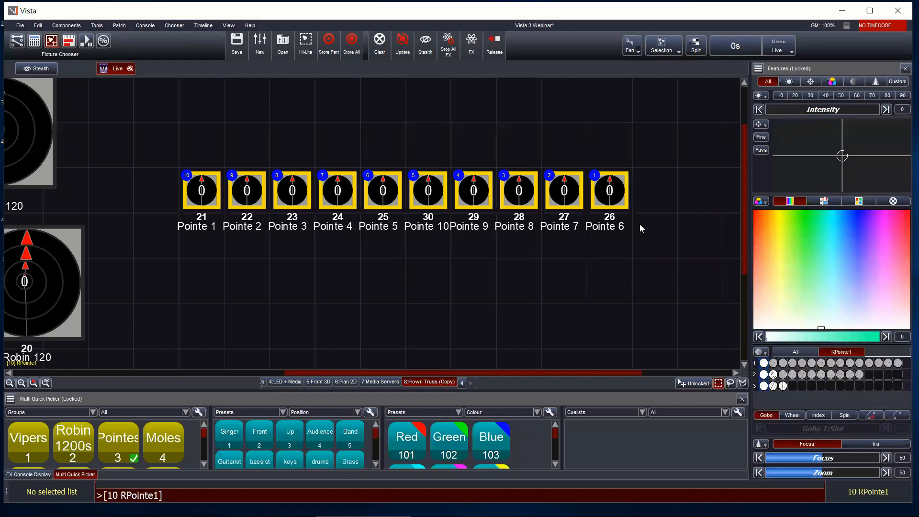
{"action": "right_click", "coordinate": [613, 192]}
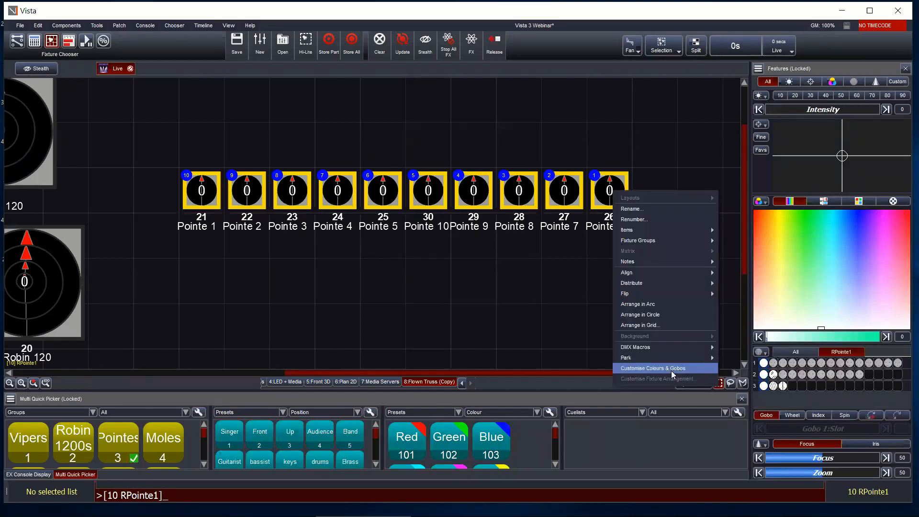
{"action": "left_click", "coordinate": [636, 325]}
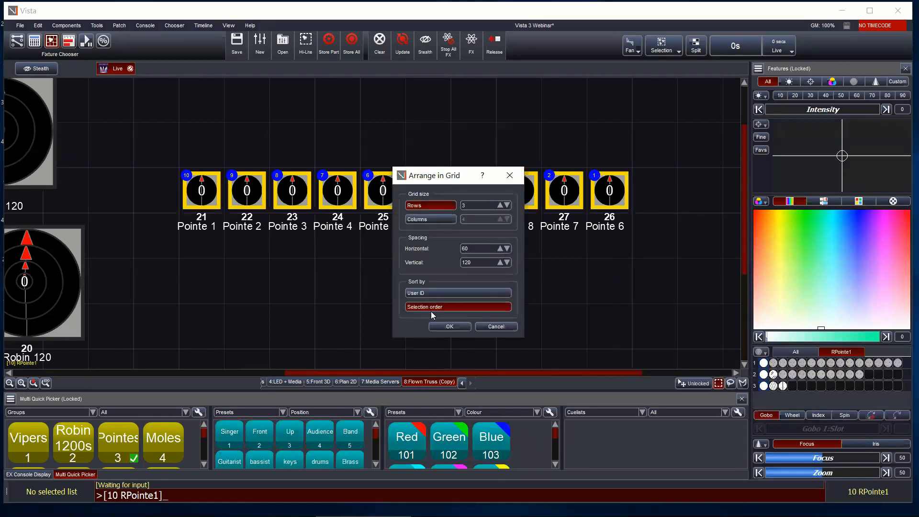
{"action": "left_click", "coordinate": [506, 206]}
{"action": "left_click", "coordinate": [507, 205]}
{"action": "left_click", "coordinate": [460, 328]}
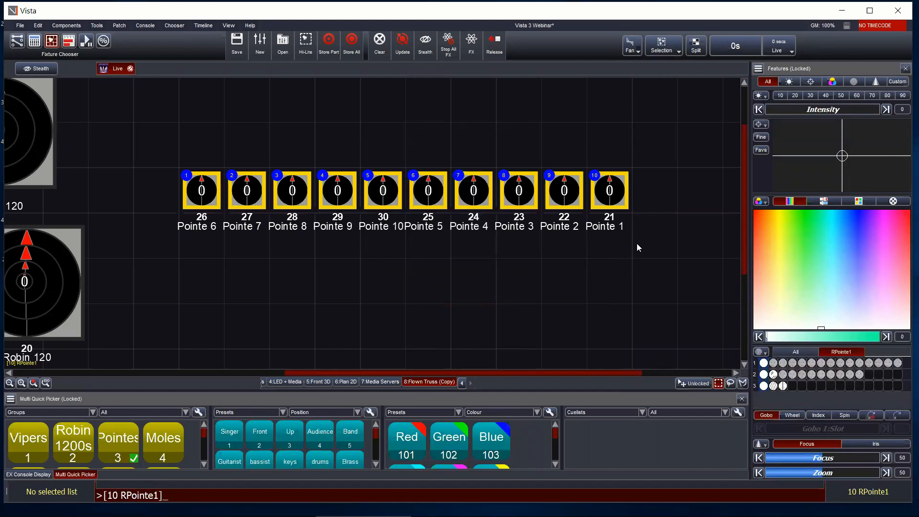
Reselect the whole Pointe row, arrange it in a one-row grid sorted by User ID, and clear the selection.
{"action": "left_click", "coordinate": [658, 243]}
{"action": "left_click_drag", "start_coordinate": [660, 243], "coordinate": [176, 194]}
{"action": "right_click", "coordinate": [575, 201]}
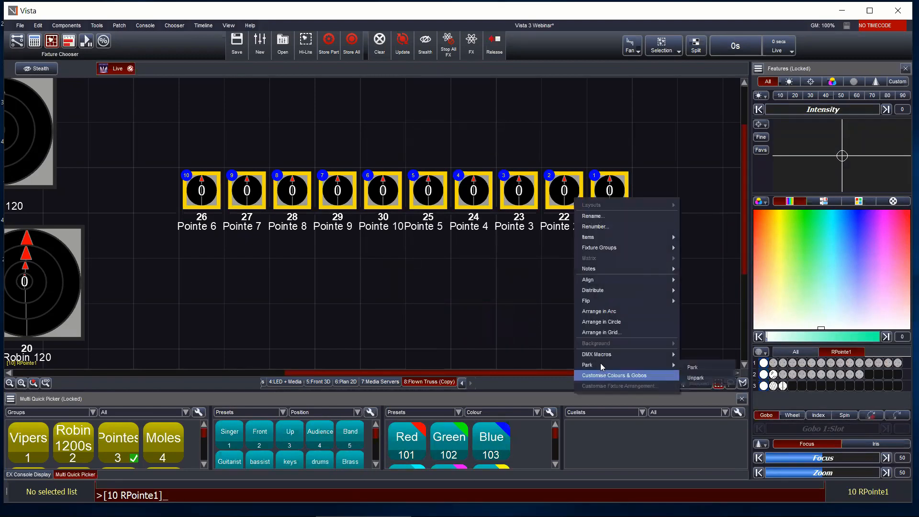
{"action": "left_click", "coordinate": [598, 332]}
{"action": "left_click", "coordinate": [418, 291]}
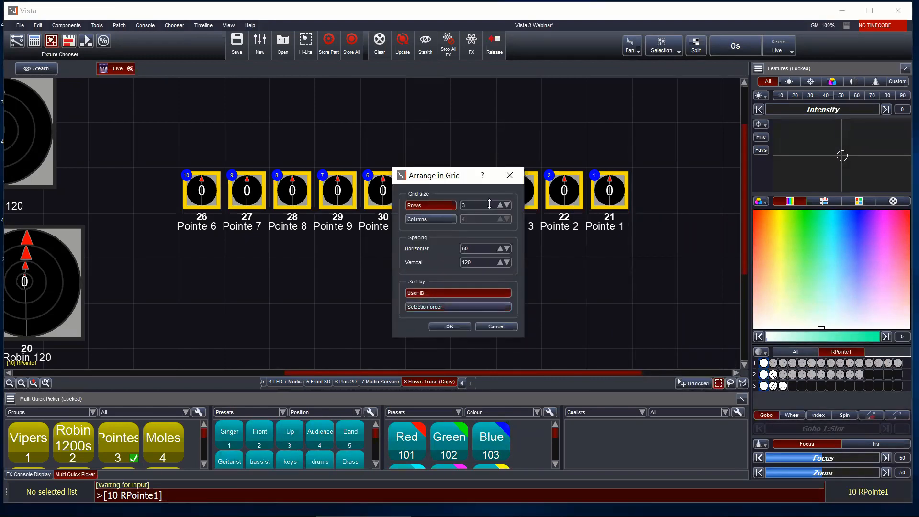
{"action": "double_click", "coordinate": [507, 205]}
{"action": "left_click", "coordinate": [431, 325]}
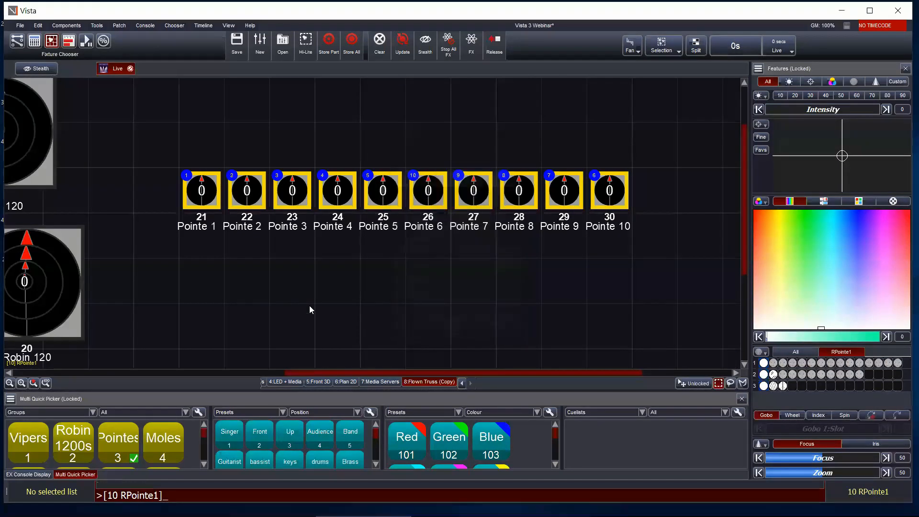
{"action": "left_click", "coordinate": [256, 289]}
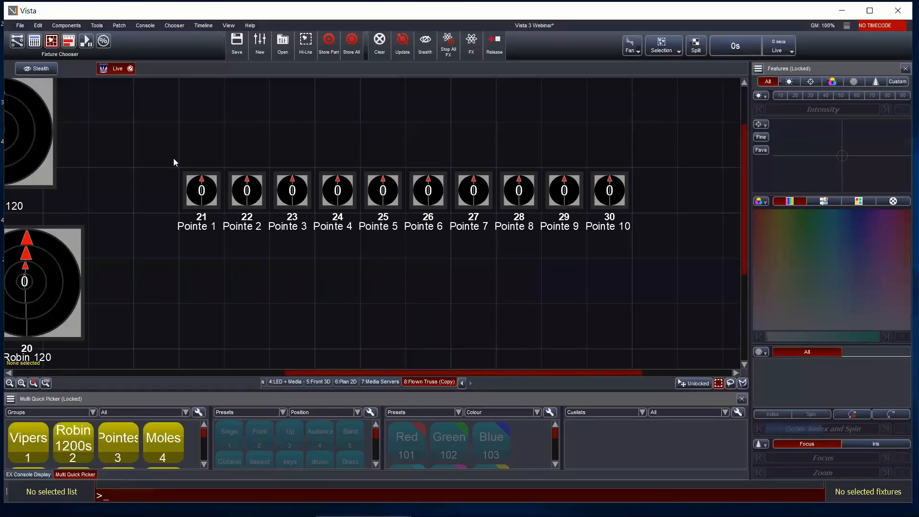
Select the Pointe row from left to right and lock the layout.
{"action": "left_click_drag", "start_coordinate": [157, 151], "coordinate": [666, 250]}
{"action": "left_click", "coordinate": [435, 290]}
{"action": "left_click_drag", "start_coordinate": [560, 257], "coordinate": [658, 258]}
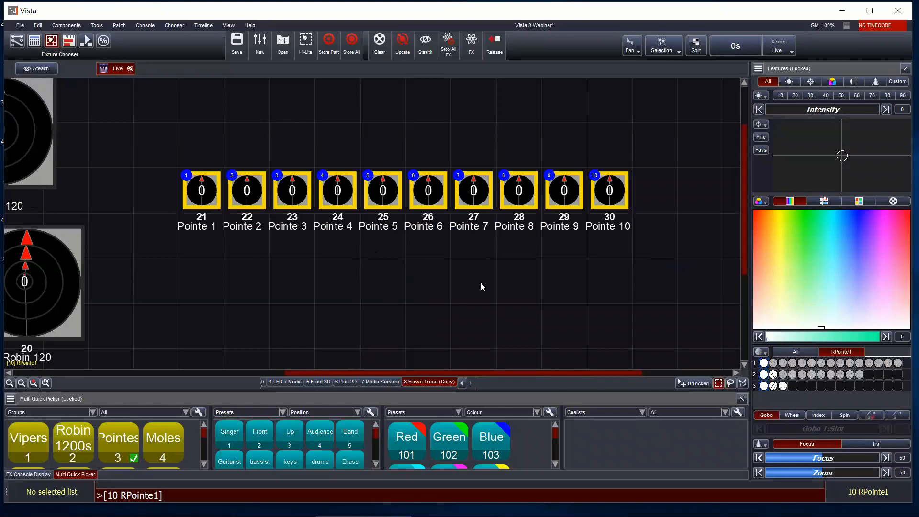
{"action": "scroll", "coordinate": [480, 282], "scroll_direction": "down", "scroll_amount": 5}
{"action": "scroll", "coordinate": [481, 286], "scroll_direction": "down", "scroll_amount": 2}
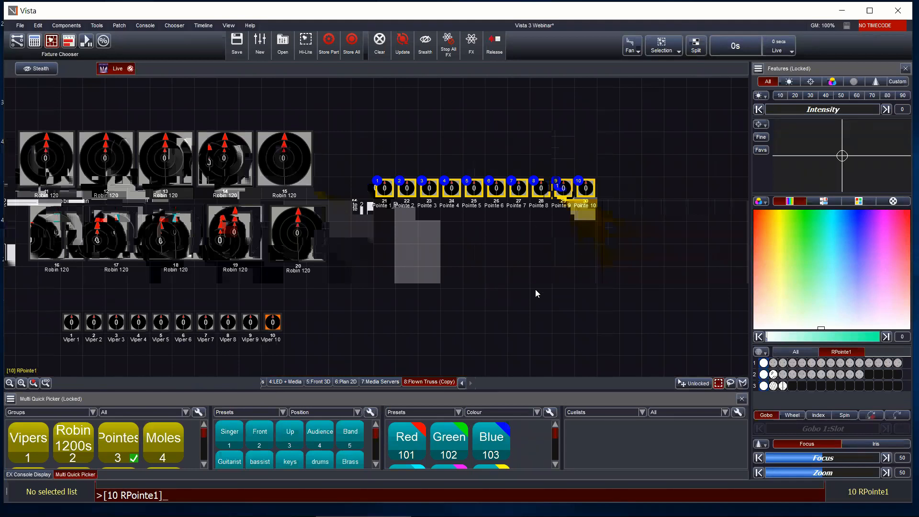
{"action": "left_click", "coordinate": [697, 385]}
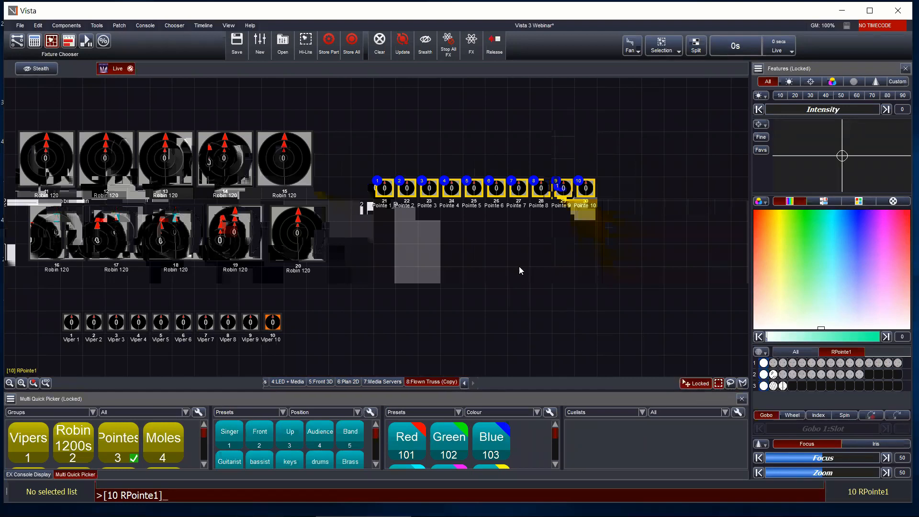
{"action": "left_click_drag", "start_coordinate": [352, 164], "coordinate": [582, 194]}
Look through the Media Servers, Plan 2D and Front 3D layouts, return to Flown Truss (Copy), and clear the selection.
{"action": "left_click", "coordinate": [376, 383]}
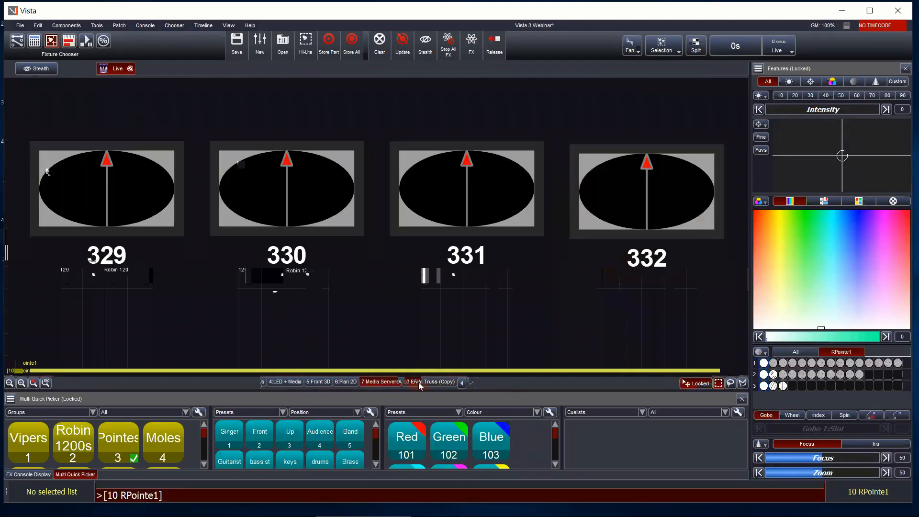
{"action": "left_click", "coordinate": [418, 382]}
{"action": "left_click", "coordinate": [382, 381]}
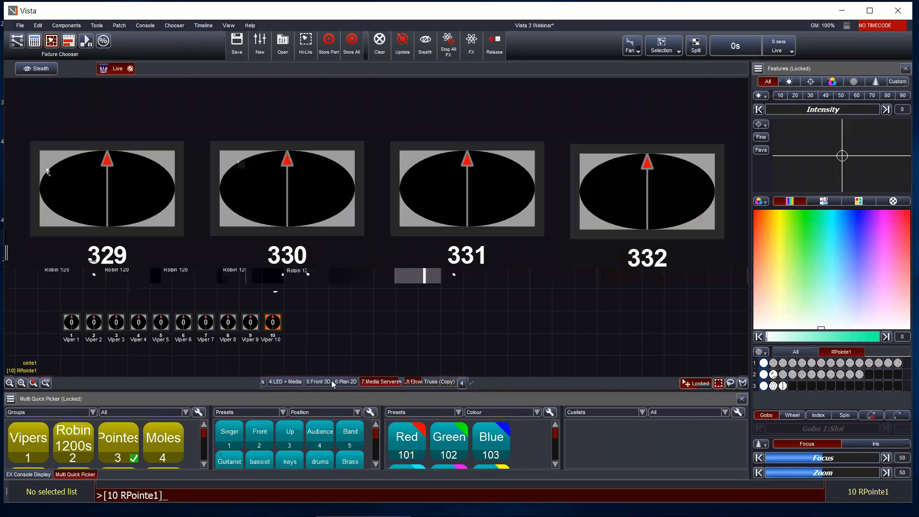
{"action": "left_click", "coordinate": [343, 382]}
{"action": "left_click", "coordinate": [325, 383]}
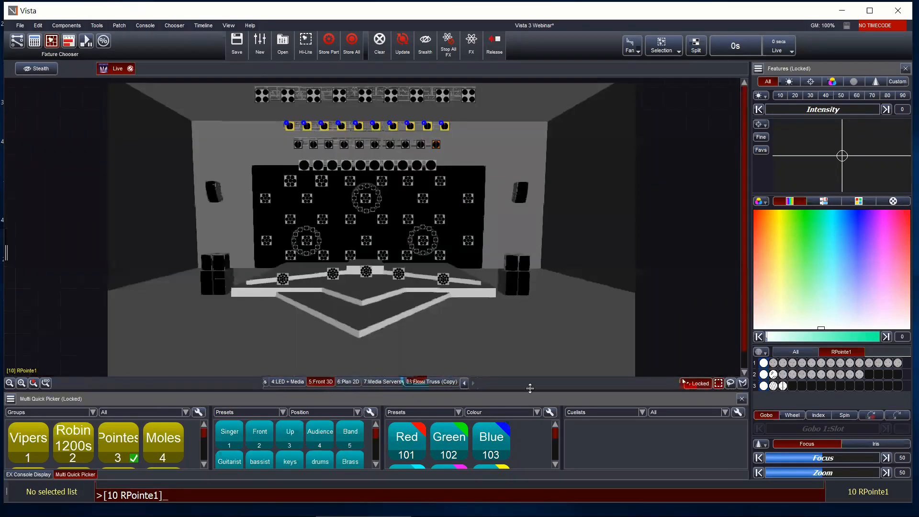
{"action": "left_click", "coordinate": [423, 382]}
{"action": "left_click", "coordinate": [561, 265]}
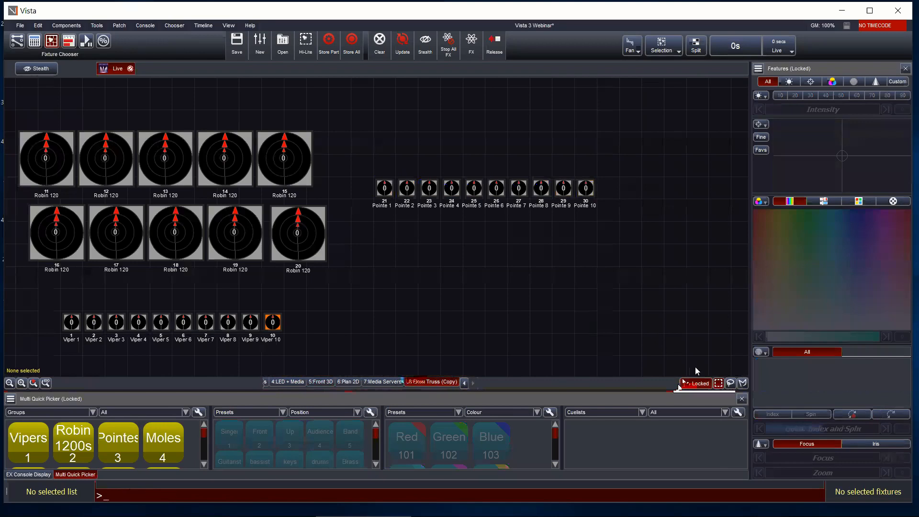
Unlock the layout and move the row of ten Pointes directly below the Robin 120 fixtures, above the Vipers.
{"action": "left_click", "coordinate": [697, 383]}
{"action": "left_click_drag", "start_coordinate": [370, 159], "coordinate": [625, 236]}
{"action": "left_click_drag", "start_coordinate": [430, 187], "coordinate": [118, 300]}
{"action": "left_click", "coordinate": [338, 339]}
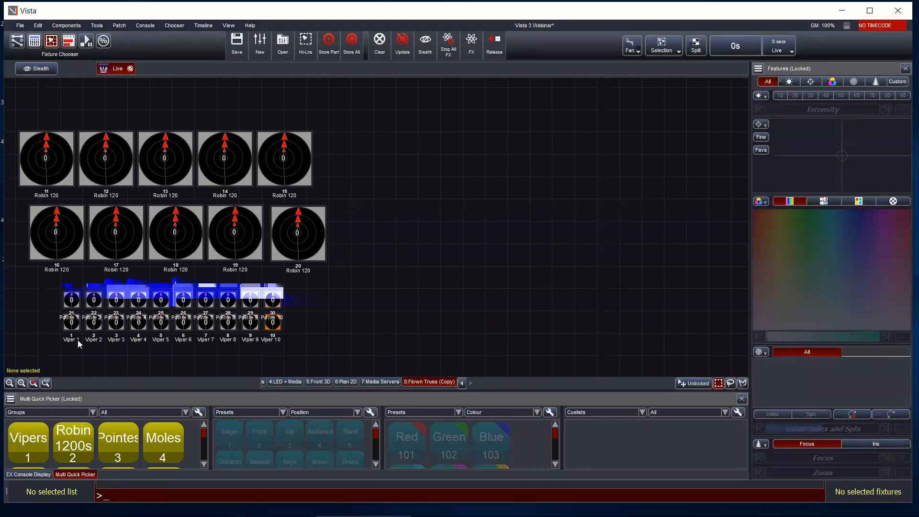
Move the row of ten Vipers slightly down, clear of the Pointe labels, and lock the layout.
{"action": "left_click_drag", "start_coordinate": [39, 328], "coordinate": [296, 358]}
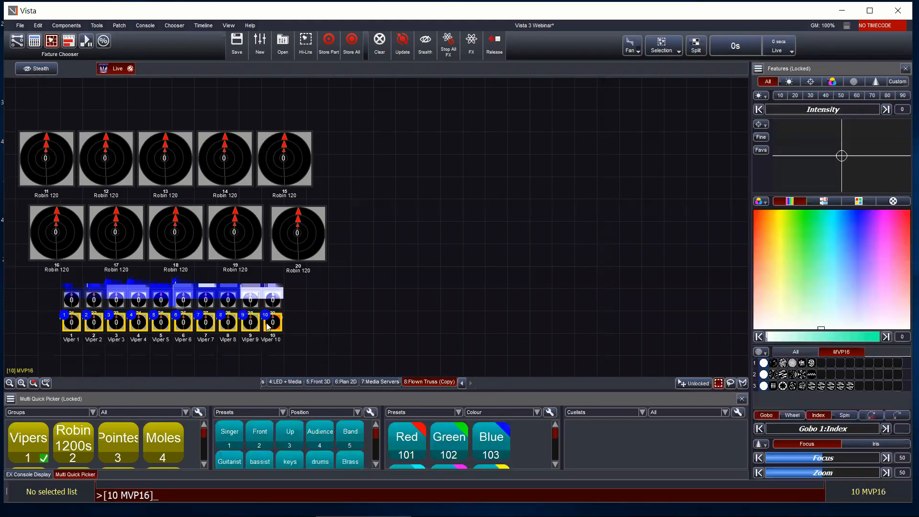
{"action": "left_click_drag", "start_coordinate": [269, 326], "coordinate": [267, 347]}
{"action": "left_click", "coordinate": [619, 355]}
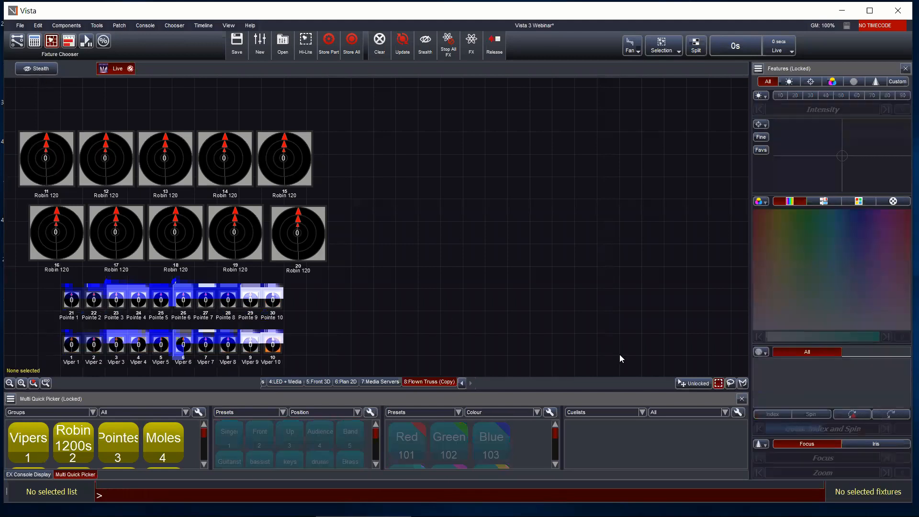
{"action": "left_click", "coordinate": [694, 383]}
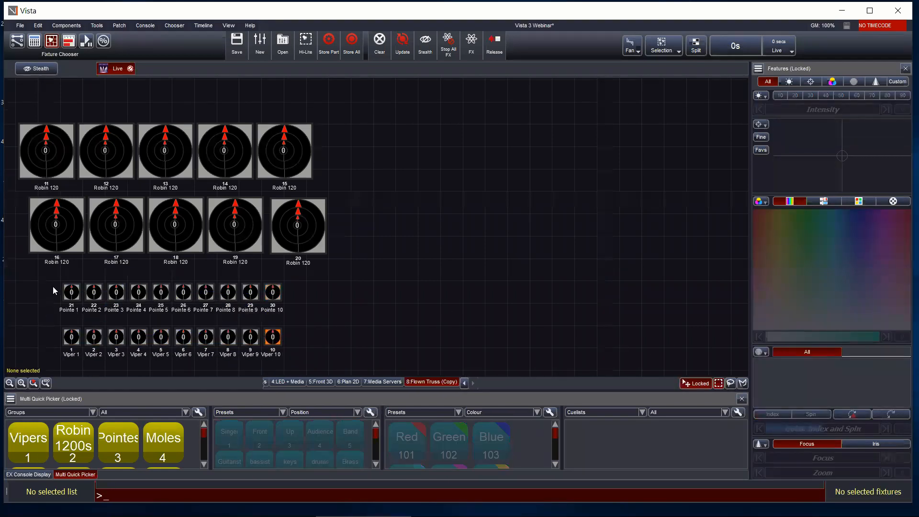
Select the Pointe row in the locked layout and examine the commands available for it without applying any.
{"action": "left_click_drag", "start_coordinate": [50, 285], "coordinate": [357, 318]}
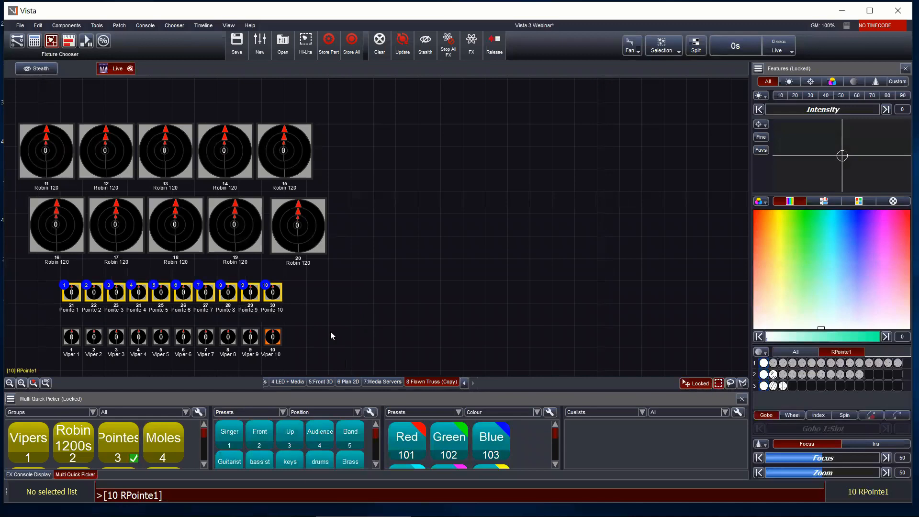
{"action": "left_click", "coordinate": [332, 335]}
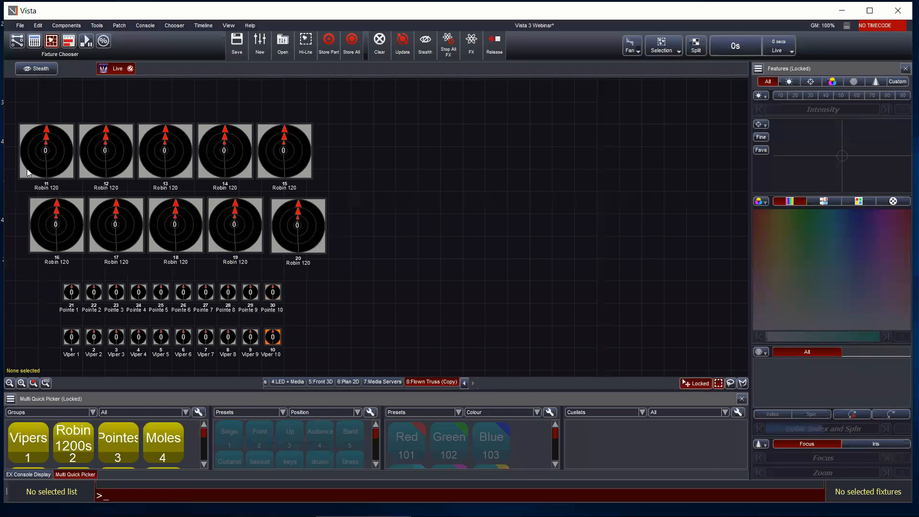
{"action": "left_click", "coordinate": [46, 383]}
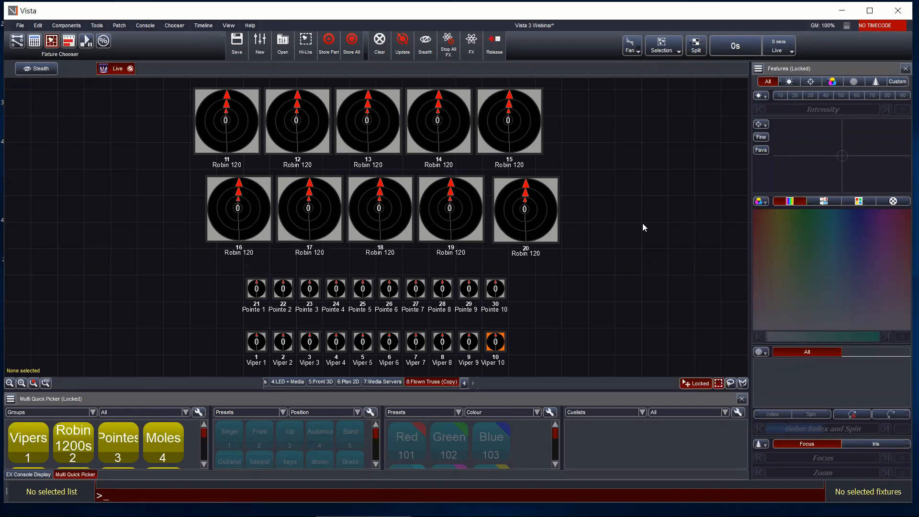
{"action": "left_click_drag", "start_coordinate": [218, 275], "coordinate": [507, 304]}
{"action": "right_click", "coordinate": [493, 299]}
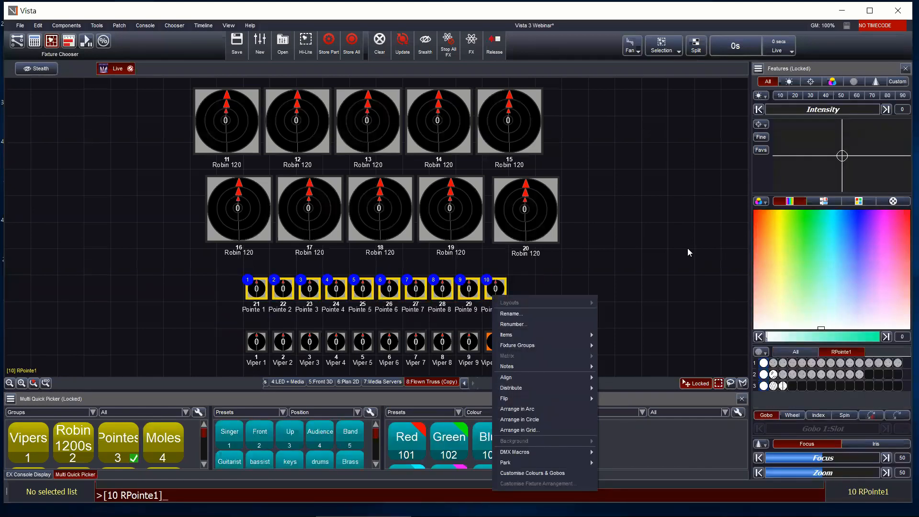
{"action": "left_click", "coordinate": [662, 239]}
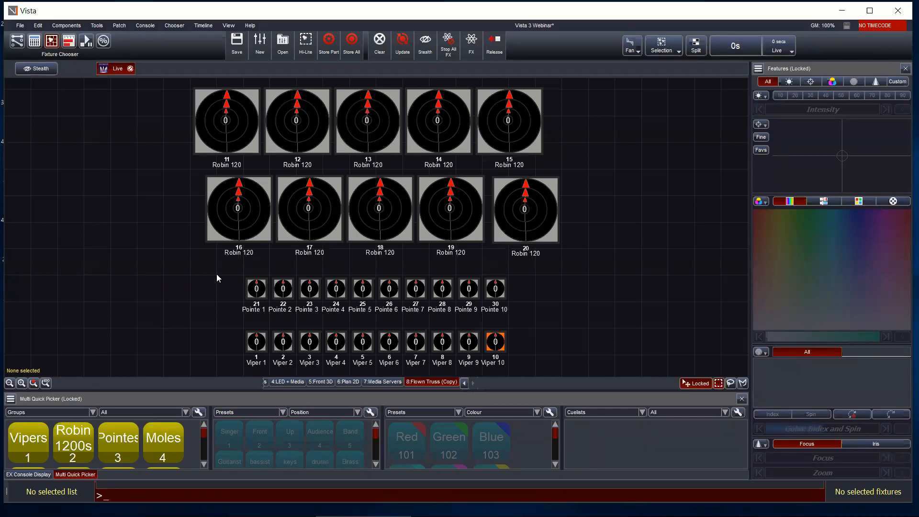
Select Pointes 1 to 10 from left to right, raise their intensity to 100, and colour them cyan.
{"action": "left_click_drag", "start_coordinate": [216, 274], "coordinate": [590, 297]}
{"action": "left_click_drag", "start_coordinate": [772, 108], "coordinate": [909, 125]}
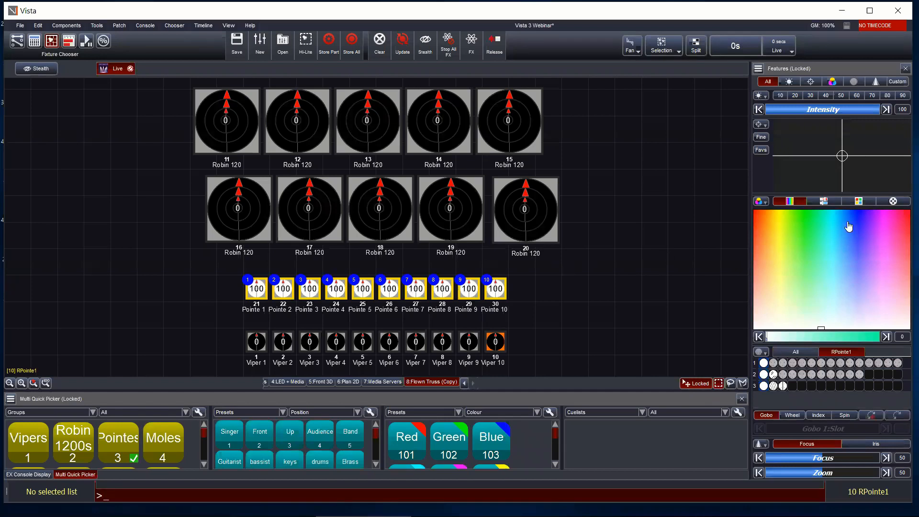
{"action": "left_click", "coordinate": [826, 218]}
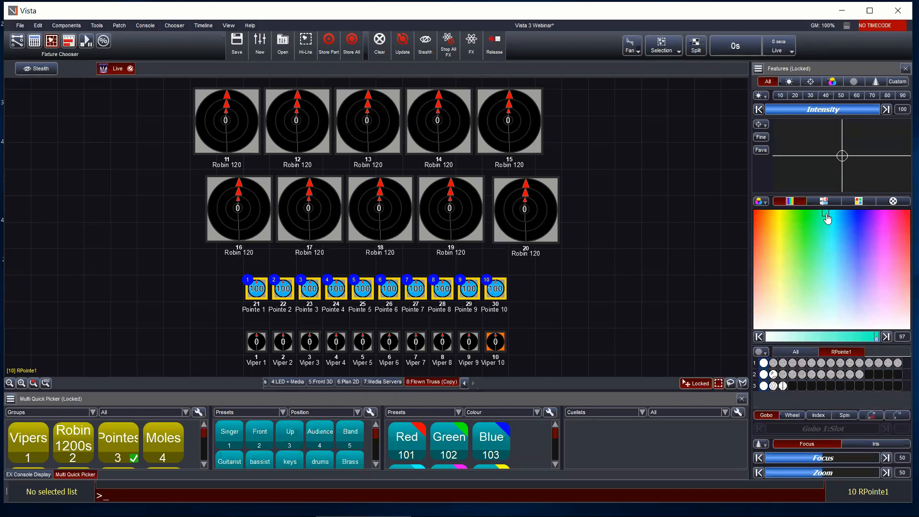
{"action": "left_click", "coordinate": [827, 214]}
{"action": "mouse_move", "coordinate": [829, 215]}
{"action": "left_mouse_down"}
{"action": "mouse_move", "coordinate": [816, 218]}
{"action": "mouse_move", "coordinate": [824, 212]}
{"action": "left_mouse_up"}
Fan the Pointes' colour from magenta on Pointe 1 to amber on Pointe 10, and their intensity from 55 to 9.
{"action": "key", "text": "shift"}
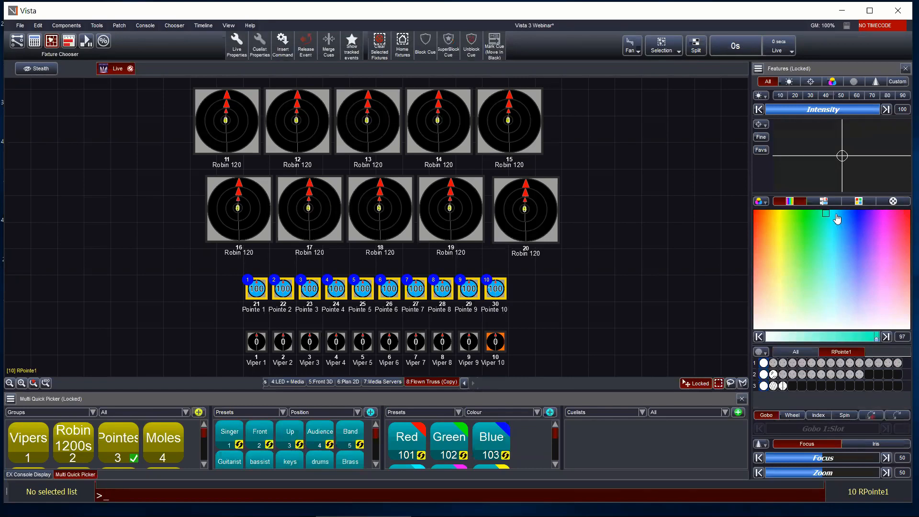
{"action": "left_click_drag", "start_coordinate": [825, 215], "coordinate": [886, 215]}
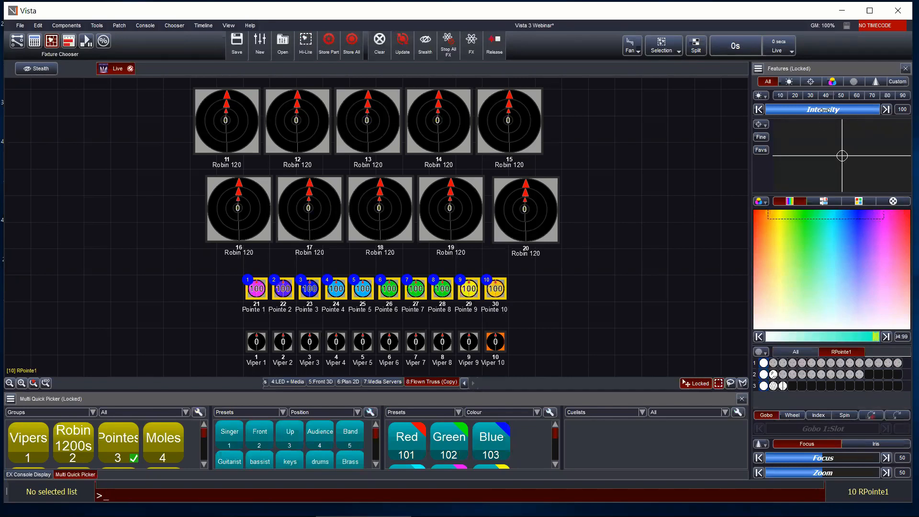
{"action": "mouse_move", "coordinate": [827, 110]}
{"action": "left_mouse_down"}
{"action": "mouse_move", "coordinate": [794, 110]}
{"action": "mouse_move", "coordinate": [857, 115]}
{"action": "mouse_move", "coordinate": [823, 110]}
{"action": "left_mouse_up"}
{"action": "key", "text": "shift"}
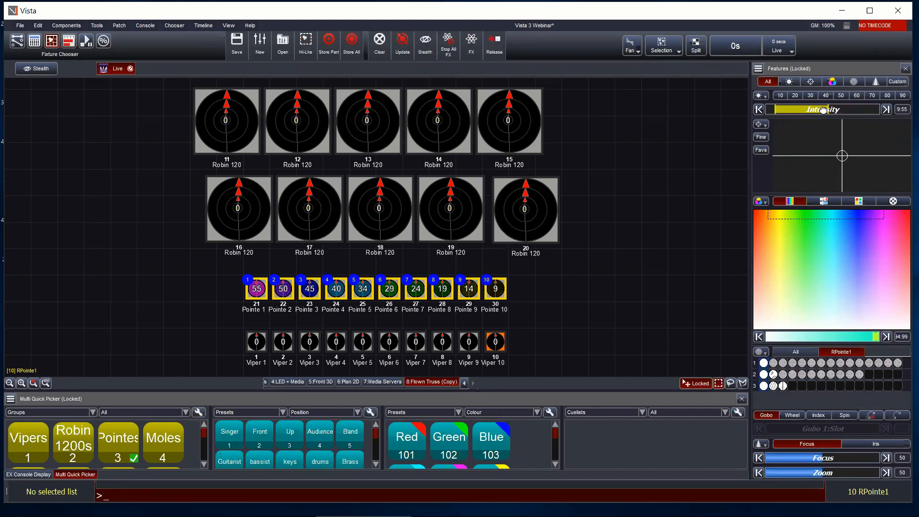
Clear the programmed Pointe values and fan their intensity around 53, from 73 on Pointe 1 down to 32 on Pointe 10.
{"action": "left_click", "coordinate": [385, 49]}
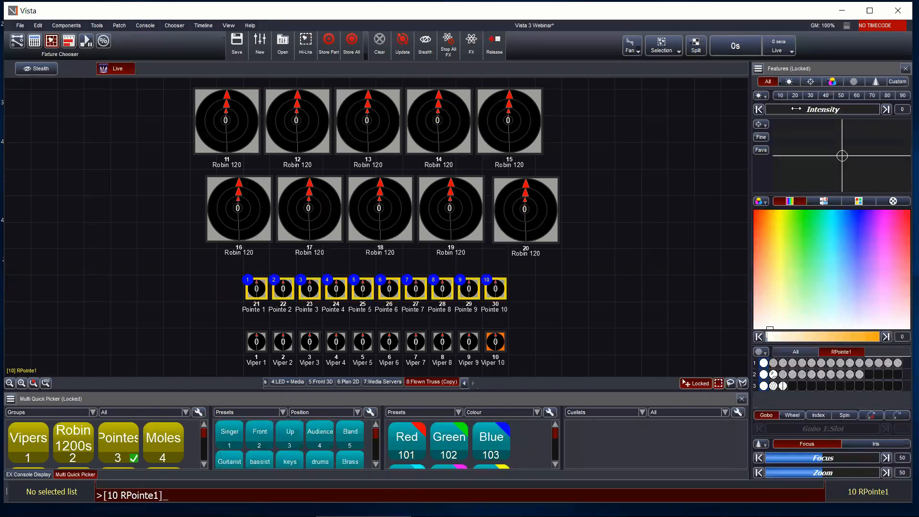
{"action": "left_click_drag", "start_coordinate": [796, 109], "coordinate": [827, 116]}
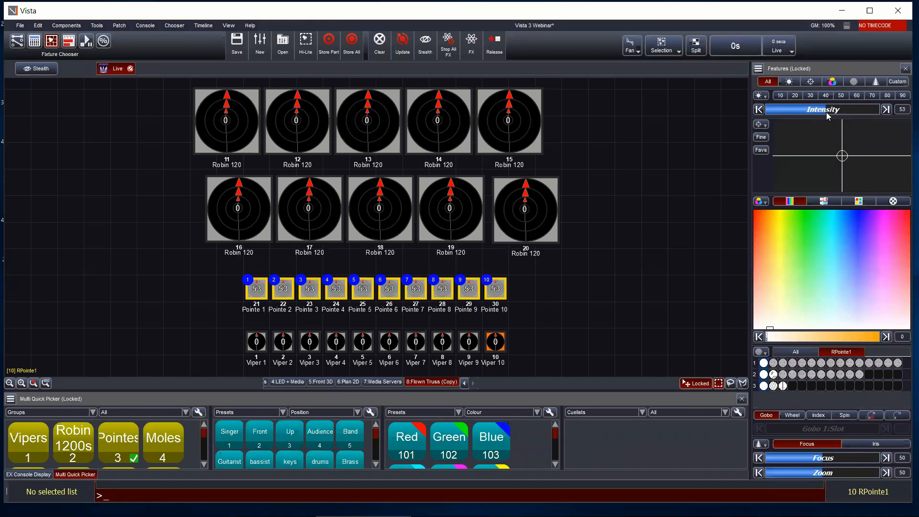
{"action": "key", "text": "shift"}
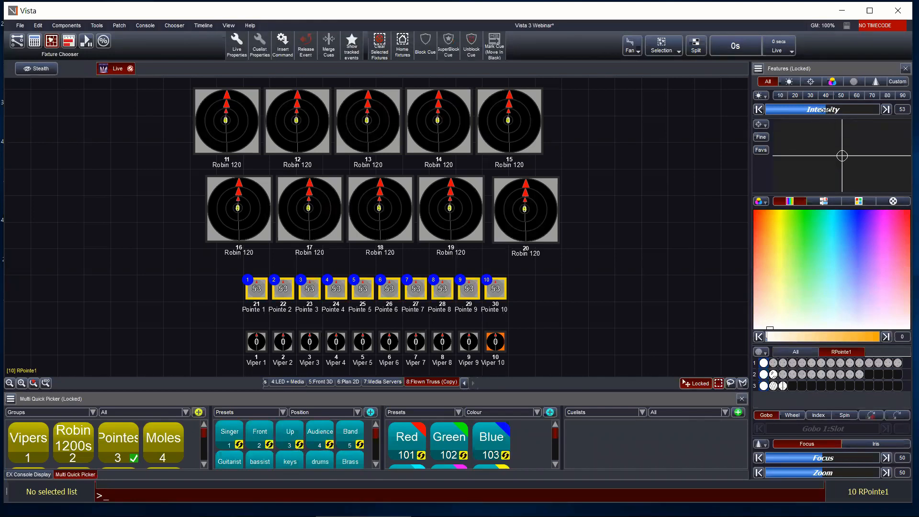
{"action": "left_click_drag", "start_coordinate": [823, 110], "coordinate": [801, 109]}
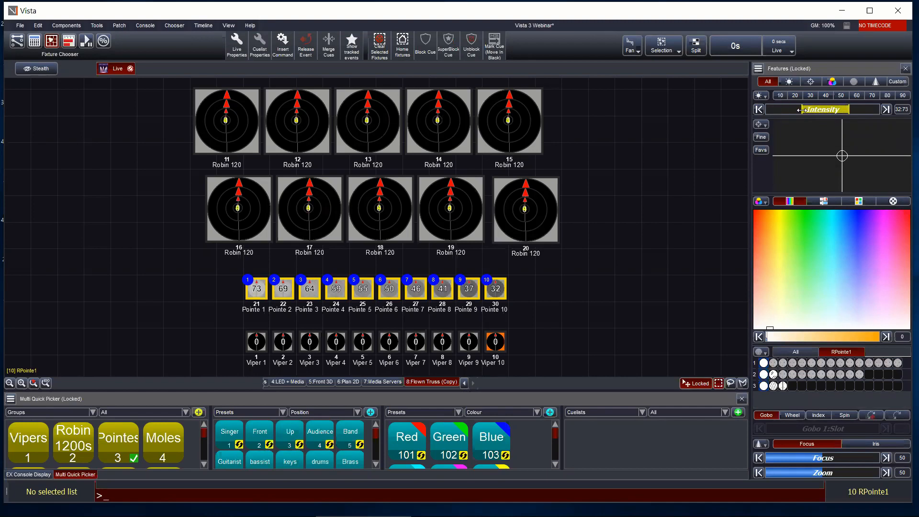
Adjust the Pointes' intensity fan to run from 65 on Pointes 1 to 3 down to 38 on Pointe 10.
{"action": "key", "text": "shift"}
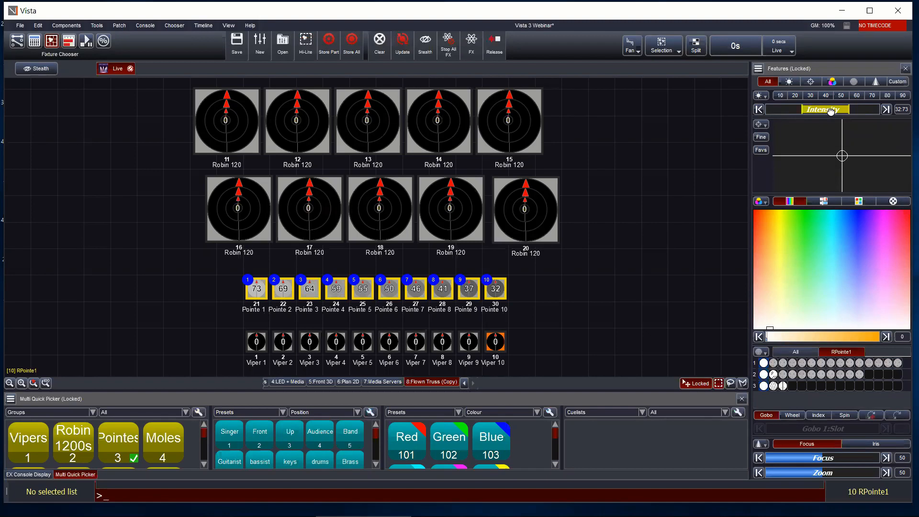
{"action": "key", "text": "shift"}
{"action": "mouse_move", "coordinate": [848, 110]}
{"action": "left_mouse_down"}
{"action": "mouse_move", "coordinate": [875, 114]}
{"action": "mouse_move", "coordinate": [843, 115]}
{"action": "left_mouse_up"}
{"action": "mouse_move", "coordinate": [824, 111]}
{"action": "left_mouse_down"}
{"action": "mouse_move", "coordinate": [835, 111]}
{"action": "mouse_move", "coordinate": [775, 110]}
{"action": "mouse_move", "coordinate": [863, 112]}
{"action": "mouse_move", "coordinate": [792, 111]}
{"action": "mouse_move", "coordinate": [849, 117]}
{"action": "mouse_move", "coordinate": [824, 112]}
{"action": "left_mouse_up"}
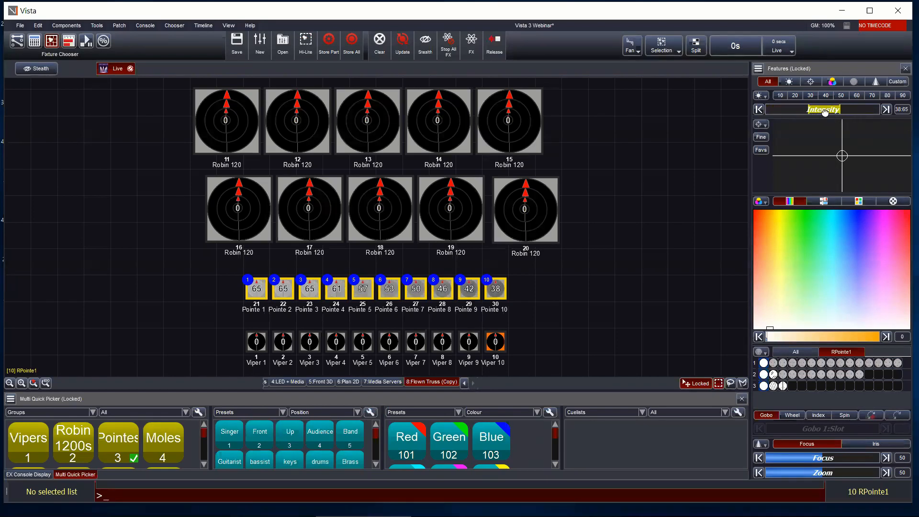
Fan the Pointes' pan between about 19275 and 47760 DMX, their focus between 47 and 80, and their zoom between 30 and 62.
{"action": "left_click", "coordinate": [811, 82]}
{"action": "left_click_drag", "start_coordinate": [758, 149], "coordinate": [759, 148]}
{"action": "mouse_move", "coordinate": [838, 199]}
{"action": "left_mouse_down"}
{"action": "mouse_move", "coordinate": [870, 206]}
{"action": "mouse_move", "coordinate": [798, 196]}
{"action": "mouse_move", "coordinate": [838, 199]}
{"action": "left_mouse_up"}
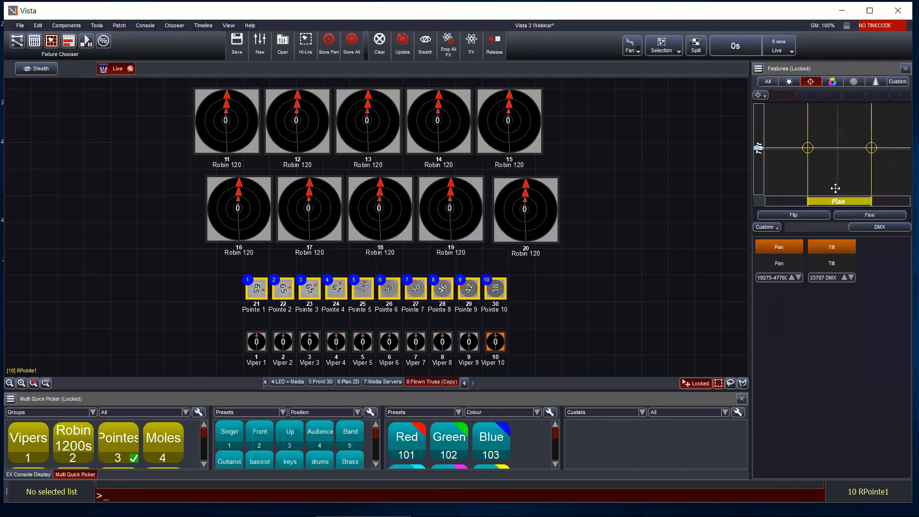
{"action": "left_click", "coordinate": [776, 82]}
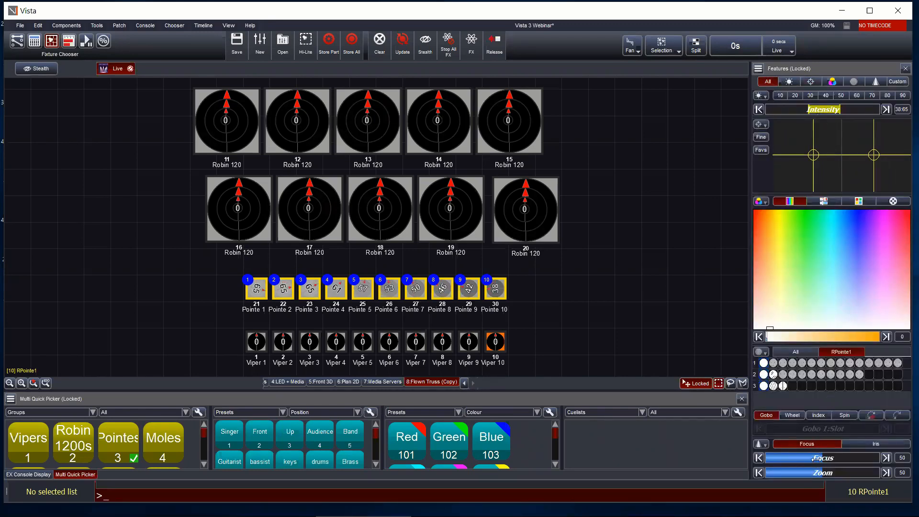
{"action": "mouse_move", "coordinate": [821, 458]}
{"action": "left_mouse_down"}
{"action": "mouse_move", "coordinate": [844, 458]}
{"action": "mouse_move", "coordinate": [841, 473]}
{"action": "mouse_move", "coordinate": [822, 461]}
{"action": "mouse_move", "coordinate": [835, 460]}
{"action": "mouse_move", "coordinate": [814, 470]}
{"action": "mouse_move", "coordinate": [828, 472]}
{"action": "left_mouse_up"}
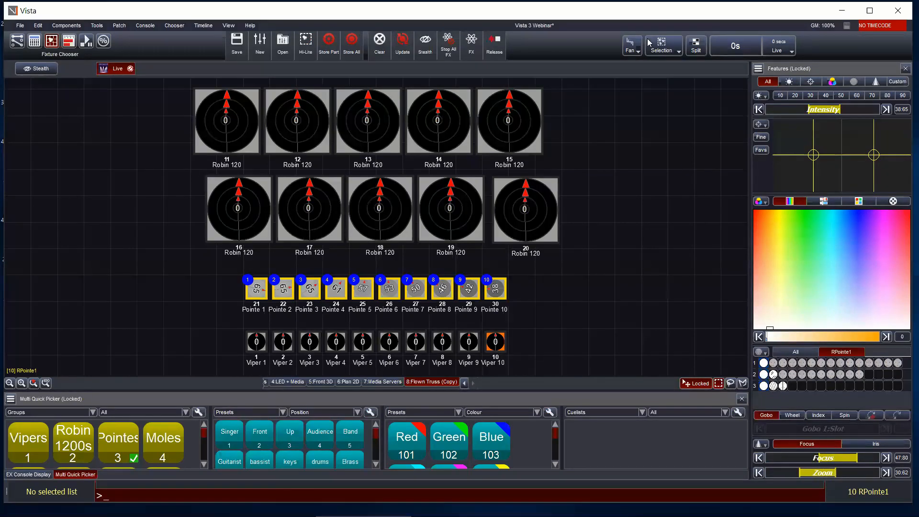
Clear the programmed values, reselect Pointes 1 to 10 from left to right, and give them a blue-green colour.
{"action": "left_click", "coordinate": [379, 41]}
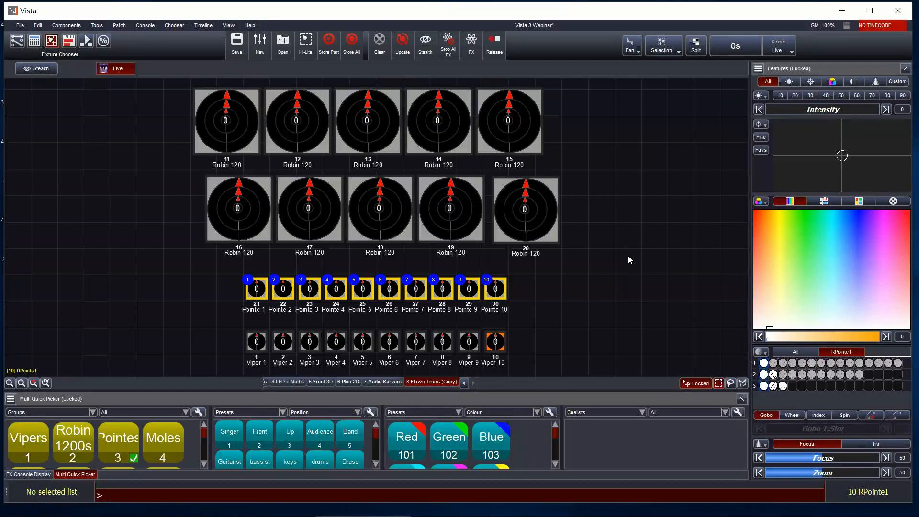
{"action": "left_click", "coordinate": [200, 283]}
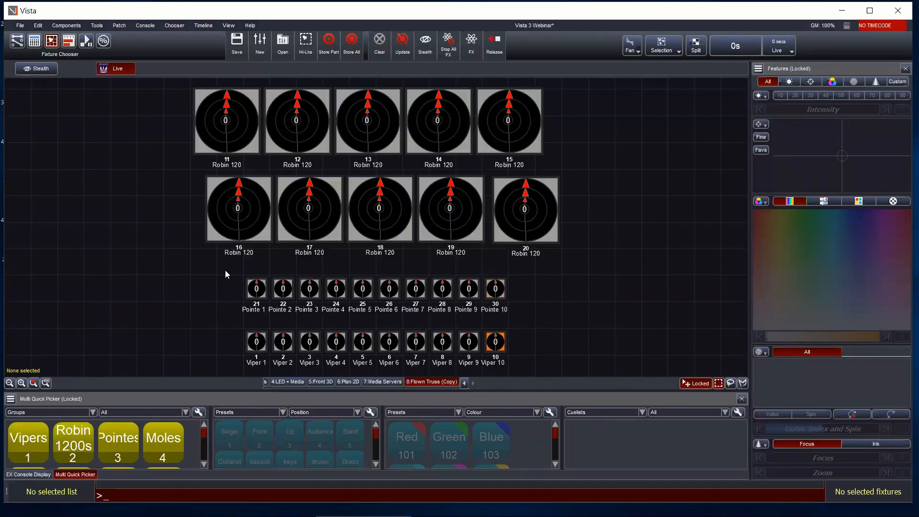
{"action": "left_click_drag", "start_coordinate": [218, 270], "coordinate": [544, 315]}
{"action": "scroll", "coordinate": [445, 296], "scroll_direction": "up", "scroll_amount": 2}
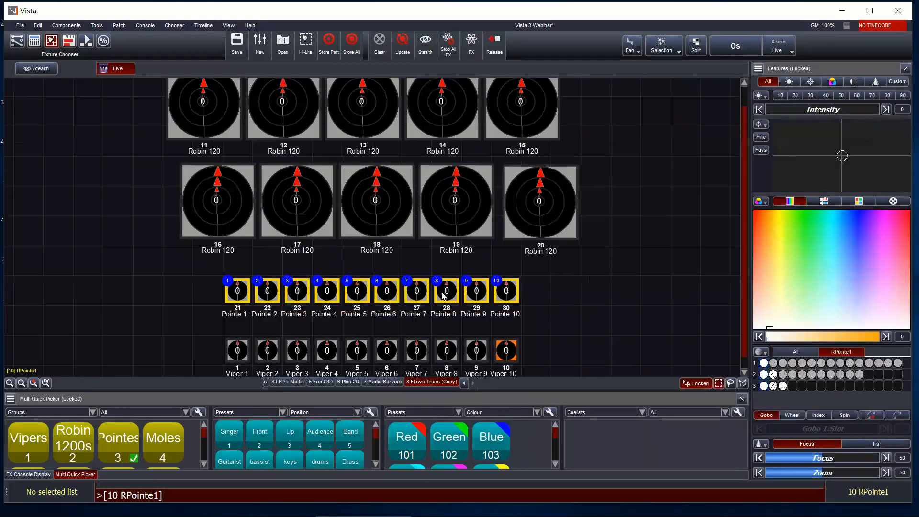
{"action": "scroll", "coordinate": [484, 300], "scroll_direction": "up", "scroll_amount": 4}
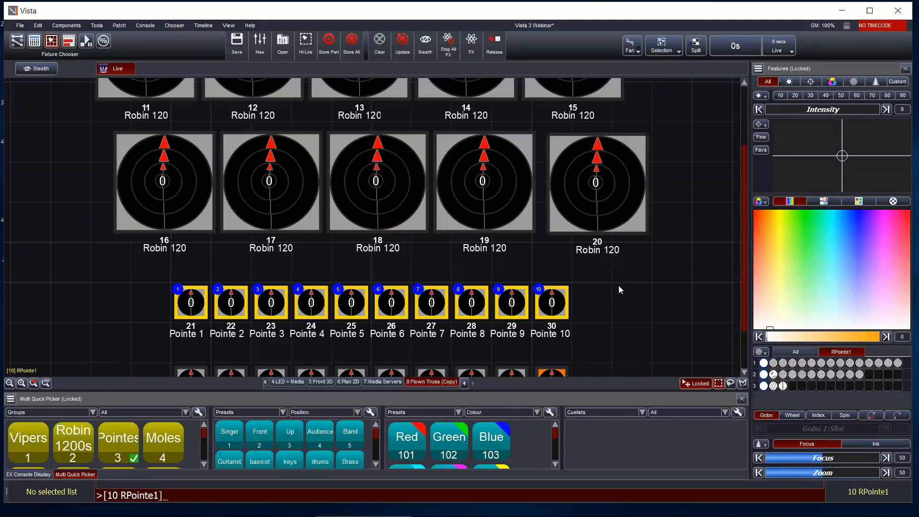
{"action": "left_click", "coordinate": [823, 219]}
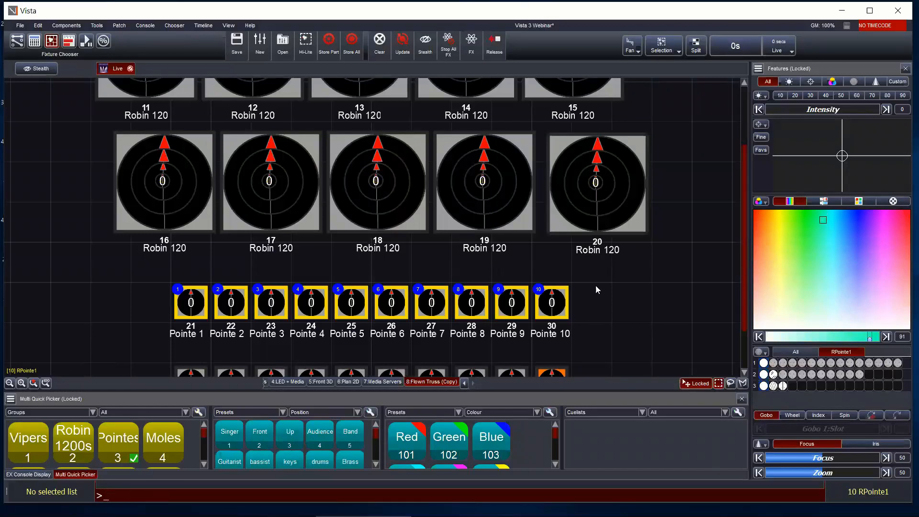
Unlock the layout and scale the selected Pointe icons up and down, ending close to their original size.
{"action": "left_click_drag", "start_coordinate": [592, 300], "coordinate": [582, 324]}
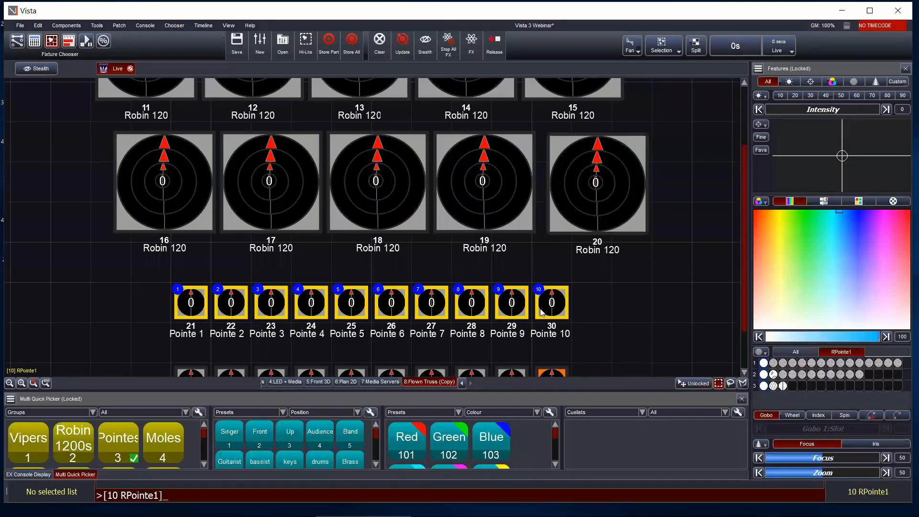
{"action": "key", "text": "shift"}
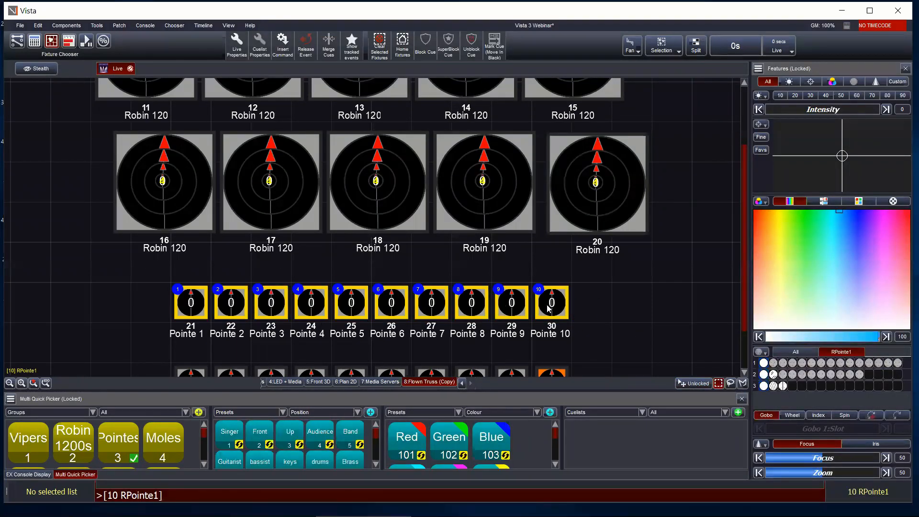
{"action": "scroll", "coordinate": [548, 310], "scroll_direction": "up", "scroll_amount": 2}
{"action": "scroll", "coordinate": [548, 309], "scroll_direction": "down", "scroll_amount": 2}
{"action": "scroll", "coordinate": [548, 309], "scroll_direction": "up", "scroll_amount": 2}
{"action": "scroll", "coordinate": [548, 309], "scroll_direction": "down", "scroll_amount": 2}
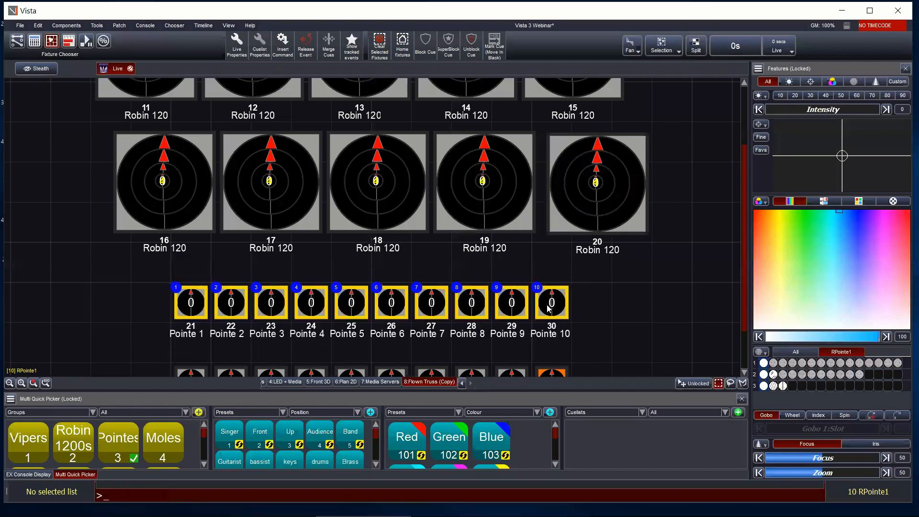
{"action": "scroll", "coordinate": [548, 309], "scroll_direction": "up", "scroll_amount": 2}
{"action": "scroll", "coordinate": [548, 310], "scroll_direction": "down", "scroll_amount": 2}
{"action": "scroll", "coordinate": [548, 309], "scroll_direction": "up", "scroll_amount": 2}
{"action": "scroll", "coordinate": [548, 310], "scroll_direction": "down", "scroll_amount": 2}
{"action": "scroll", "coordinate": [548, 310], "scroll_direction": "up", "scroll_amount": 2}
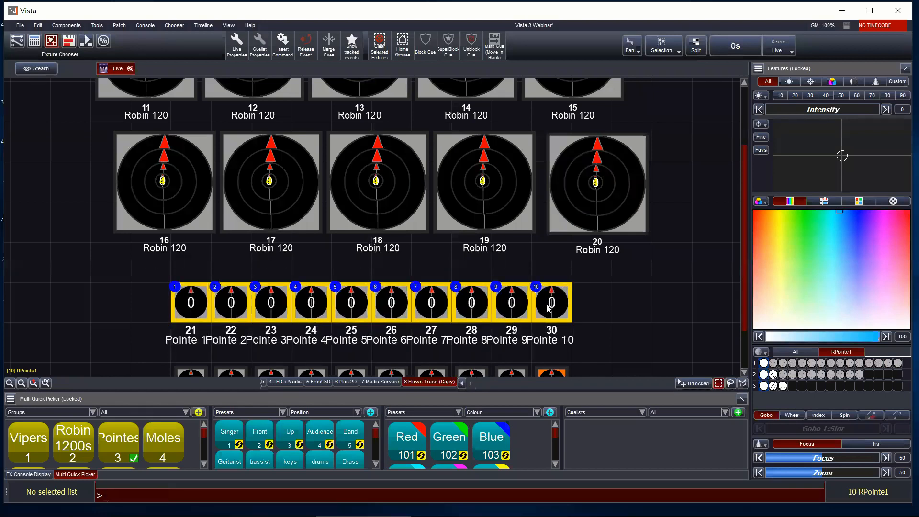
{"action": "scroll", "coordinate": [548, 309], "scroll_direction": "down", "scroll_amount": 2}
{"action": "scroll", "coordinate": [548, 309], "scroll_direction": "up", "scroll_amount": 2}
{"action": "scroll", "coordinate": [548, 309], "scroll_direction": "down", "scroll_amount": 2}
{"action": "scroll", "coordinate": [548, 309], "scroll_direction": "up", "scroll_amount": 2}
{"action": "scroll", "coordinate": [548, 310], "scroll_direction": "down", "scroll_amount": 3}
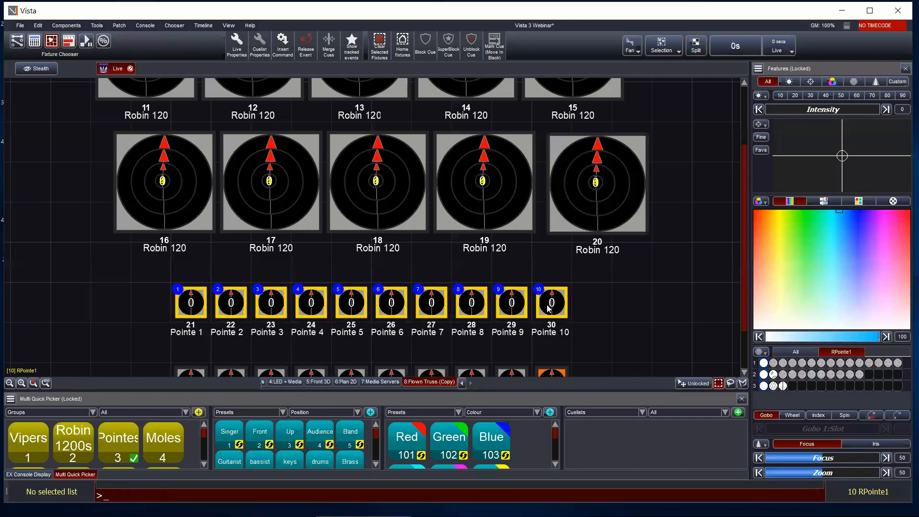
Fan the Pointes' colour from violet on Pointe 1 to yellow on Pointe 10, and set their intensity to 100.
{"action": "mouse_move", "coordinate": [841, 234]}
{"action": "left_mouse_down"}
{"action": "mouse_move", "coordinate": [833, 226]}
{"action": "mouse_move", "coordinate": [818, 242]}
{"action": "mouse_move", "coordinate": [847, 225]}
{"action": "mouse_move", "coordinate": [833, 226]}
{"action": "mouse_move", "coordinate": [885, 228]}
{"action": "mouse_move", "coordinate": [877, 226]}
{"action": "left_mouse_up"}
{"action": "left_click", "coordinate": [885, 110]}
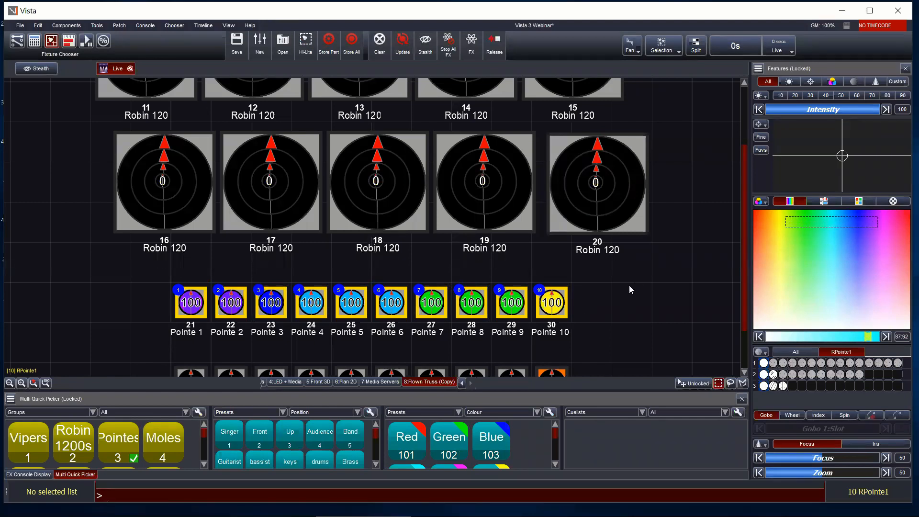
{"action": "left_click", "coordinate": [590, 300]}
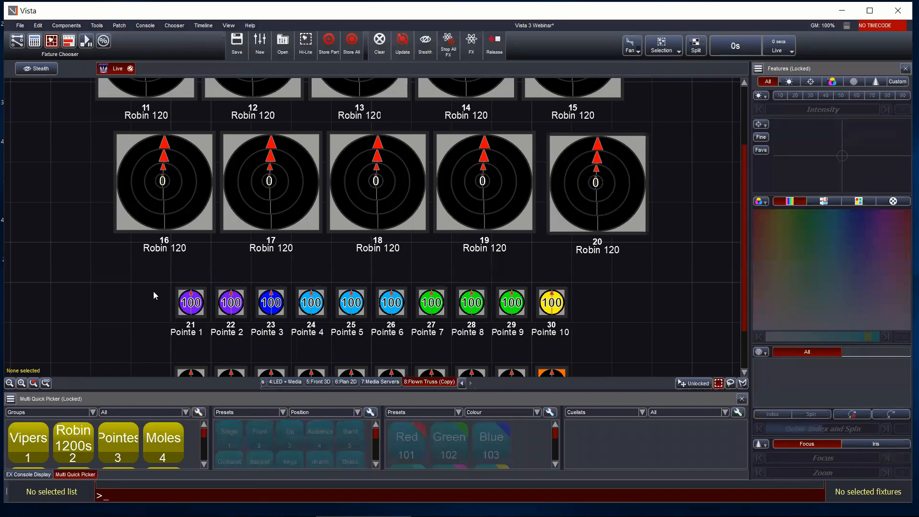
Reselect Pointes 1 to 10 in the unlocked layout, colour them all cyan, and deselect them.
{"action": "left_click_drag", "start_coordinate": [154, 295], "coordinate": [590, 313]}
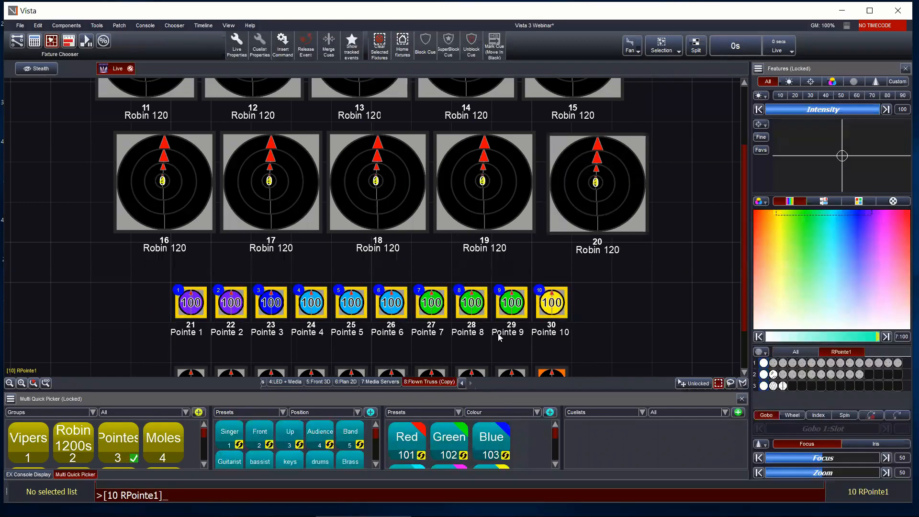
{"action": "left_click", "coordinate": [549, 311]}
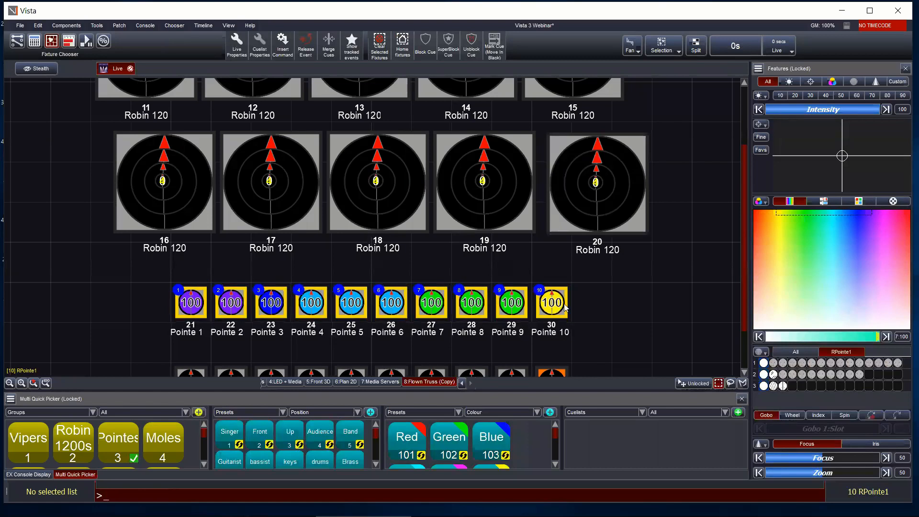
{"action": "left_click", "coordinate": [608, 298]}
{"action": "left_click_drag", "start_coordinate": [158, 289], "coordinate": [655, 306]}
{"action": "left_click", "coordinate": [823, 219]}
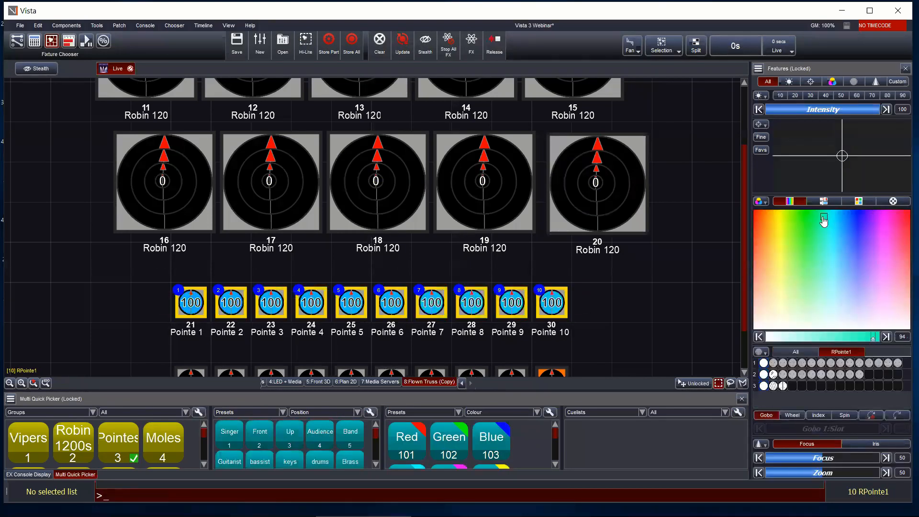
{"action": "left_click", "coordinate": [617, 292]}
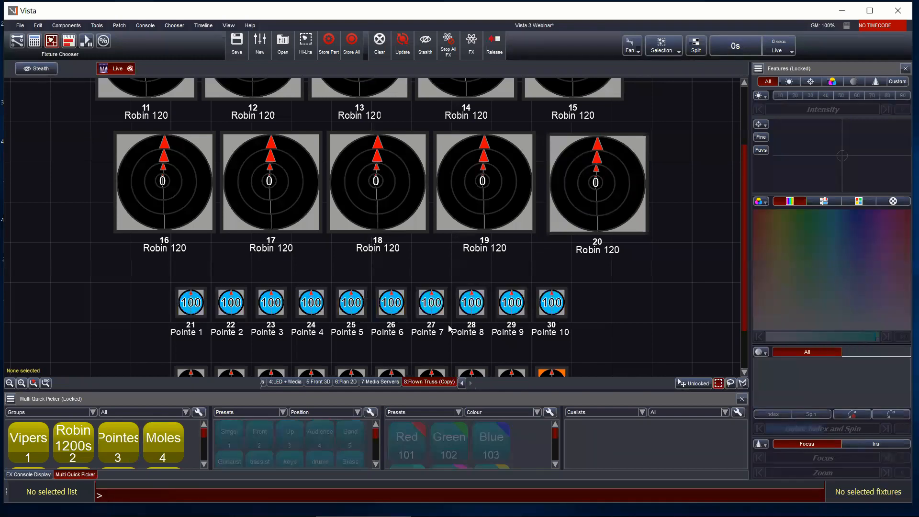
Reselect the row of Pointes and enlarge their icons slightly in the unlocked layout.
{"action": "left_click_drag", "start_coordinate": [143, 309], "coordinate": [599, 317]}
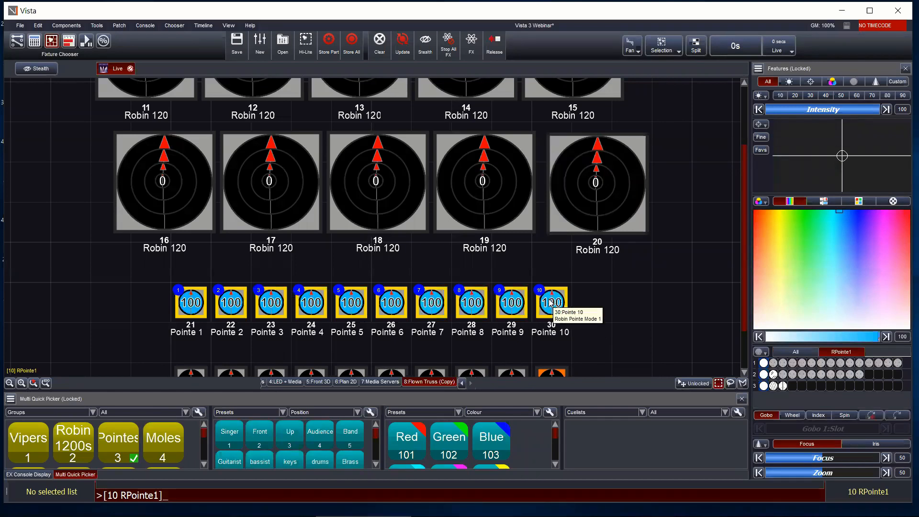
{"action": "key", "text": "shift"}
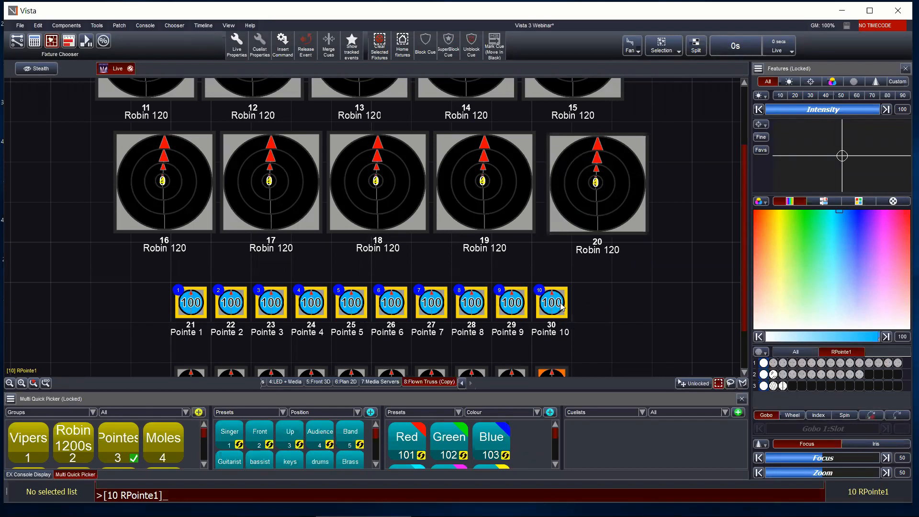
{"action": "scroll", "coordinate": [561, 304], "scroll_direction": "up", "scroll_amount": 1}
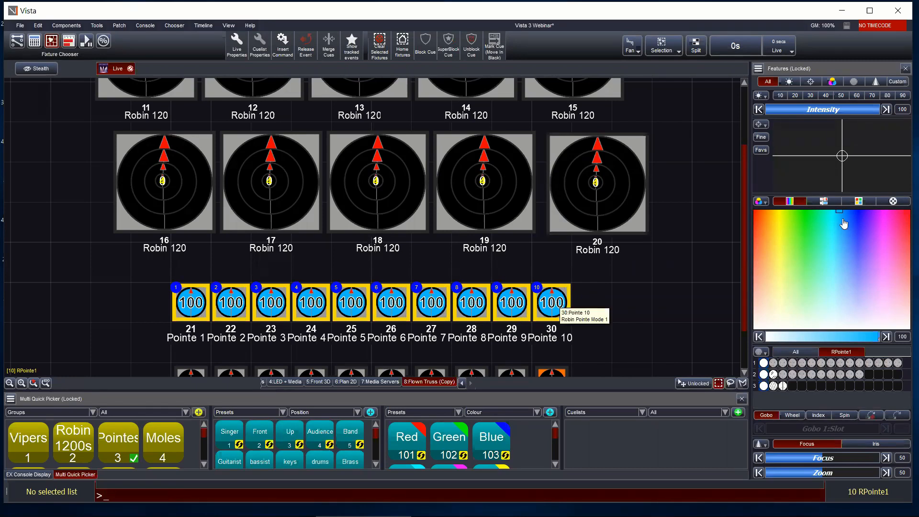
Fan the Pointes' colour from light blue on Pointes 1 and 2 to green on Pointes 3 to 10, and deselect them.
{"action": "mouse_move", "coordinate": [813, 222]}
{"action": "left_mouse_down"}
{"action": "mouse_move", "coordinate": [840, 225]}
{"action": "mouse_move", "coordinate": [829, 226]}
{"action": "left_mouse_up"}
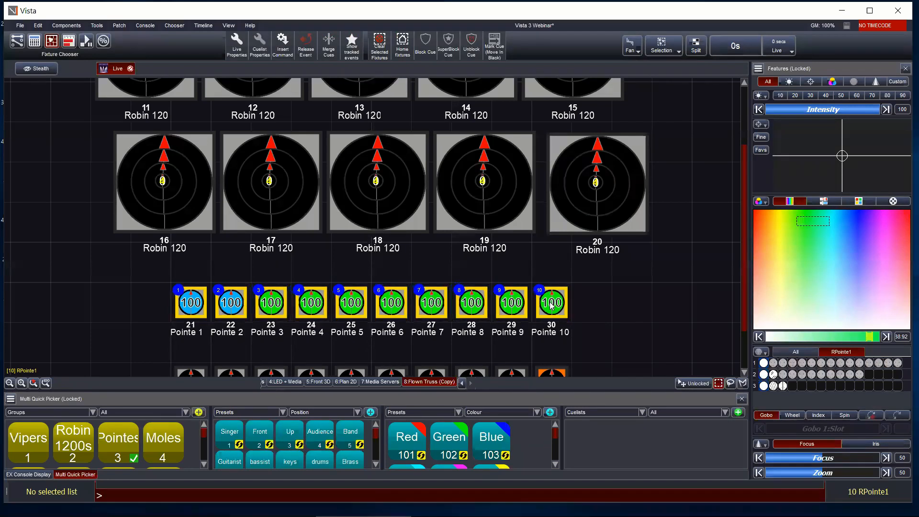
{"action": "left_click", "coordinate": [45, 382]}
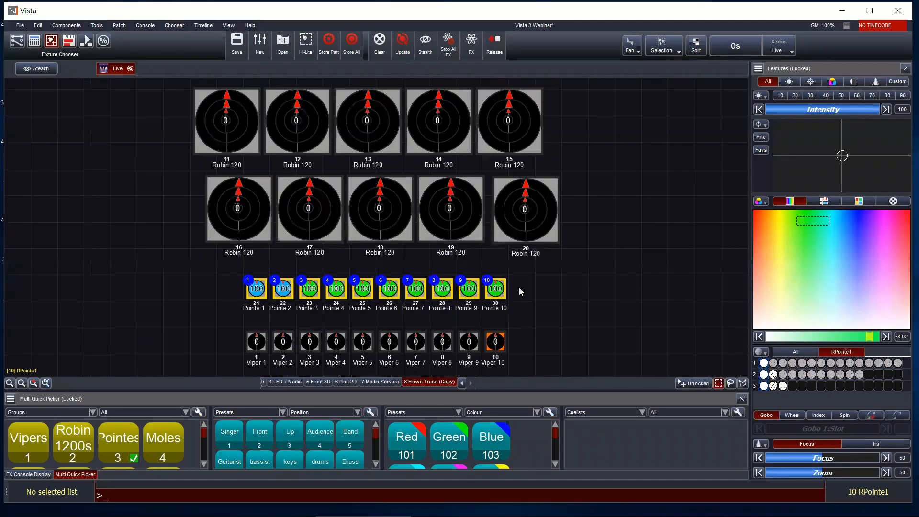
{"action": "left_click", "coordinate": [524, 293]}
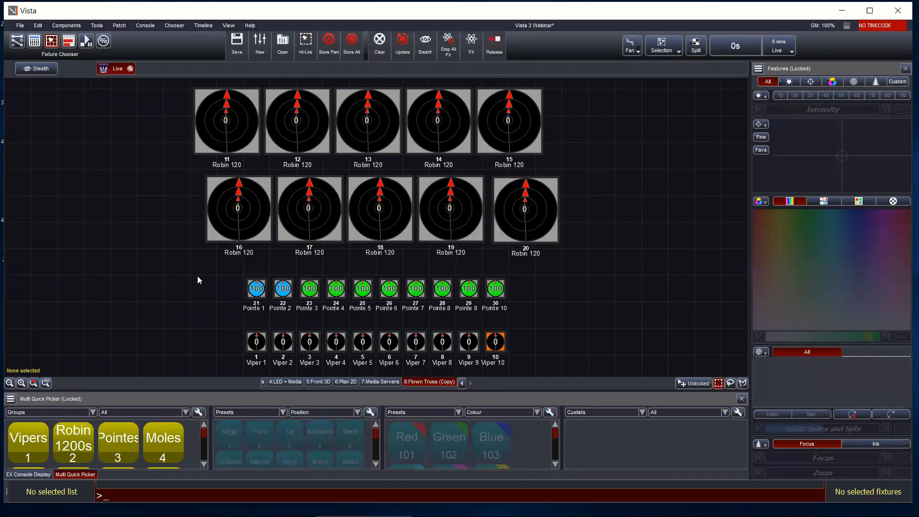
Select Pointes 1 to 10 and fan their pan between 16791 and 51315 DMX and their tilt between 23939 and about 55175 DMX.
{"action": "left_click_drag", "start_coordinate": [198, 276], "coordinate": [523, 305]}
{"action": "key", "text": "shift"}
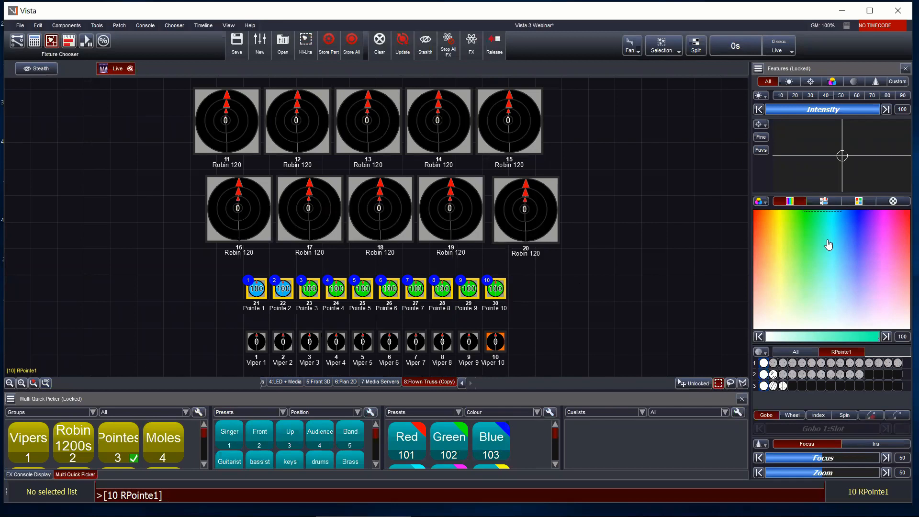
{"action": "left_click", "coordinate": [810, 81]}
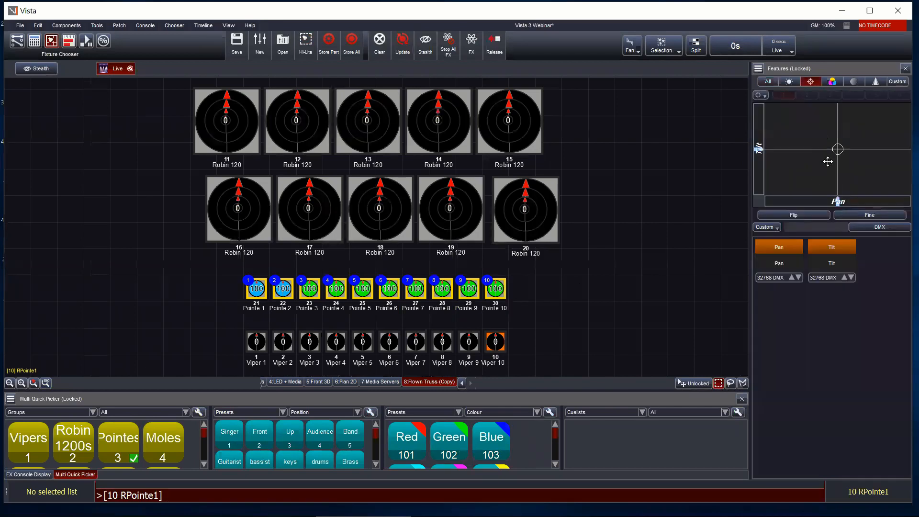
{"action": "left_click_drag", "start_coordinate": [838, 203], "coordinate": [810, 201]}
{"action": "left_click_drag", "start_coordinate": [817, 165], "coordinate": [796, 181]}
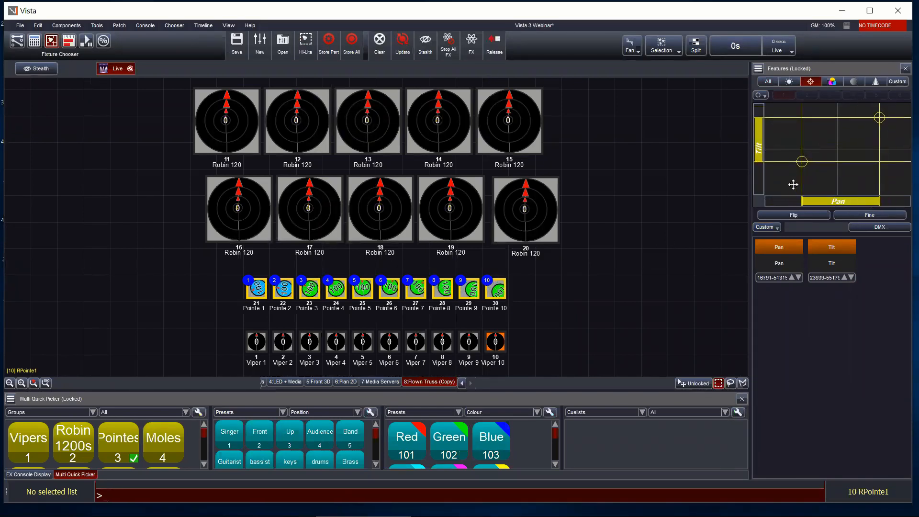
Scale the Pointe icons up and back down around their fanned positions, and clear the fixture selection.
{"action": "scroll", "coordinate": [505, 291], "scroll_direction": "up", "scroll_amount": 1}
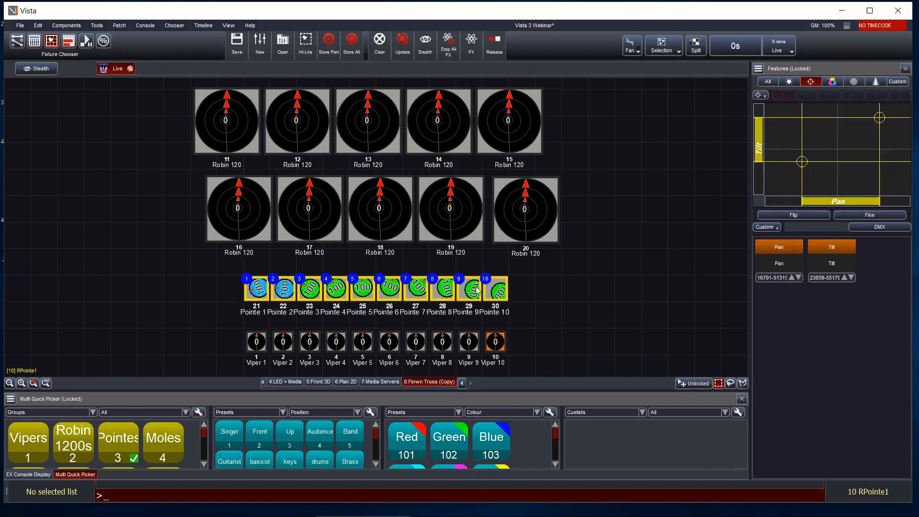
{"action": "scroll", "coordinate": [478, 289], "scroll_direction": "down", "scroll_amount": 3}
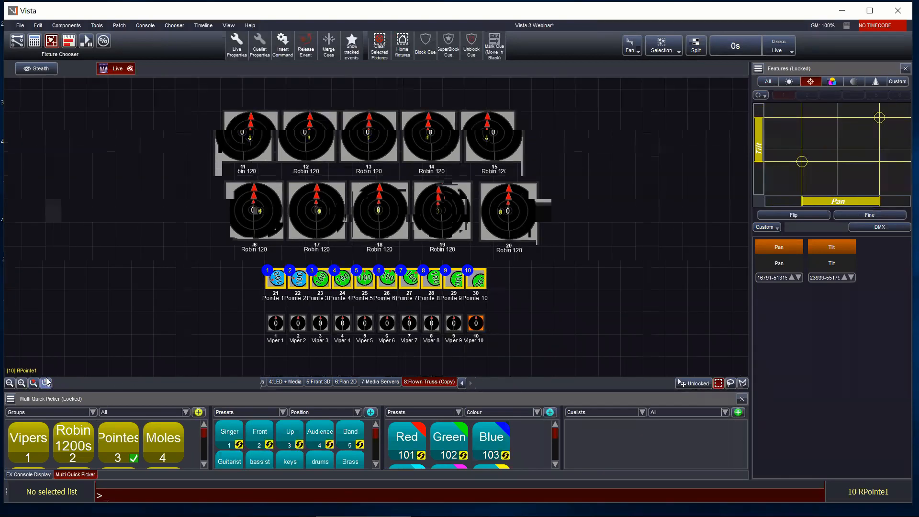
{"action": "left_click", "coordinate": [506, 291]}
{"action": "scroll", "coordinate": [507, 291], "scroll_direction": "up", "scroll_amount": 2}
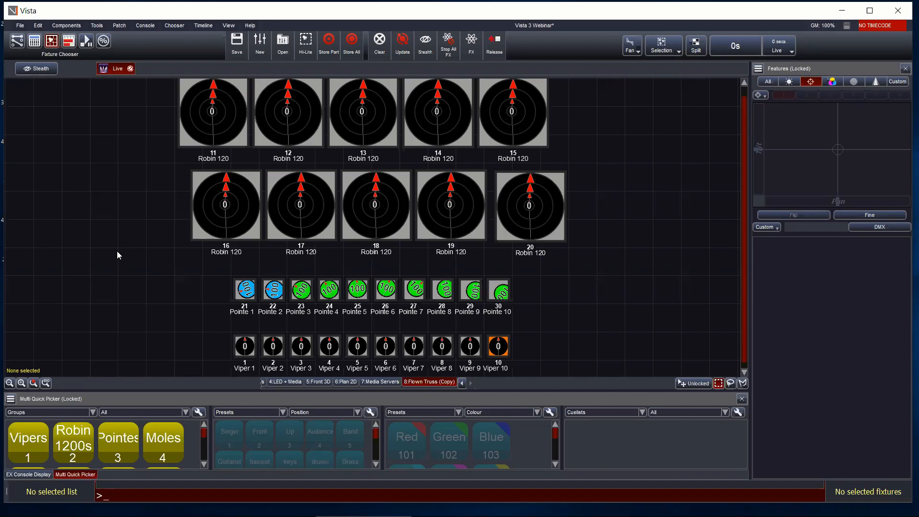
{"action": "key", "text": "shift"}
{"action": "key", "text": "shift"}
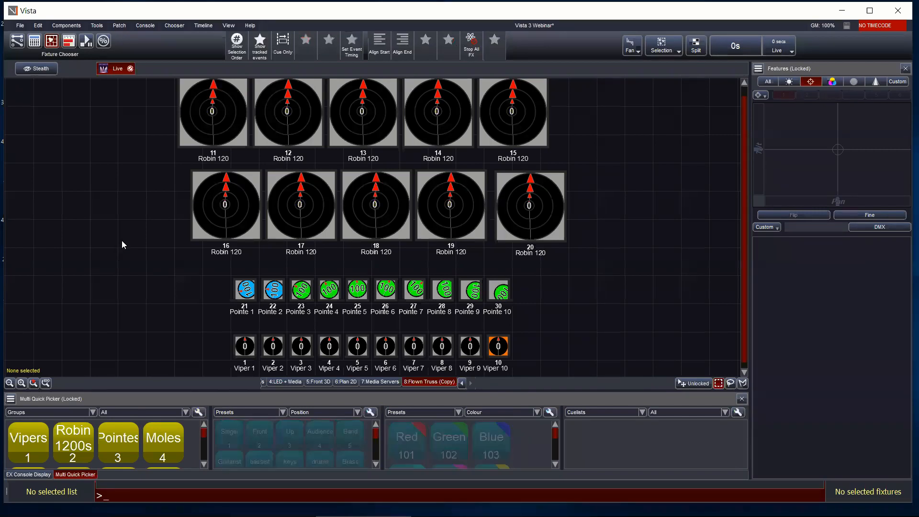
{"action": "key", "text": "shift"}
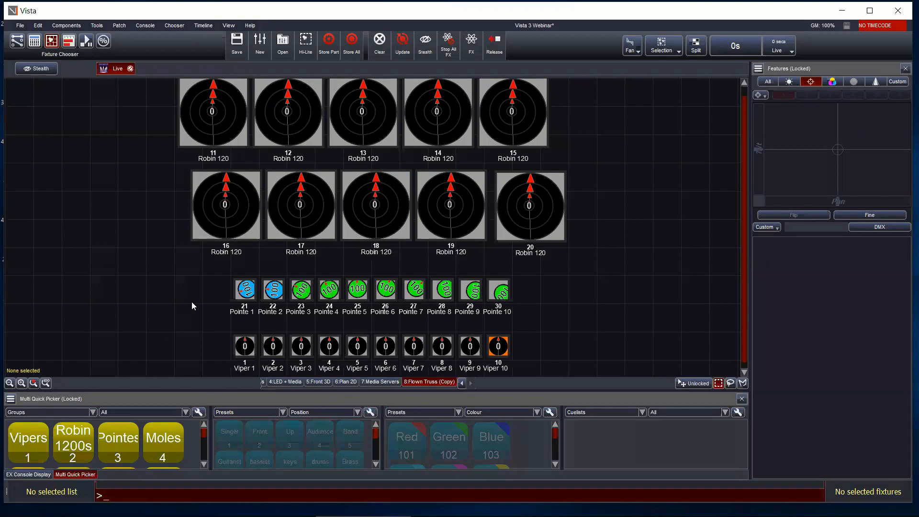
Select Pointes 1 to 10 with the layout locked, try scaling their fanned icons, and clear the selection.
{"action": "left_click_drag", "start_coordinate": [192, 301], "coordinate": [528, 305]}
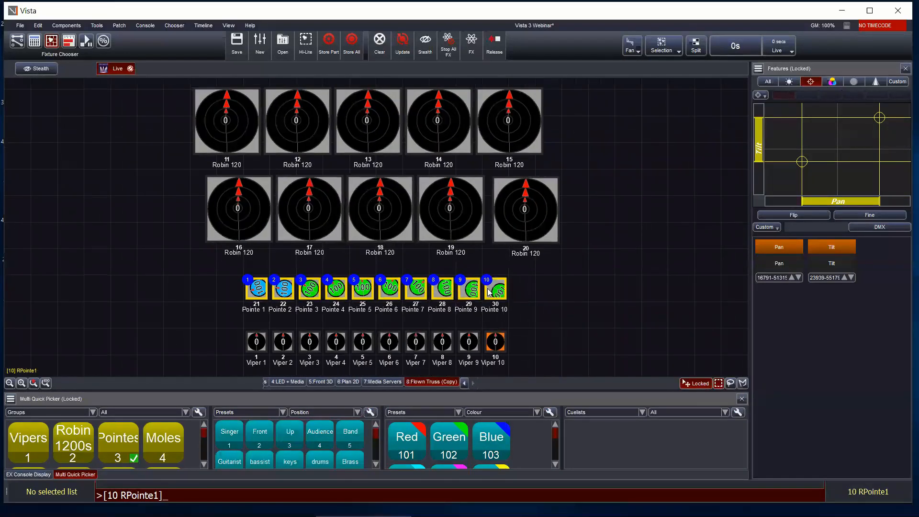
{"action": "key", "text": "shift"}
{"action": "scroll", "coordinate": [491, 290], "scroll_direction": "down", "scroll_amount": 1}
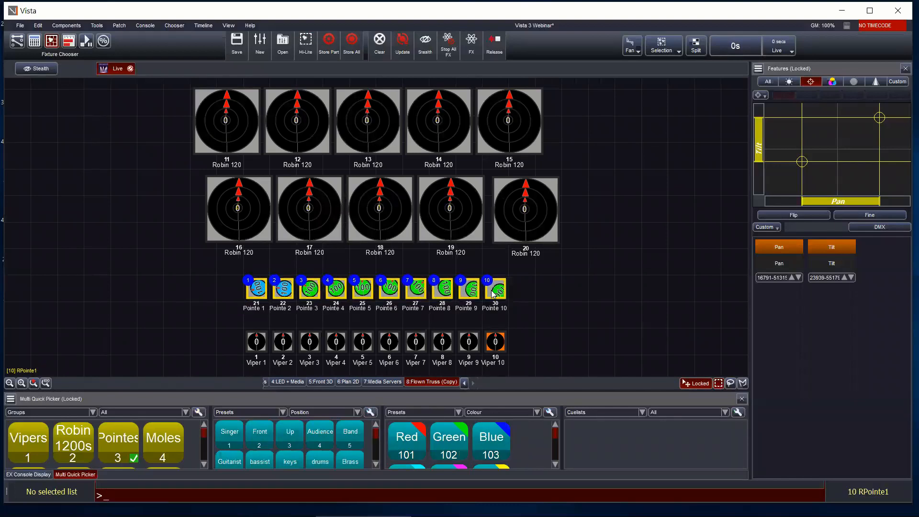
{"action": "left_click", "coordinate": [551, 296]}
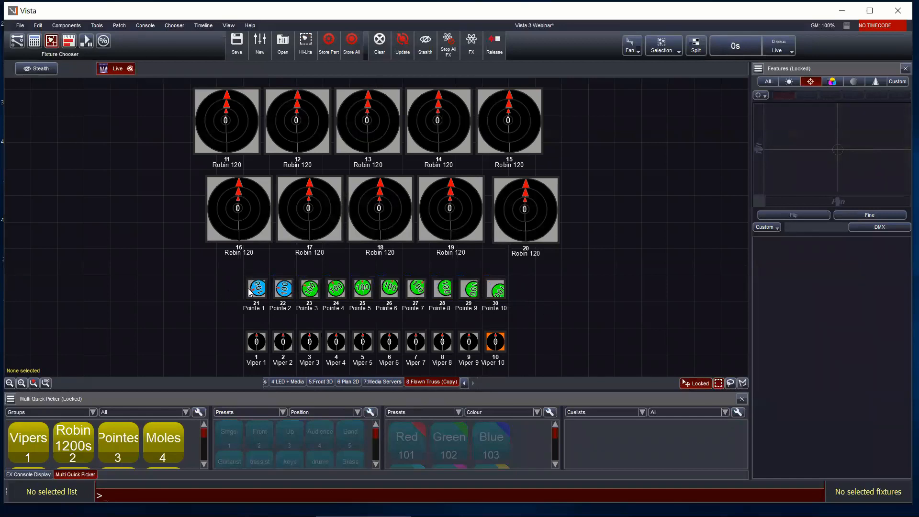
Reselect the row of Pointes, try scaling their icons up and down, then unlock the layout and deselect them.
{"action": "left_click_drag", "start_coordinate": [225, 288], "coordinate": [534, 308]}
{"action": "scroll", "coordinate": [504, 296], "scroll_direction": "up", "scroll_amount": 3}
{"action": "scroll", "coordinate": [504, 296], "scroll_direction": "down", "scroll_amount": 2}
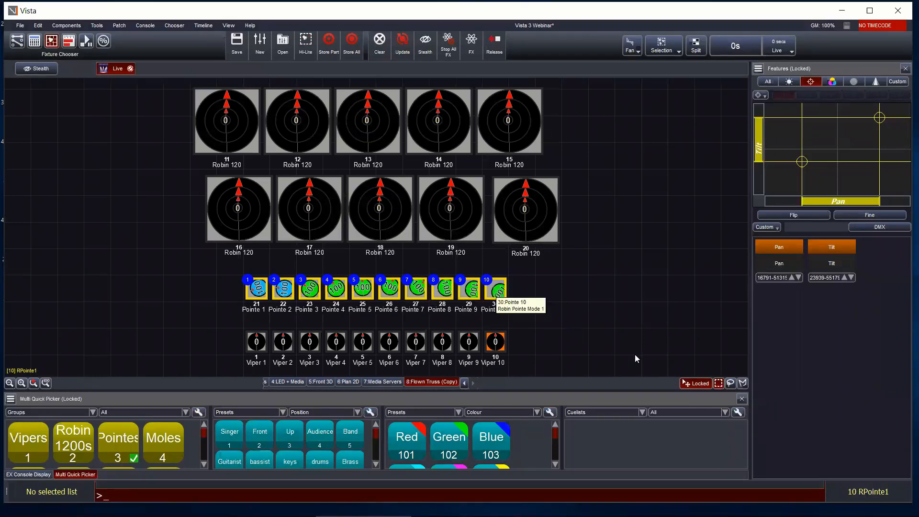
{"action": "left_click", "coordinate": [692, 386]}
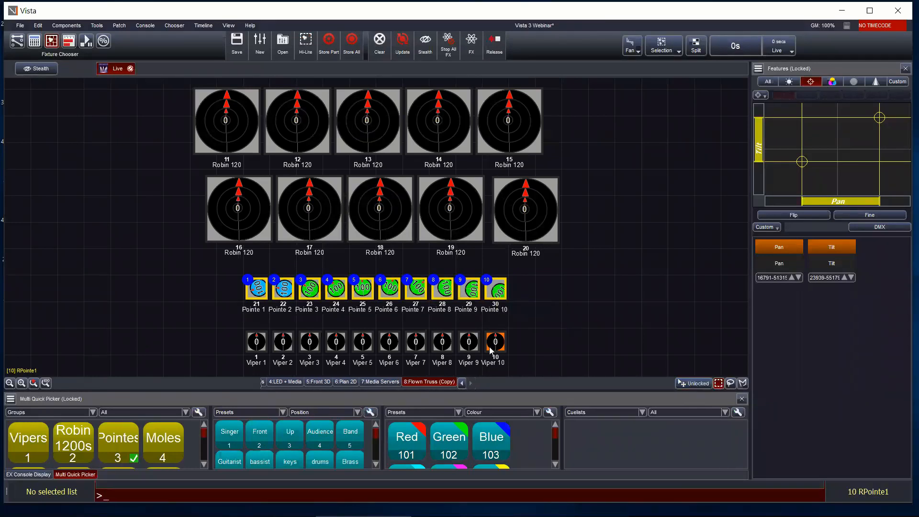
{"action": "left_click", "coordinate": [530, 304]}
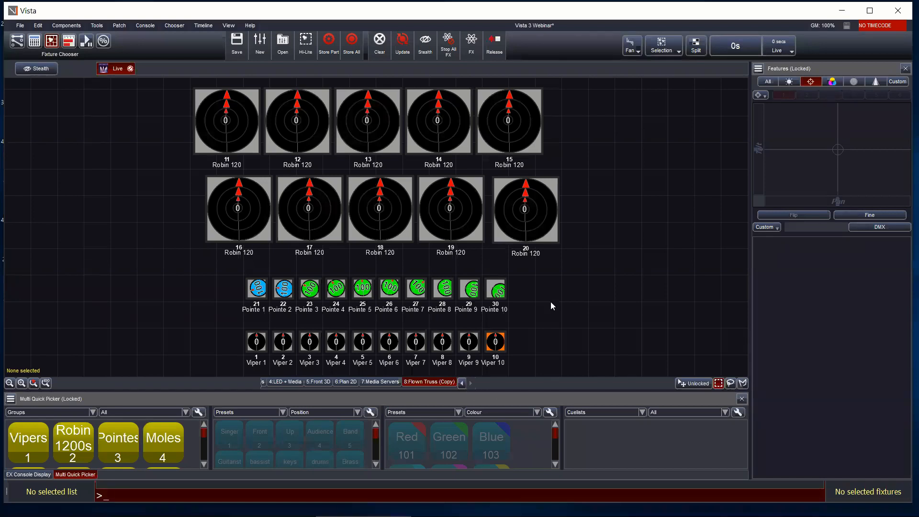
Lock the layout again, reselect and deselect Pointes 1 to 10, and clear all live programmed values.
{"action": "left_click", "coordinate": [681, 382]}
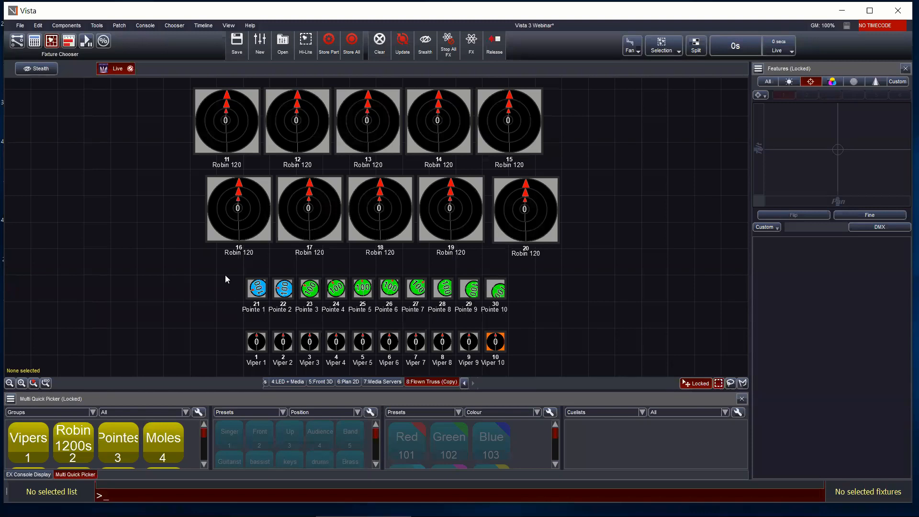
{"action": "left_click_drag", "start_coordinate": [225, 275], "coordinate": [543, 297]}
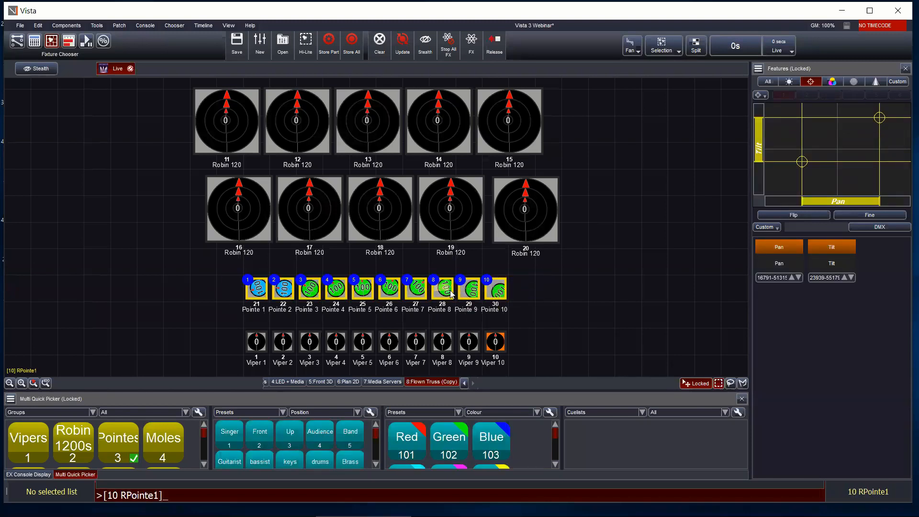
{"action": "left_click", "coordinate": [701, 292]}
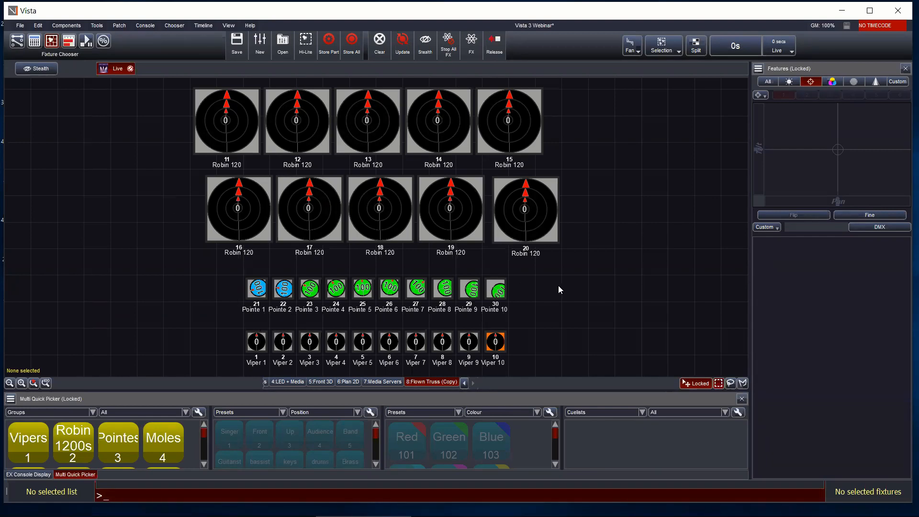
{"action": "left_click", "coordinate": [373, 45]}
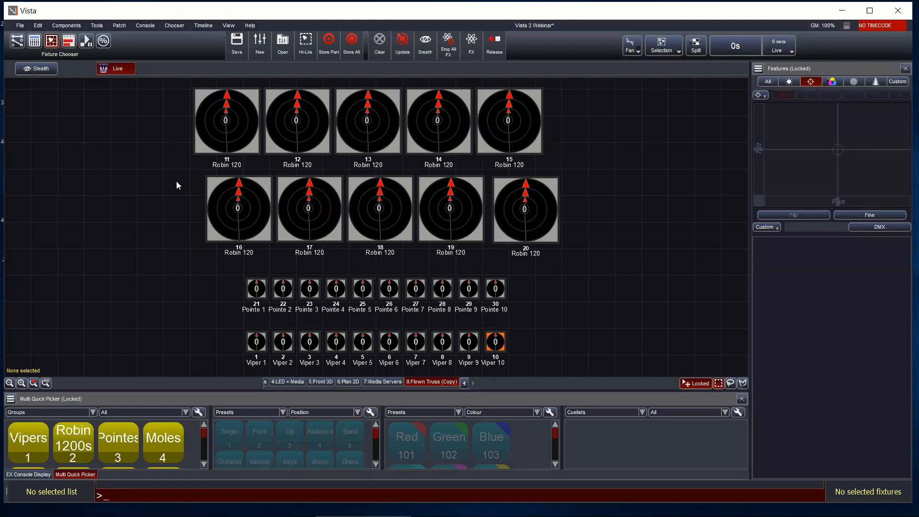
Select Robins 16 to 20, shrink their icons in the layout, and deselect them.
{"action": "left_click_drag", "start_coordinate": [172, 189], "coordinate": [622, 241]}
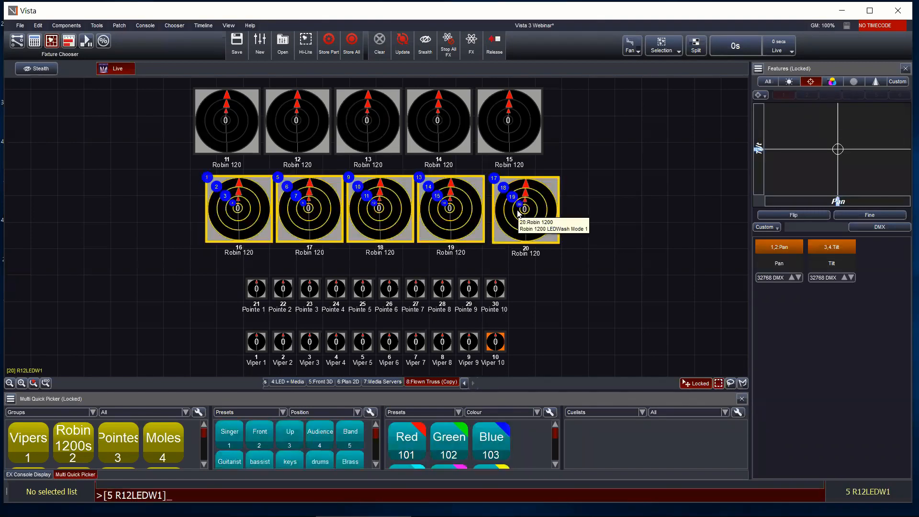
{"action": "scroll", "coordinate": [517, 215], "scroll_direction": "down", "scroll_amount": 4}
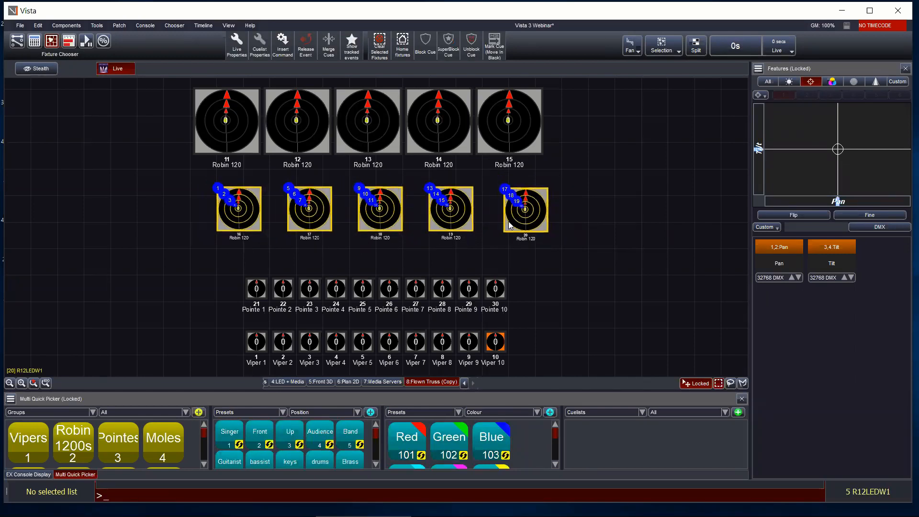
{"action": "left_click", "coordinate": [180, 197]}
{"action": "left_click", "coordinate": [218, 215]}
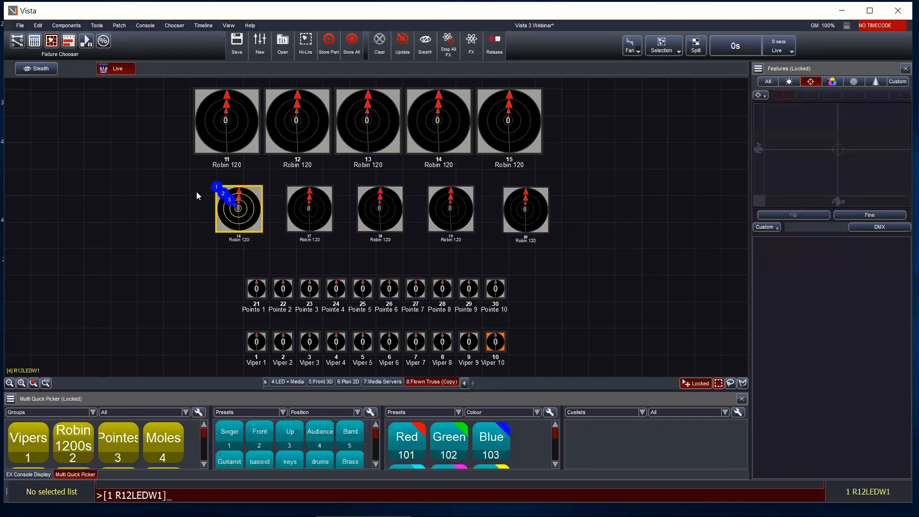
{"action": "left_click", "coordinate": [197, 196]}
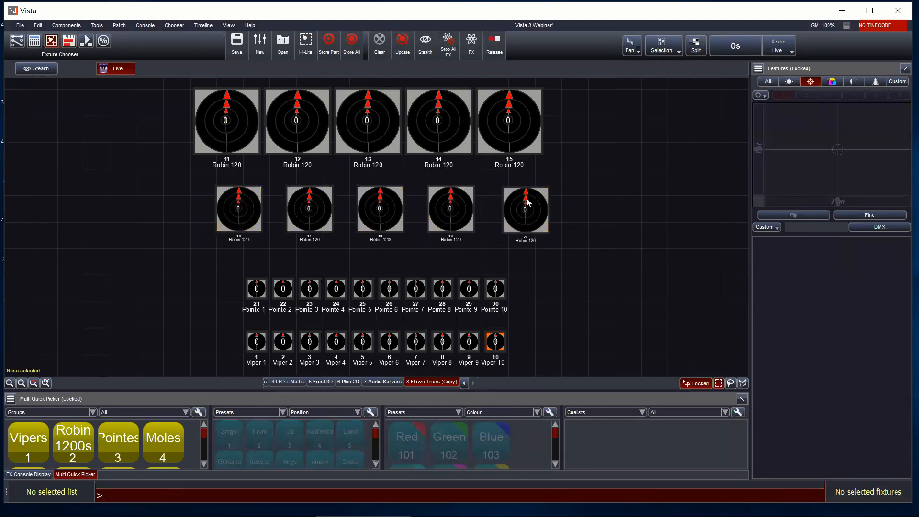
Select Robins 11 to 15, shrink their icons to match the row of Robins 16 to 20, and deselect them.
{"action": "left_click_drag", "start_coordinate": [157, 118], "coordinate": [475, 136]}
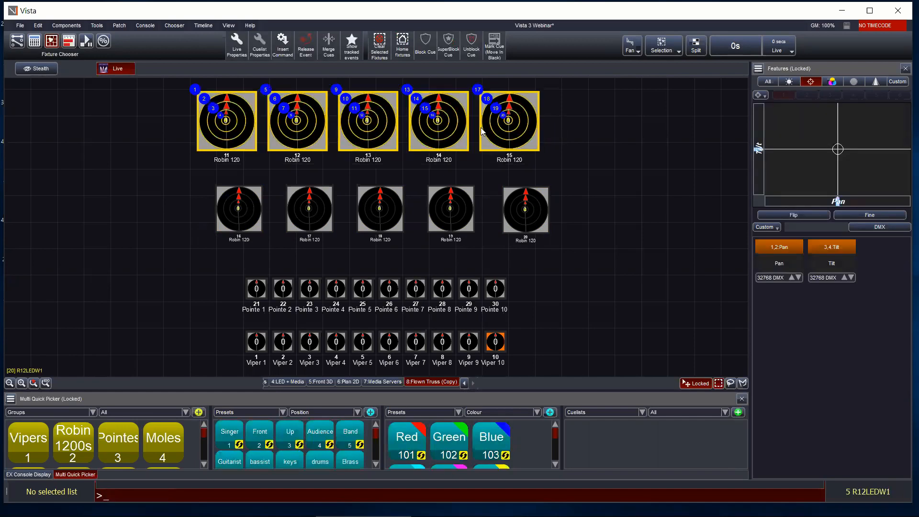
{"action": "left_click", "coordinate": [181, 143]}
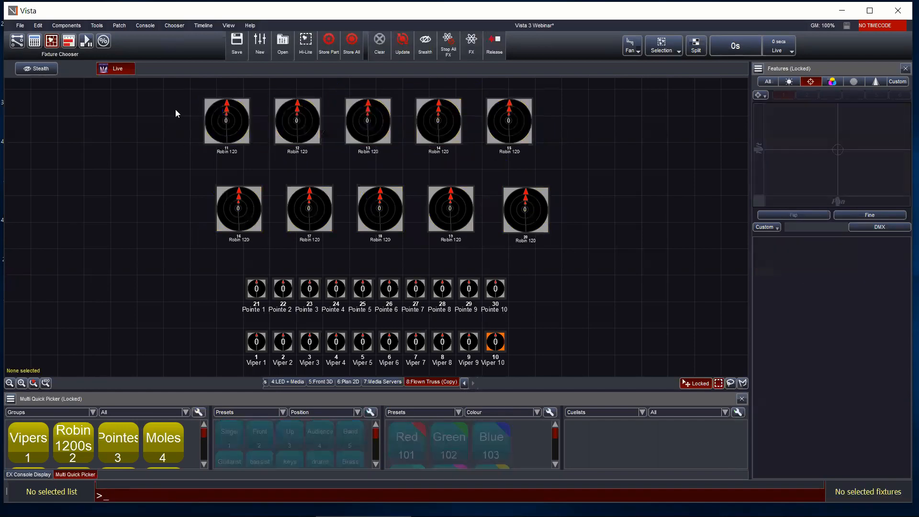
{"action": "left_click_drag", "start_coordinate": [169, 90], "coordinate": [631, 162]}
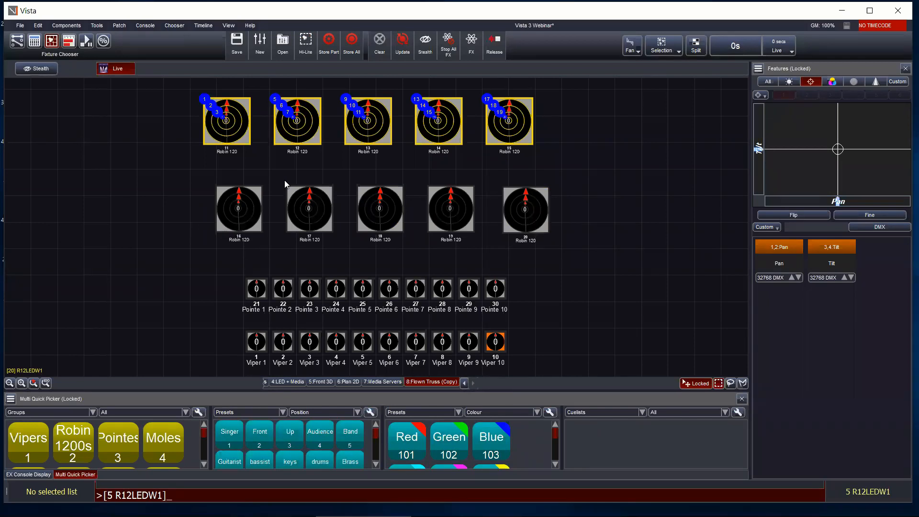
{"action": "left_click", "coordinate": [344, 265]}
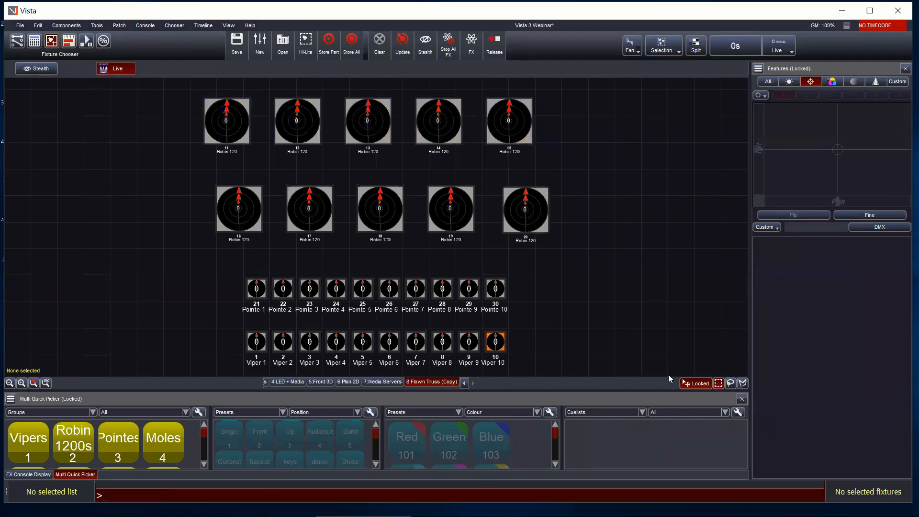
Unlock the Flown Truss (Copy) layout and look through the Plan 2D, Media Servers, Front 3D and LED + Media layouts.
{"action": "left_click", "coordinate": [696, 383]}
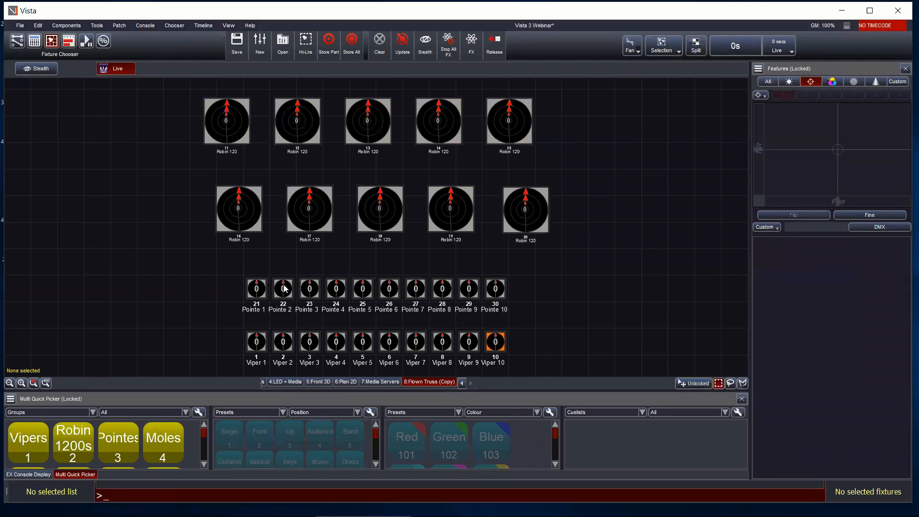
{"action": "scroll", "coordinate": [376, 292], "scroll_direction": "up", "scroll_amount": 3}
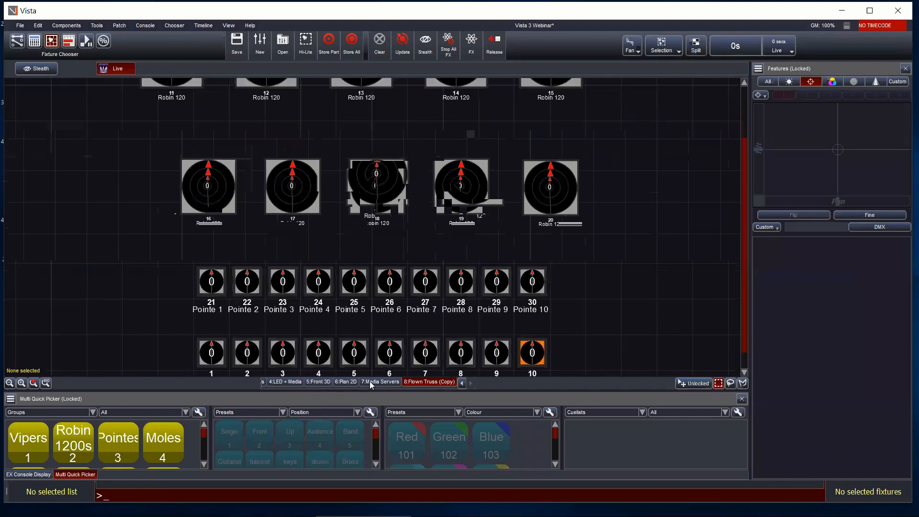
{"action": "left_click", "coordinate": [345, 382]}
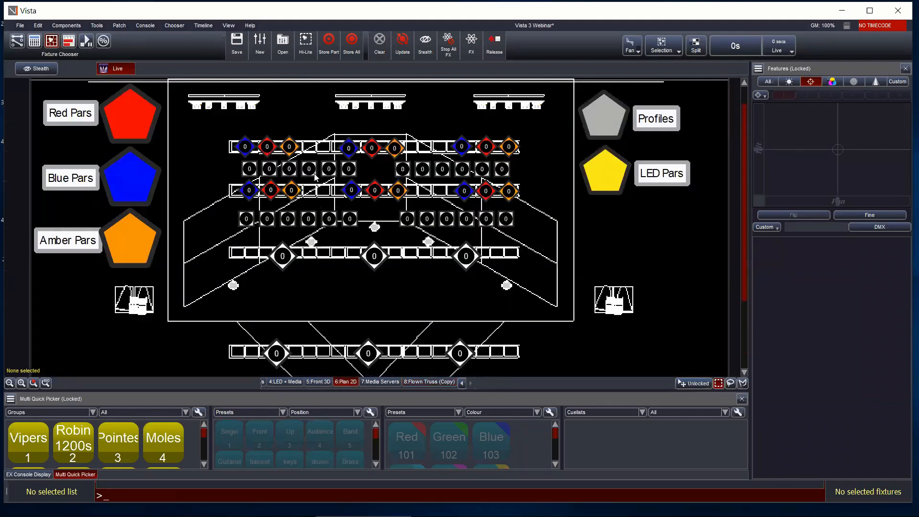
{"action": "left_click", "coordinate": [380, 382]}
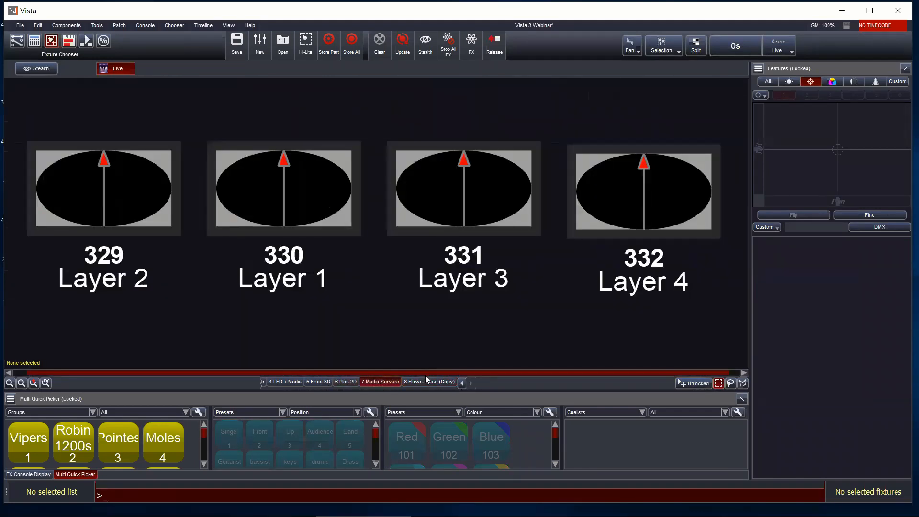
{"action": "left_click", "coordinate": [426, 382]}
{"action": "left_click", "coordinate": [319, 382]}
{"action": "left_click", "coordinate": [293, 382]}
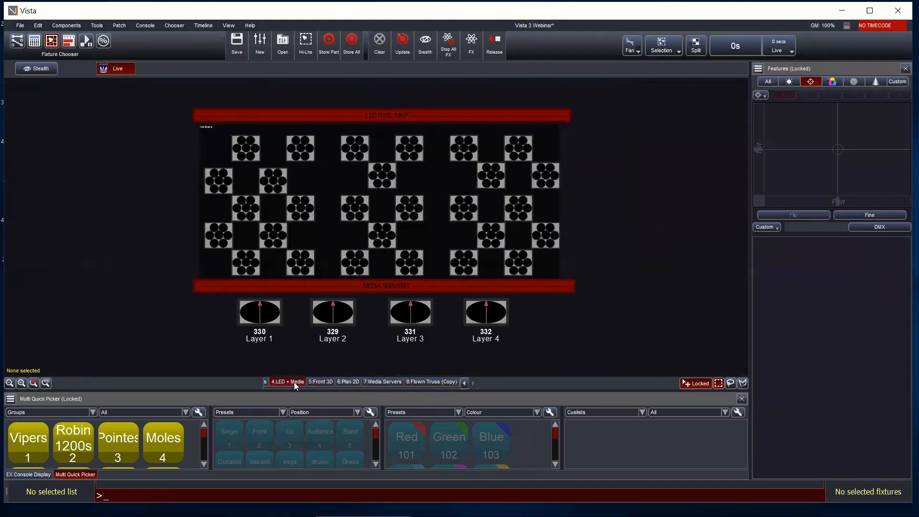
View the original Flown Truss layout and return to Flown Truss (Copy).
{"action": "left_click", "coordinate": [464, 383]}
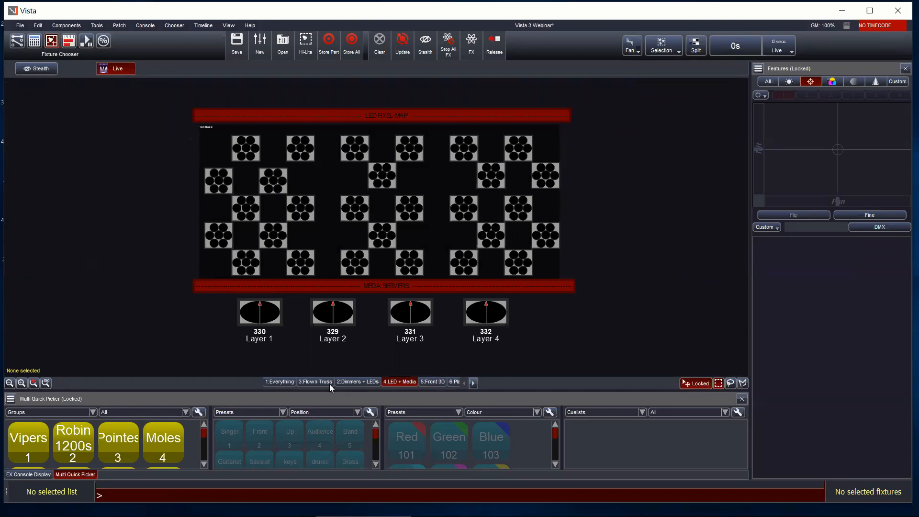
{"action": "left_click", "coordinate": [327, 383]}
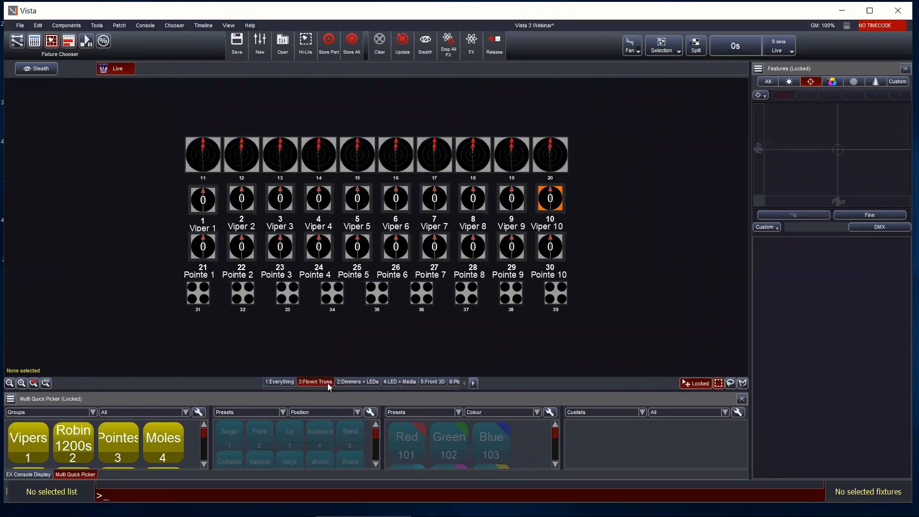
{"action": "left_click", "coordinate": [473, 383]}
{"action": "left_click", "coordinate": [472, 383]}
{"action": "left_click", "coordinate": [447, 383]}
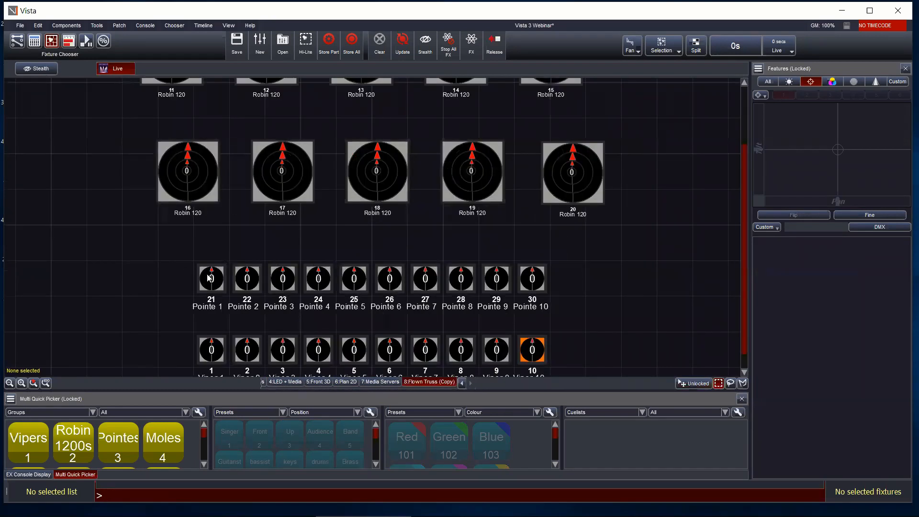
Rearrange Pointe 1, Viper 1, Pointe 2 and Viper 2 into one alternating row.
{"action": "left_click_drag", "start_coordinate": [211, 279], "coordinate": [144, 280]}
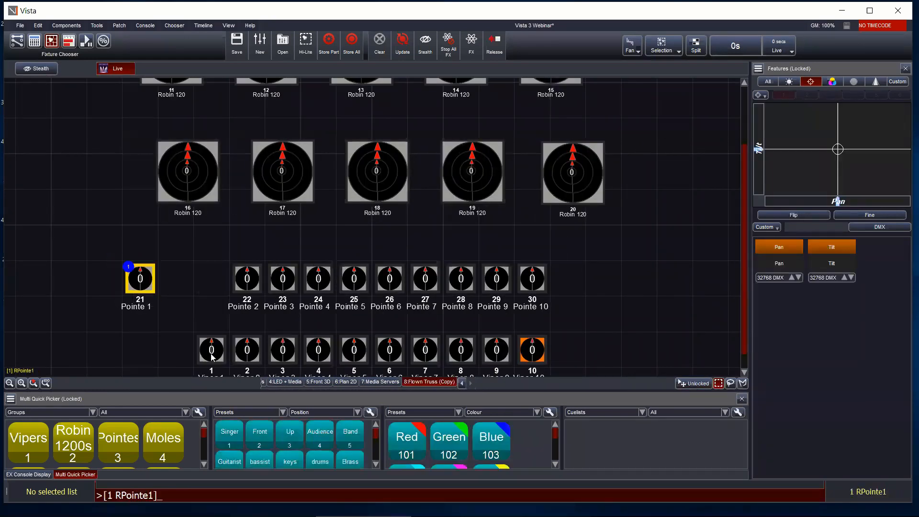
{"action": "left_click_drag", "start_coordinate": [211, 349], "coordinate": [179, 281]}
{"action": "left_click_drag", "start_coordinate": [247, 282], "coordinate": [218, 282]}
{"action": "left_click_drag", "start_coordinate": [248, 349], "coordinate": [255, 275]}
Move Pointes 3 to 10 and Vipers 3 to 10 aside as a block, and nudge Viper 2 into line with the alternating row.
{"action": "left_click_drag", "start_coordinate": [288, 246], "coordinate": [553, 378]}
{"action": "left_click_drag", "start_coordinate": [283, 278], "coordinate": [465, 277]}
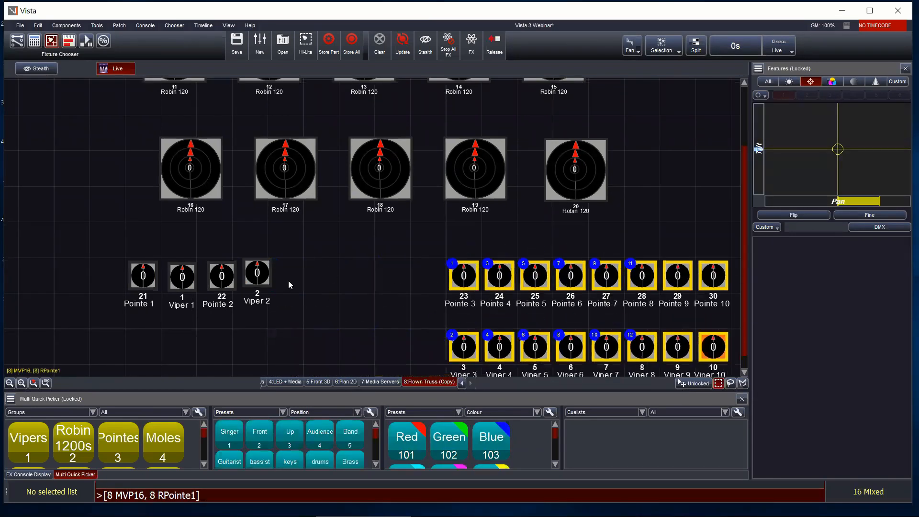
{"action": "left_click", "coordinate": [287, 285]}
{"action": "mouse_move", "coordinate": [262, 277]}
{"action": "left_mouse_down"}
{"action": "mouse_move", "coordinate": [269, 289]}
{"action": "mouse_move", "coordinate": [268, 281]}
{"action": "left_mouse_up"}
{"action": "left_click", "coordinate": [268, 282]}
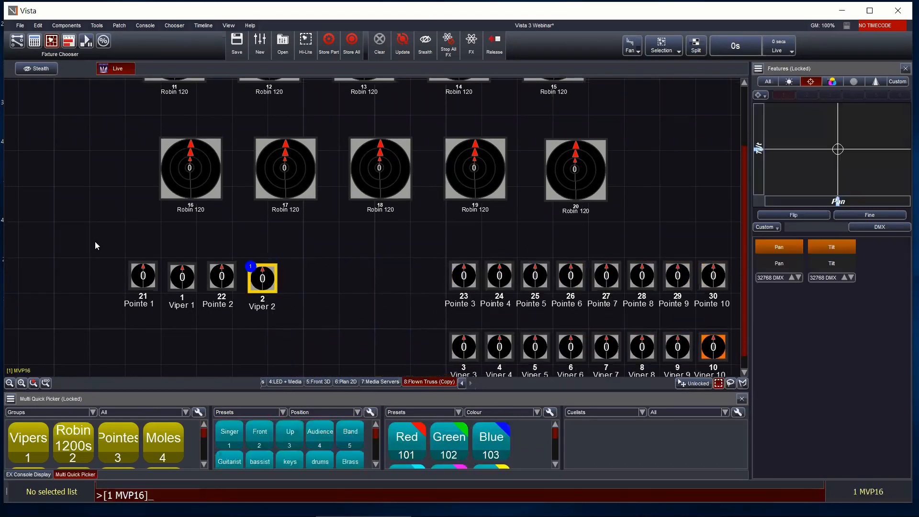
{"action": "left_click", "coordinate": [95, 234]}
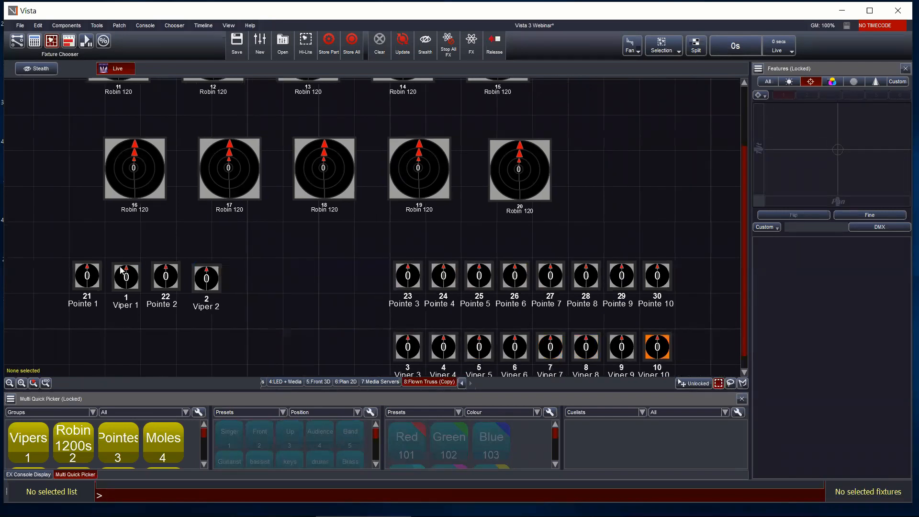
Raise Vipers 1 and 2 above Pointes 1 and 2 to form a staggered zigzag, nudging Pointe 2 between them.
{"action": "left_click", "coordinate": [85, 276]}
{"action": "left_click", "coordinate": [148, 299]}
{"action": "left_click", "coordinate": [115, 307]}
{"action": "left_click_drag", "start_coordinate": [136, 280], "coordinate": [132, 243]}
{"action": "left_click_drag", "start_coordinate": [209, 281], "coordinate": [196, 243]}
{"action": "left_click_drag", "start_coordinate": [174, 283], "coordinate": [165, 283]}
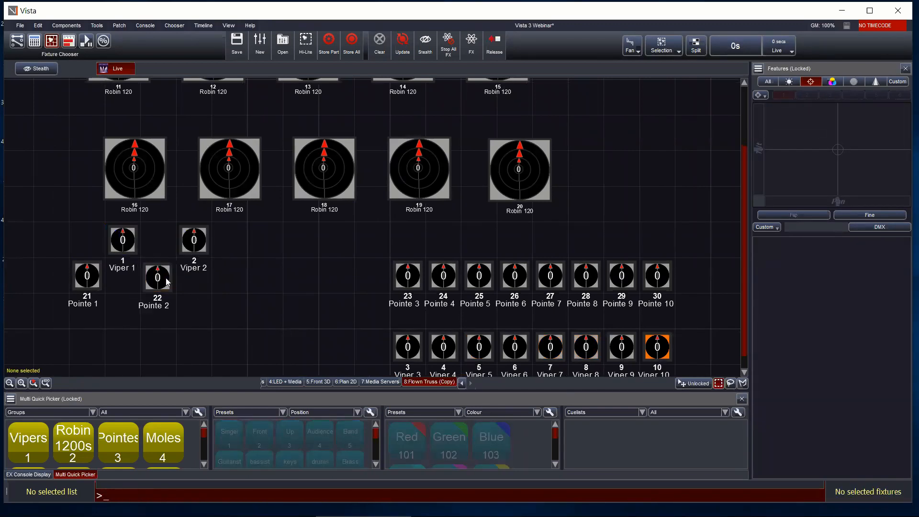
Box-select the staggered Vipers 1 and 2 as one row, and Pointes 1 and 2 as another.
{"action": "left_click", "coordinate": [94, 281]}
{"action": "left_click", "coordinate": [120, 293]}
{"action": "left_click_drag", "start_coordinate": [42, 230], "coordinate": [295, 239]}
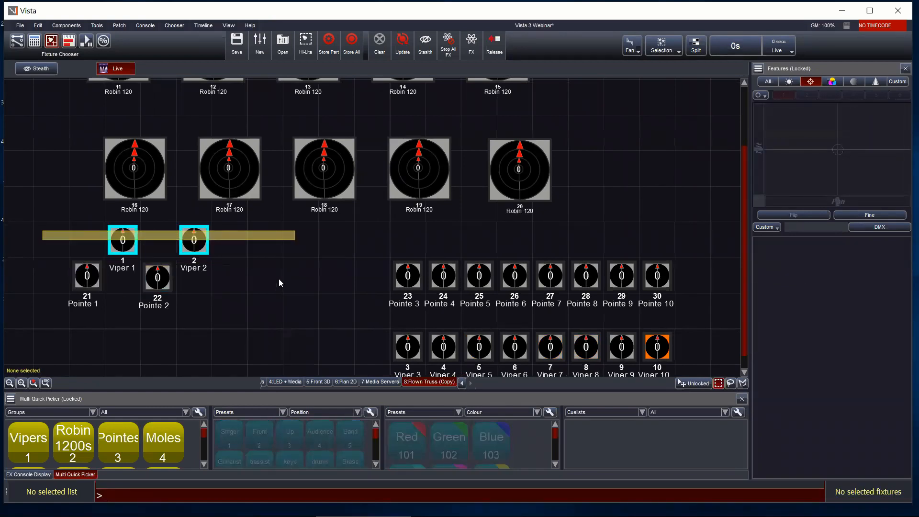
{"action": "left_click", "coordinate": [276, 291]}
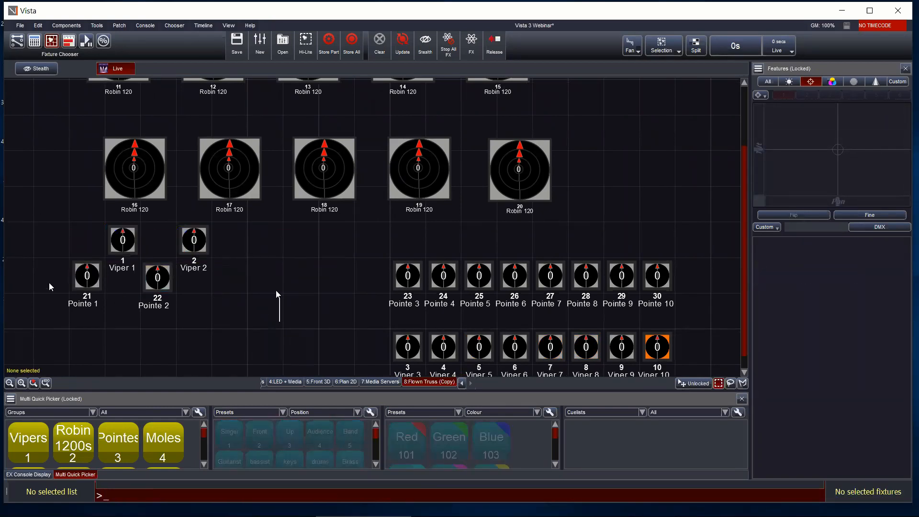
{"action": "left_click_drag", "start_coordinate": [50, 285], "coordinate": [239, 306]}
Select Viper 2 and move it farther from Viper 1 along the same row.
{"action": "left_click", "coordinate": [214, 259]}
{"action": "left_click", "coordinate": [199, 245]}
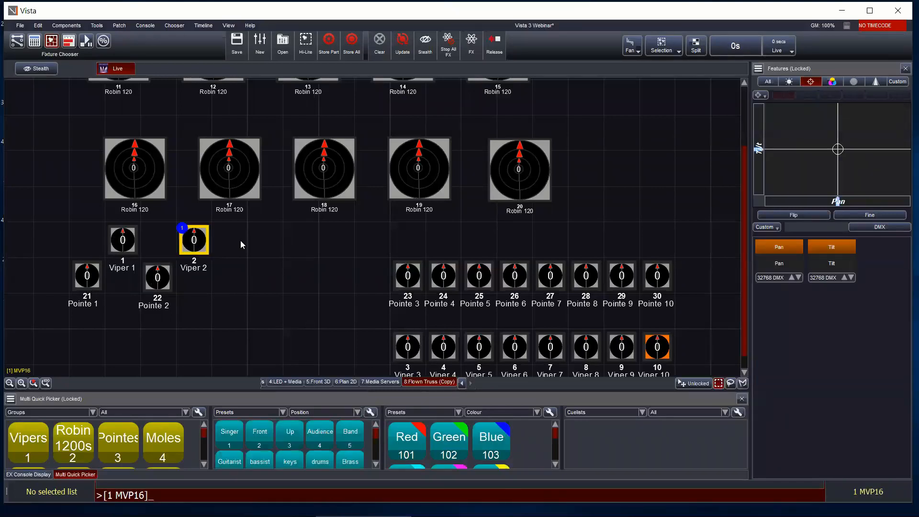
{"action": "left_click_drag", "start_coordinate": [203, 243], "coordinate": [238, 243]}
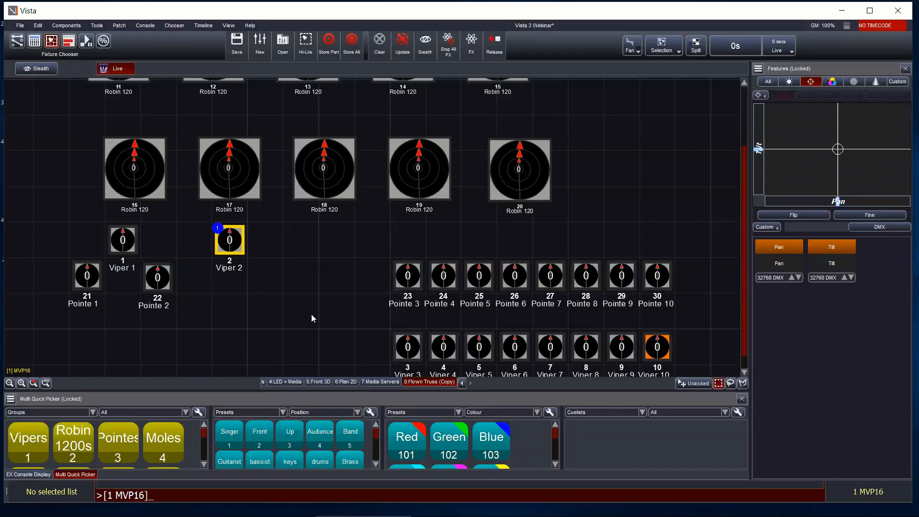
Move Pointe 3 out of the block to sit beside Pointe 2 below Viper 2, and nudge its position slightly.
{"action": "left_click", "coordinate": [312, 318]}
{"action": "left_click_drag", "start_coordinate": [408, 276], "coordinate": [198, 281]}
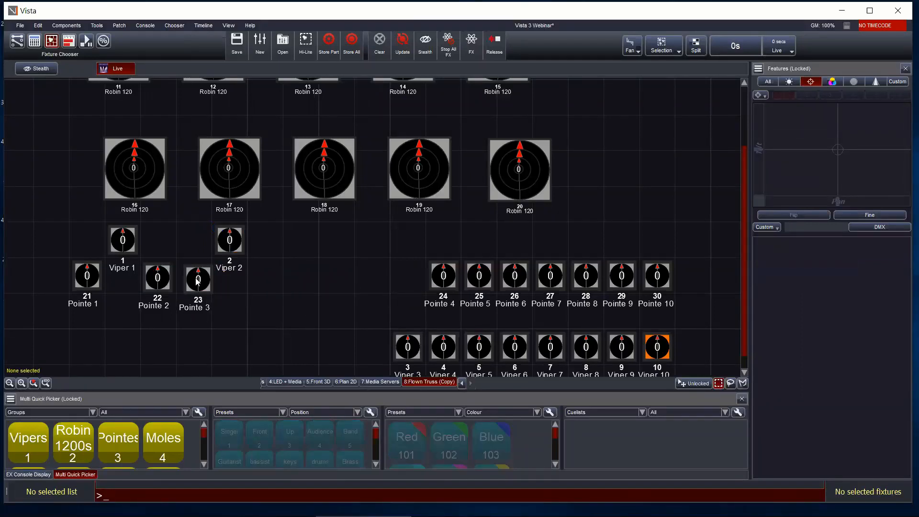
{"action": "left_click", "coordinate": [197, 280]}
{"action": "left_click", "coordinate": [244, 308]}
{"action": "left_click_drag", "start_coordinate": [198, 280], "coordinate": [193, 278]}
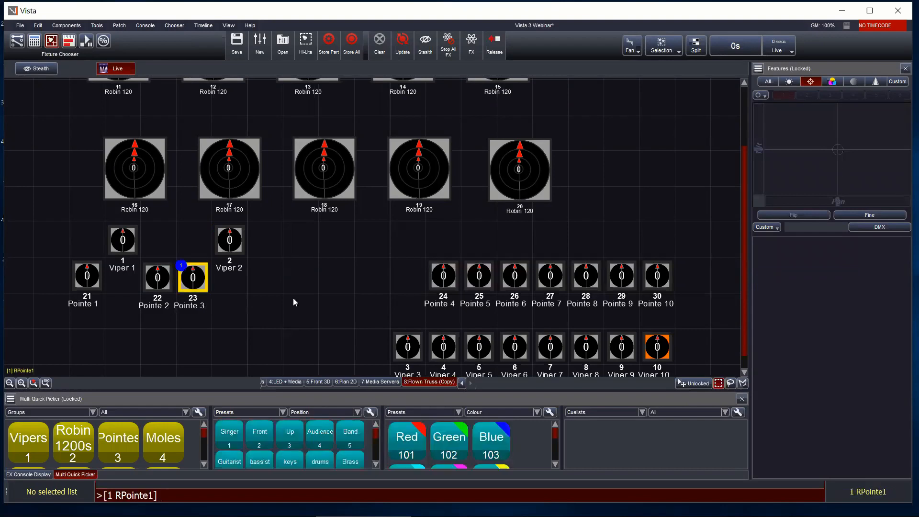
{"action": "left_click", "coordinate": [276, 327]}
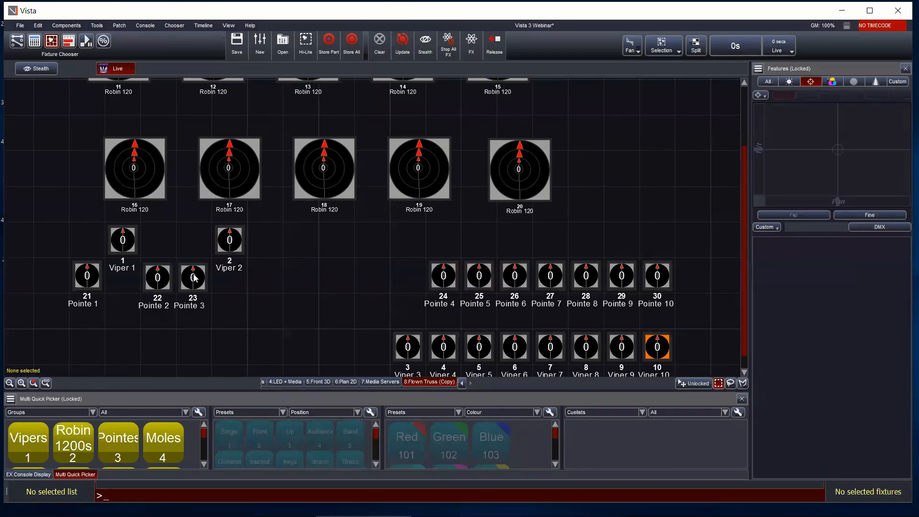
{"action": "left_click_drag", "start_coordinate": [195, 278], "coordinate": [199, 272]}
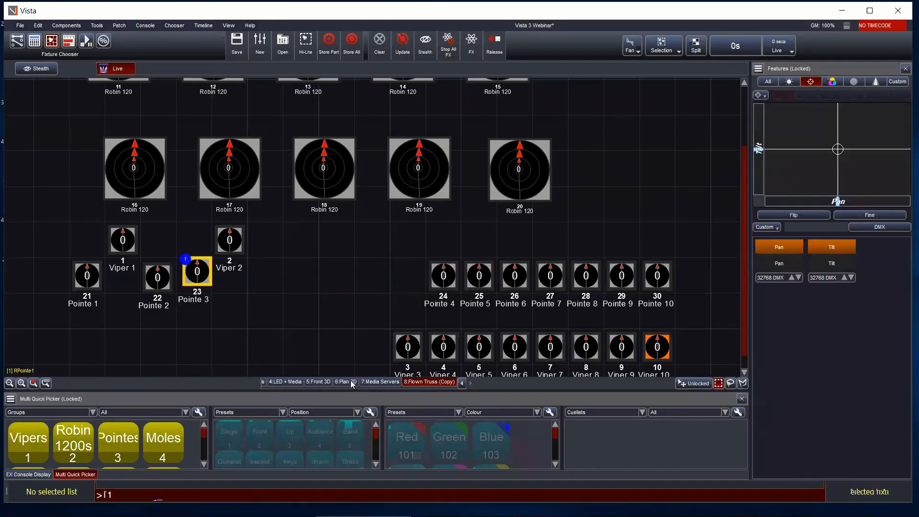
View the Plan 2D and original Flown Truss layouts, and return to the Flown Truss (Copy) layout.
{"action": "left_click", "coordinate": [350, 383]}
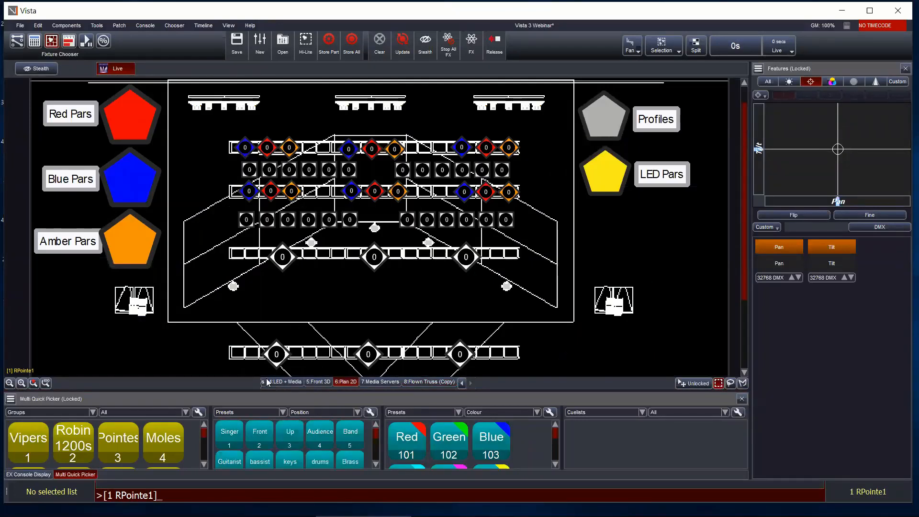
{"action": "left_click", "coordinate": [462, 383]}
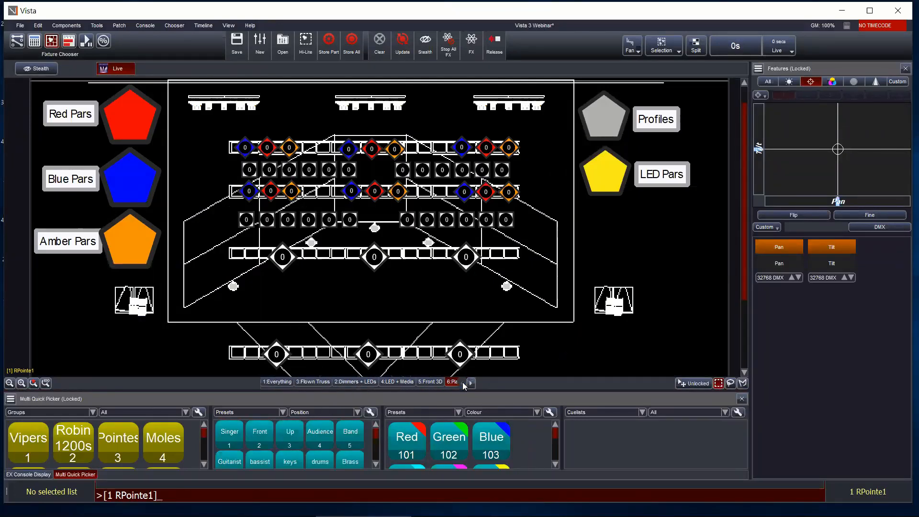
{"action": "left_click", "coordinate": [313, 382]}
{"action": "left_click", "coordinate": [182, 233]}
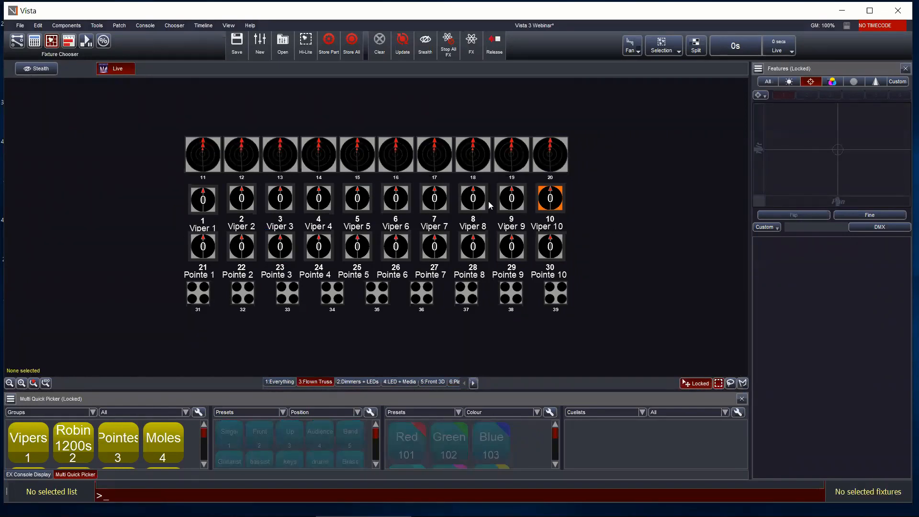
{"action": "left_click", "coordinate": [473, 383]}
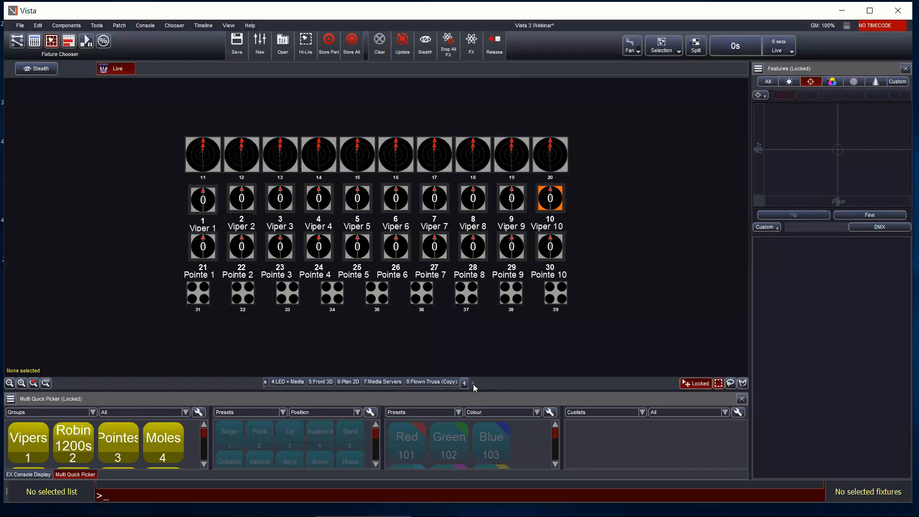
{"action": "left_click", "coordinate": [425, 382]}
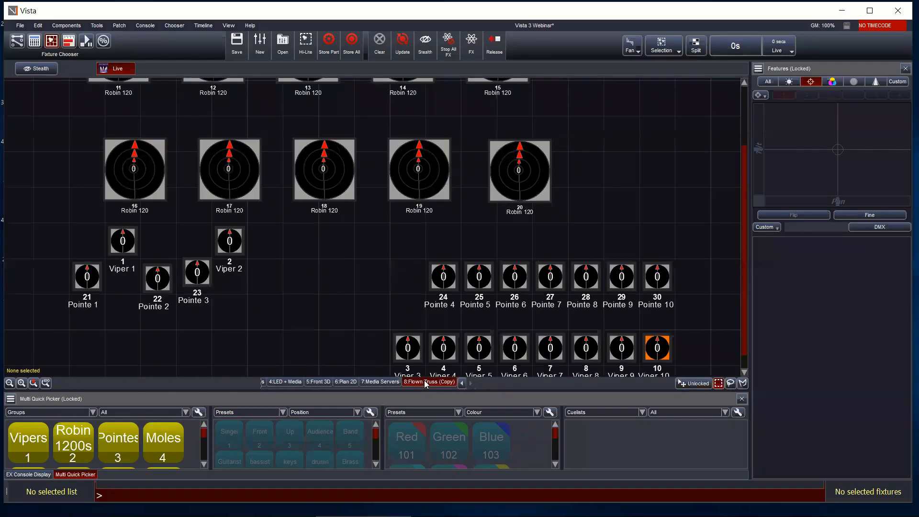
Align Pointes 2 and 3 with Pointe 1 in one straight row, and clear the selection.
{"action": "left_click", "coordinate": [200, 273]}
{"action": "left_click_drag", "start_coordinate": [199, 273], "coordinate": [159, 276]}
{"action": "left_click", "coordinate": [243, 294]}
{"action": "left_click", "coordinate": [281, 300]}
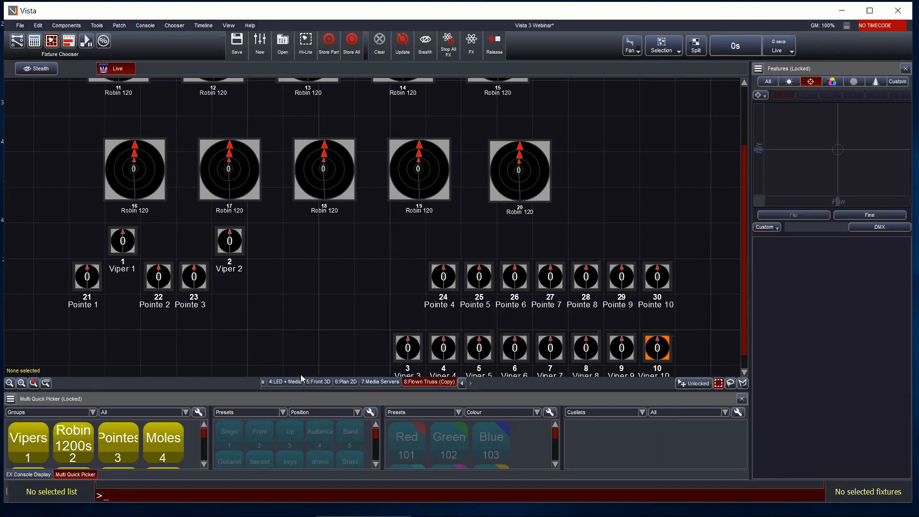
Compare the Front 3D and Plan 2D layouts, ending on Front 3D.
{"action": "left_click", "coordinate": [318, 382]}
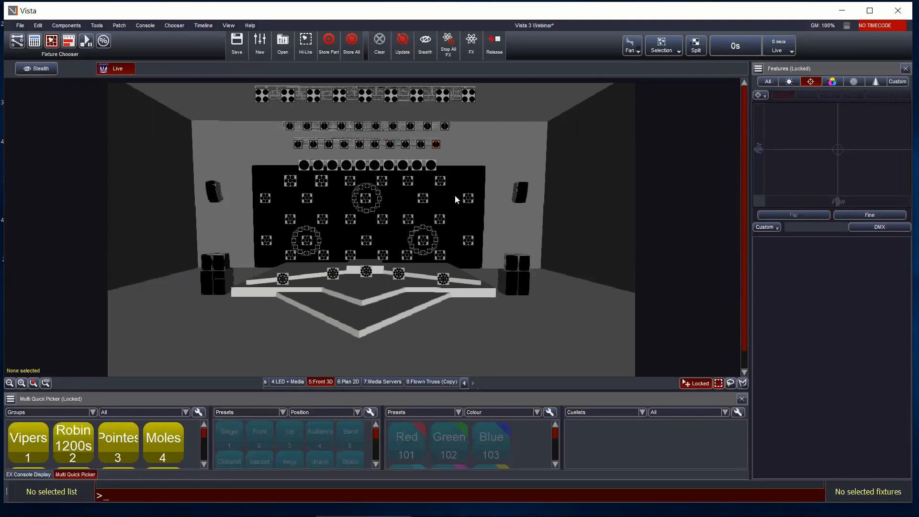
{"action": "left_click", "coordinate": [352, 380]}
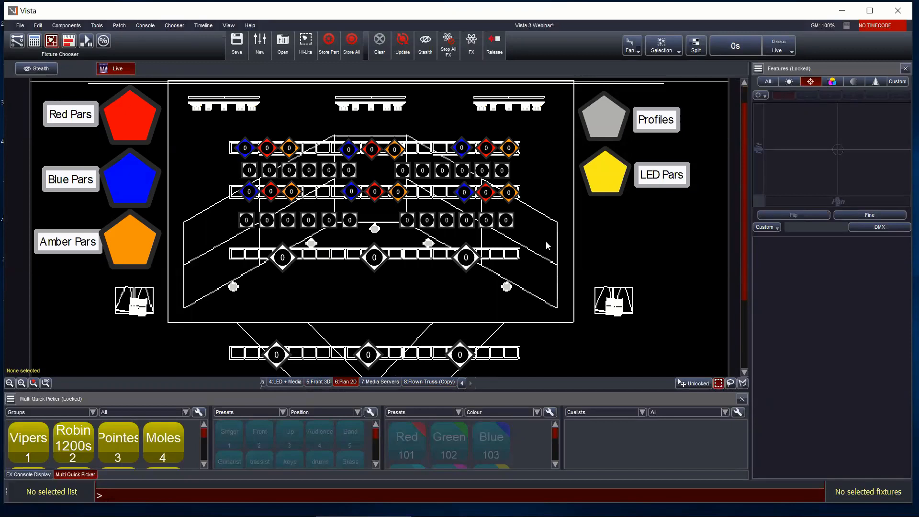
{"action": "left_click", "coordinate": [323, 382]}
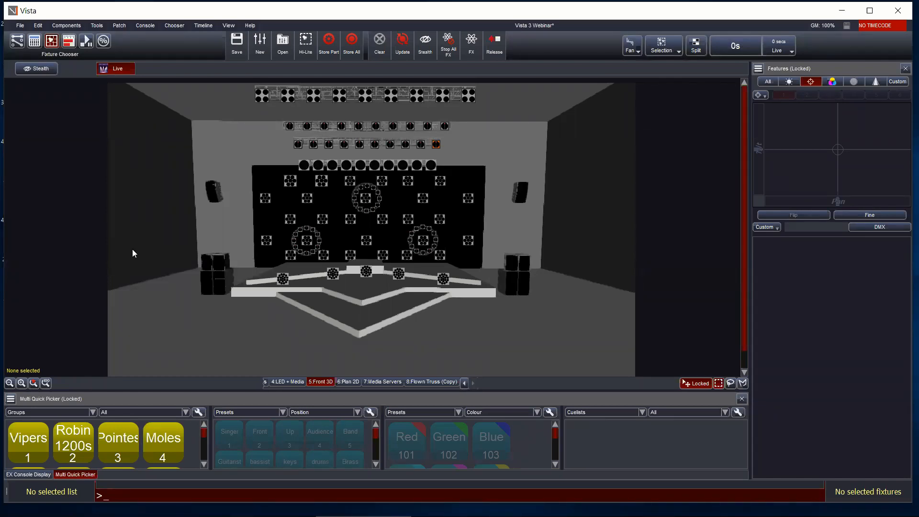
Review the DMX universe assignments of the Art-Net outputs in the patch's DMX Connections, and return to the Fixture Chooser.
{"action": "left_click", "coordinate": [16, 41]}
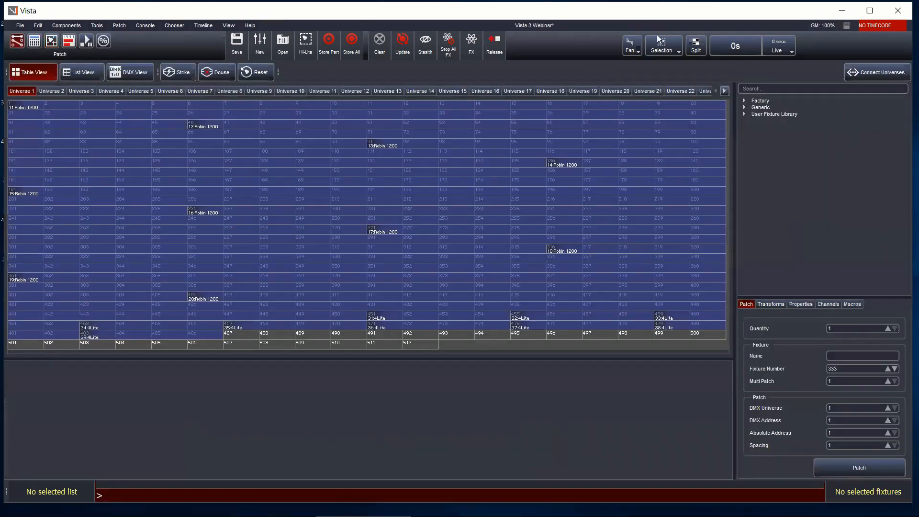
{"action": "left_click", "coordinate": [860, 71]}
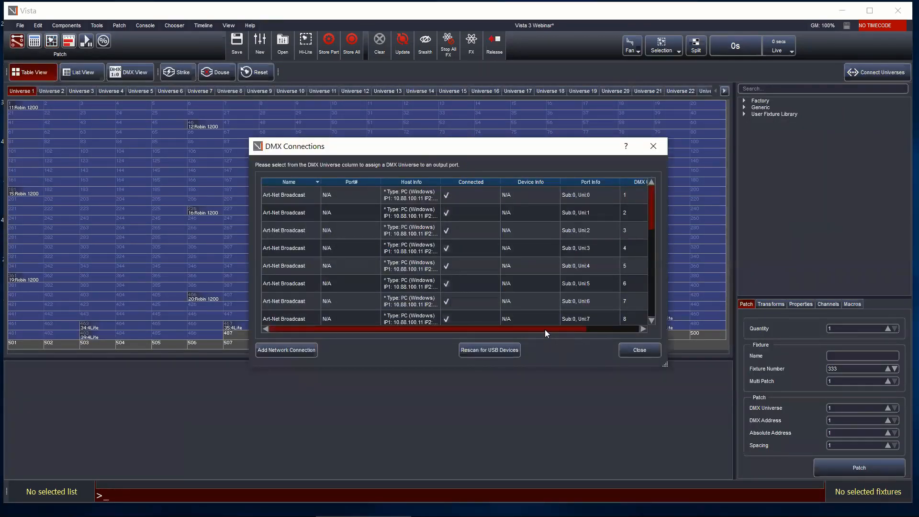
{"action": "left_click", "coordinate": [638, 327]}
{"action": "mouse_move", "coordinate": [629, 328]}
{"action": "left_mouse_down"}
{"action": "mouse_move", "coordinate": [600, 334]}
{"action": "mouse_move", "coordinate": [631, 339]}
{"action": "mouse_move", "coordinate": [430, 332]}
{"action": "mouse_move", "coordinate": [624, 330]}
{"action": "left_mouse_up"}
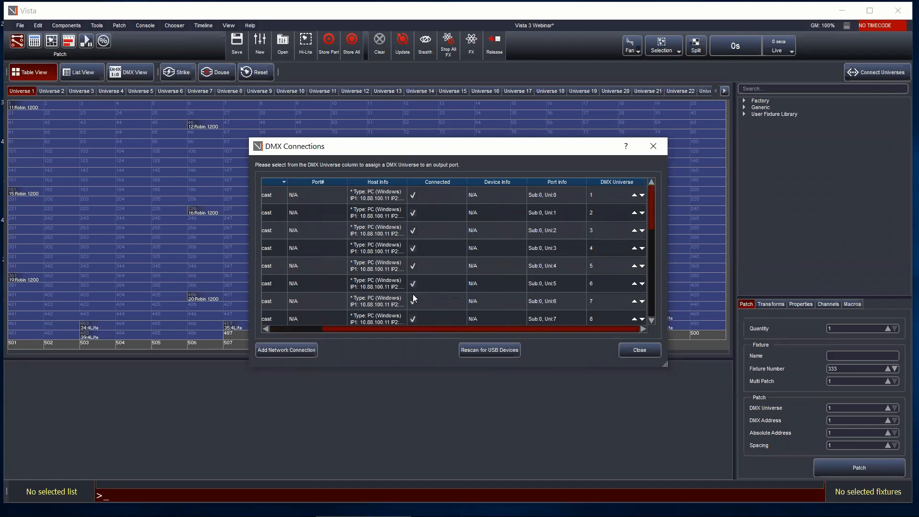
{"action": "left_click", "coordinate": [642, 351]}
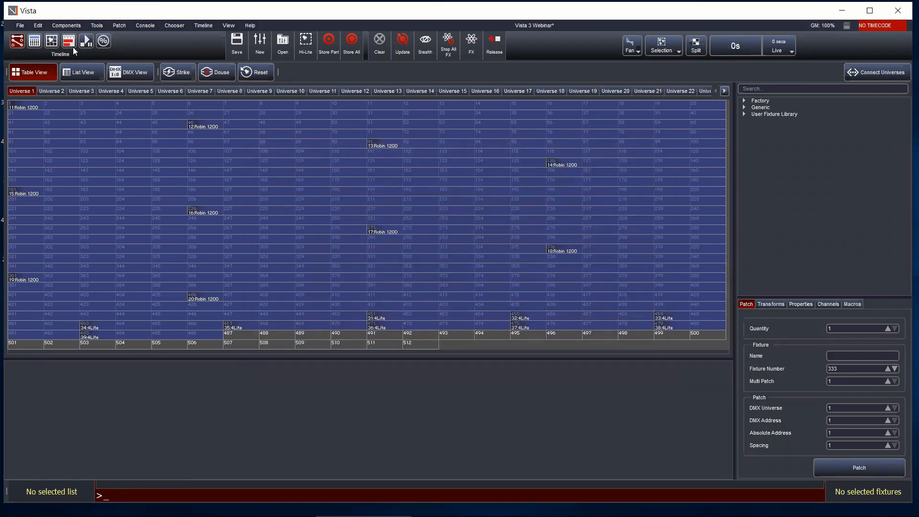
{"action": "left_click", "coordinate": [54, 42]}
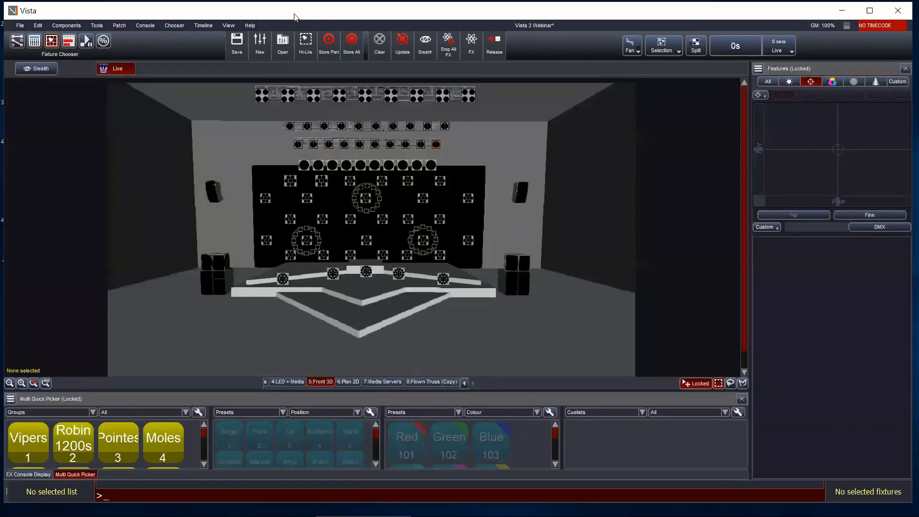